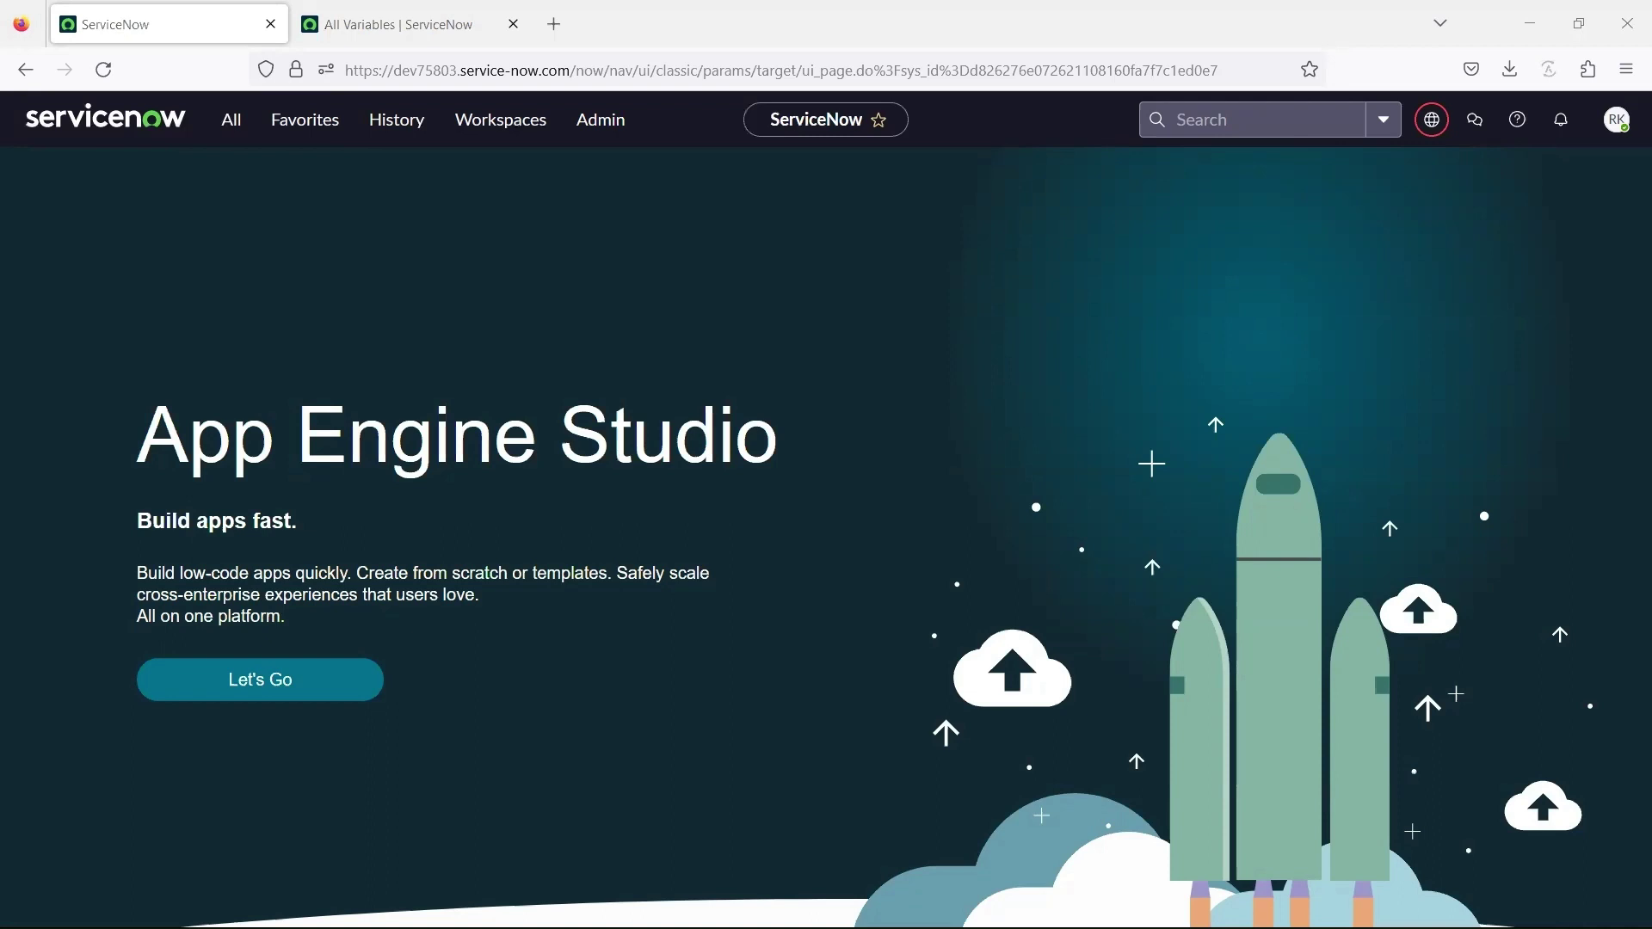
Open the All Variables catalog item from Favorites
{"action": "left_click", "coordinate": [324, 121]}
{"action": "left_click", "coordinate": [332, 297]}
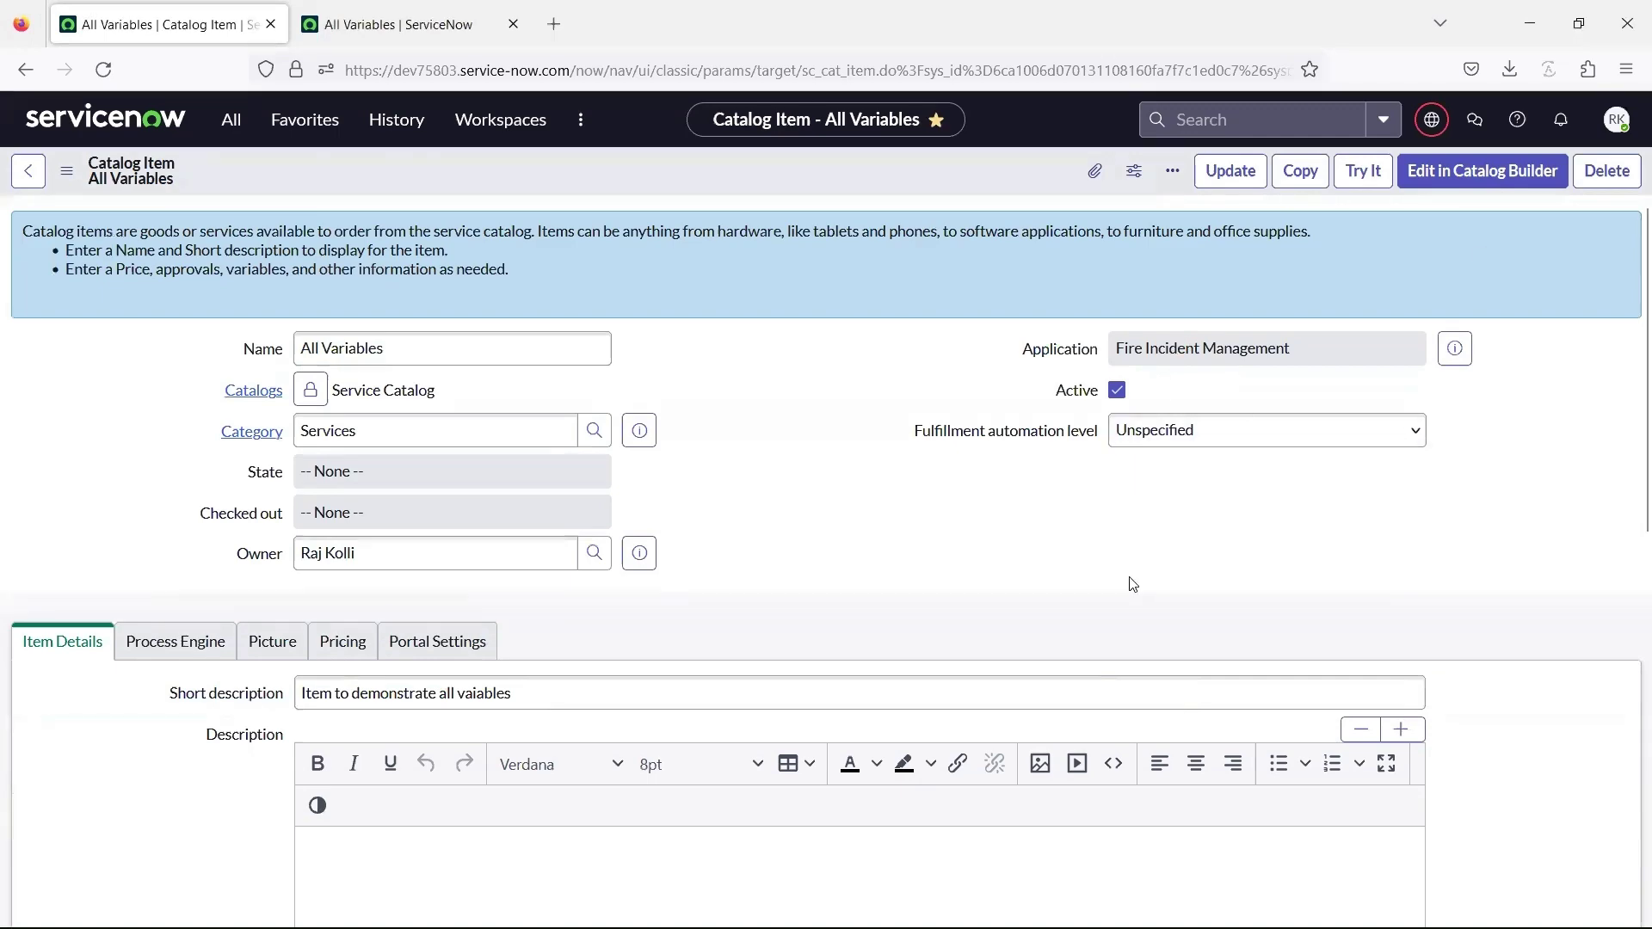
{"action": "scroll", "coordinate": [1128, 579], "scroll_direction": "down", "scroll_amount": 10}
Create a new Break variable with order 100 and save it
{"action": "left_click", "coordinate": [1602, 631]}
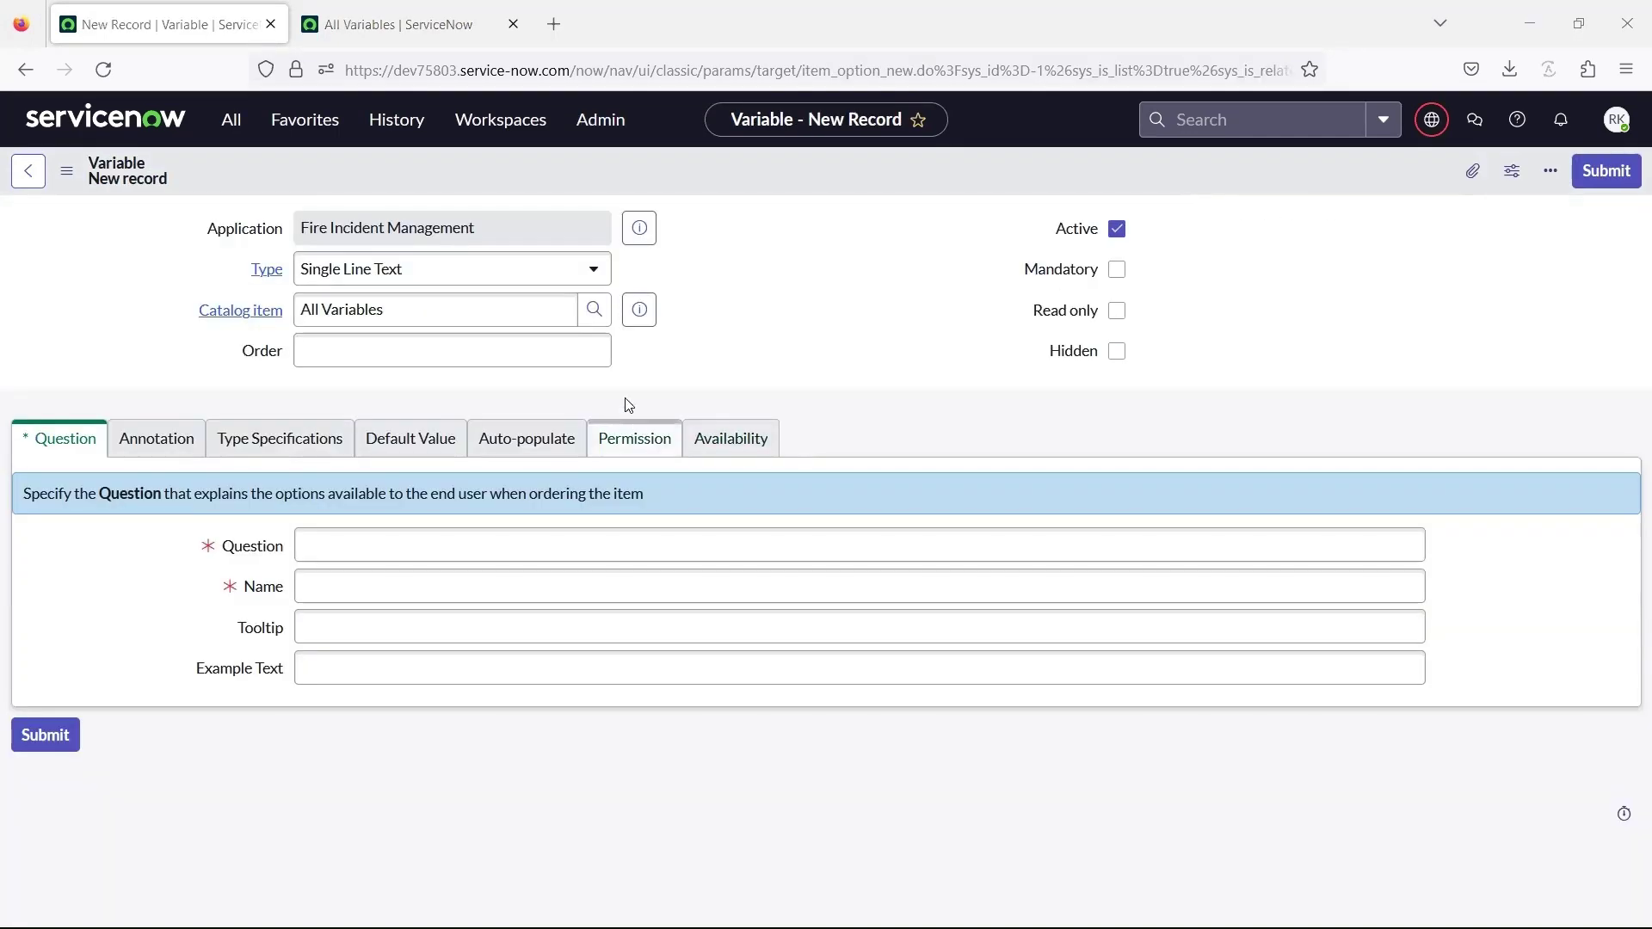
{"action": "left_click", "coordinate": [590, 269]}
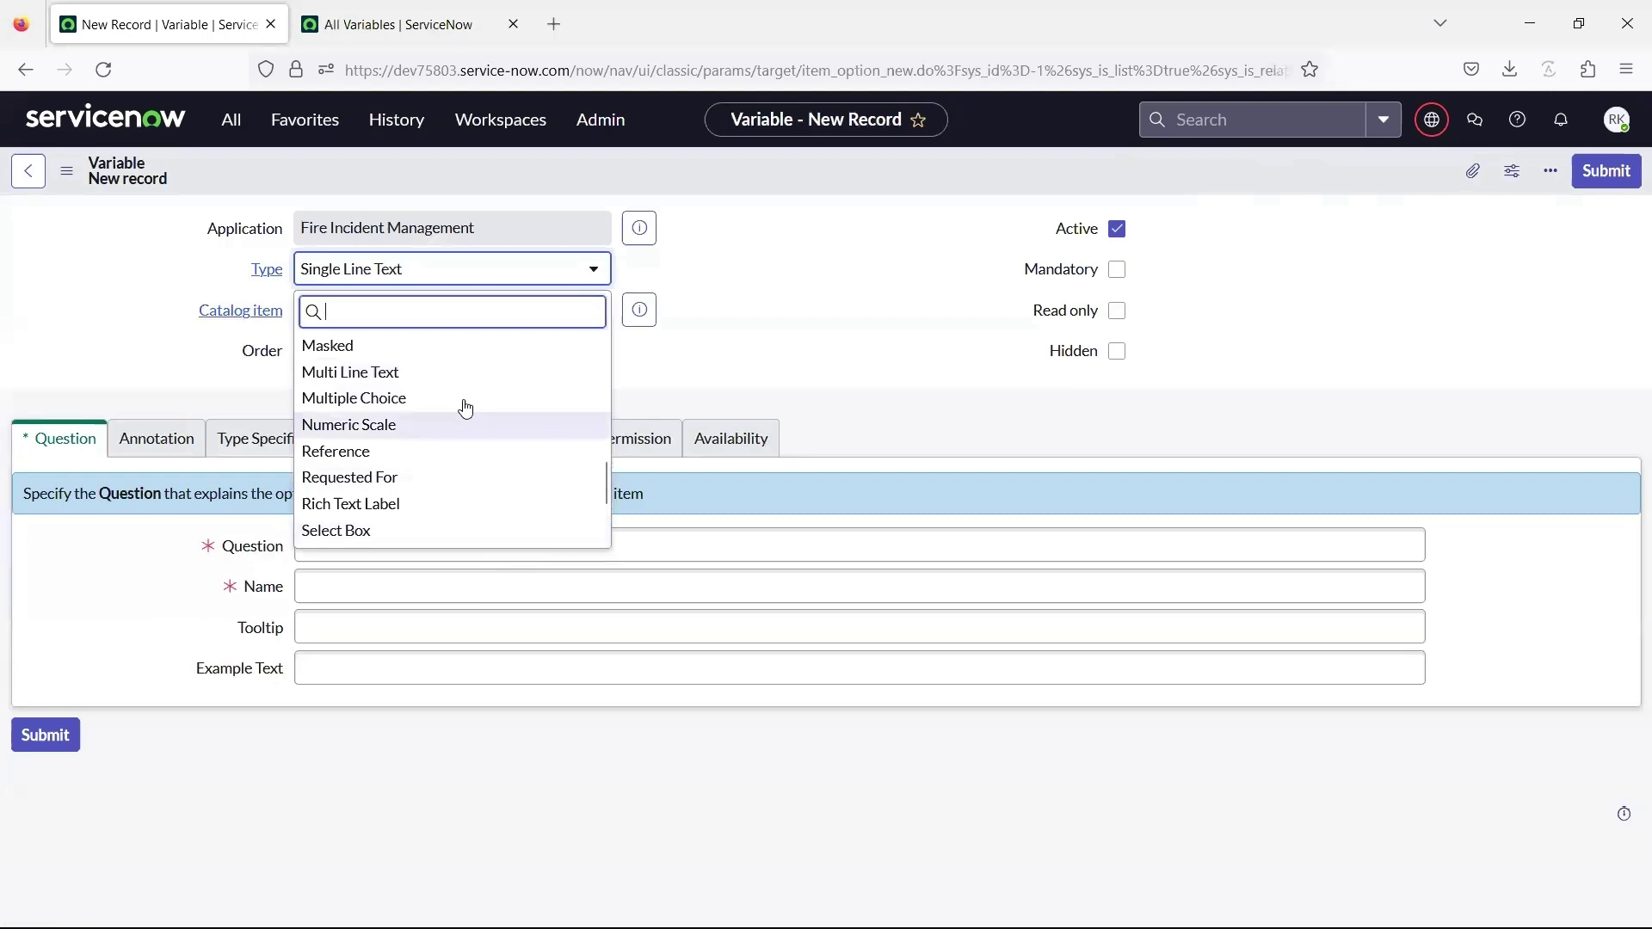
{"action": "scroll", "coordinate": [461, 409], "scroll_direction": "up", "scroll_amount": 10}
{"action": "left_click", "coordinate": [388, 375]}
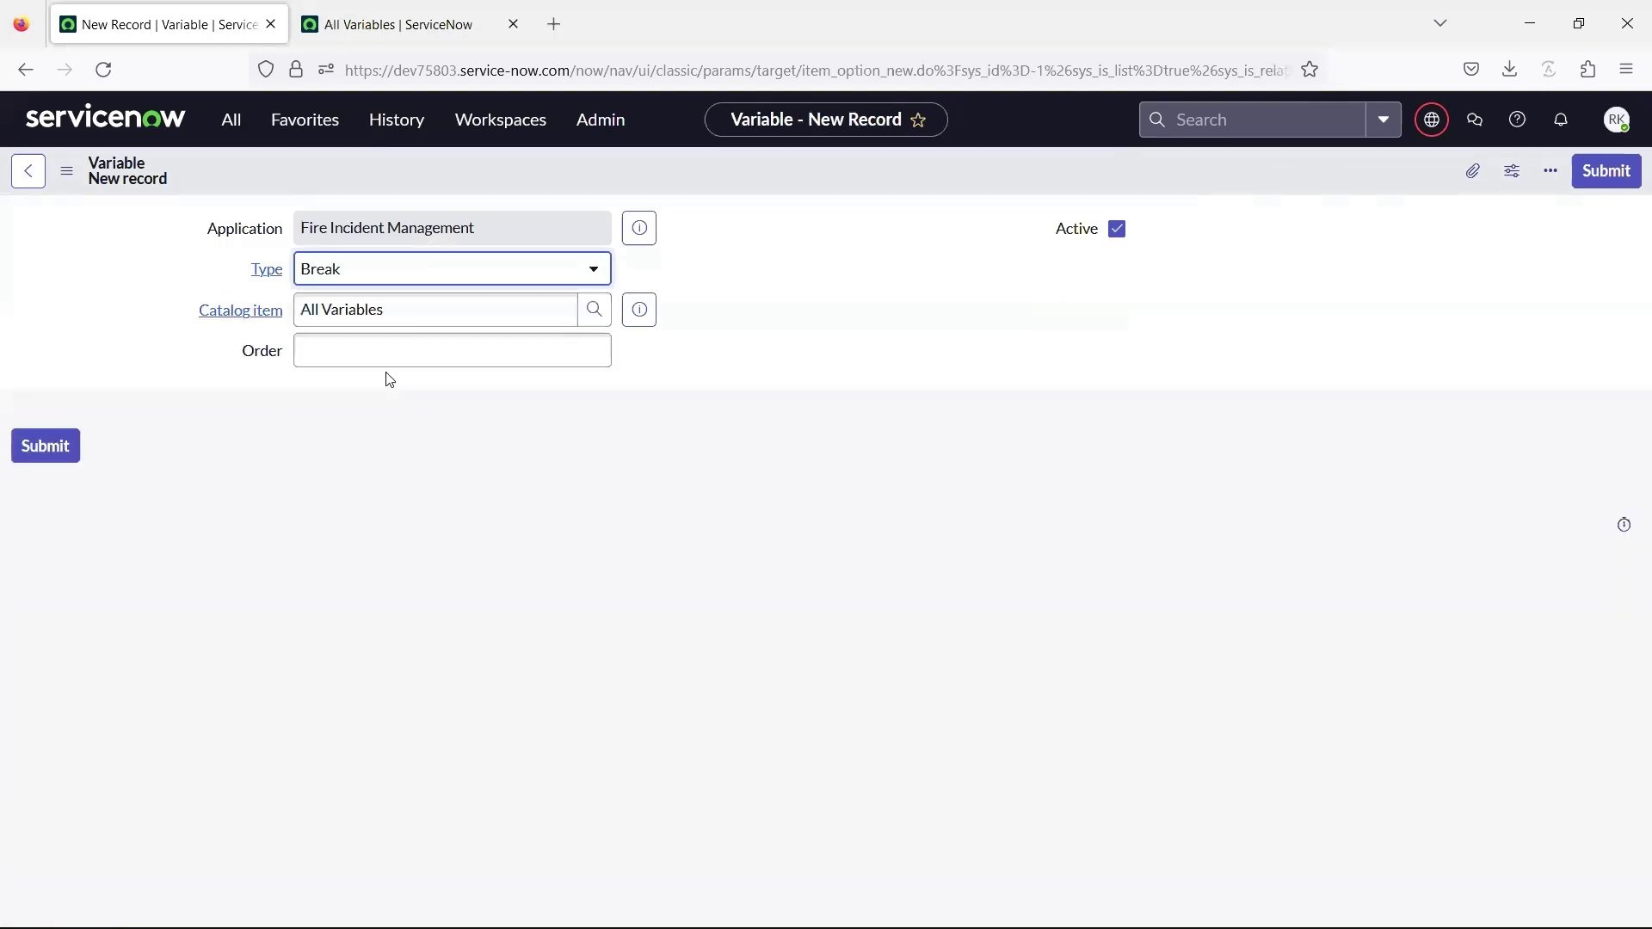
{"action": "right_click", "coordinate": [862, 163]}
{"action": "left_click", "coordinate": [895, 176]}
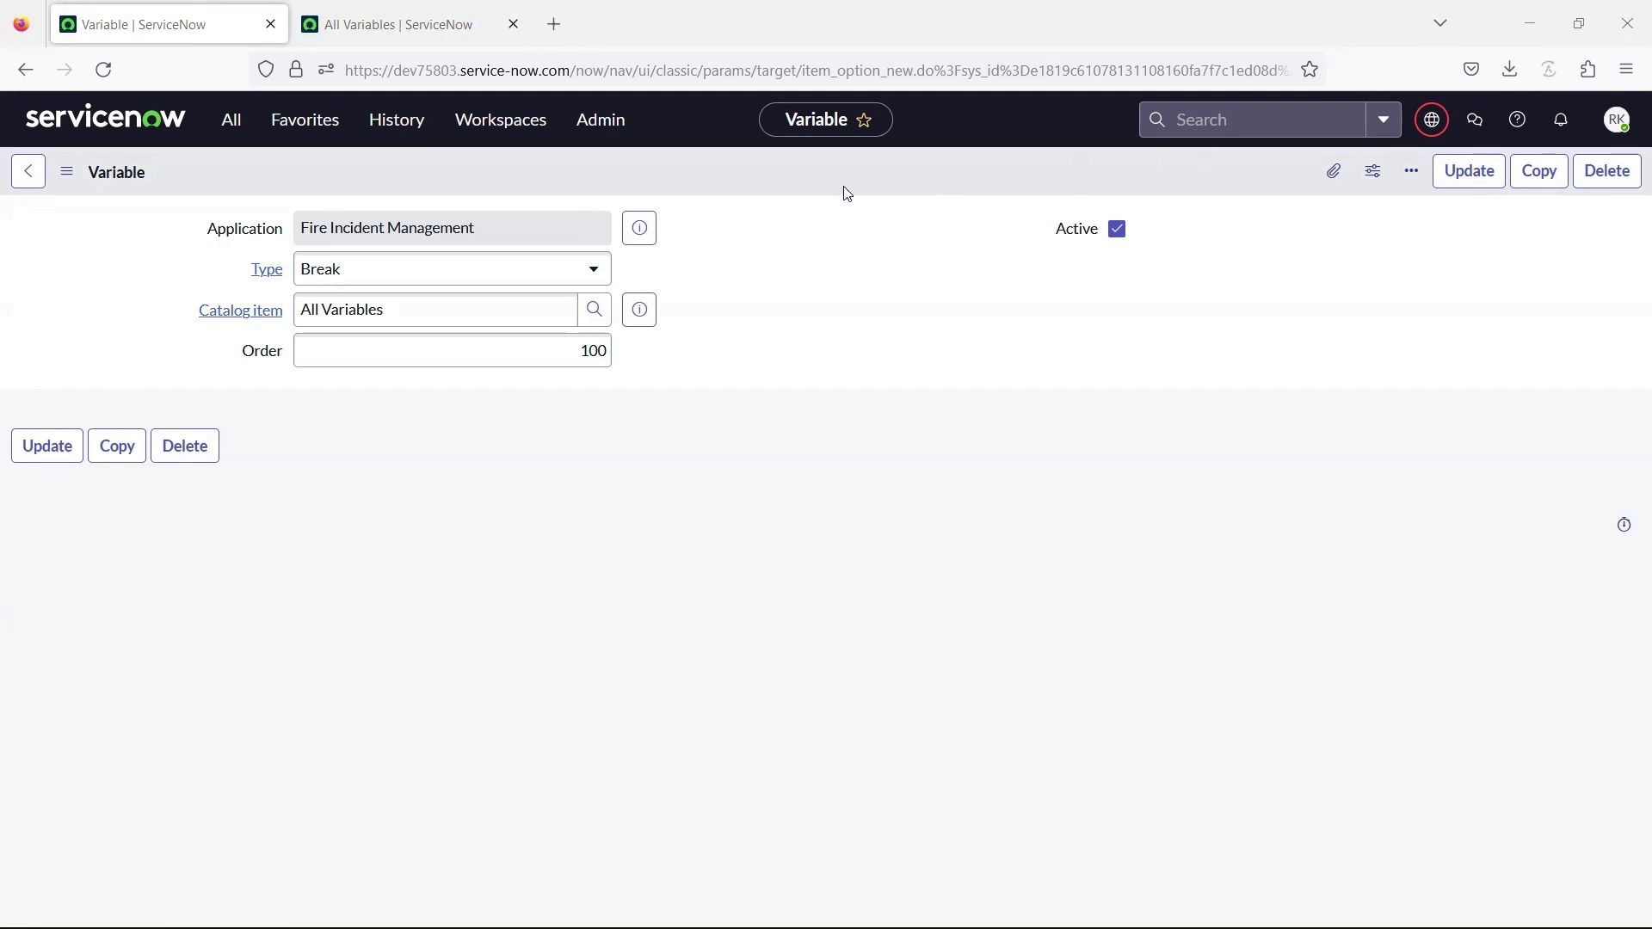
Insert a Label variable reading 'example of a label' and reload the order form preview
{"action": "left_click", "coordinate": [594, 268]}
{"action": "type", "text": "label"}
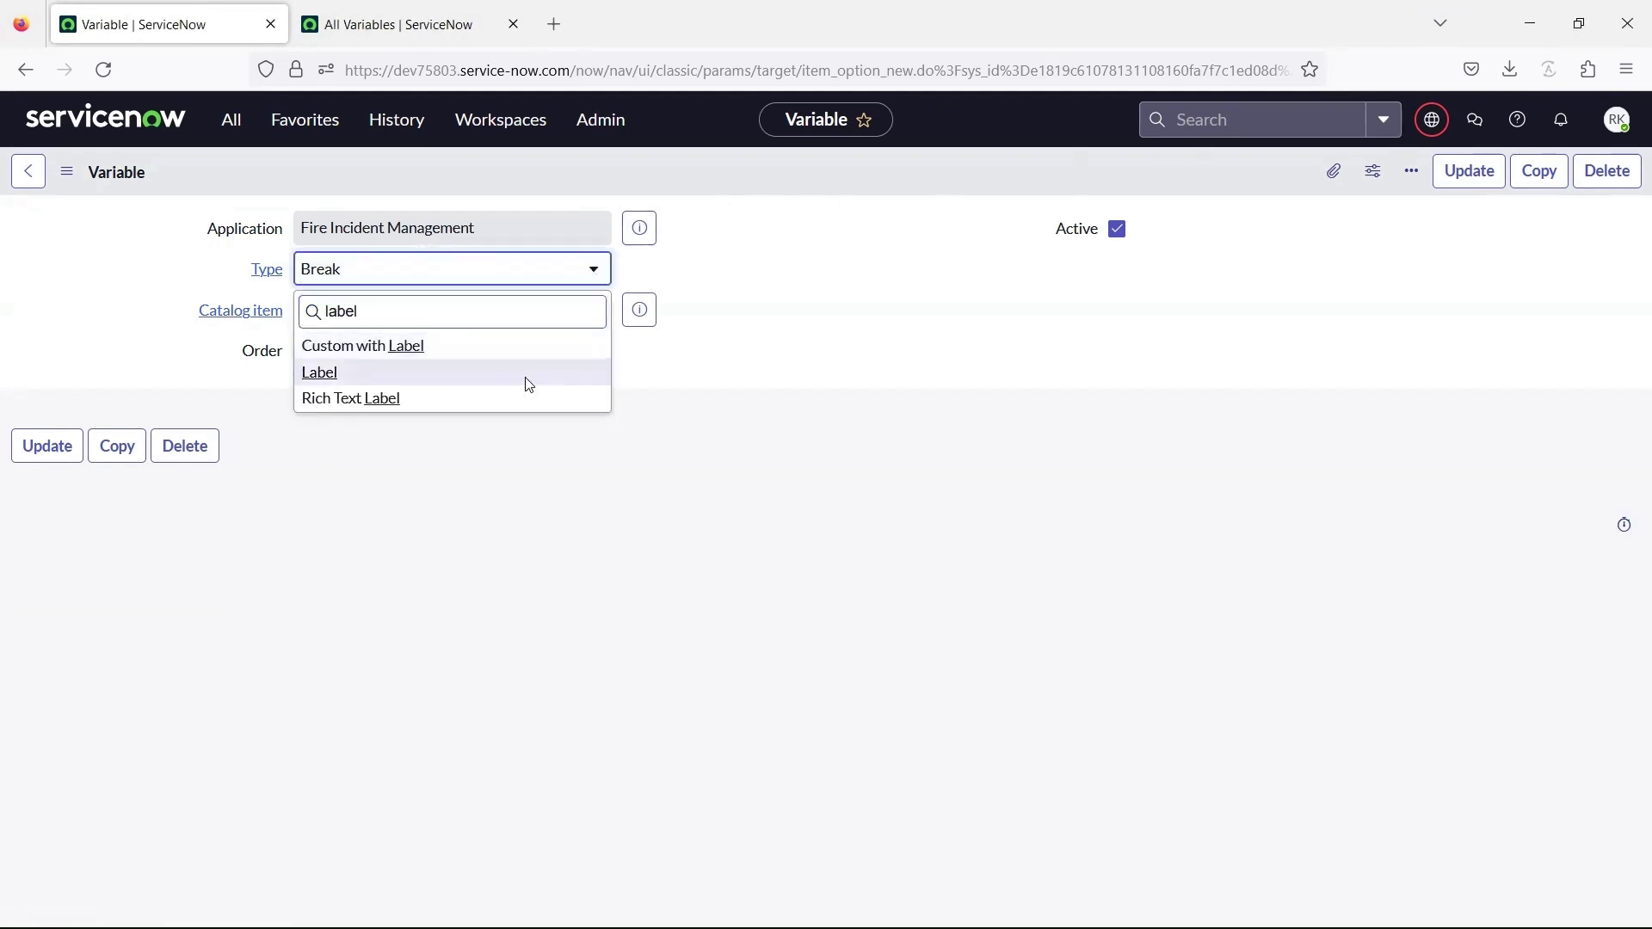
{"action": "left_click", "coordinate": [522, 374]}
{"action": "left_click", "coordinate": [66, 448]}
{"action": "left_click", "coordinate": [311, 529]}
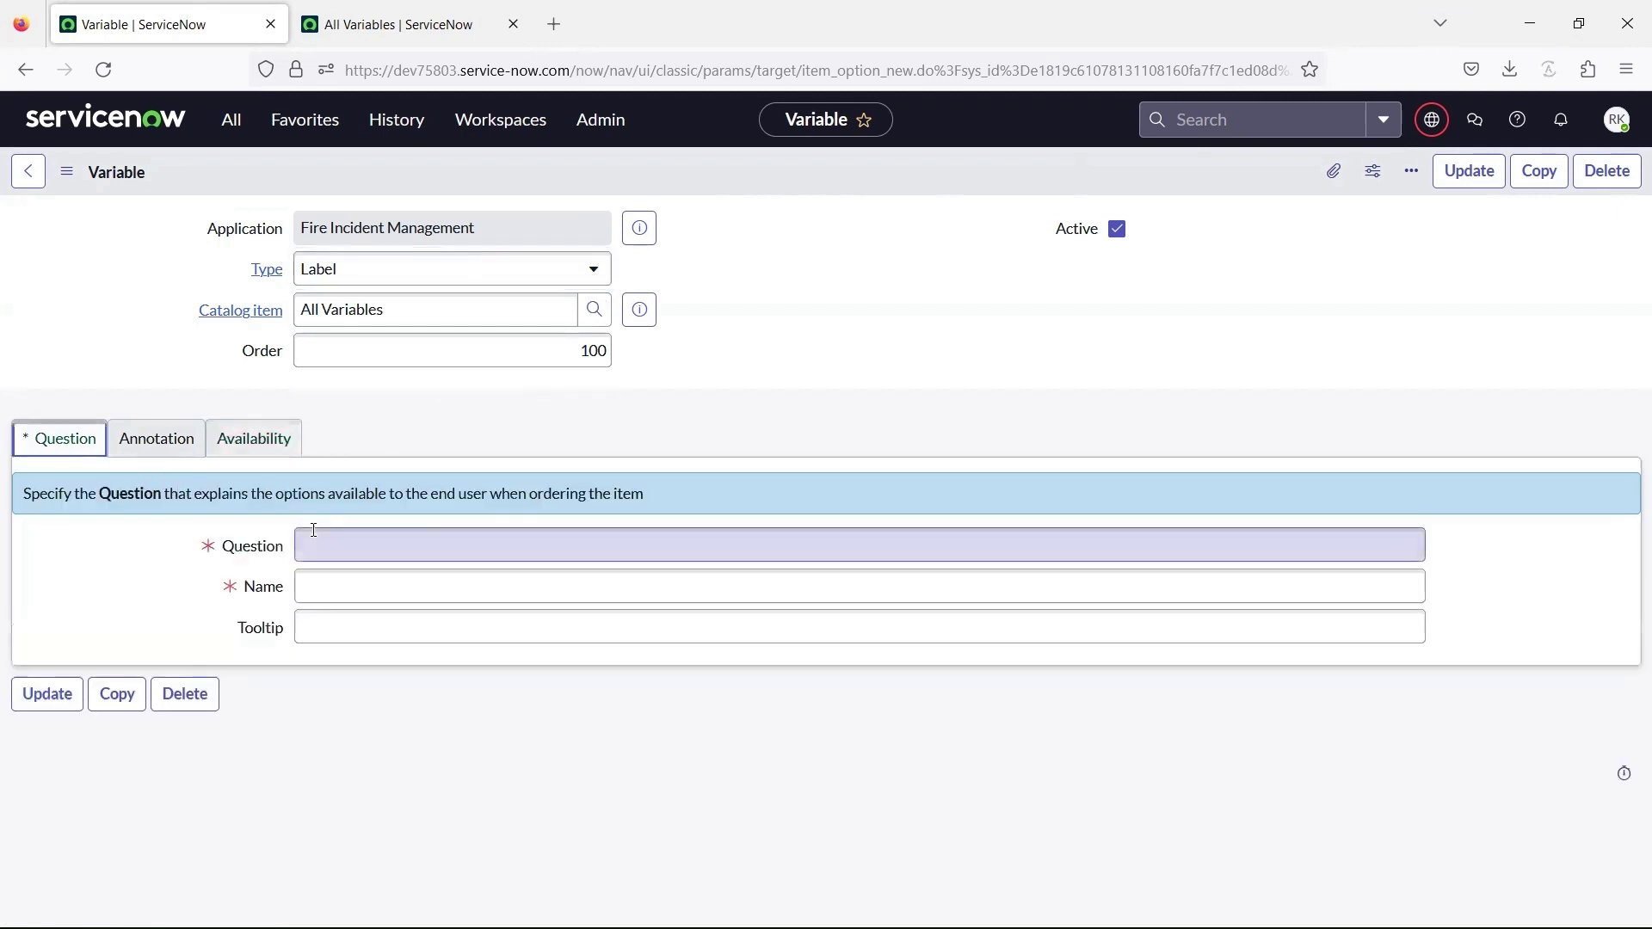
{"action": "type", "text": "example of a label"}
{"action": "right_click", "coordinate": [722, 172]}
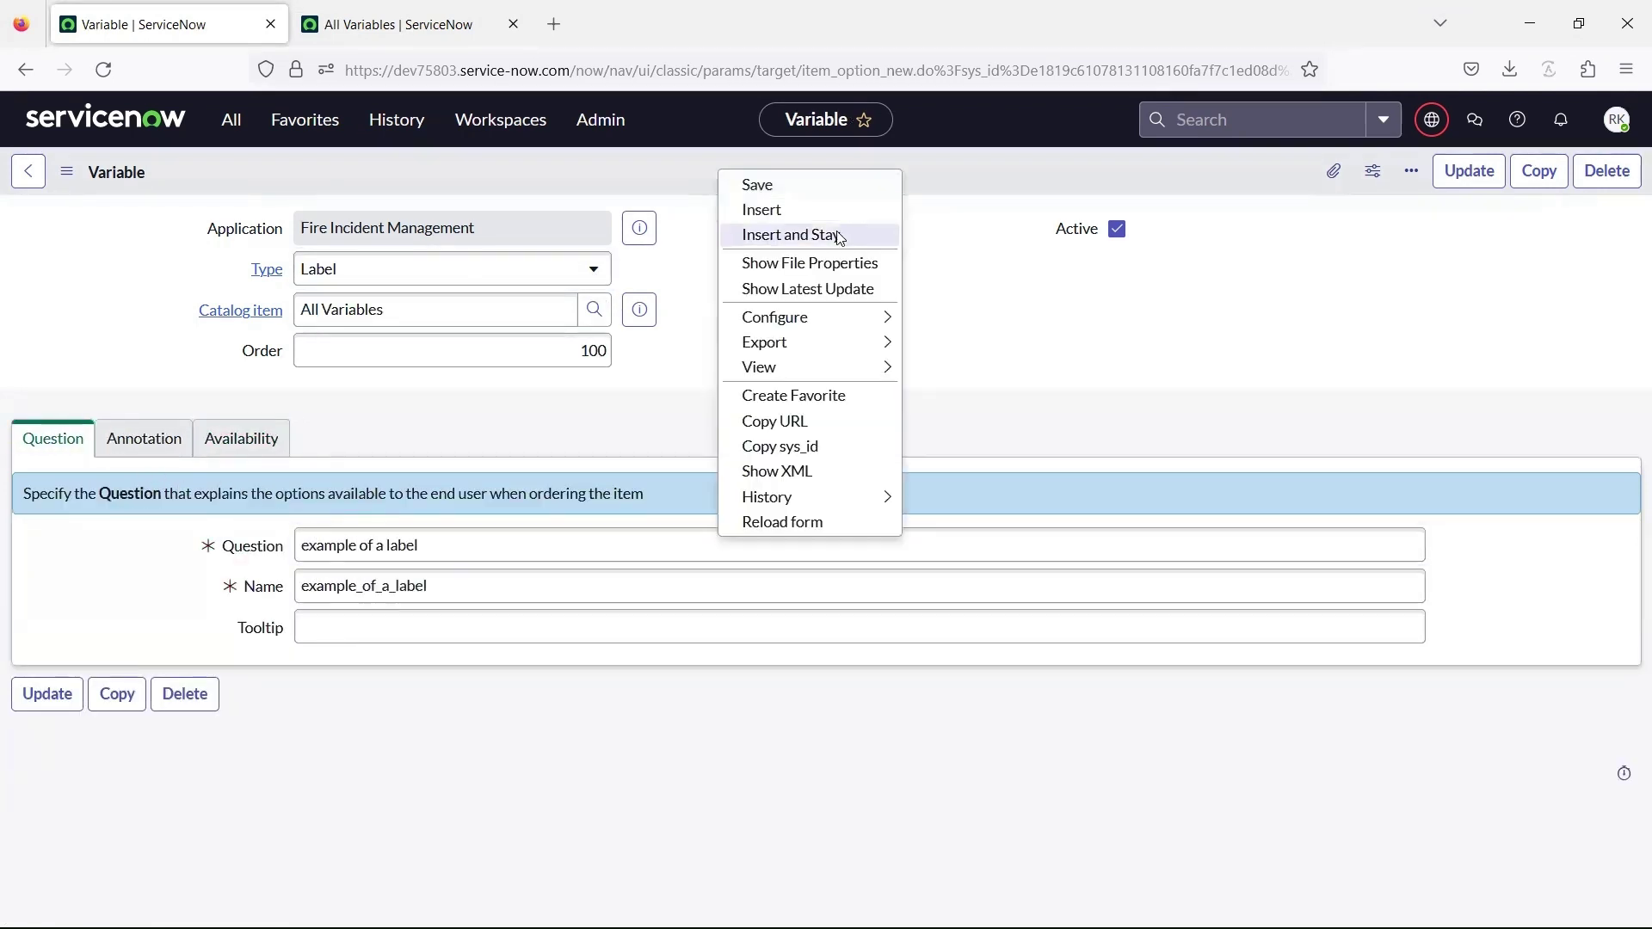
{"action": "left_click", "coordinate": [838, 240]}
{"action": "left_click", "coordinate": [398, 24]}
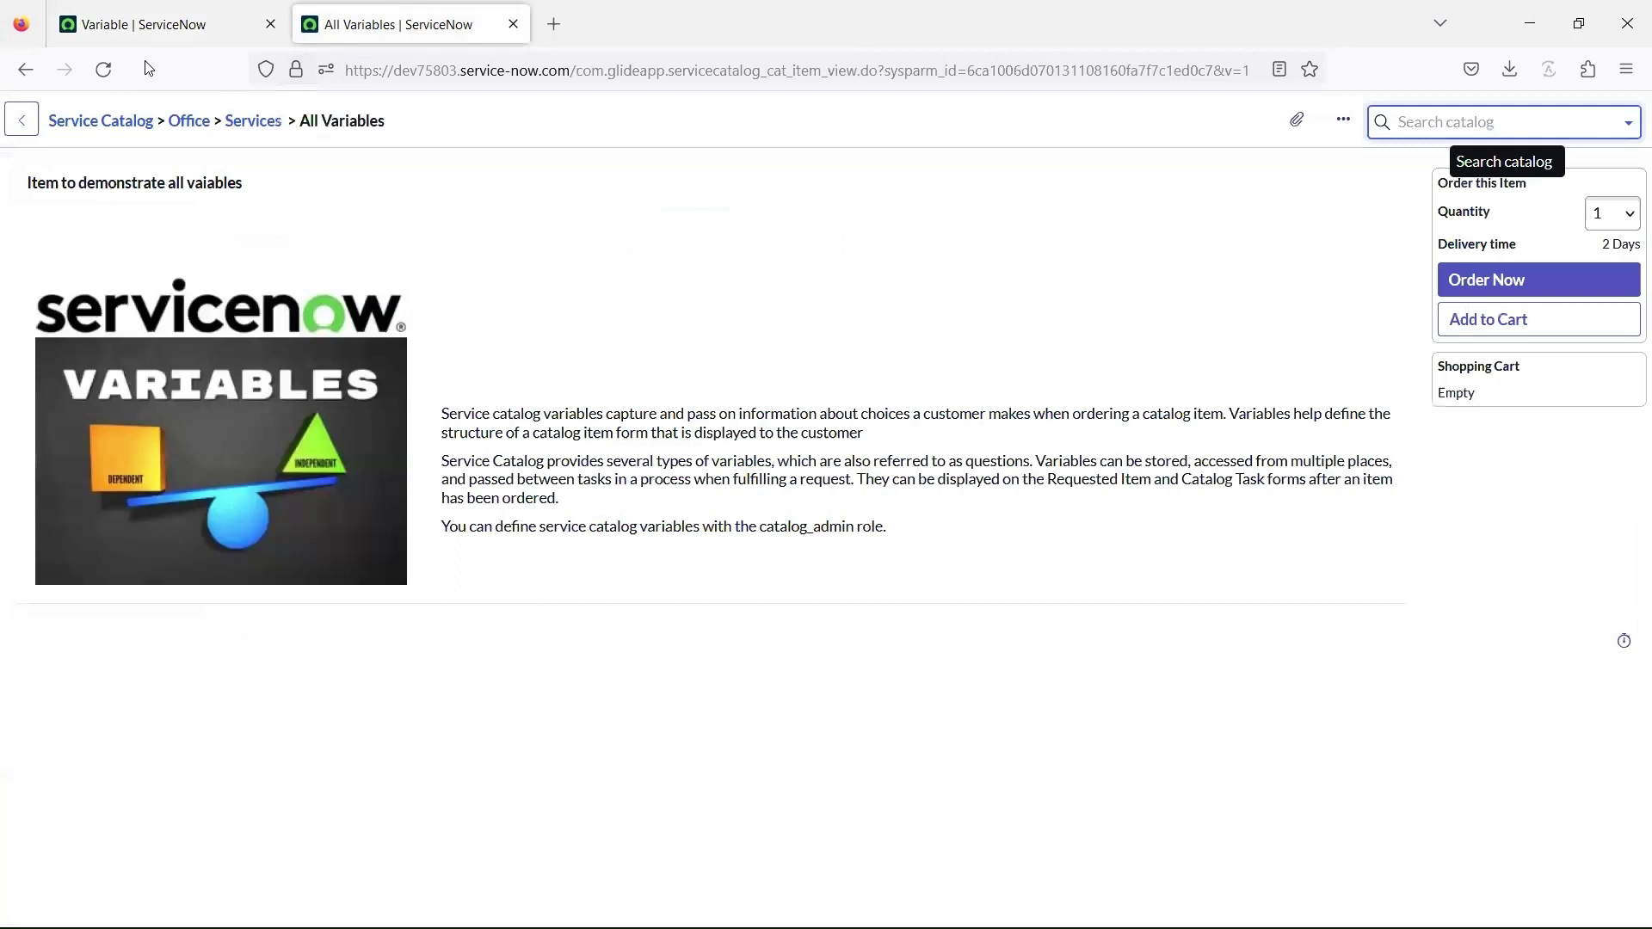
{"action": "left_click", "coordinate": [108, 76]}
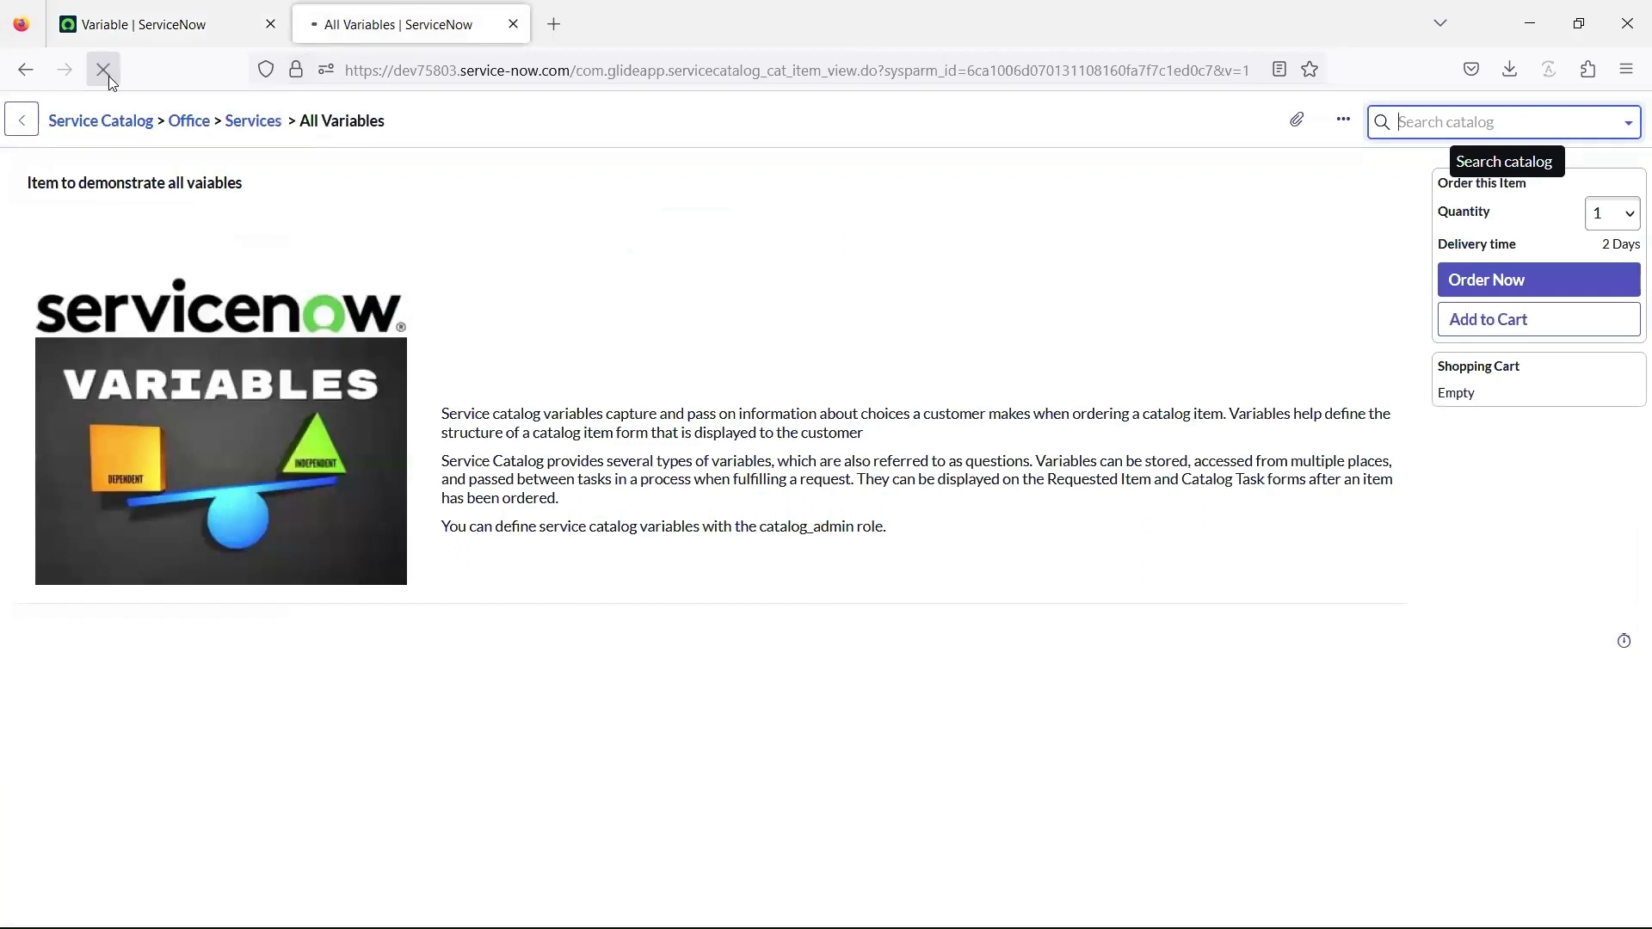
Save checkbox 01 and checkbox 02 as new CheckBox variables on All Variables
{"action": "left_click", "coordinate": [172, 28]}
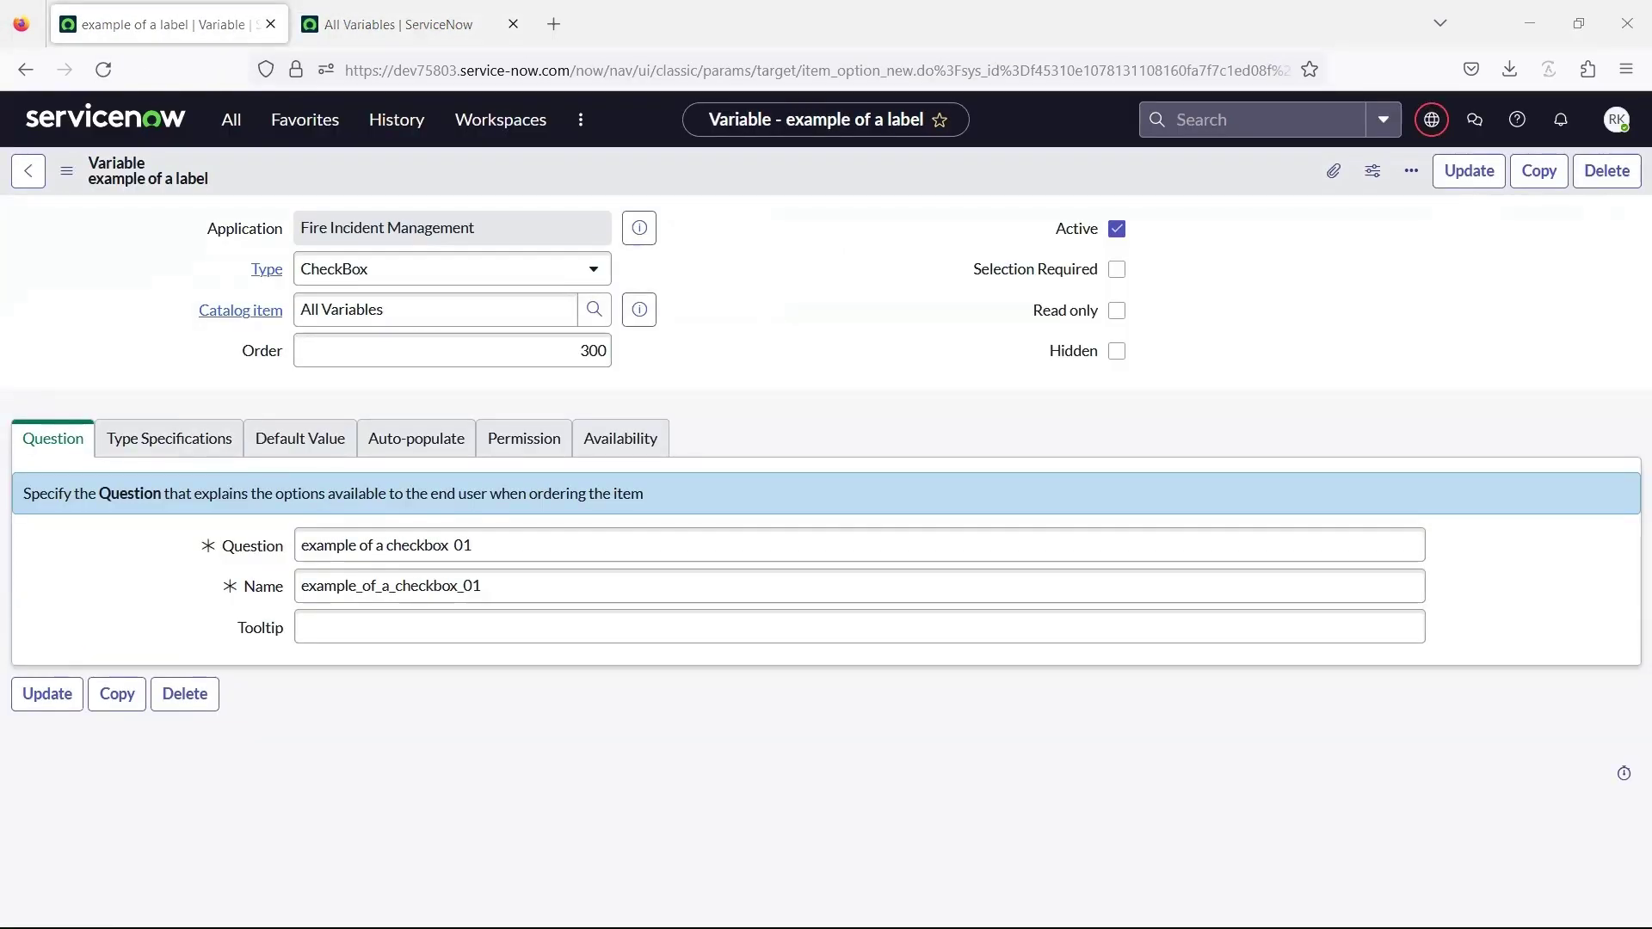
{"action": "right_click", "coordinate": [828, 184]}
{"action": "left_click", "coordinate": [901, 244]}
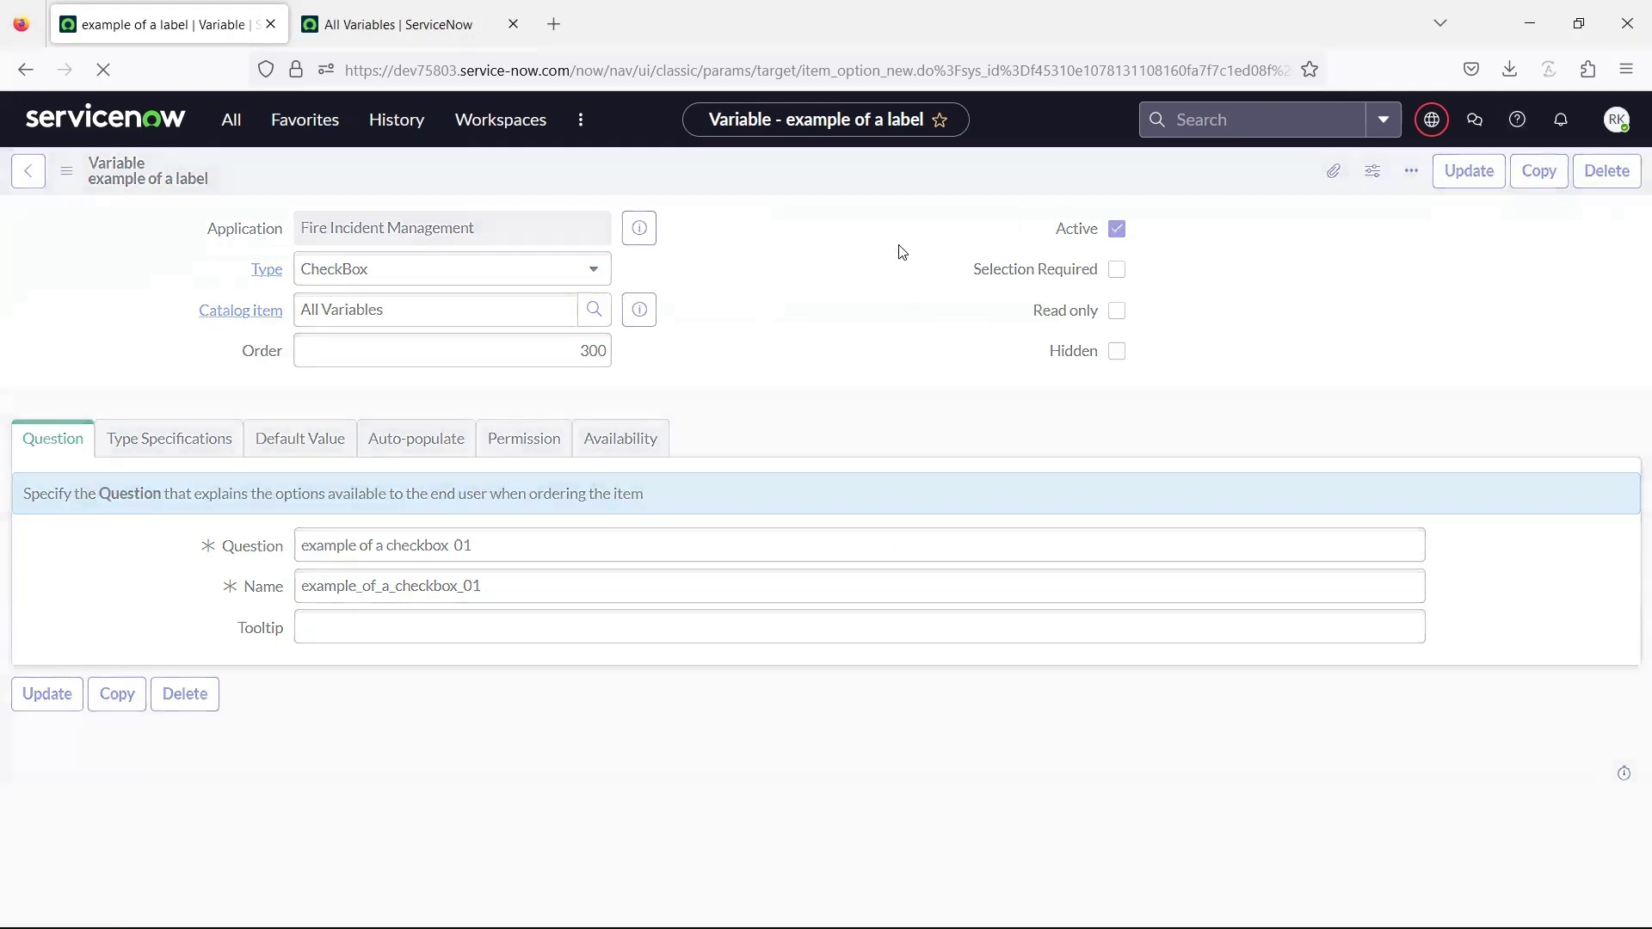
{"action": "left_click", "coordinate": [400, 26]}
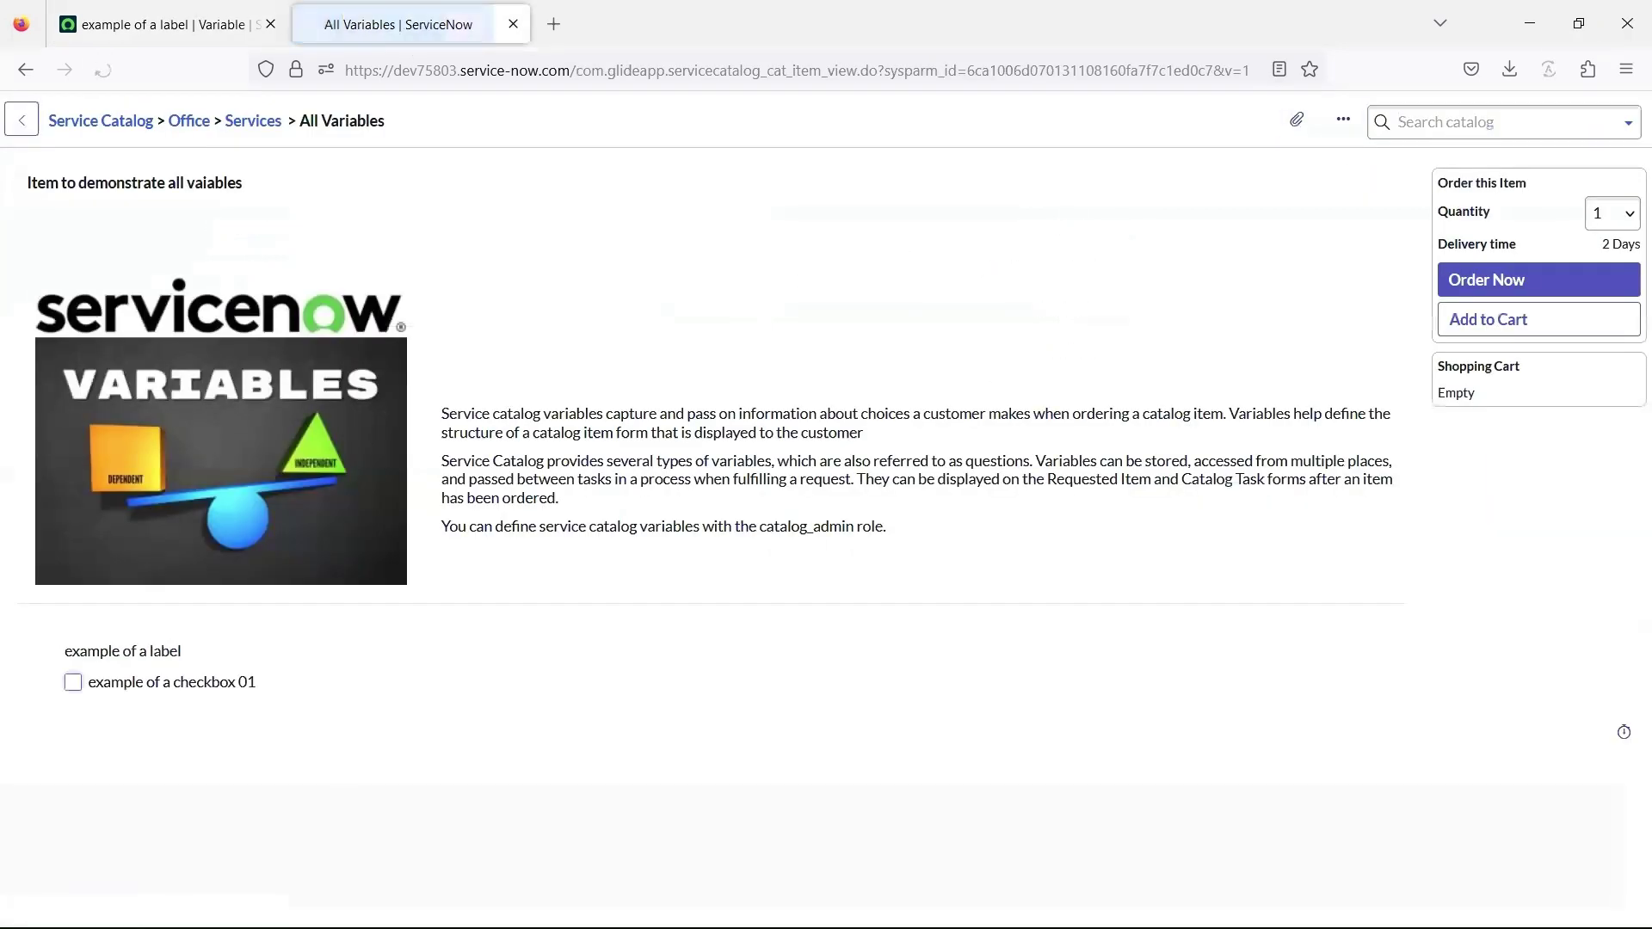
{"action": "left_click", "coordinate": [164, 24]}
{"action": "right_click", "coordinate": [886, 180]}
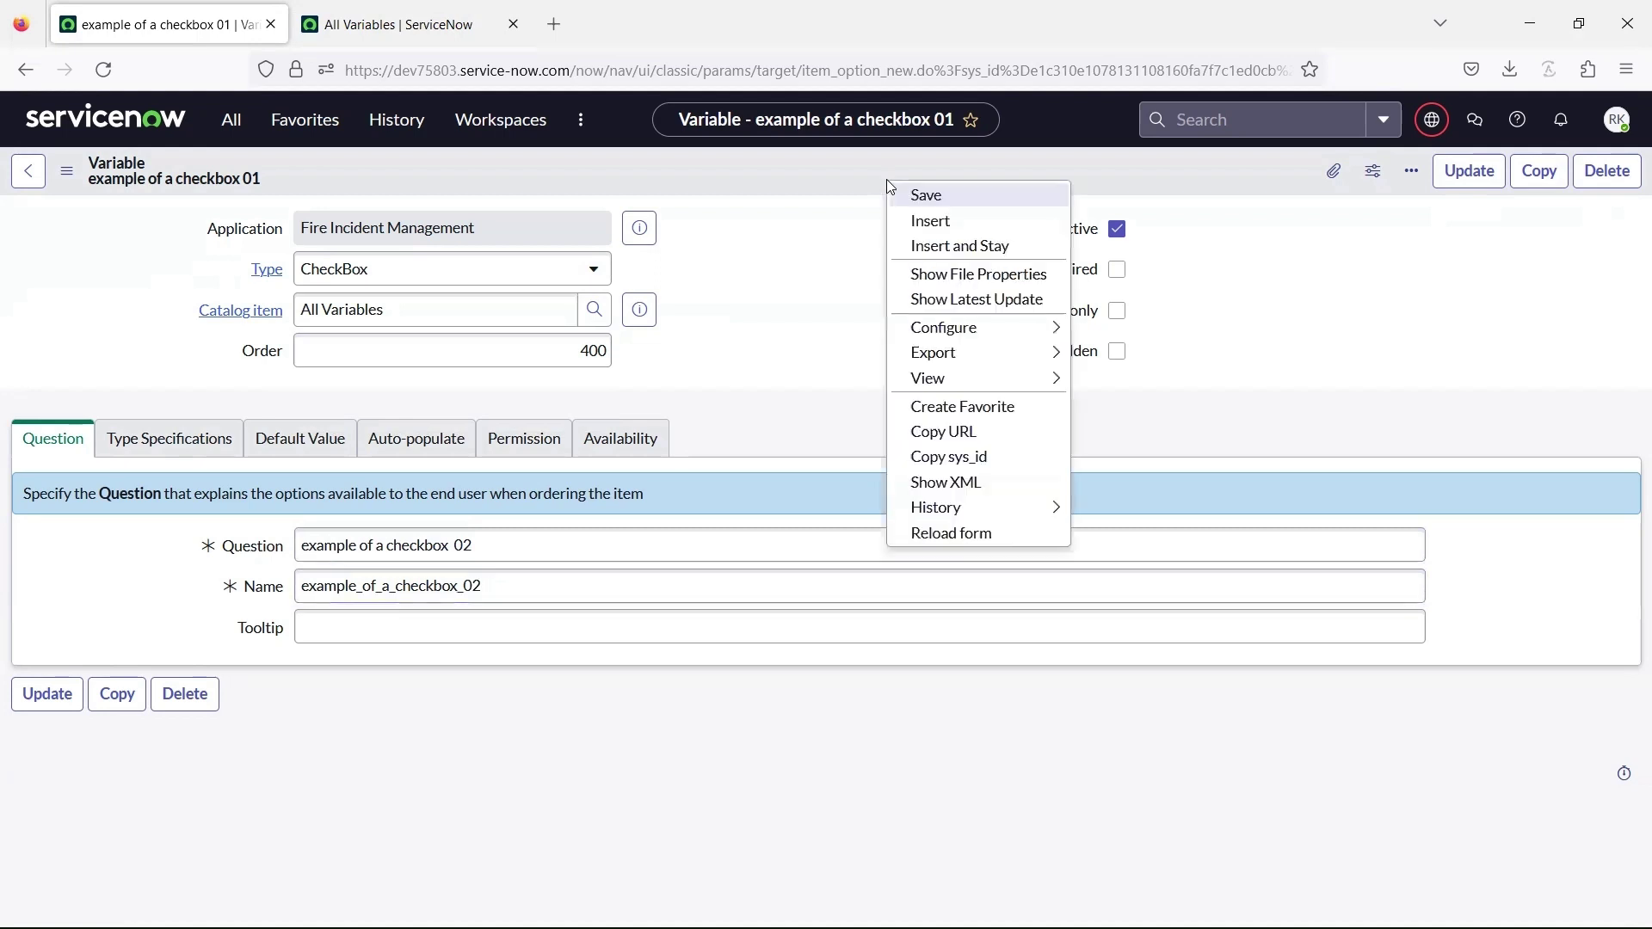
{"action": "left_click", "coordinate": [994, 248]}
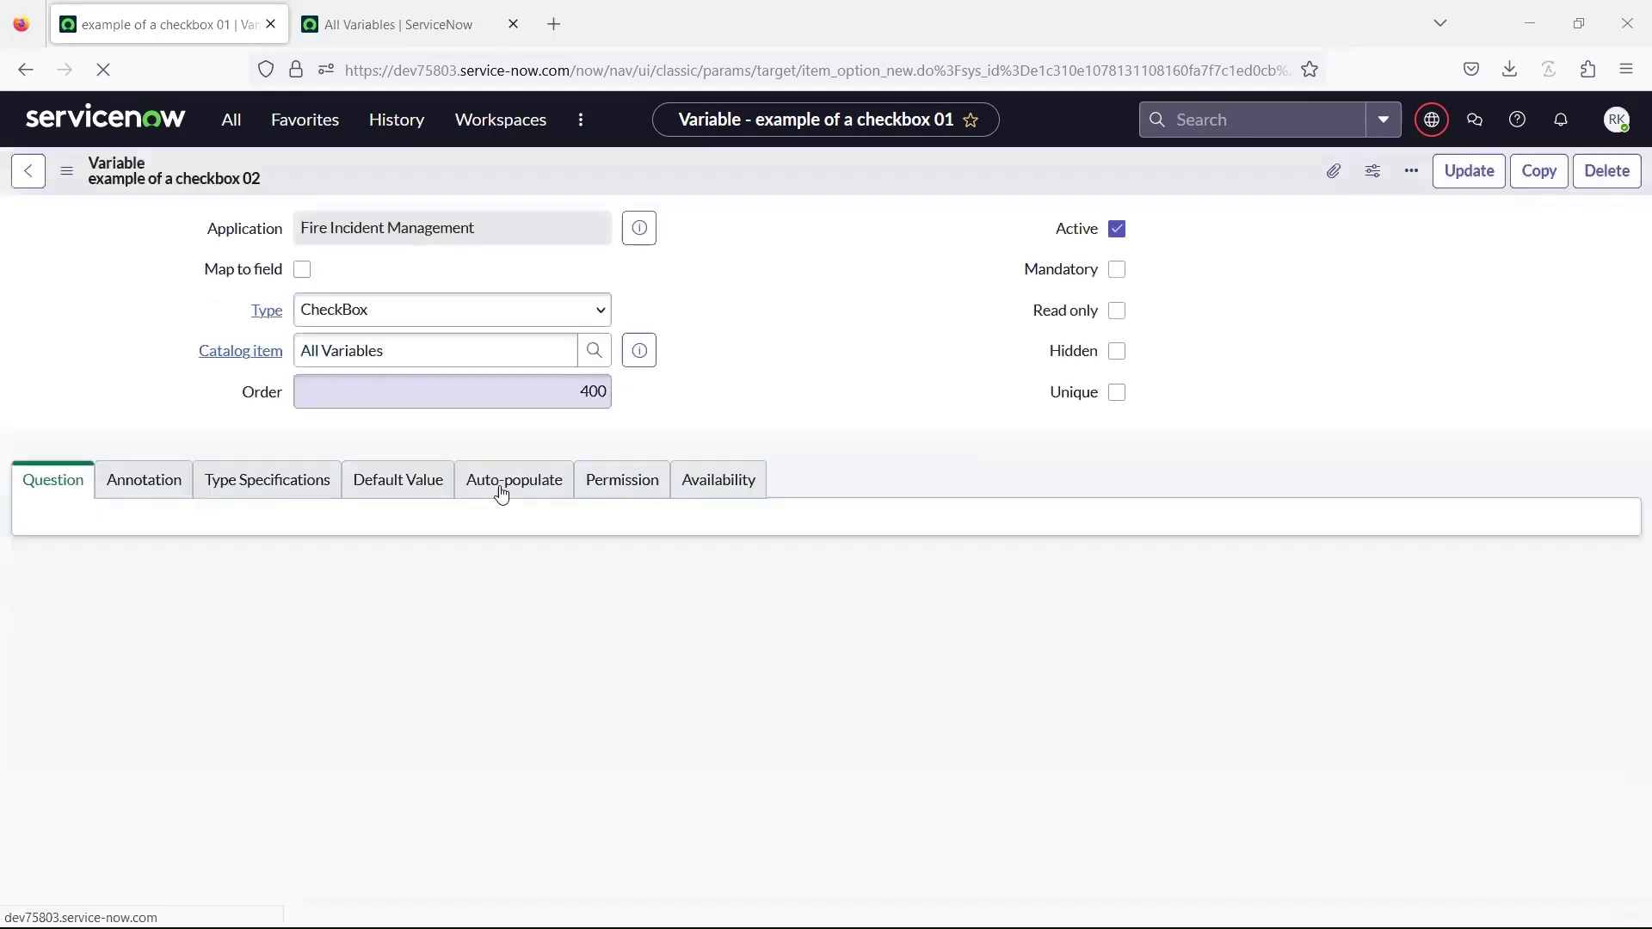
Insert checkbox 03 with an updated order and question, requiring a selection
{"action": "left_click", "coordinate": [566, 387]}
{"action": "type", "text": "5"}
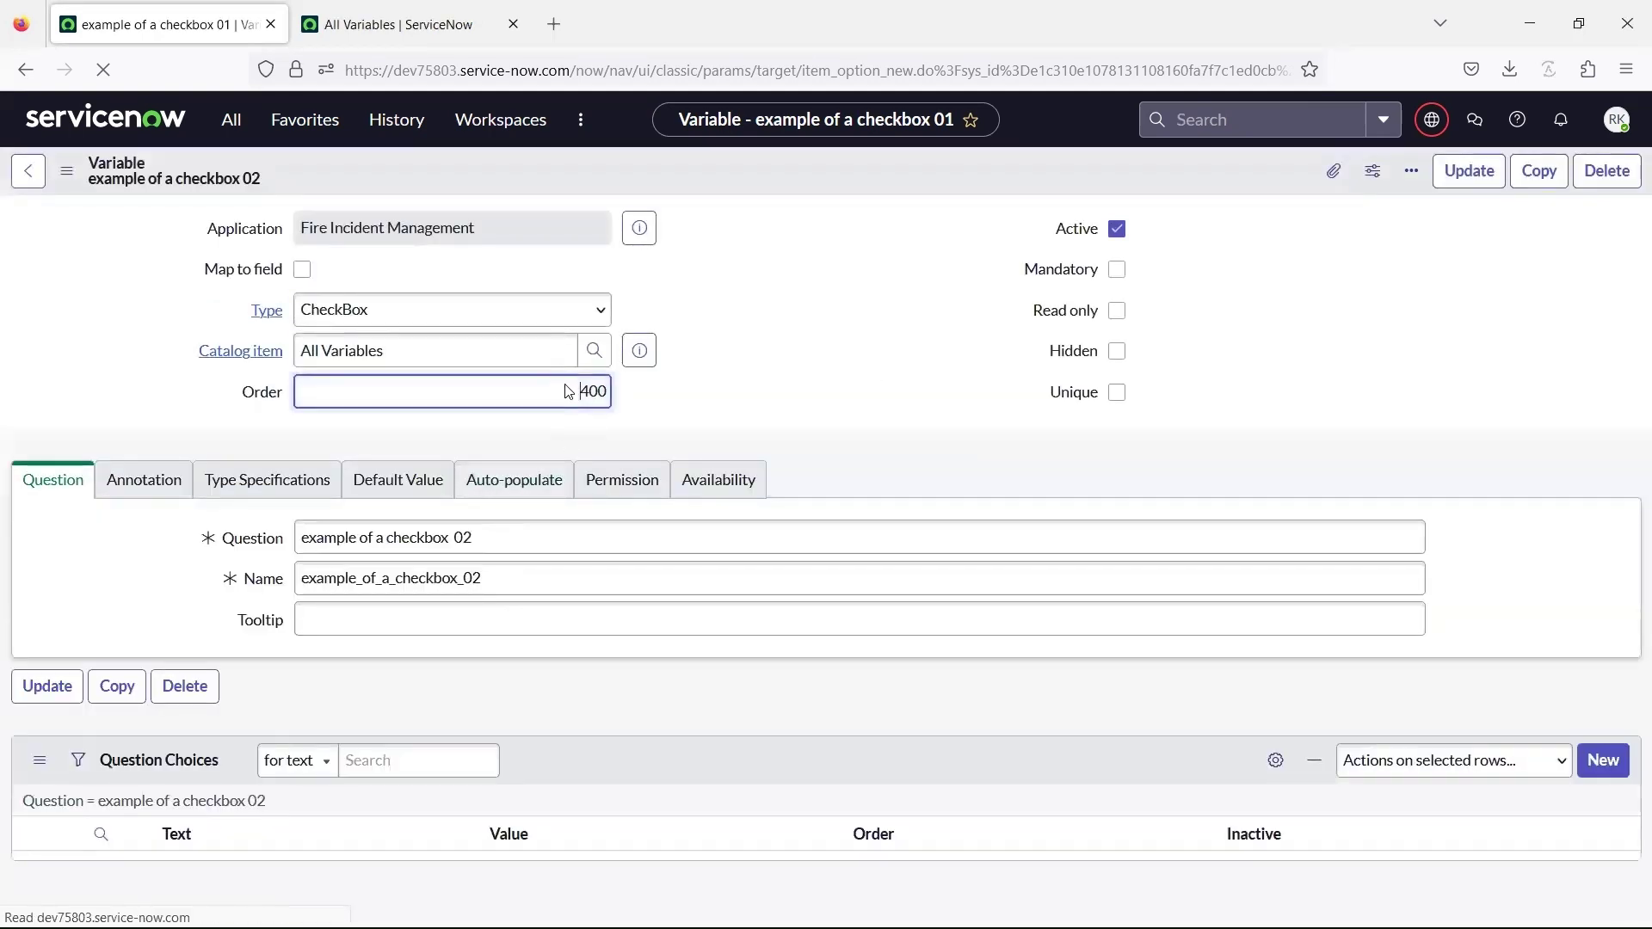
{"action": "key", "text": "Delete"}
{"action": "left_click", "coordinate": [561, 545]}
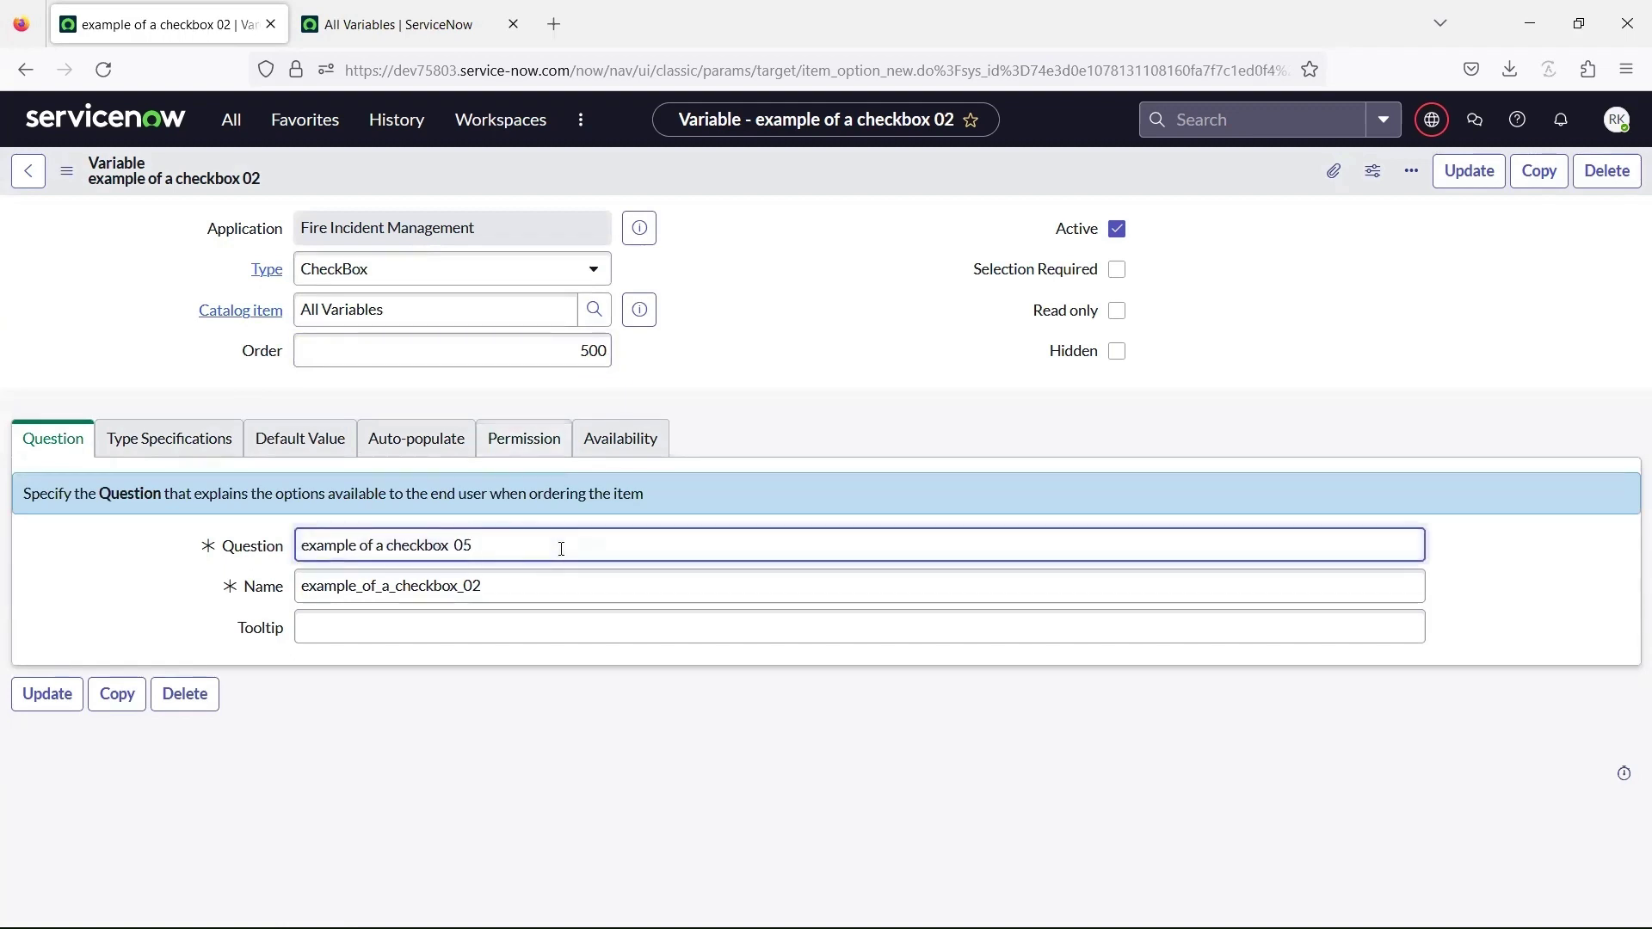
{"action": "type", "text": "3"}
{"action": "left_click", "coordinate": [1117, 269]}
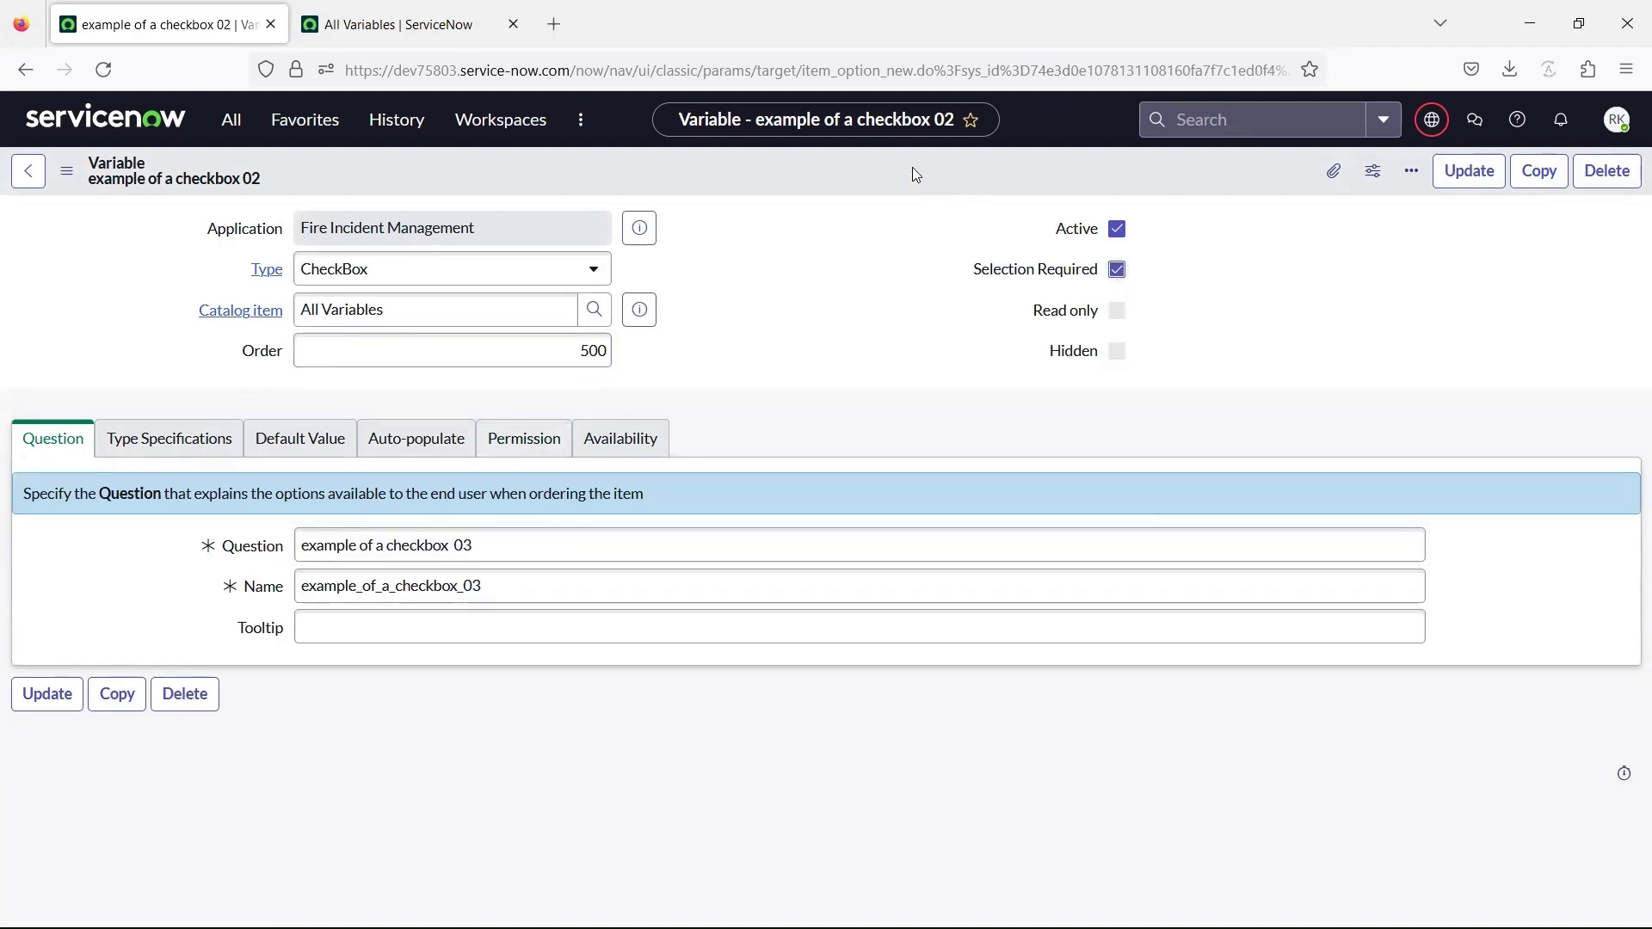
{"action": "right_click", "coordinate": [912, 167]}
{"action": "left_click", "coordinate": [1022, 234]}
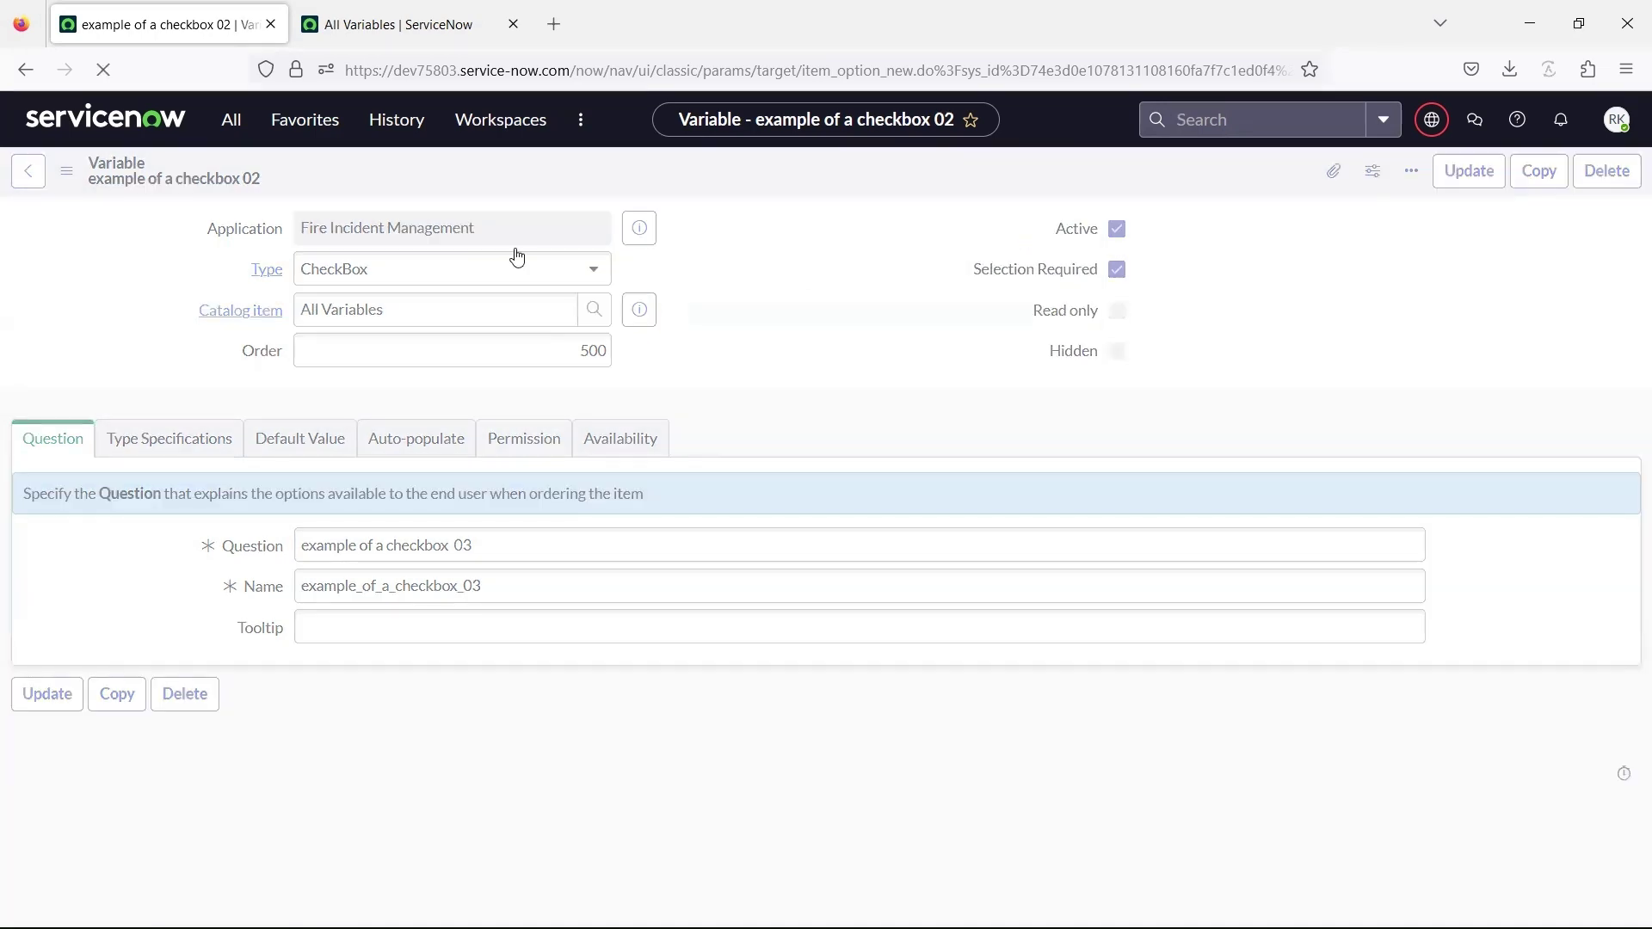
Reload the order form and tick checkboxes 02 and 03 to test them
{"action": "left_click", "coordinate": [400, 9]}
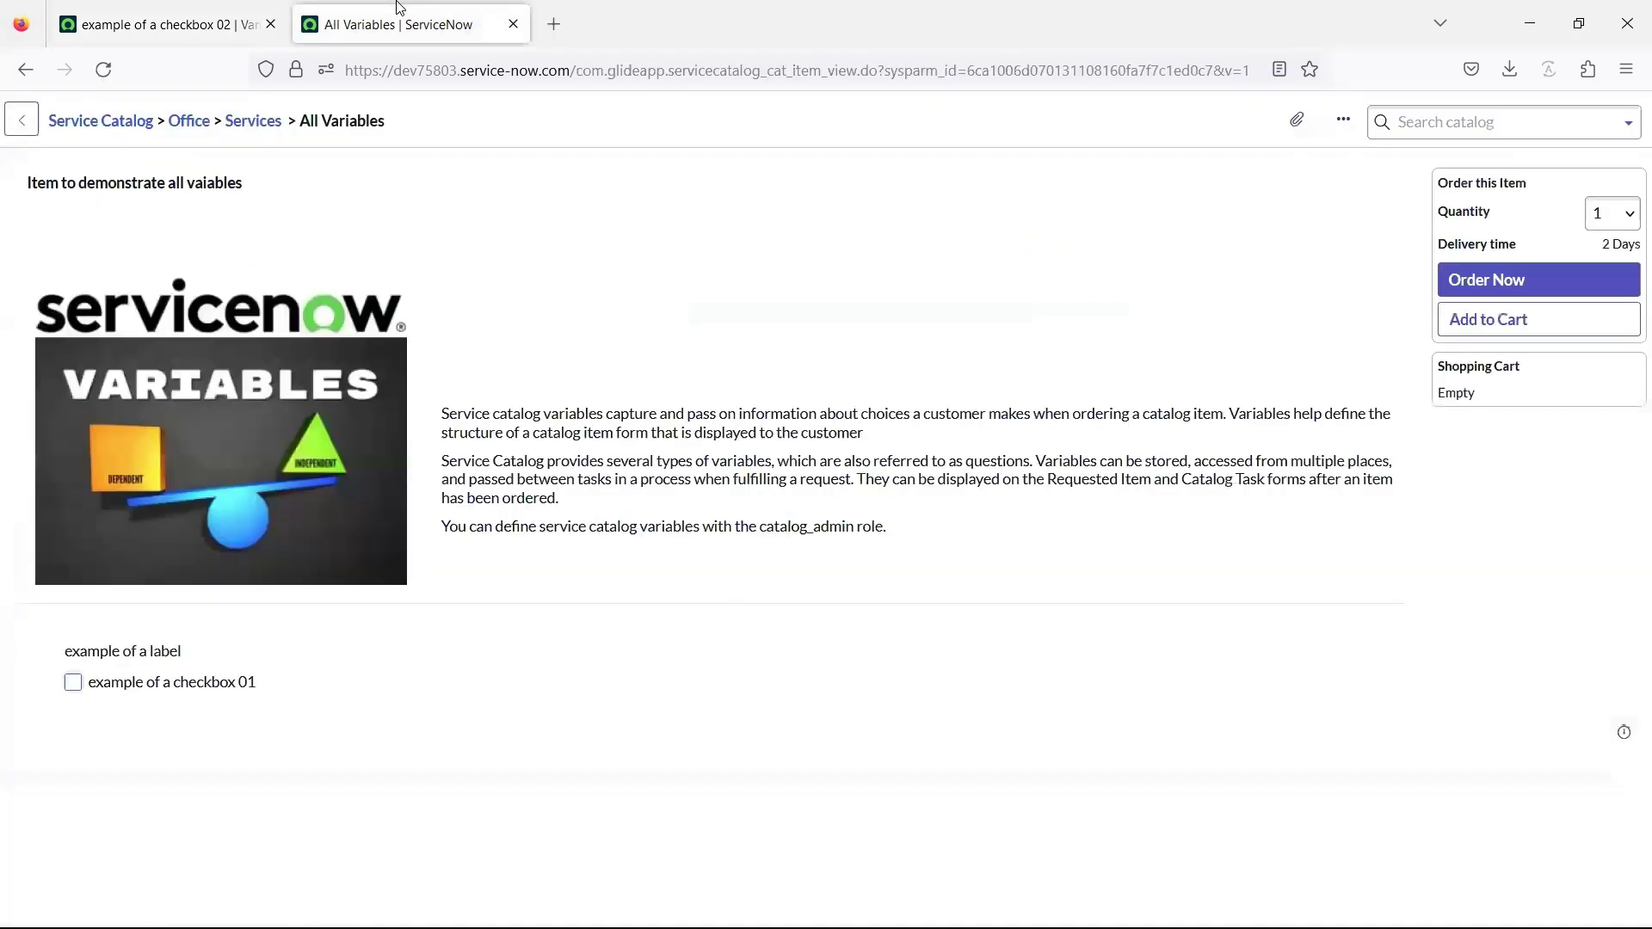
{"action": "left_click", "coordinate": [100, 60]}
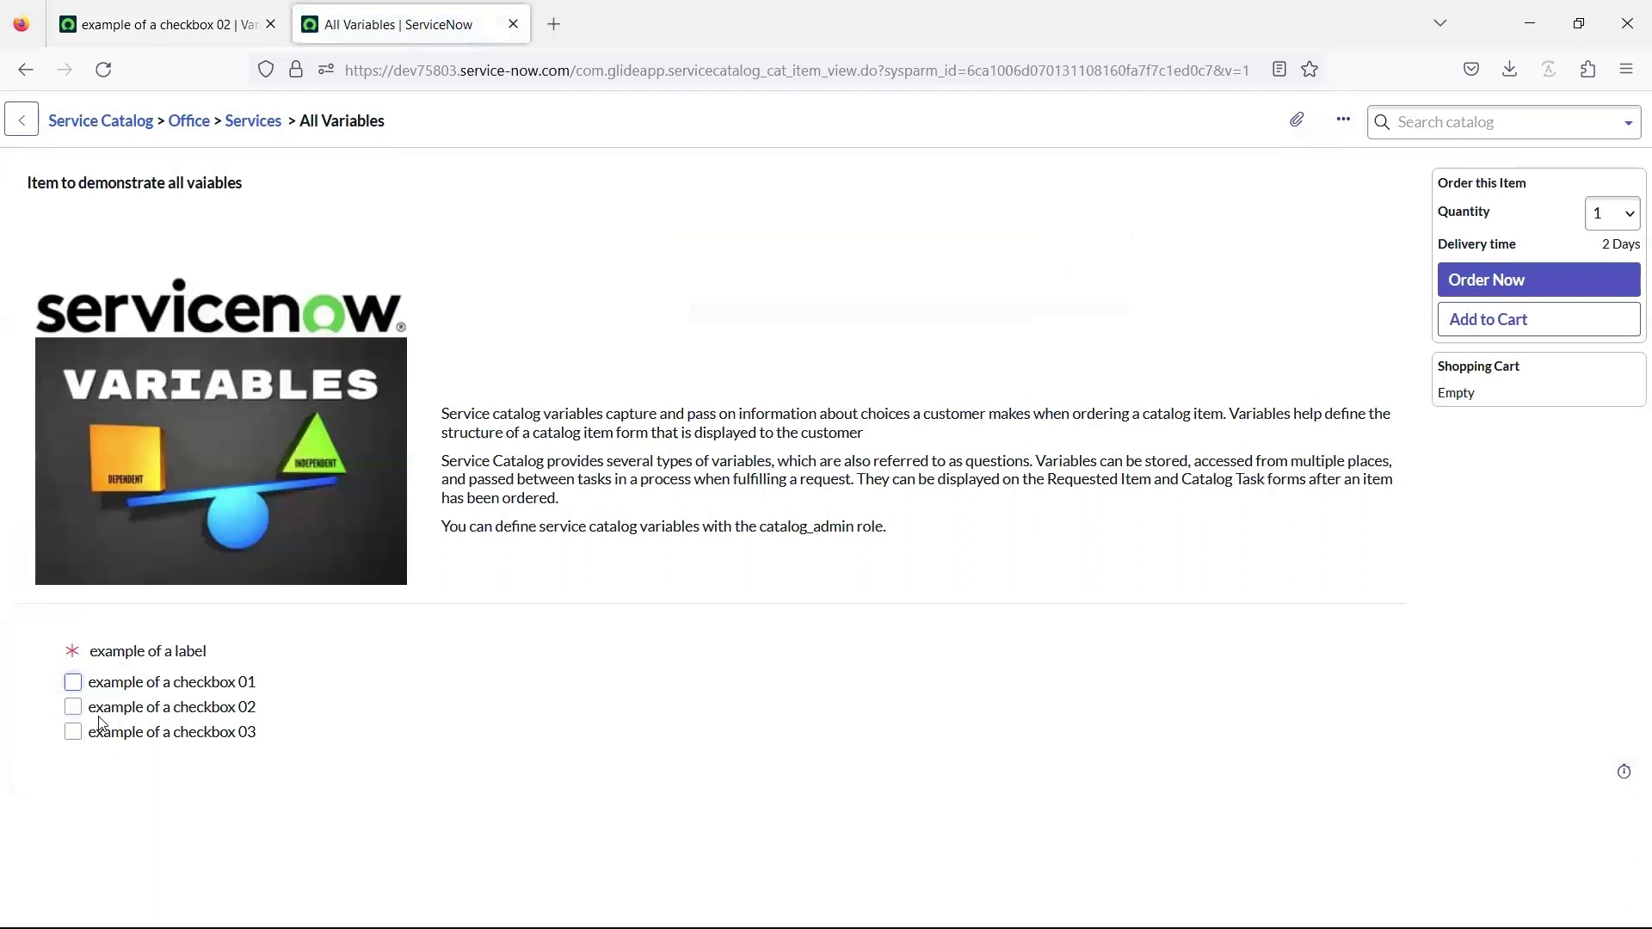
{"action": "left_click", "coordinate": [73, 707]}
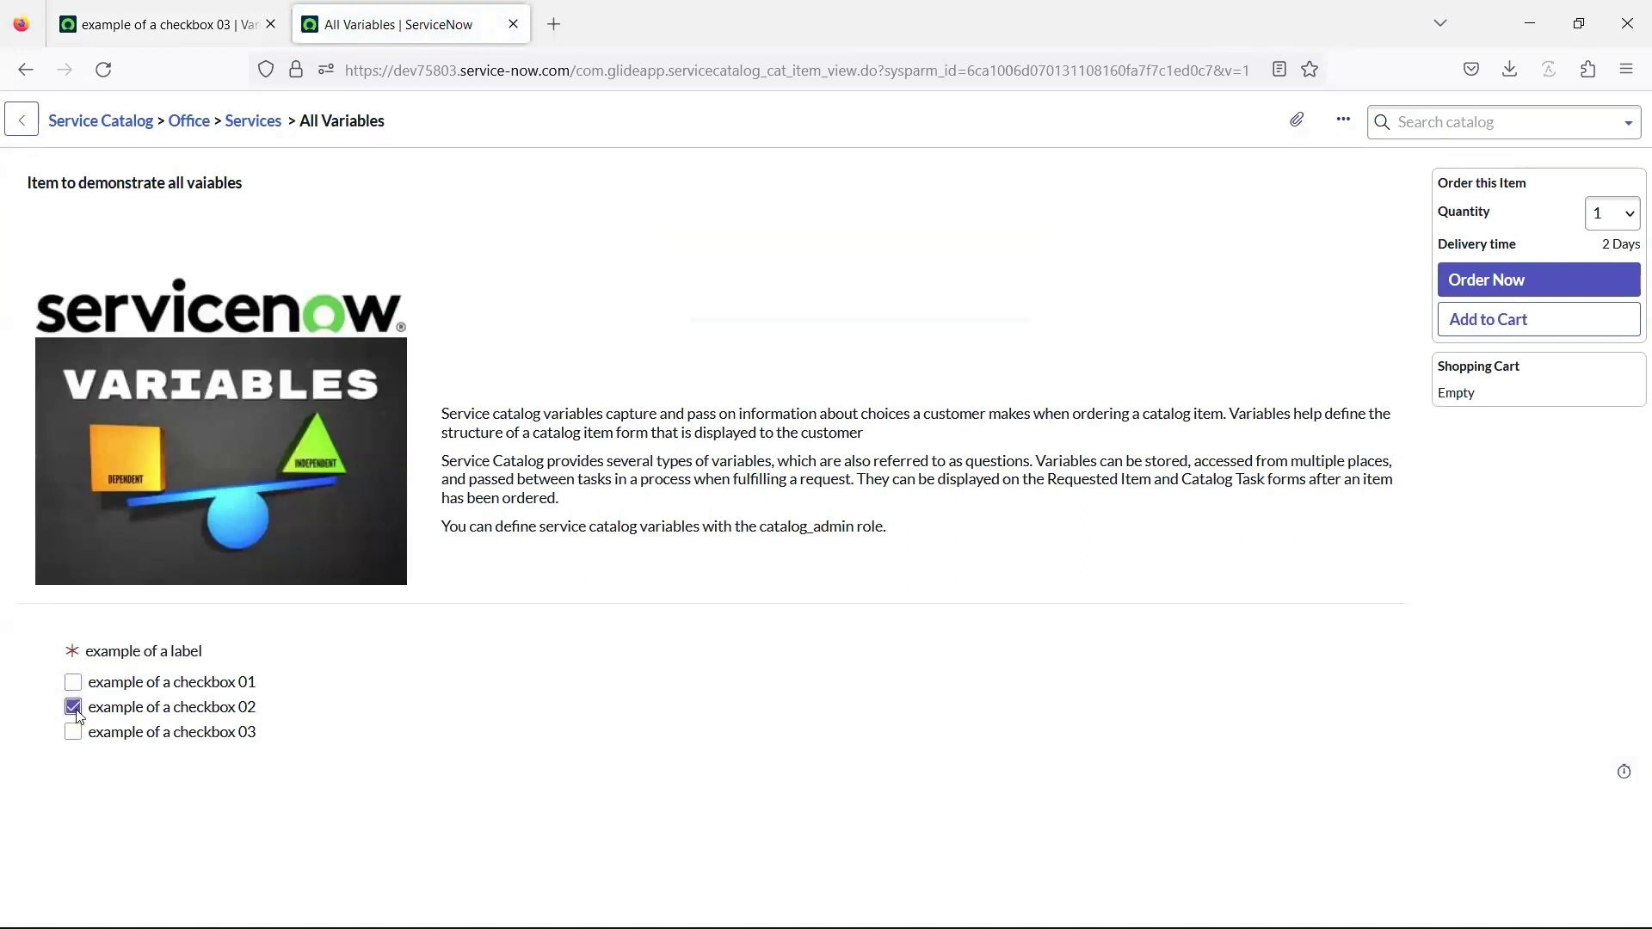
{"action": "left_click", "coordinate": [168, 730]}
Insert an Attachment variable 'example of an attachment' at order 600 and view its upload field
{"action": "key", "text": "ctrl+shift+Tab"}
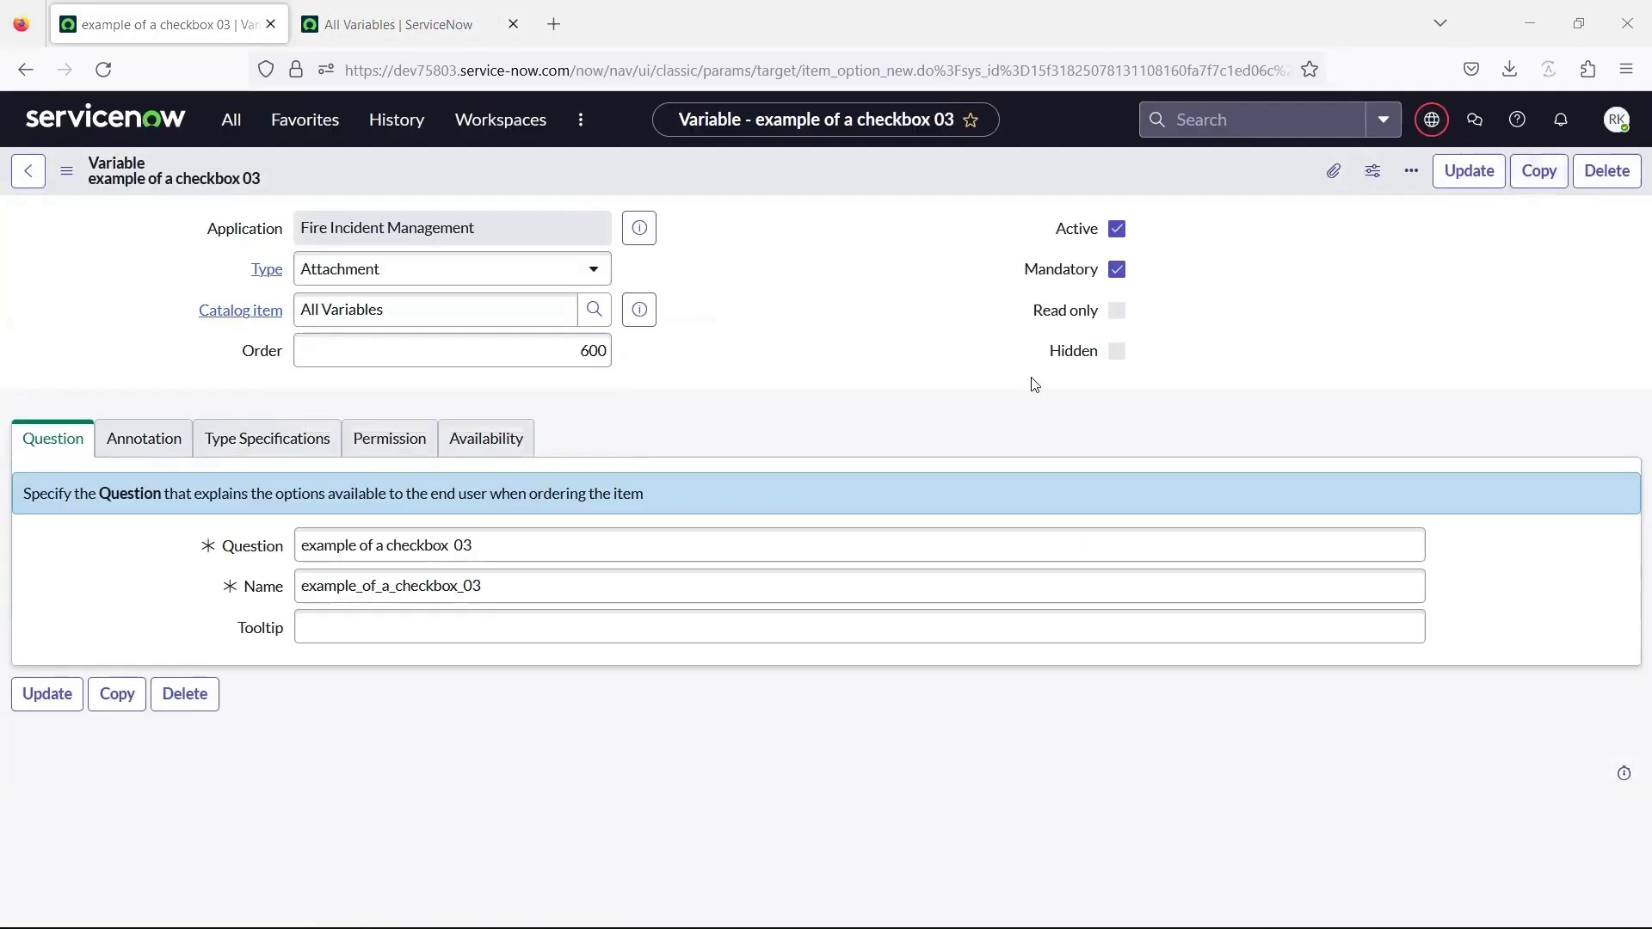
{"action": "left_click", "coordinate": [789, 546]}
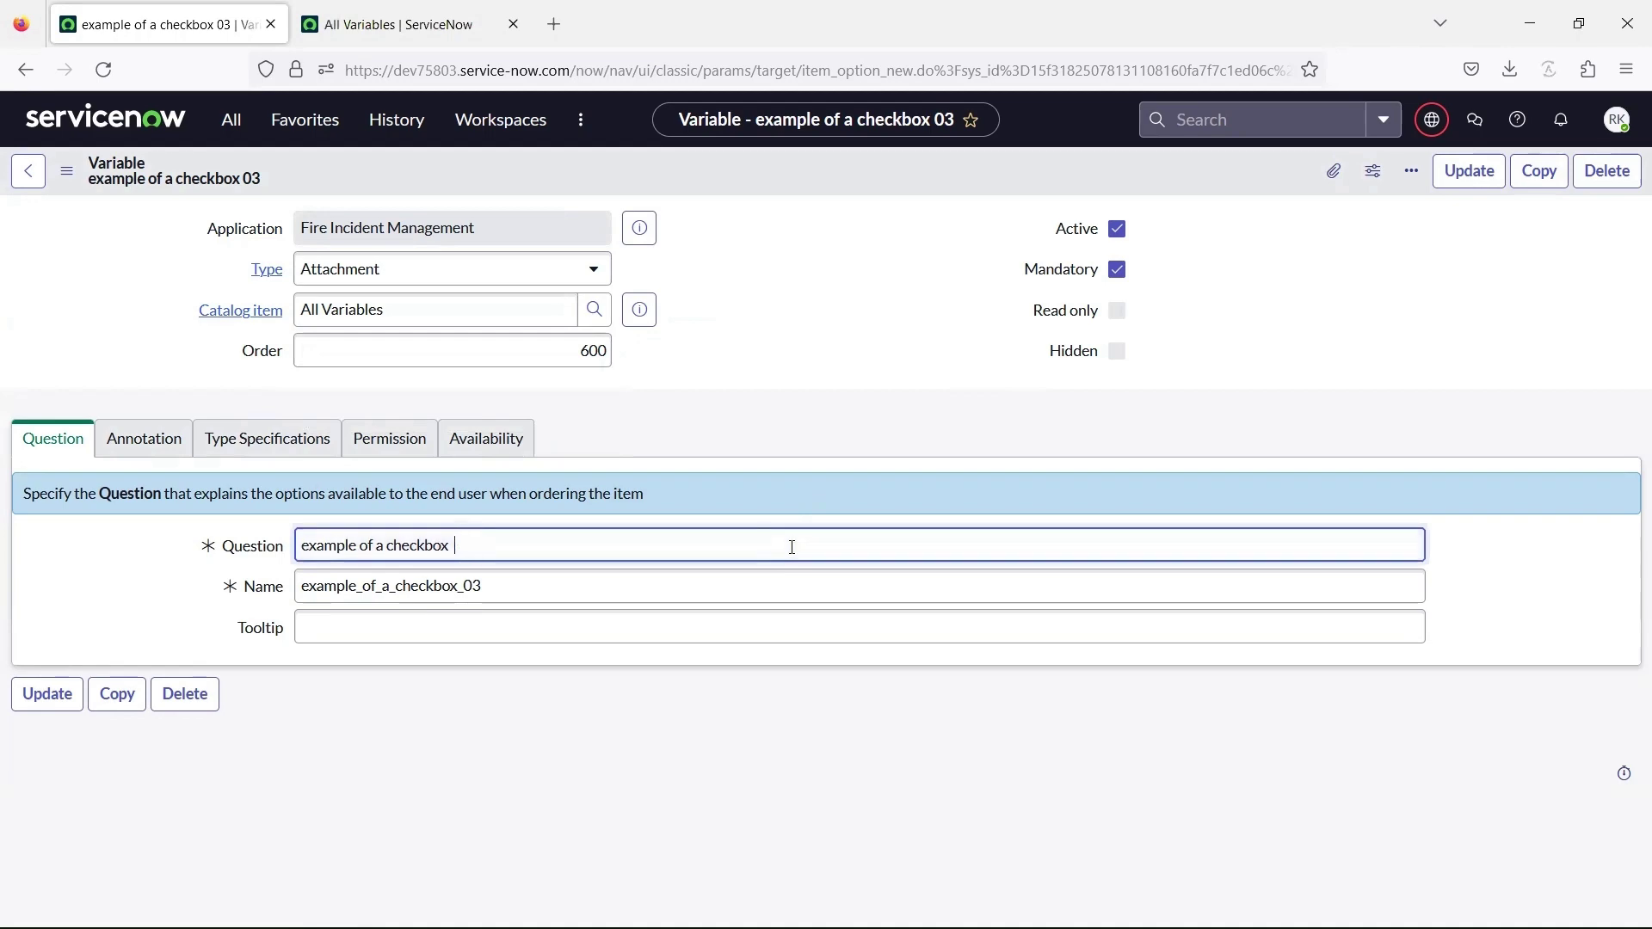
{"action": "key", "text": "BackSpace"}
{"action": "key", "text": "BackSpace"}
{"action": "key", "text": "BackSpace"}
{"action": "key", "text": "BackSpace"}
{"action": "key", "text": "BackSpace"}
{"action": "key", "text": "BackSpace"}
{"action": "key", "text": "BackSpace"}
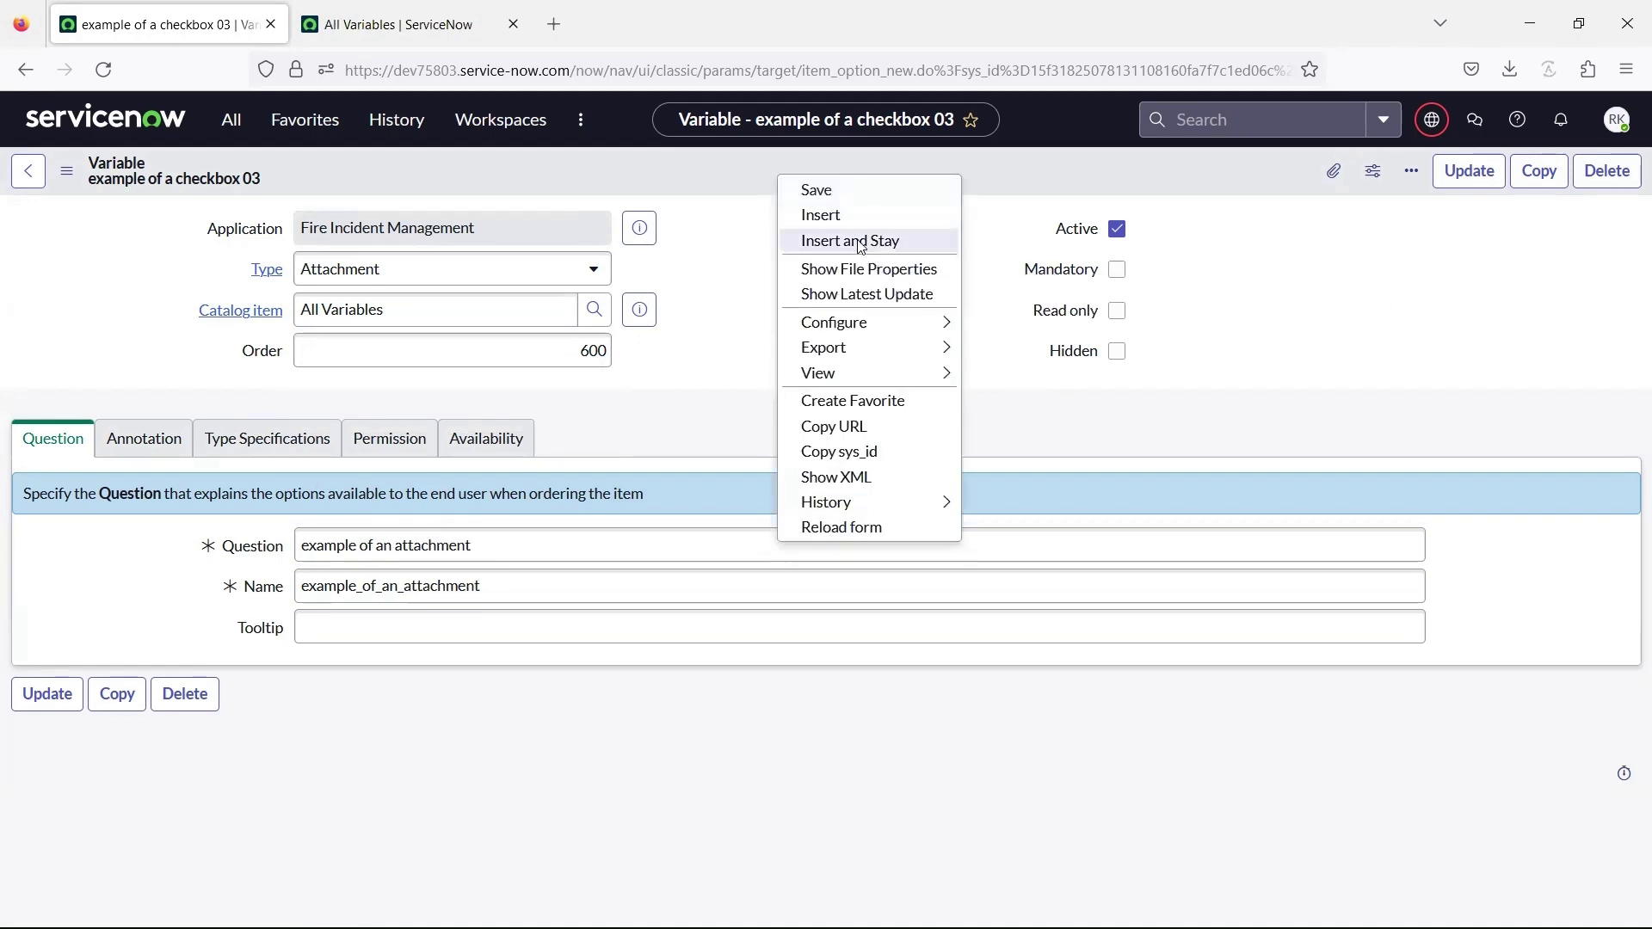
{"action": "left_click", "coordinate": [861, 247]}
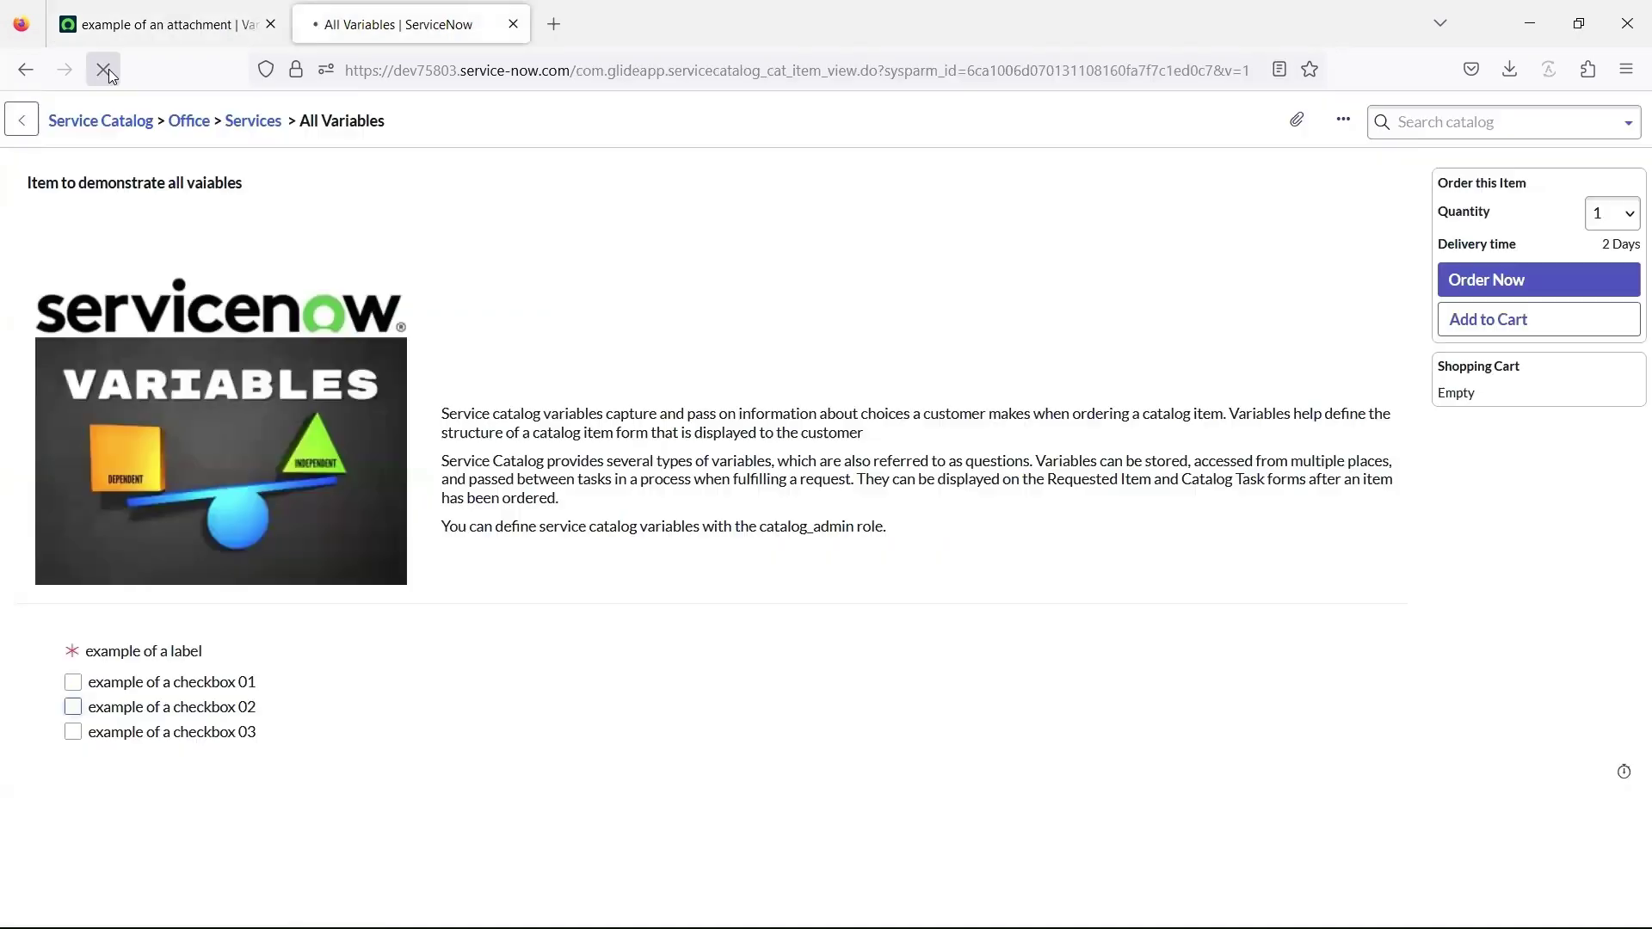
{"action": "left_click", "coordinate": [103, 70]}
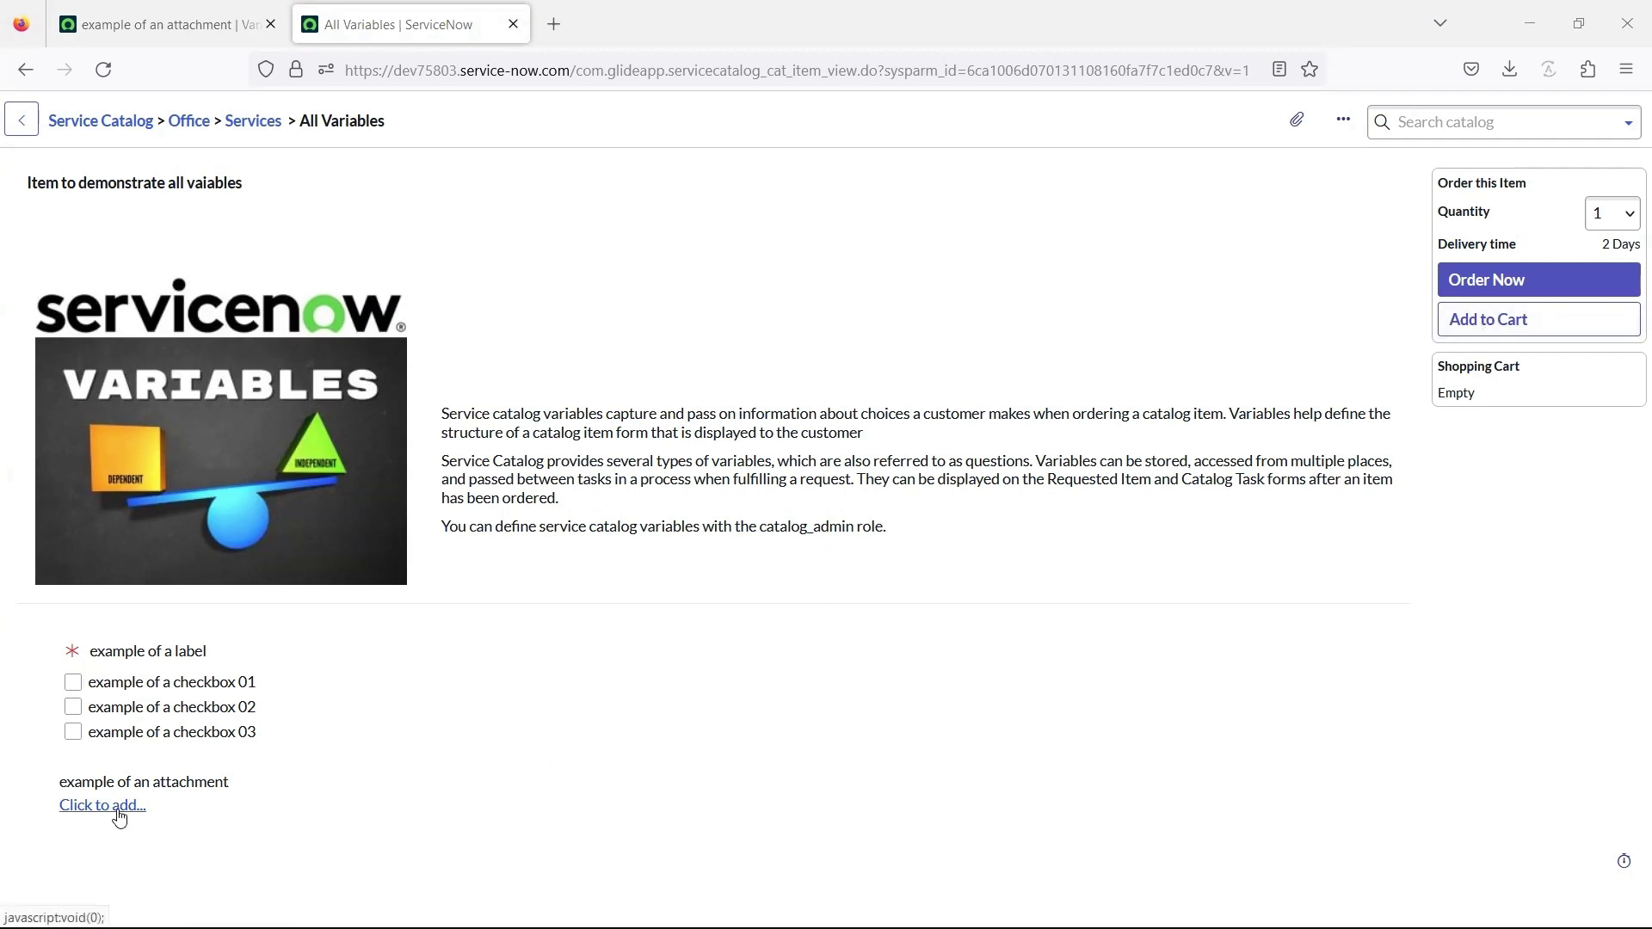
{"action": "left_click", "coordinate": [219, 29]}
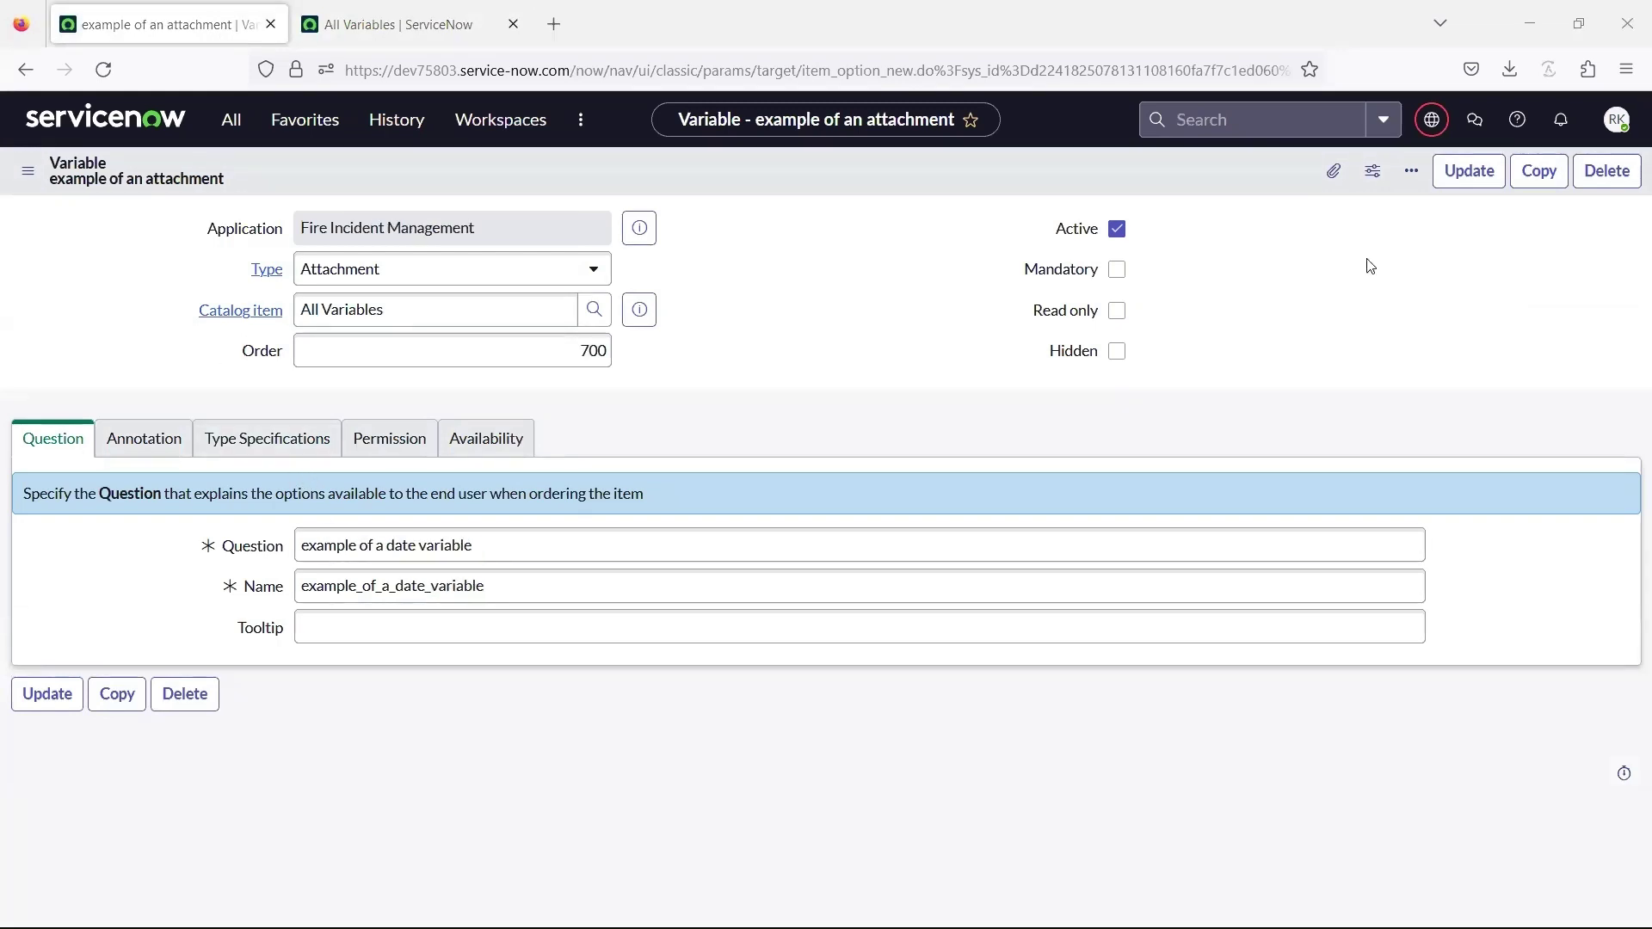
Insert 'example of a date variable' as a Date-type variable
{"action": "left_click", "coordinate": [593, 272]}
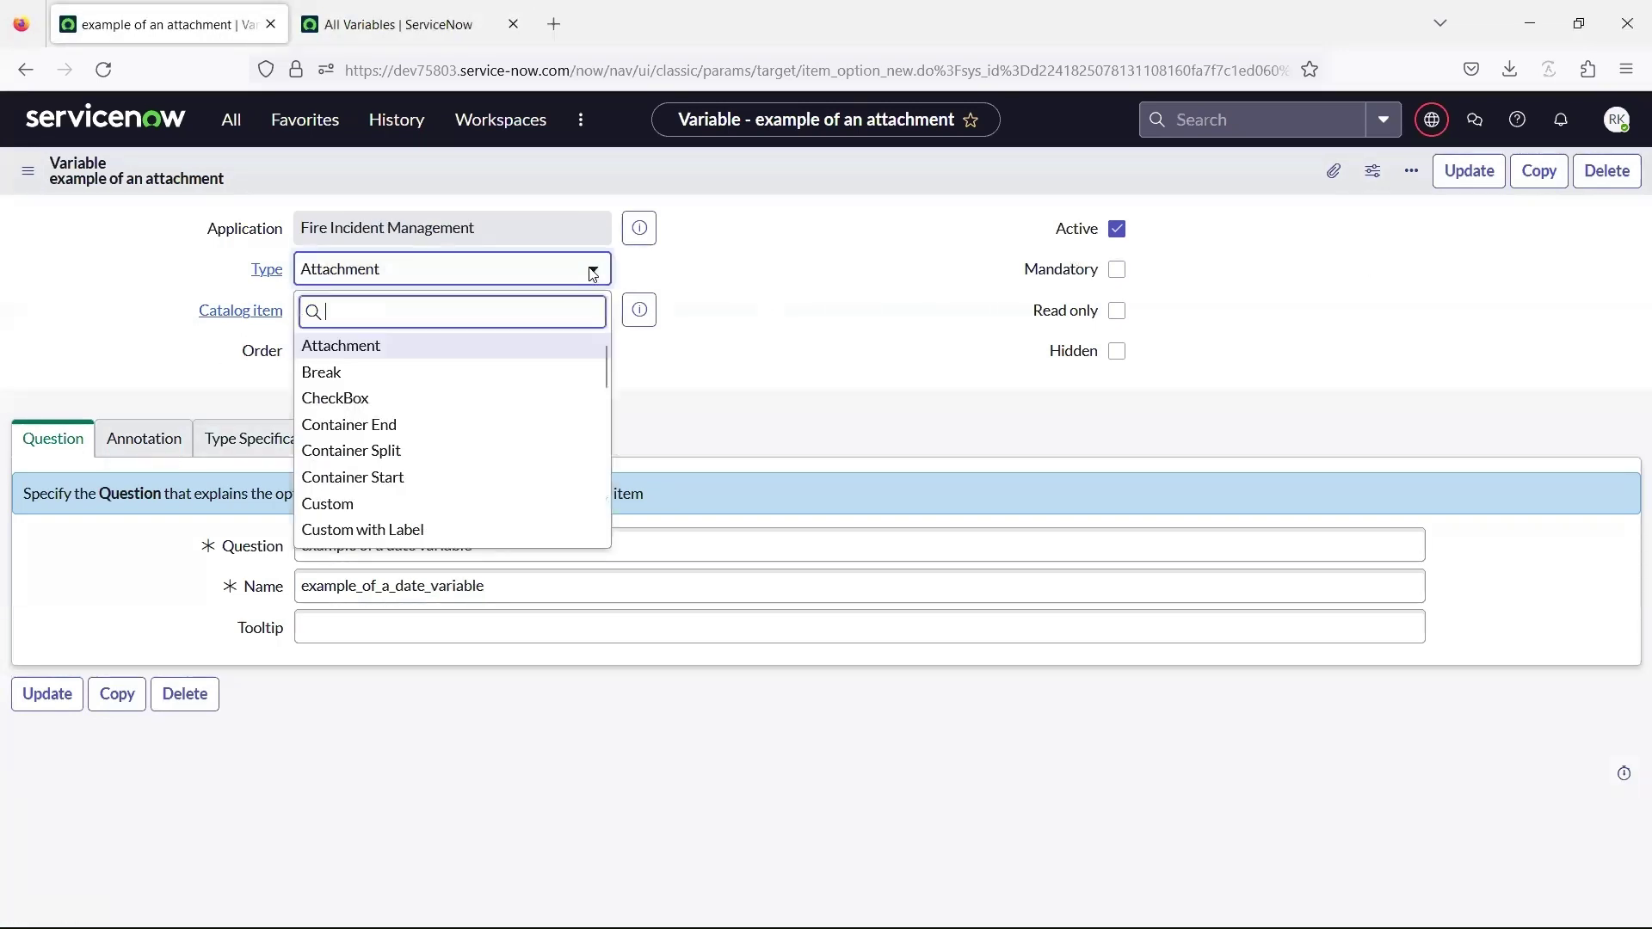
{"action": "type", "text": "date"}
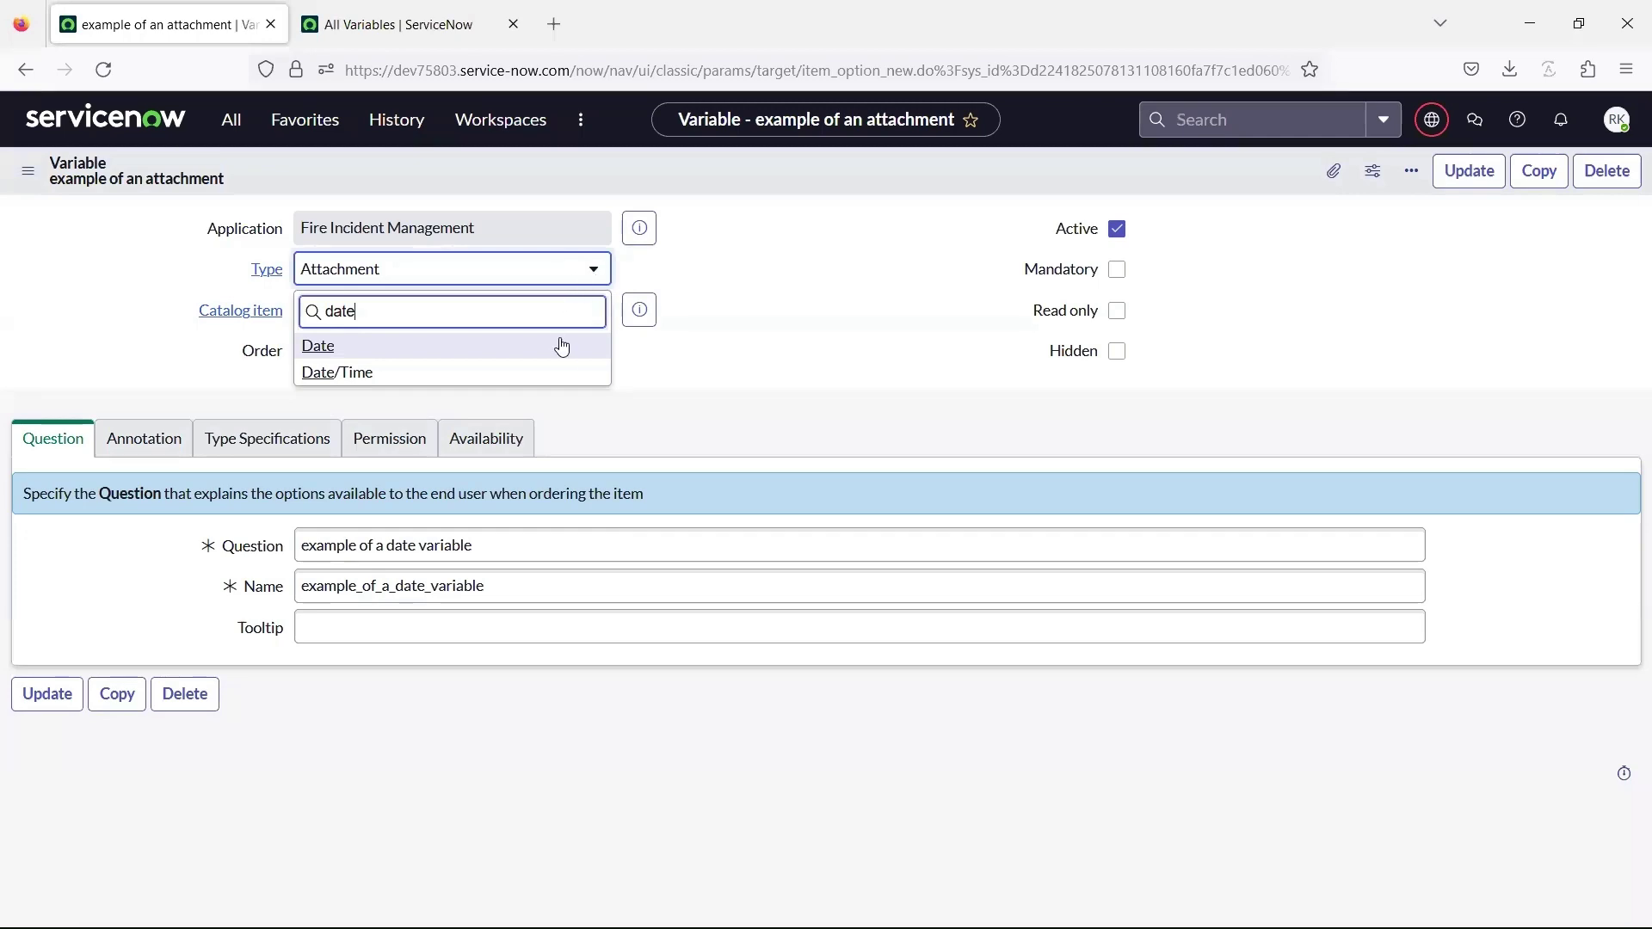
{"action": "left_click", "coordinate": [561, 346]}
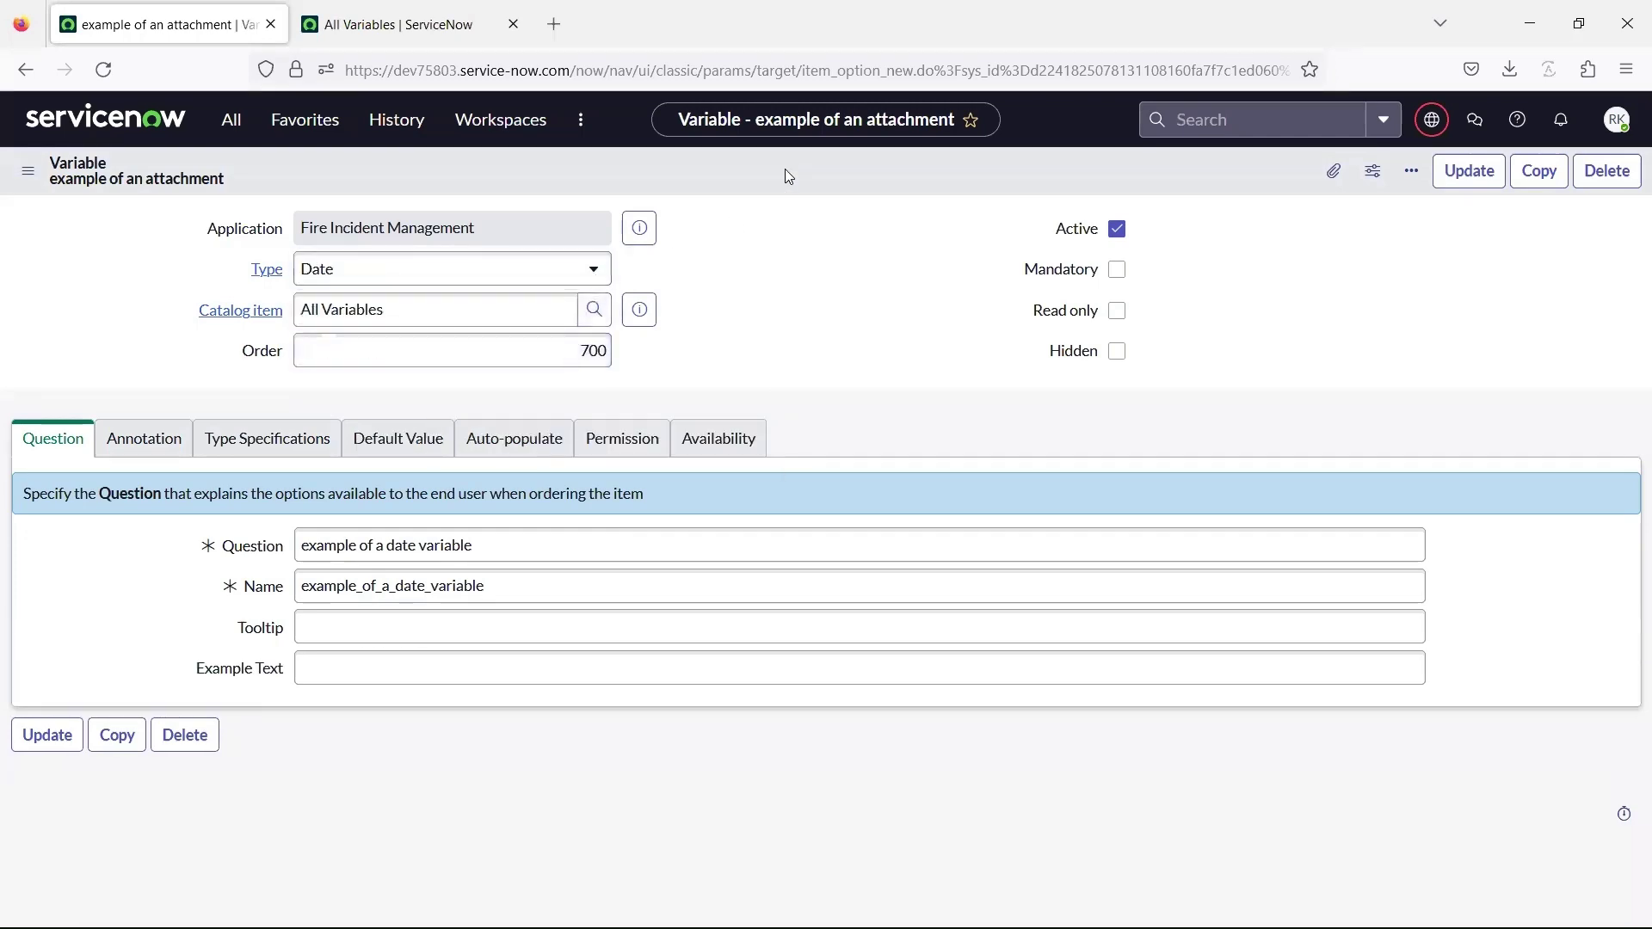
{"action": "right_click", "coordinate": [785, 168]}
{"action": "left_click", "coordinate": [850, 237]}
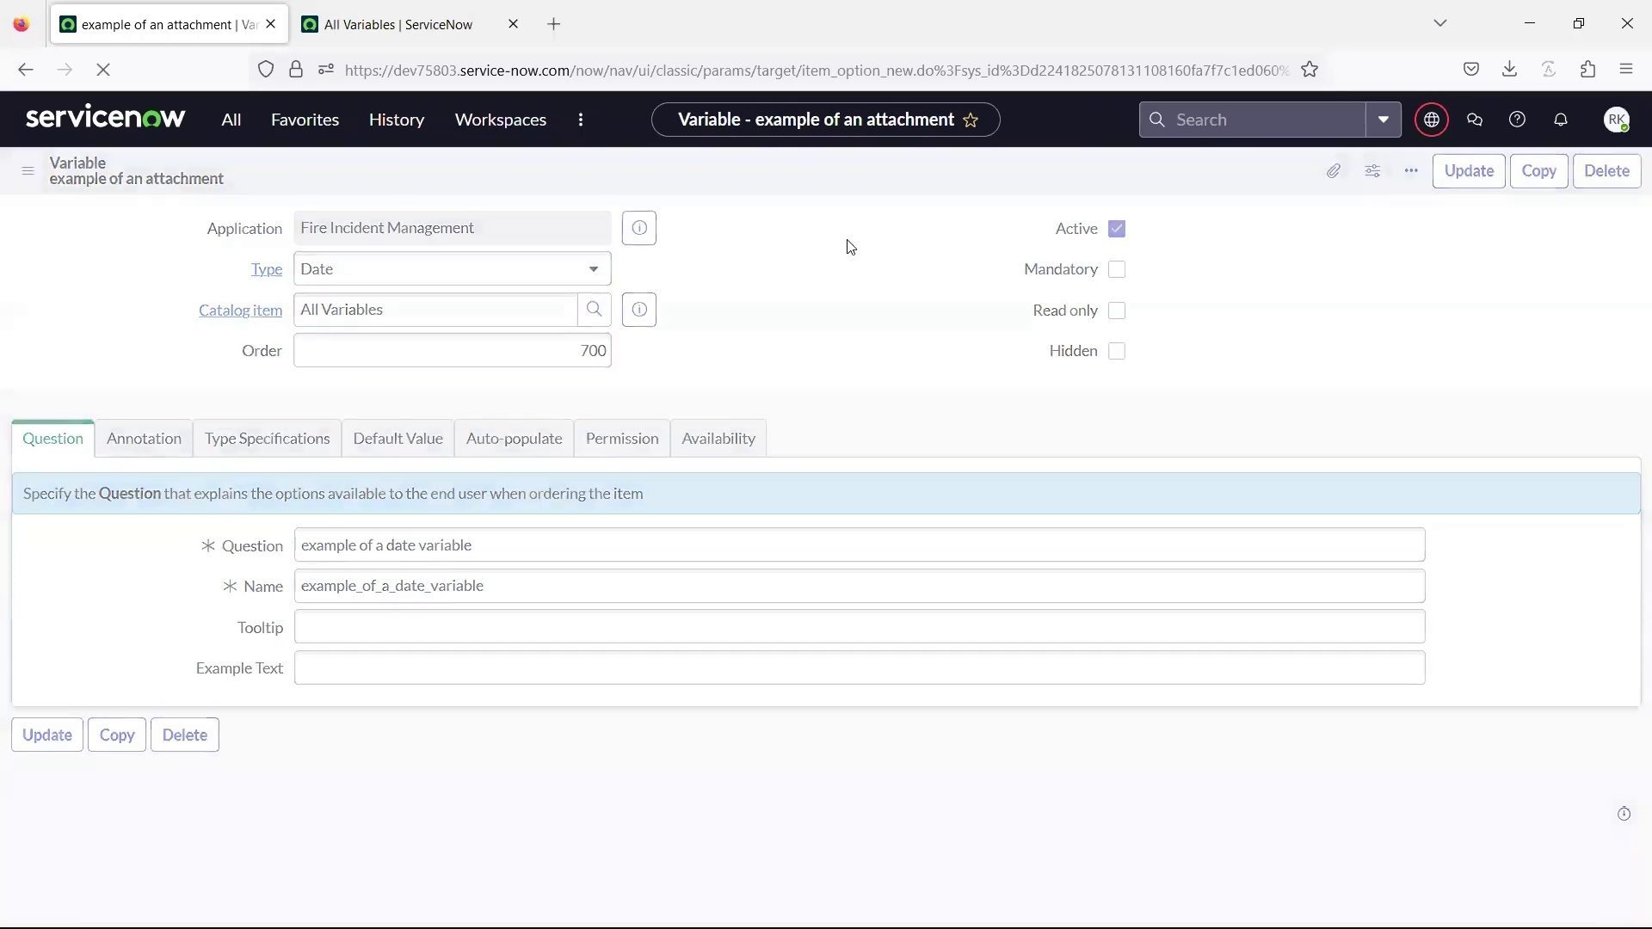
Reload the order form and pick 2023-09-02 in the new date field
{"action": "left_click", "coordinate": [395, 24]}
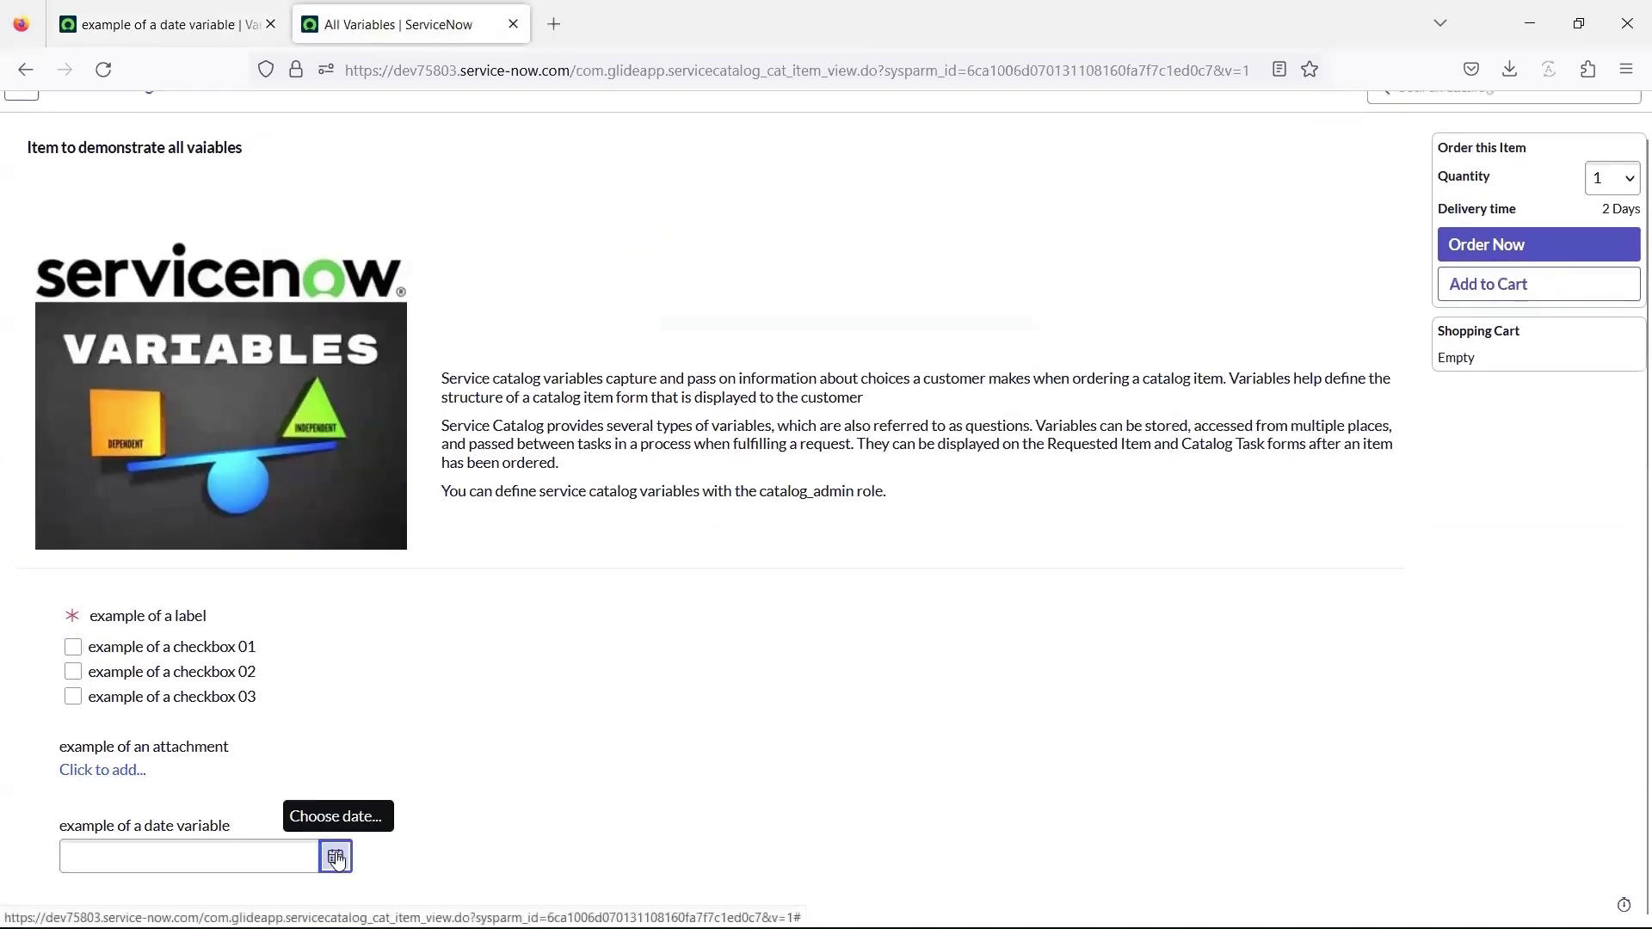
{"action": "left_click", "coordinate": [336, 858]}
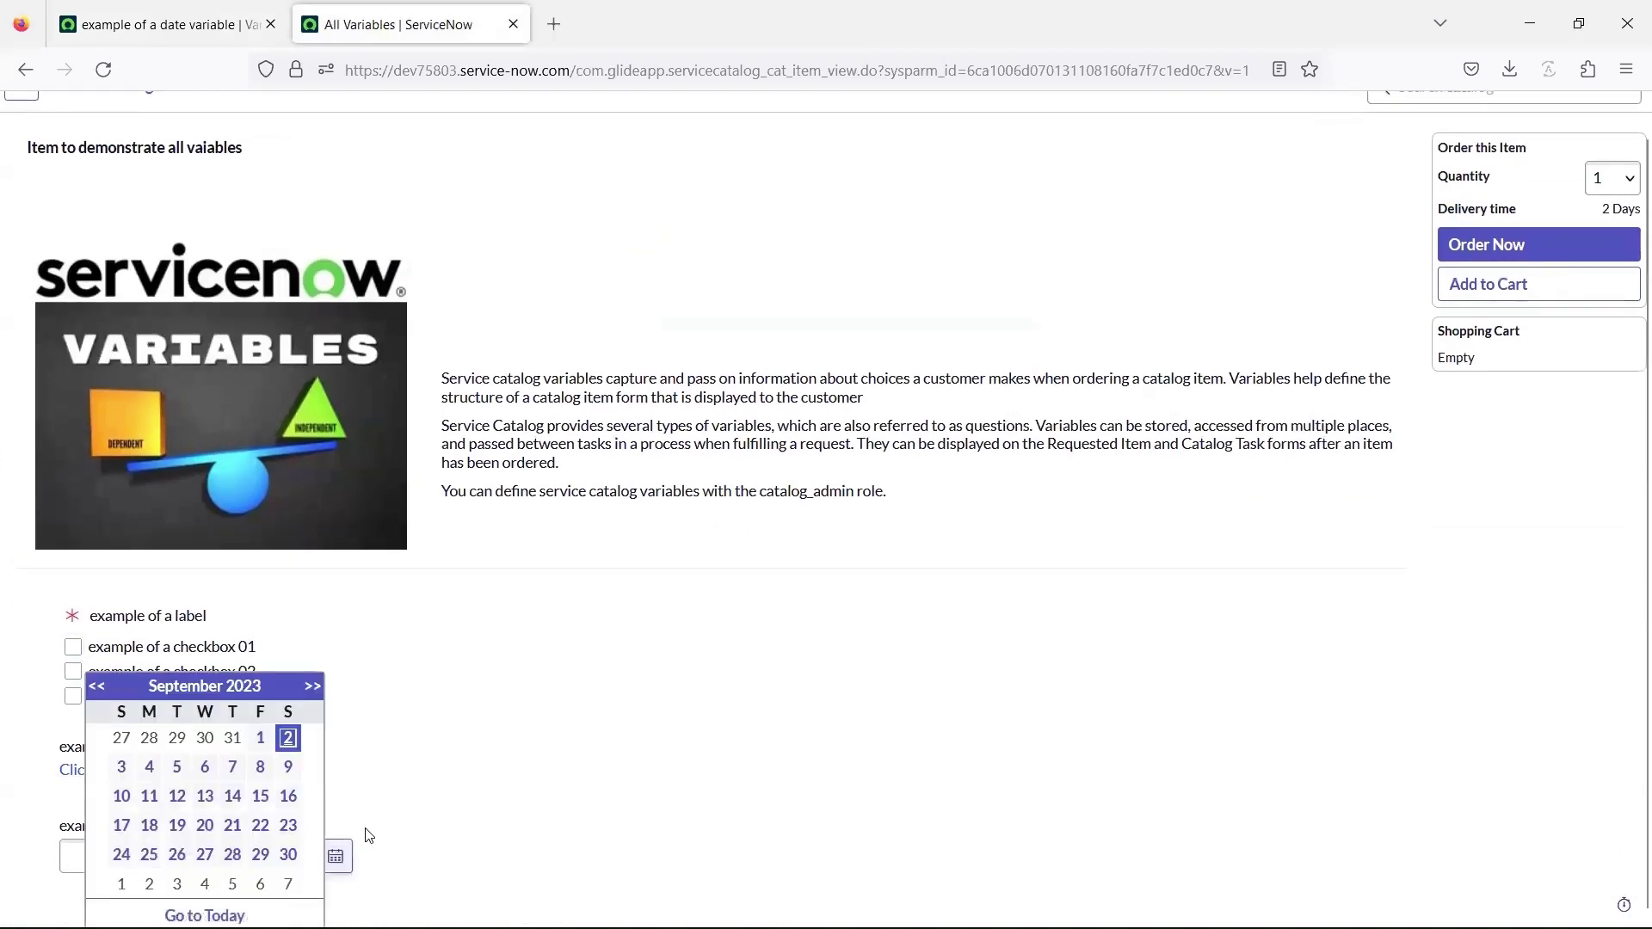
{"action": "key", "text": "Return"}
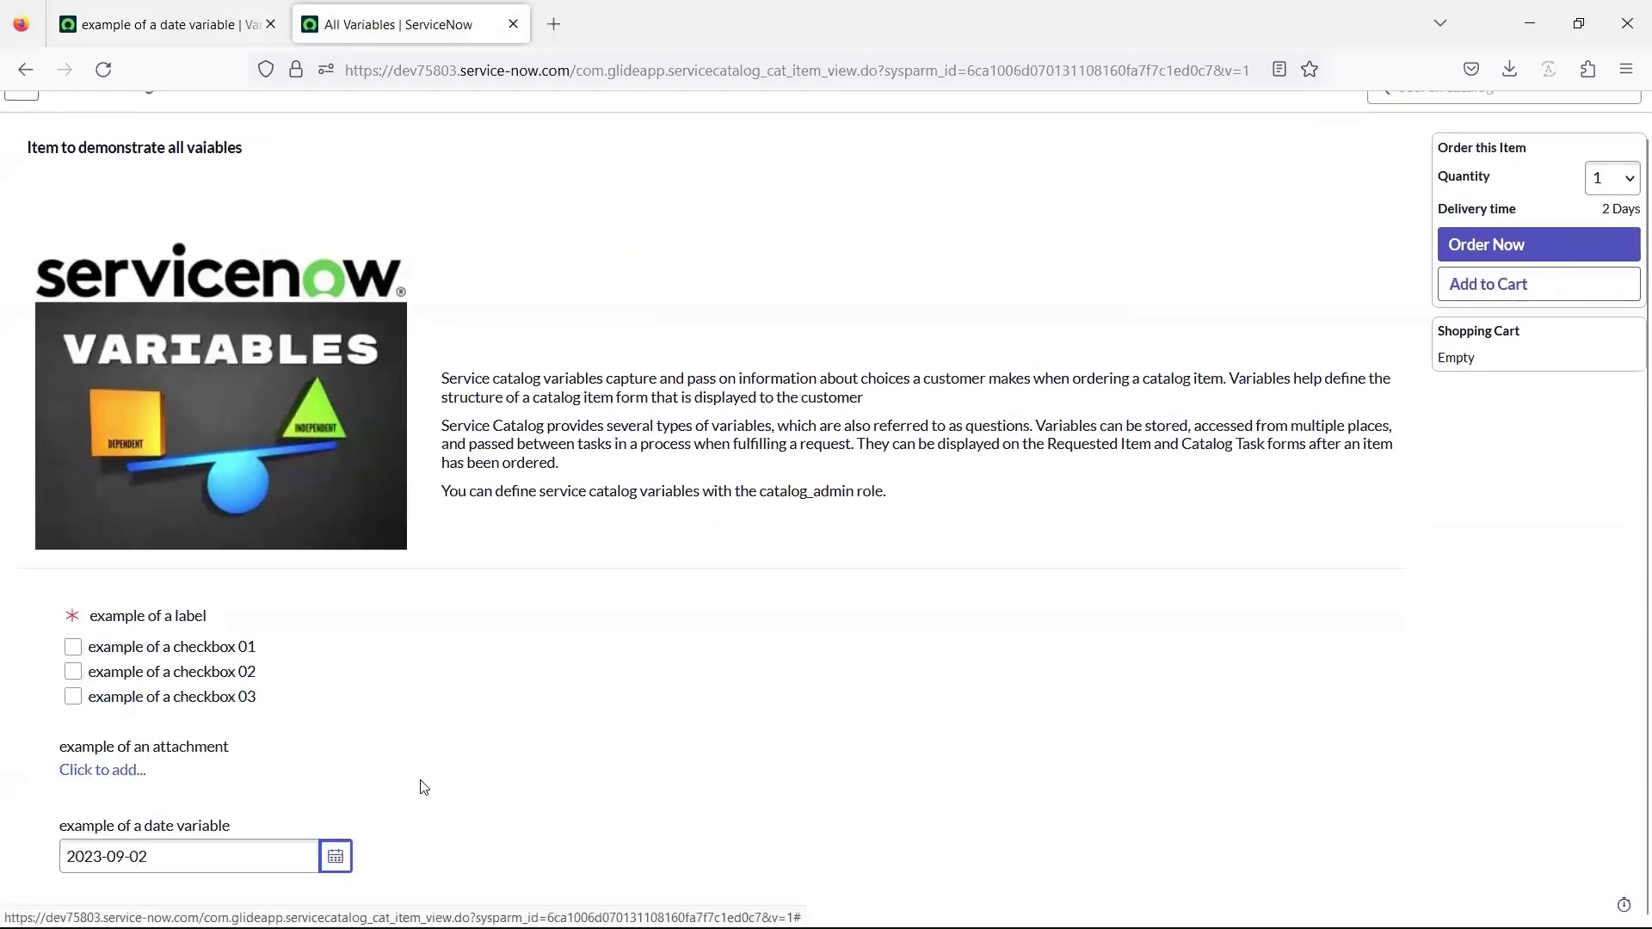
Insert 'example of a date time variable' as a Date/Time variable
{"action": "left_click", "coordinate": [222, 10]}
{"action": "left_click", "coordinate": [589, 266]}
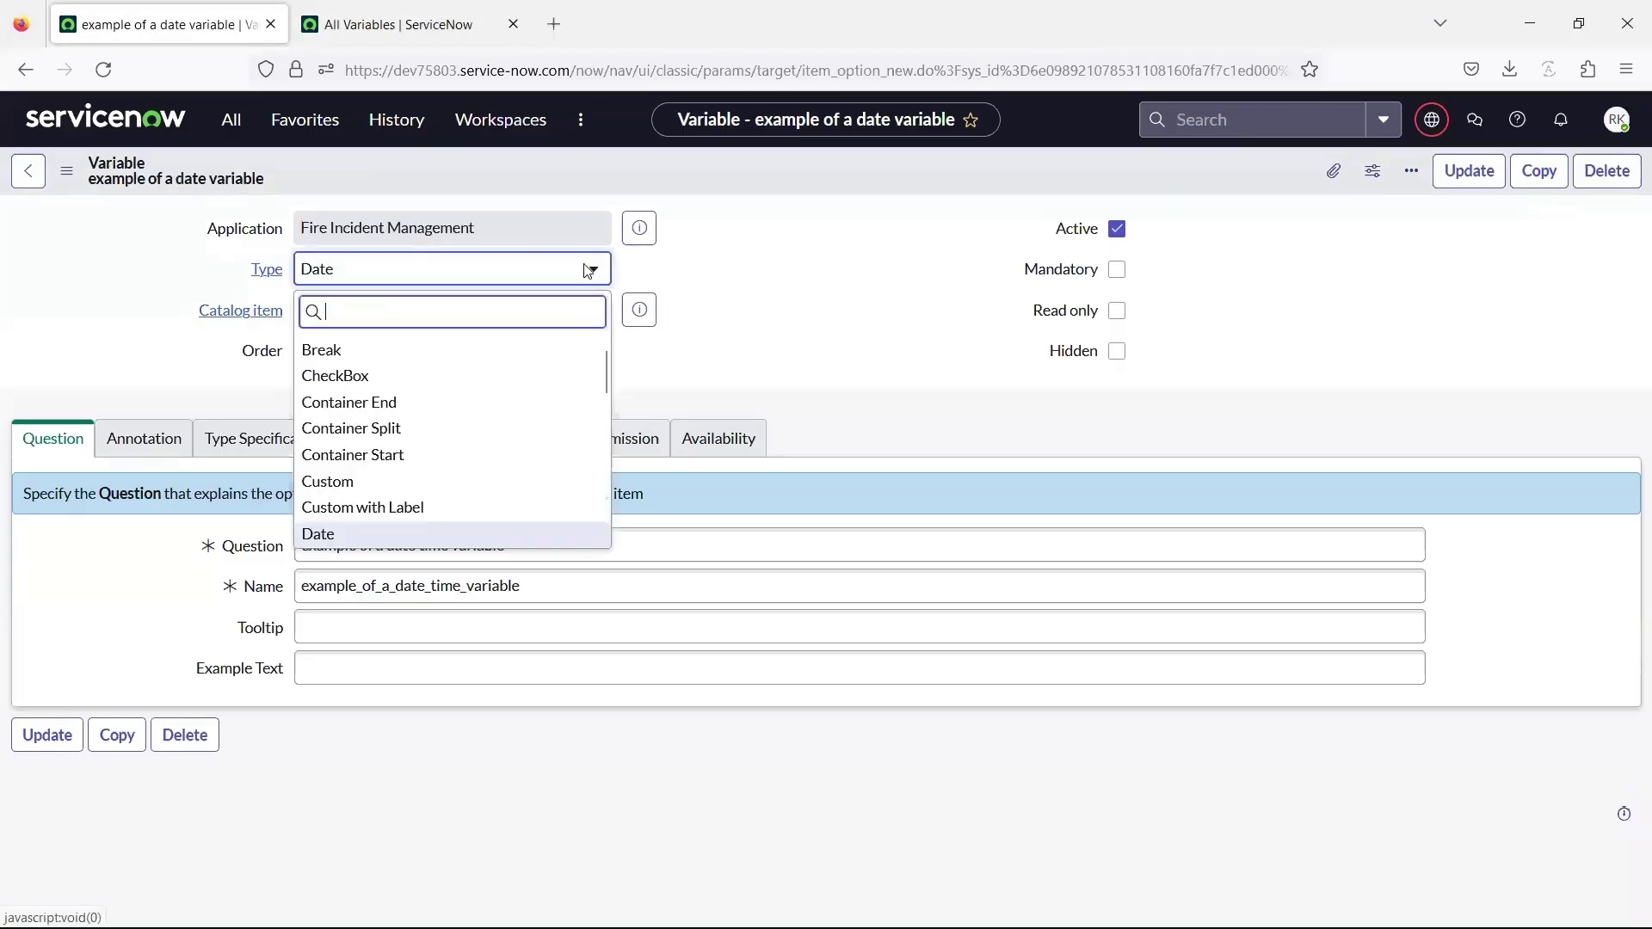
{"action": "scroll", "coordinate": [446, 458], "scroll_direction": "up", "scroll_amount": 1}
{"action": "scroll", "coordinate": [449, 461], "scroll_direction": "down", "scroll_amount": 1}
{"action": "scroll", "coordinate": [450, 460], "scroll_direction": "up", "scroll_amount": 1}
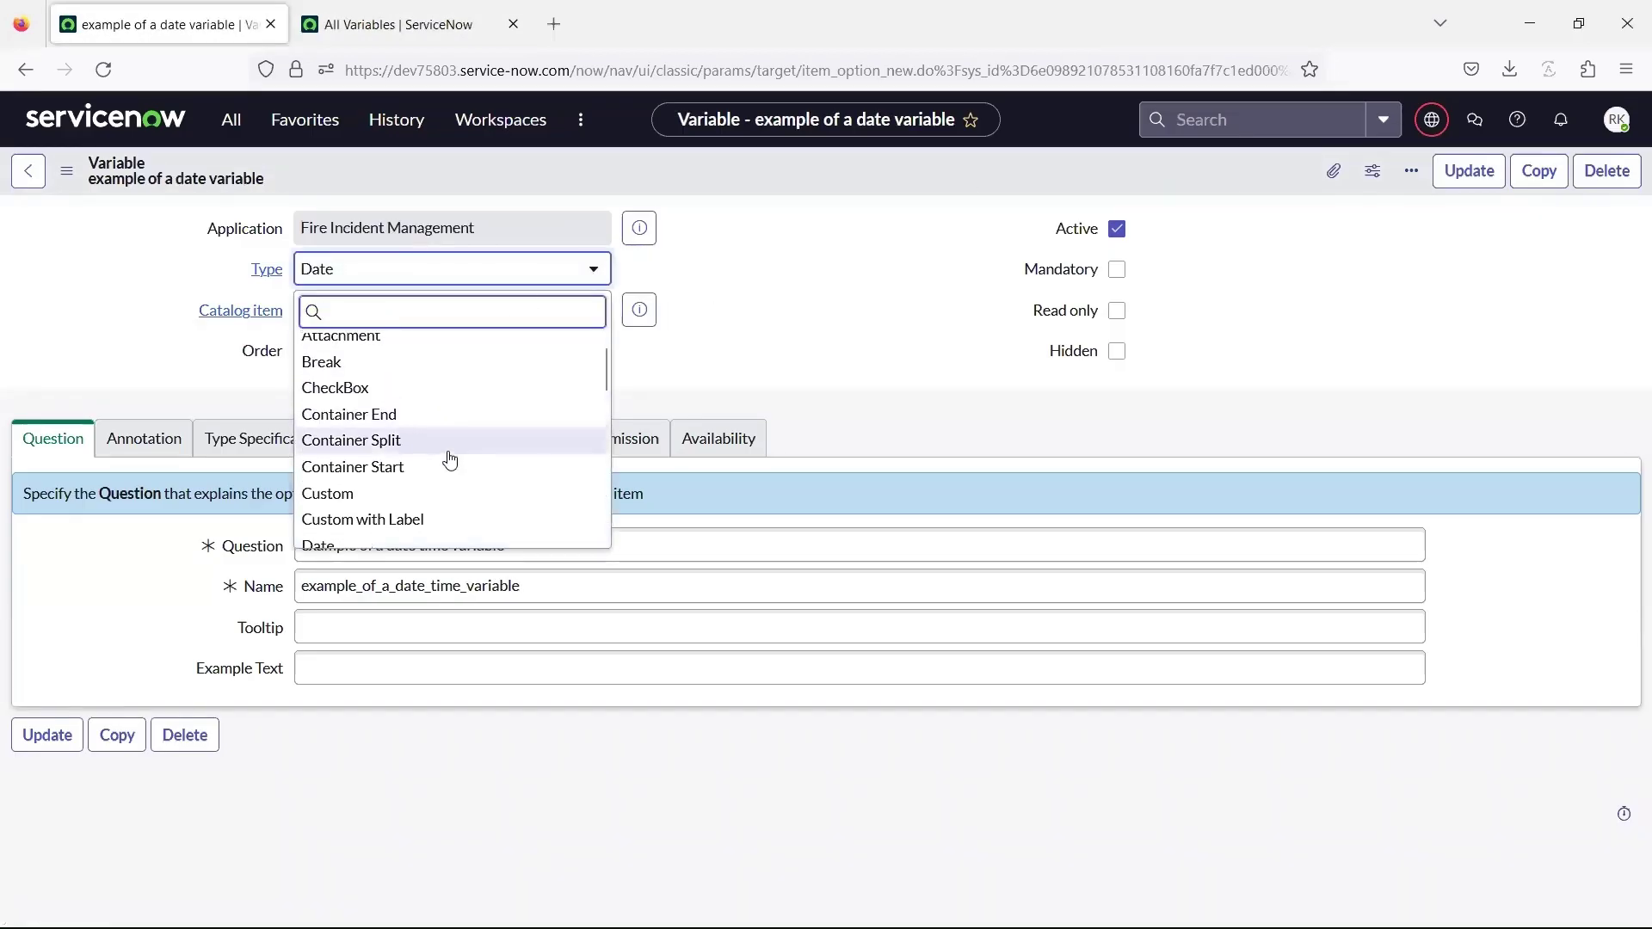
{"action": "type", "text": "date"}
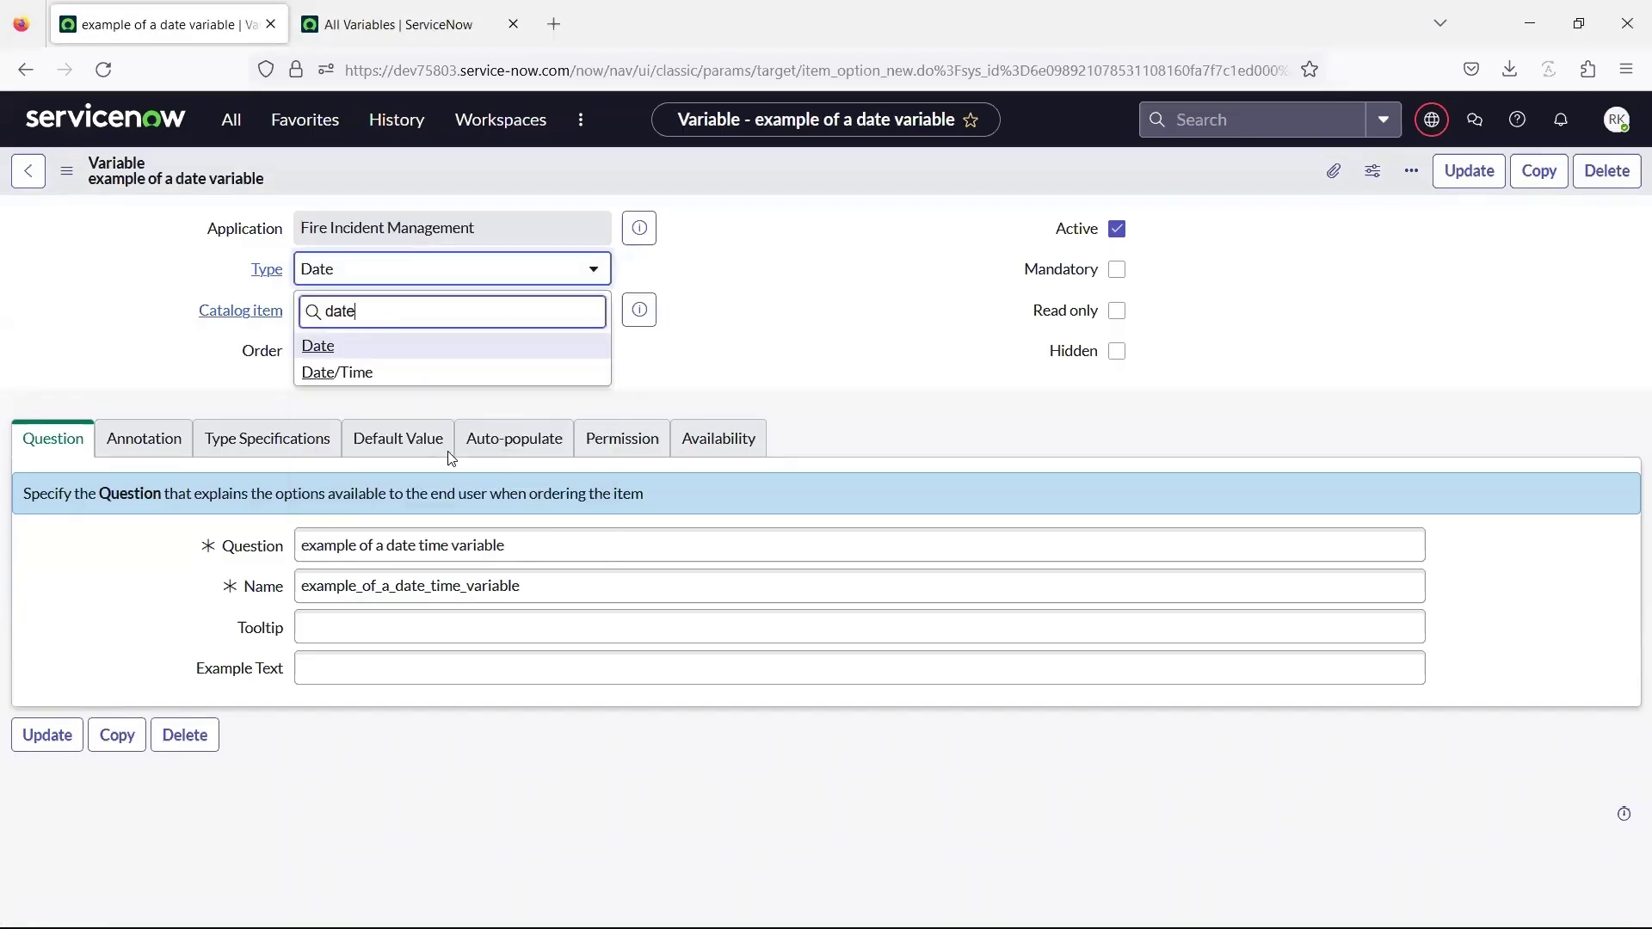
{"action": "left_click", "coordinate": [423, 372]}
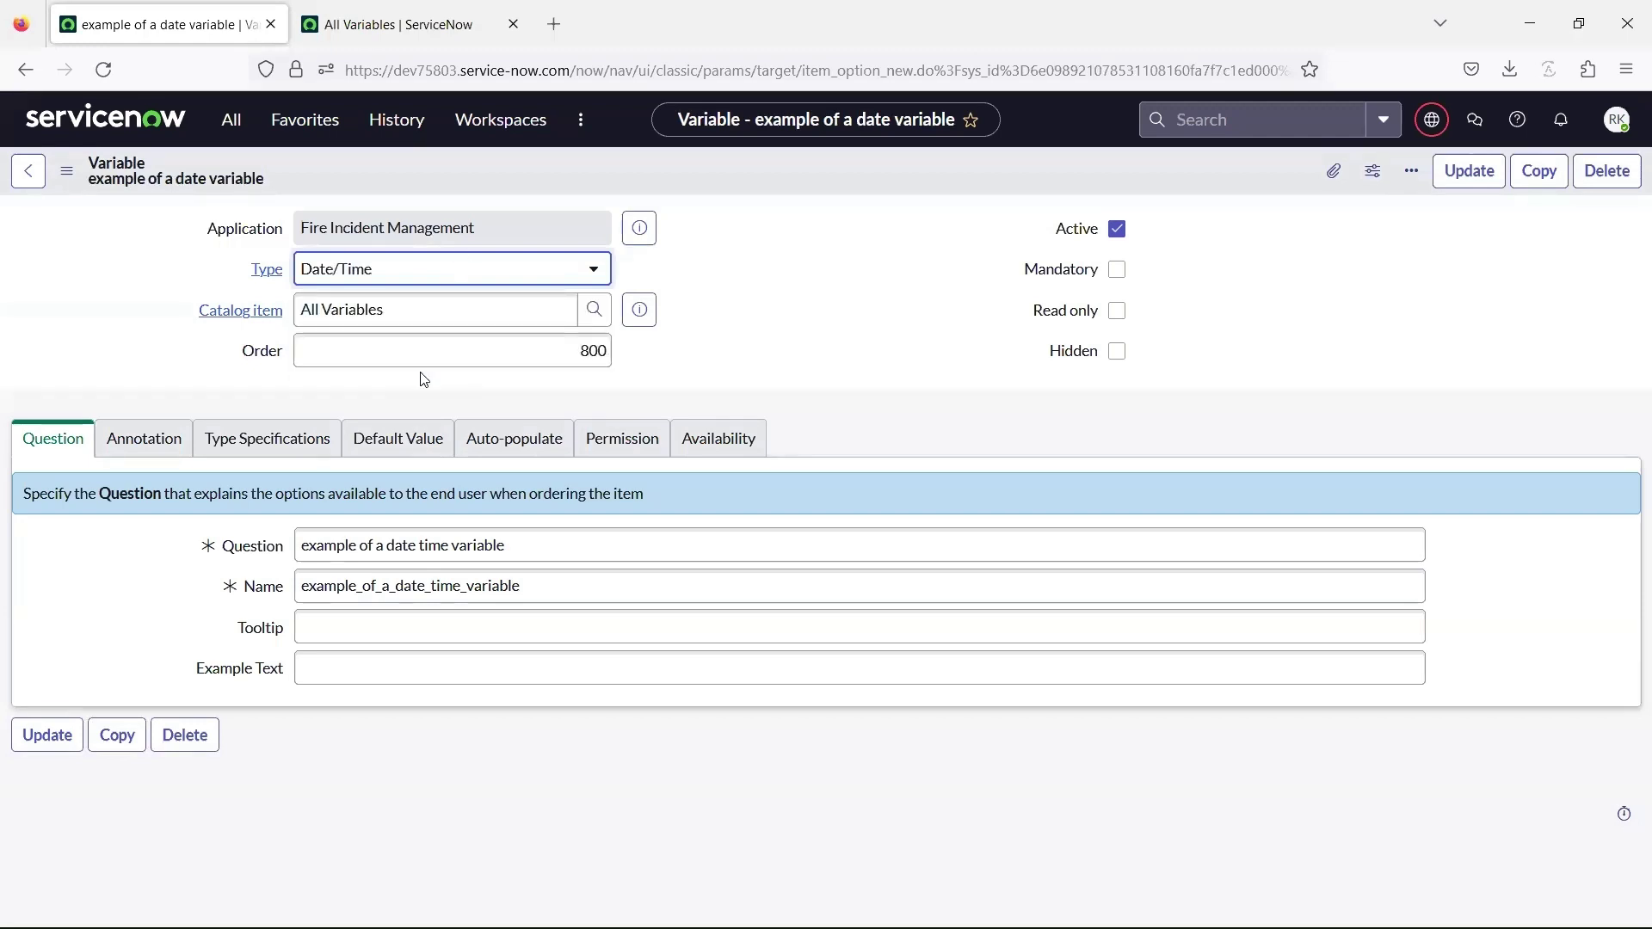
{"action": "right_click", "coordinate": [836, 168]}
{"action": "left_click", "coordinate": [890, 236]}
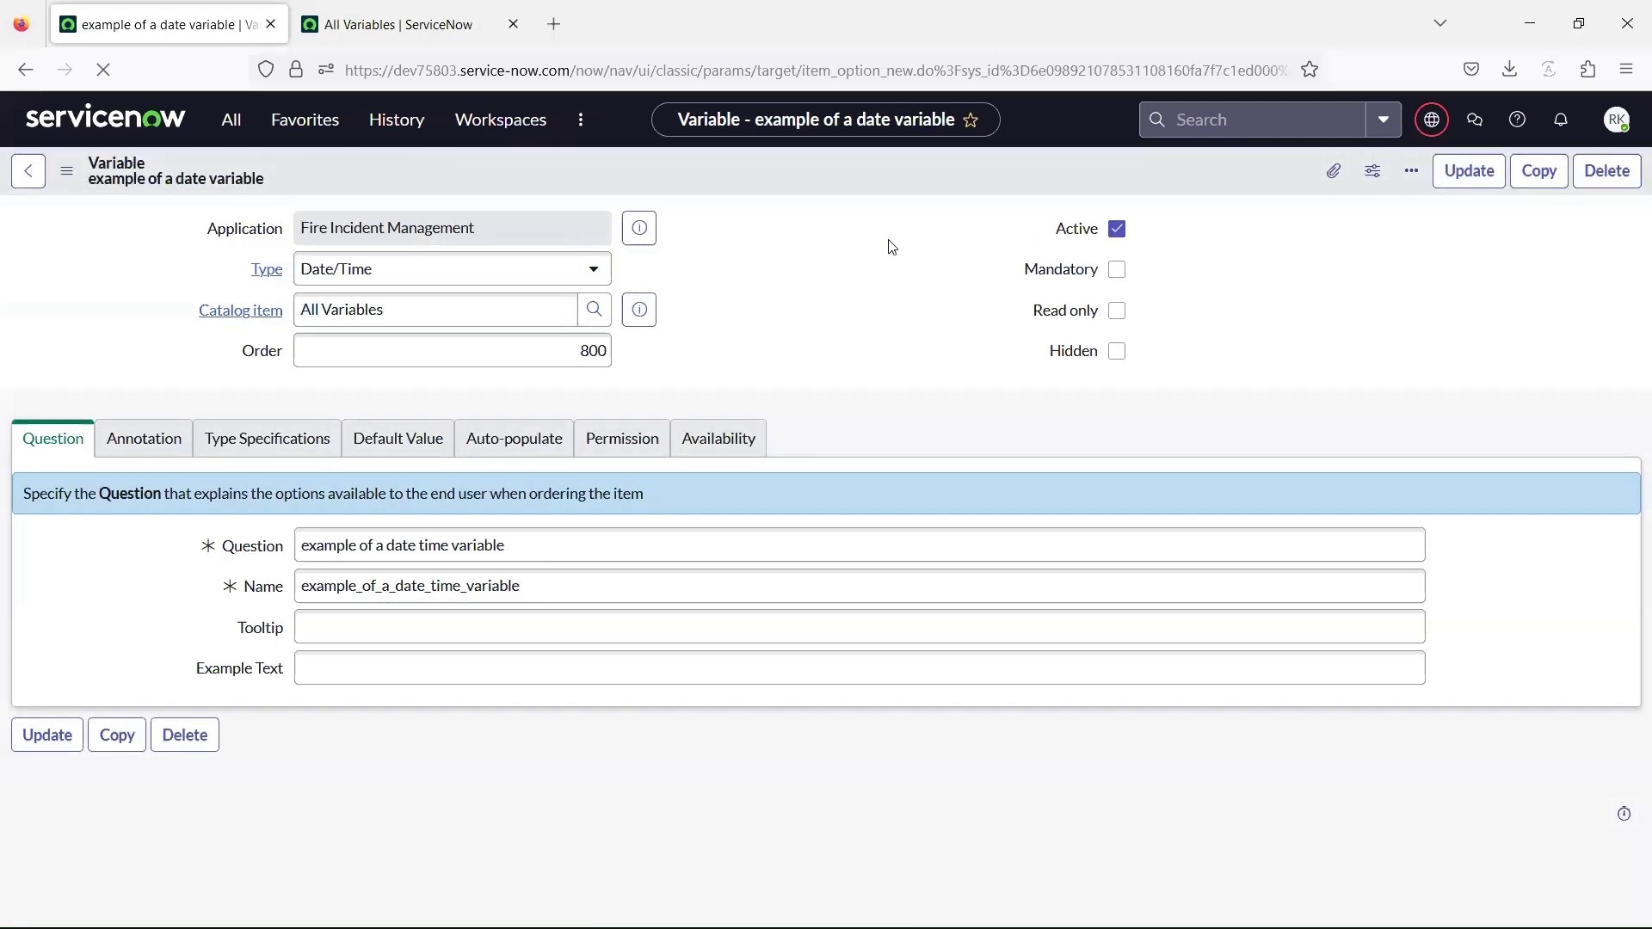
{"action": "left_click", "coordinate": [396, 24]}
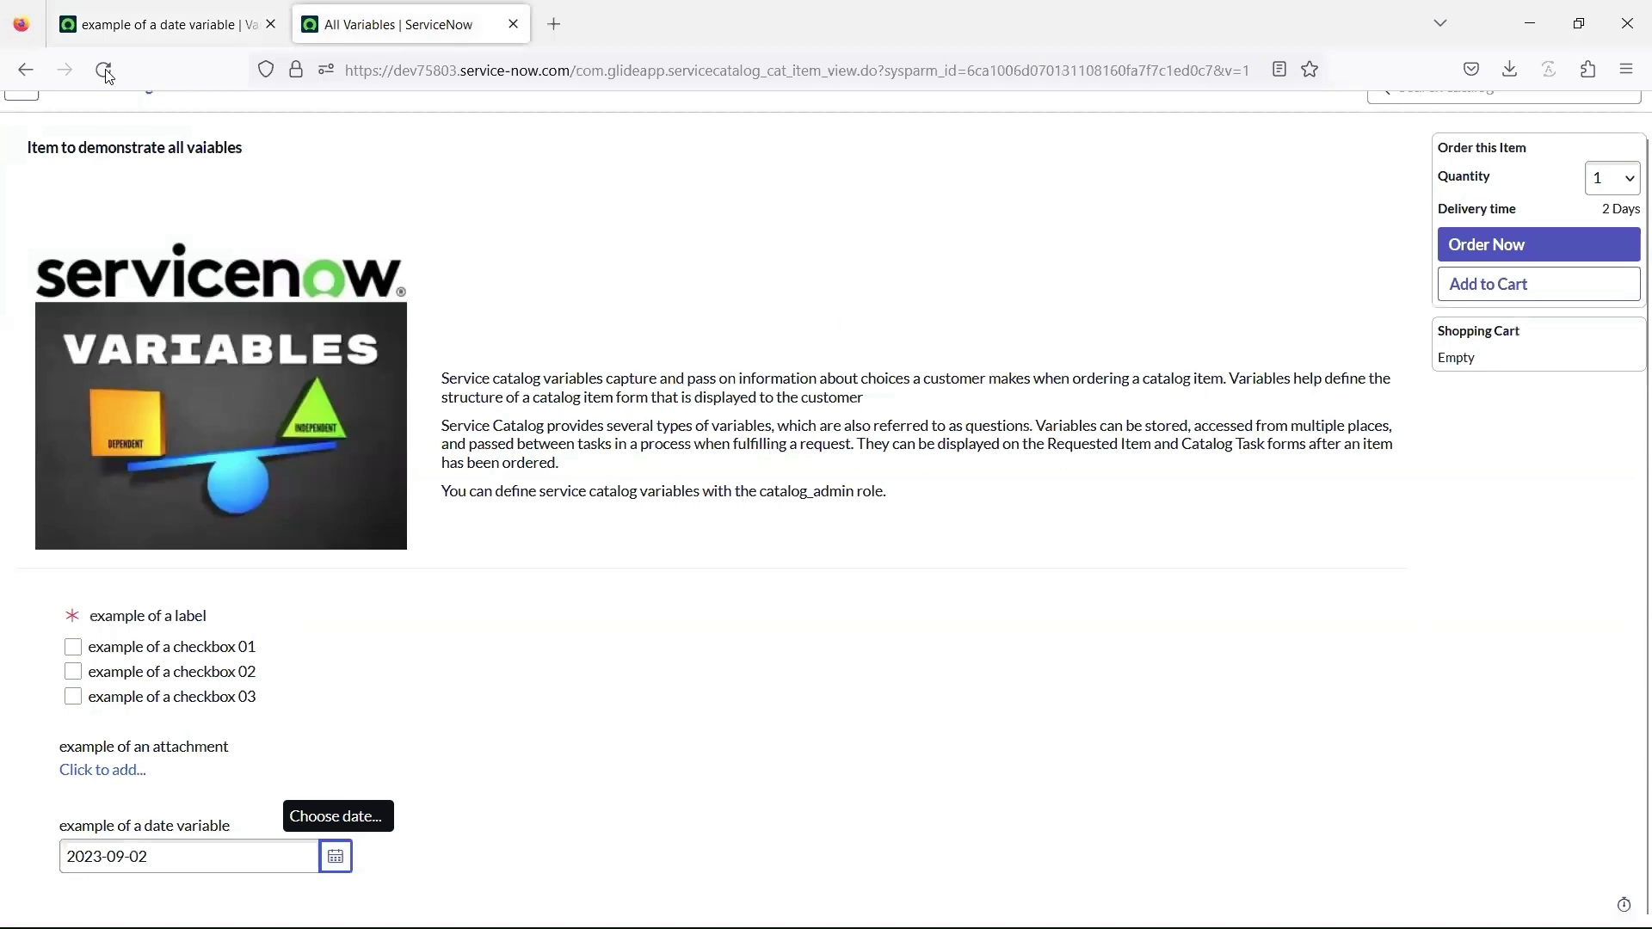
{"action": "left_click", "coordinate": [103, 68]}
{"action": "left_click", "coordinate": [334, 857]}
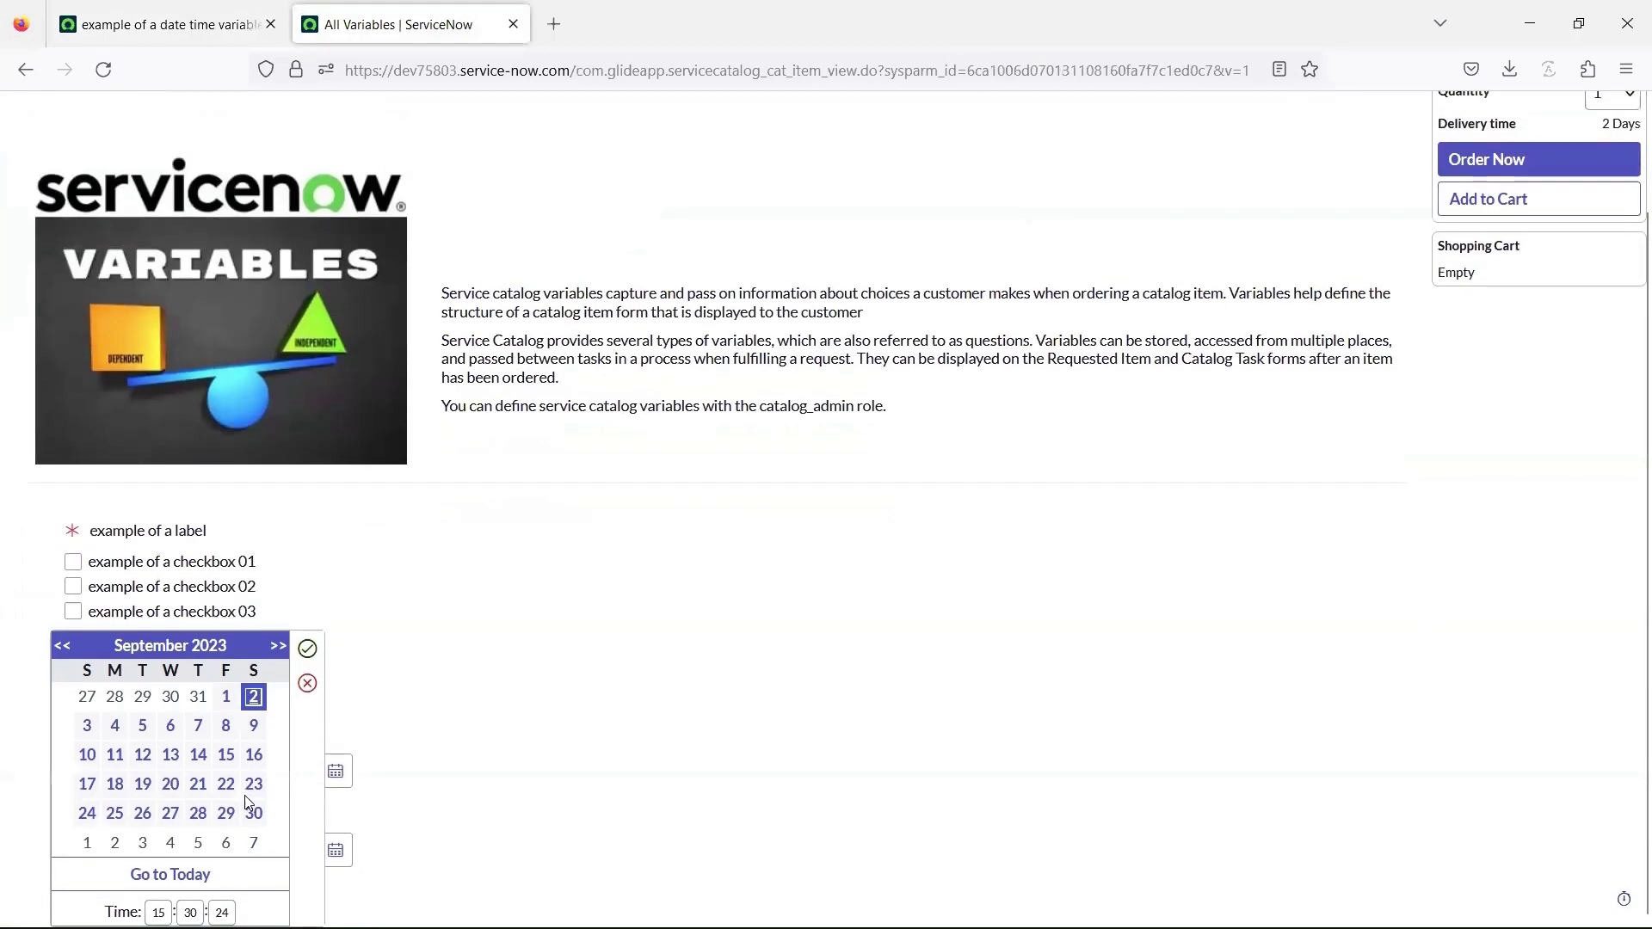
{"action": "left_click", "coordinate": [303, 652]}
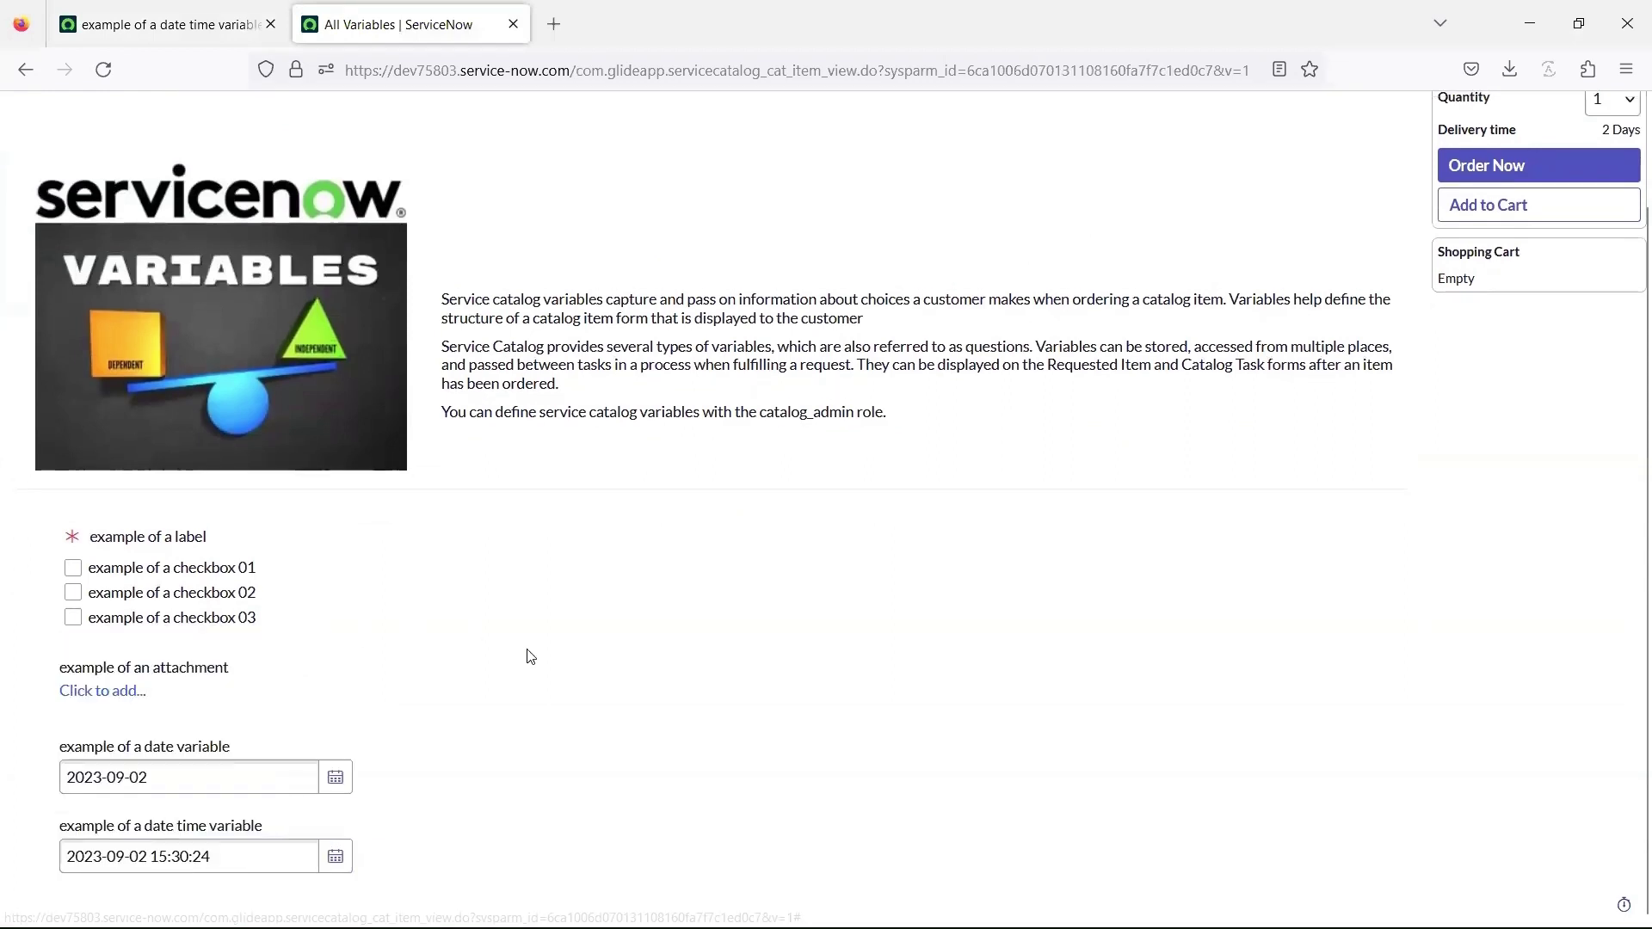
{"action": "key", "text": "ctrl+shift+Tab"}
Insert a Duration variable 'example of a duration' and check its days and hours fields on the order form
{"action": "left_click", "coordinate": [593, 274]}
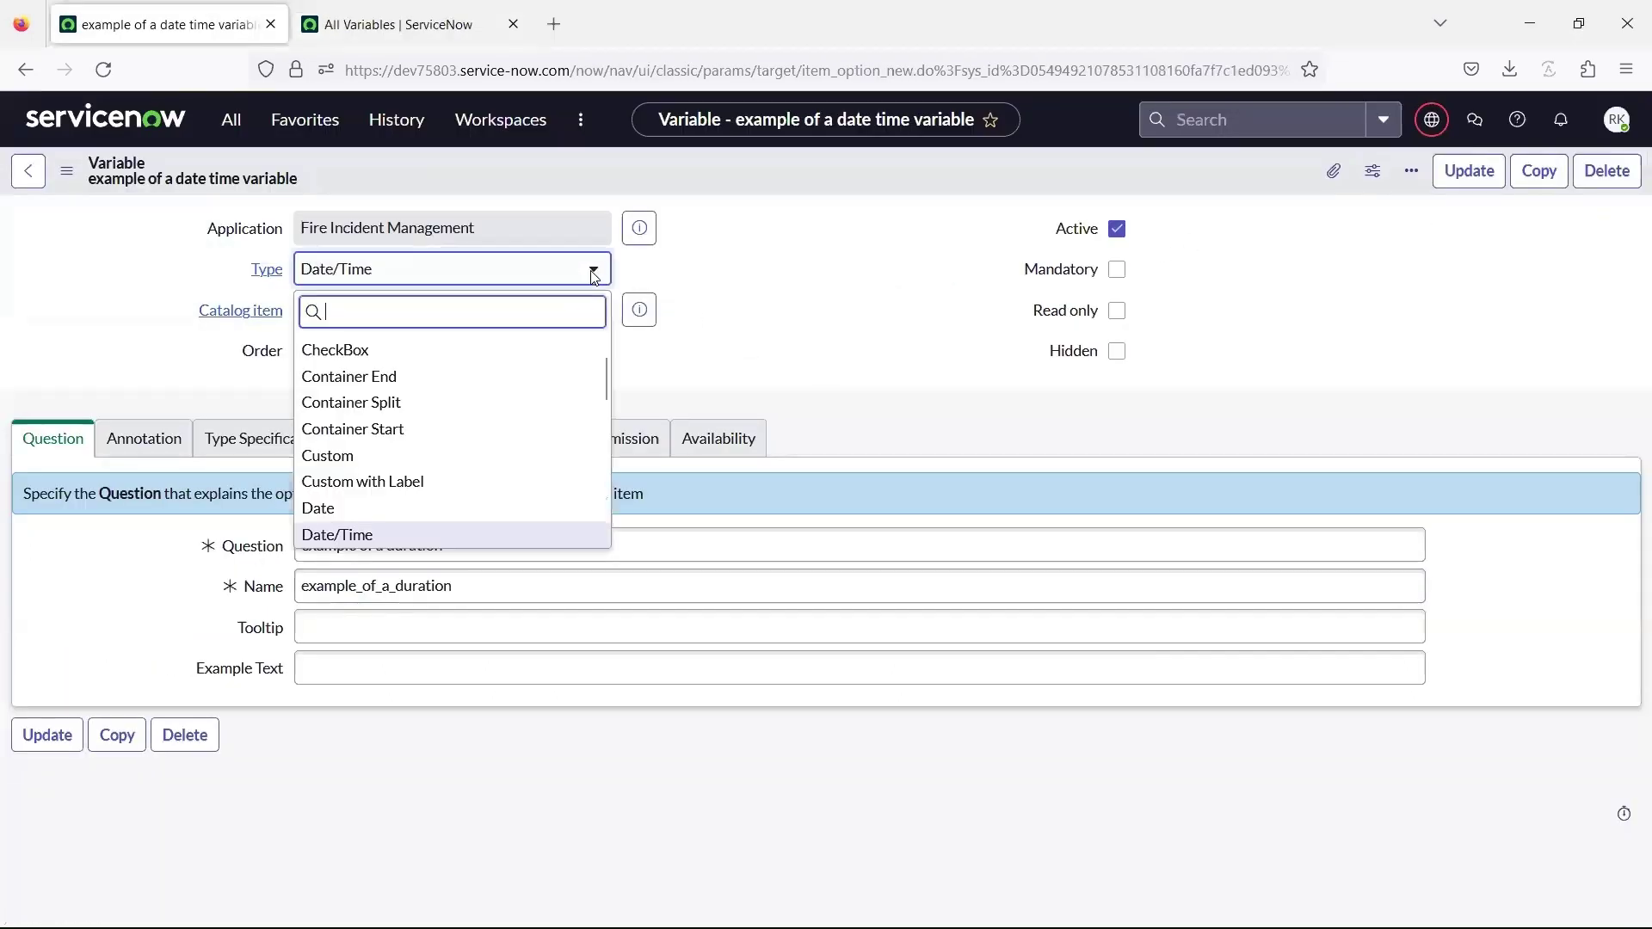
{"action": "type", "text": "dura"}
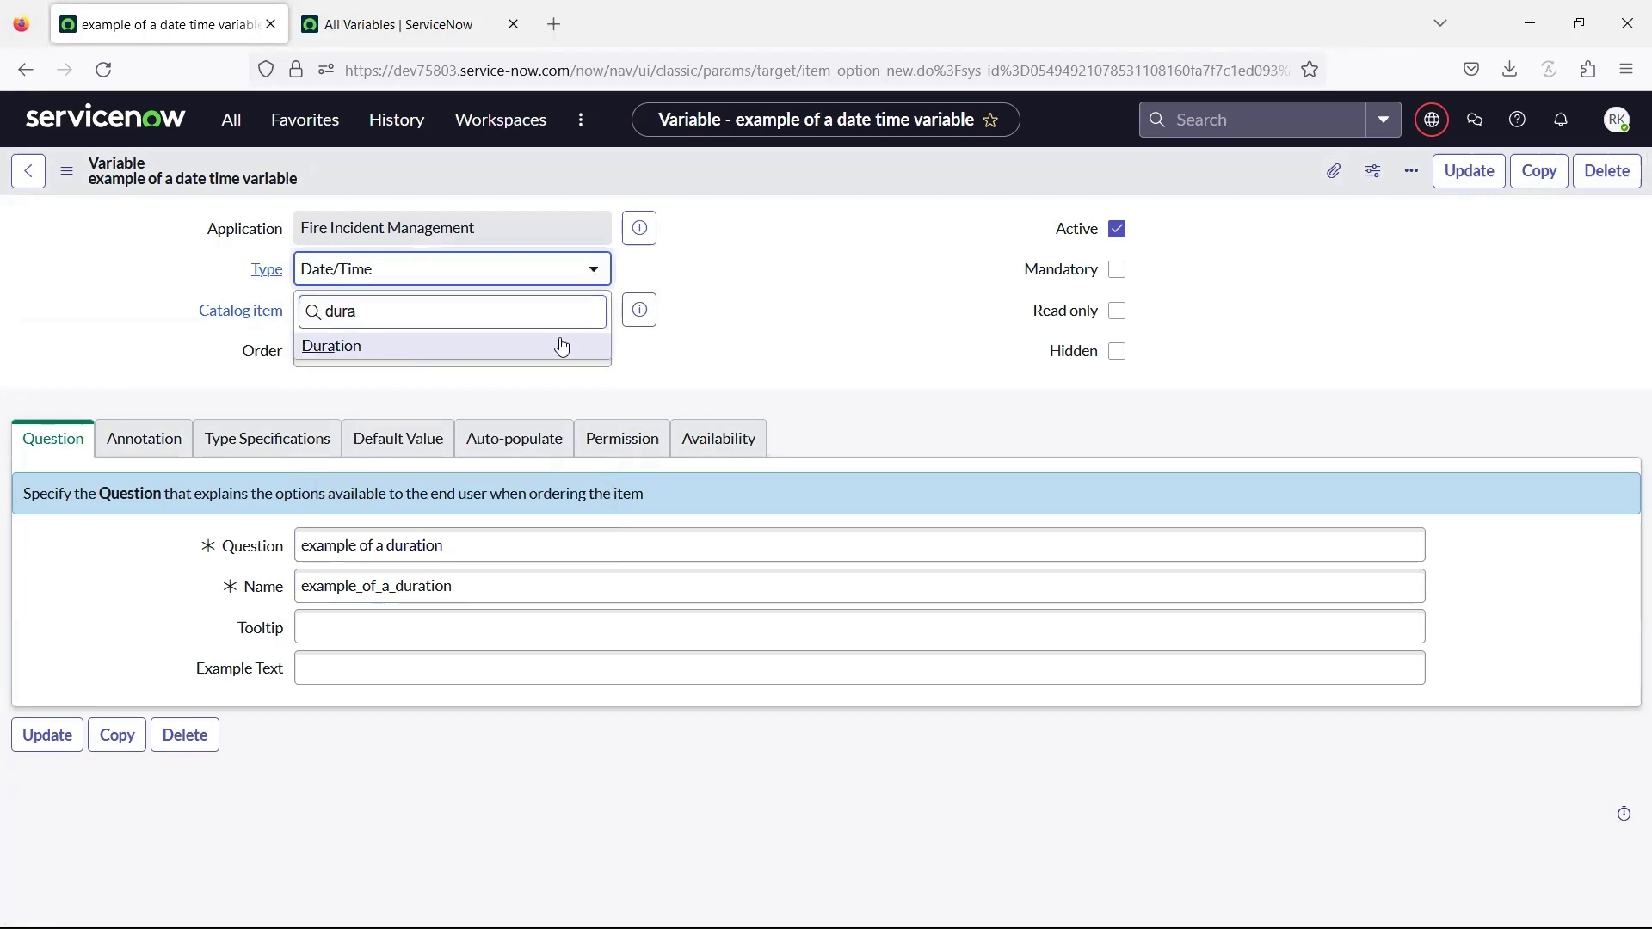
{"action": "left_click", "coordinate": [559, 344]}
{"action": "right_click", "coordinate": [735, 168]}
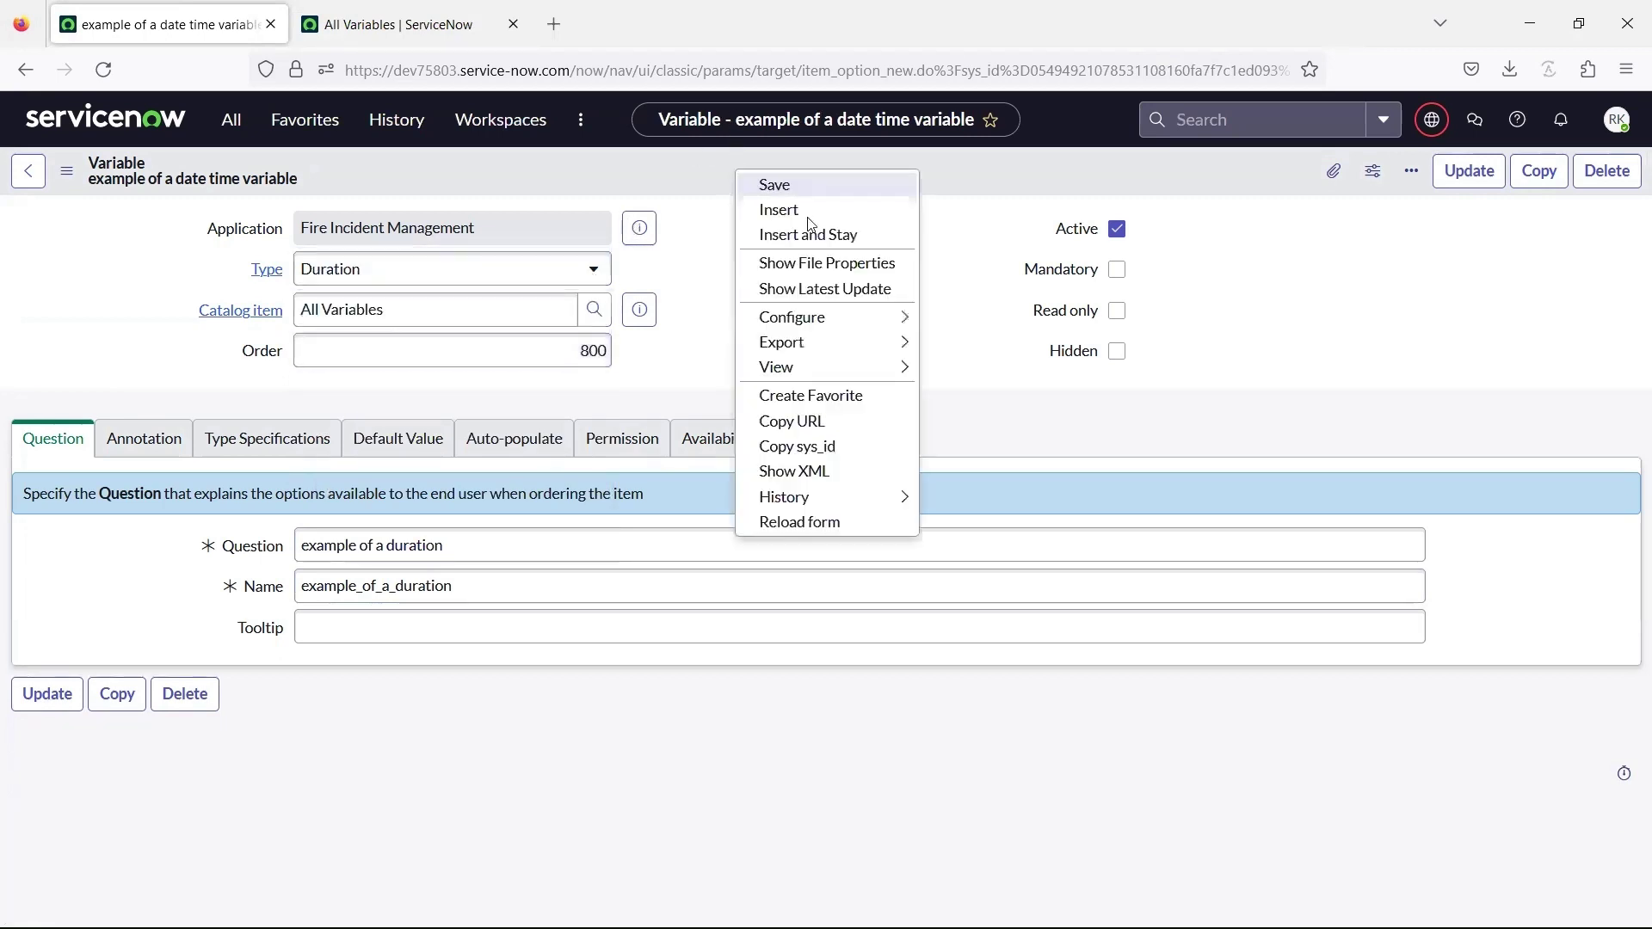
{"action": "left_click", "coordinate": [816, 232]}
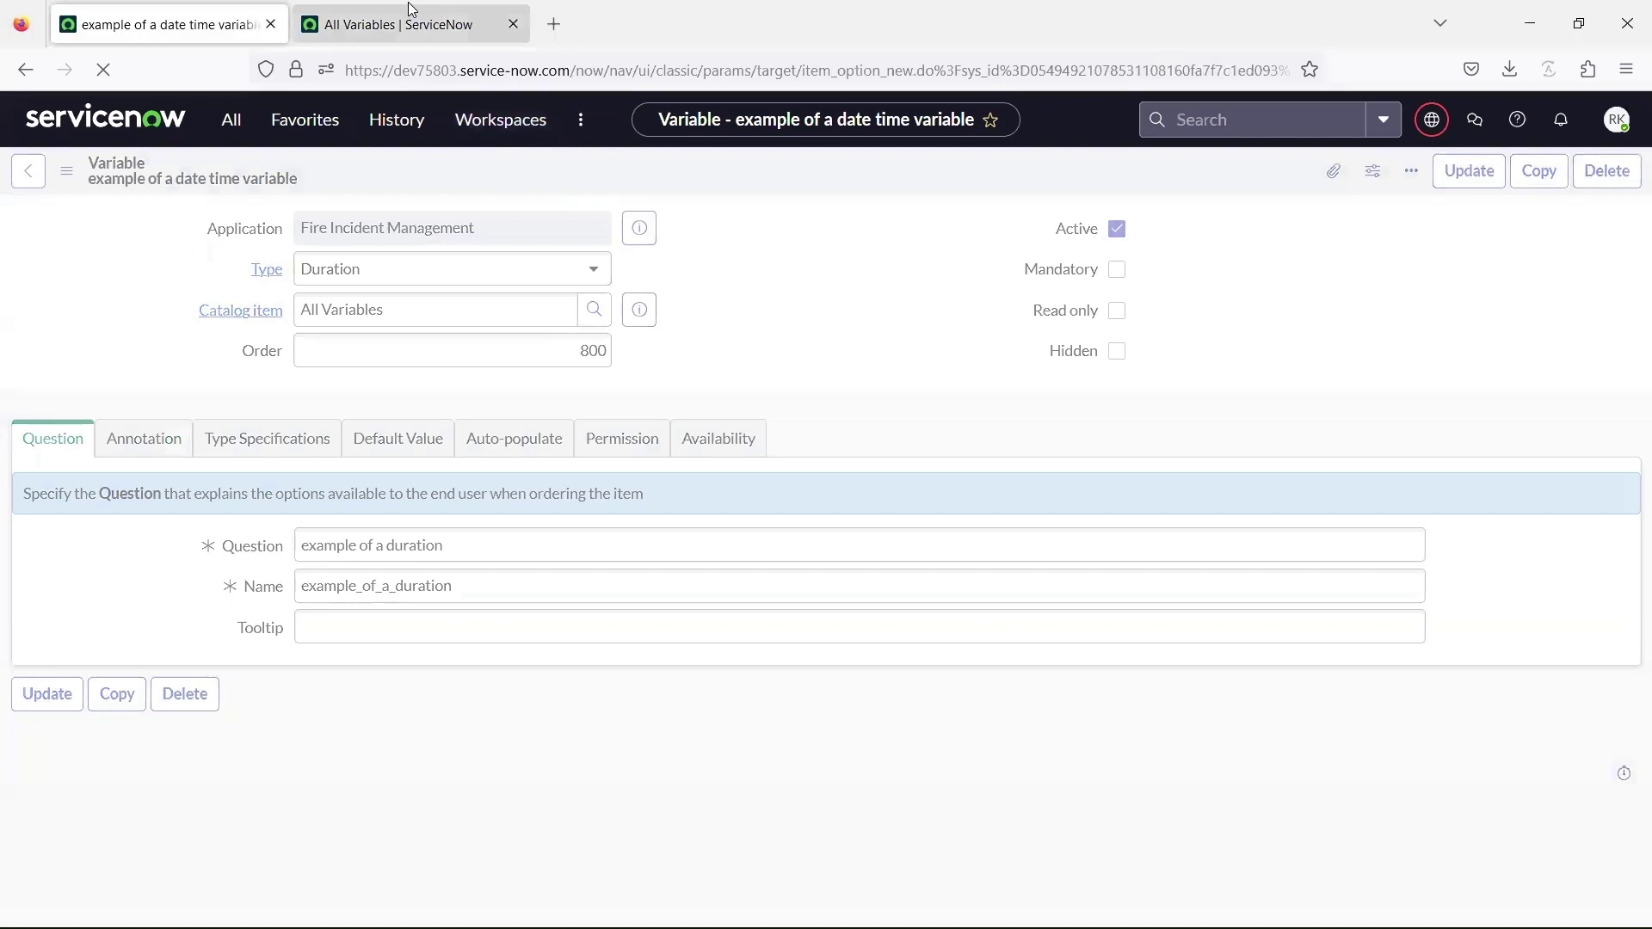
{"action": "left_click", "coordinate": [410, 10]}
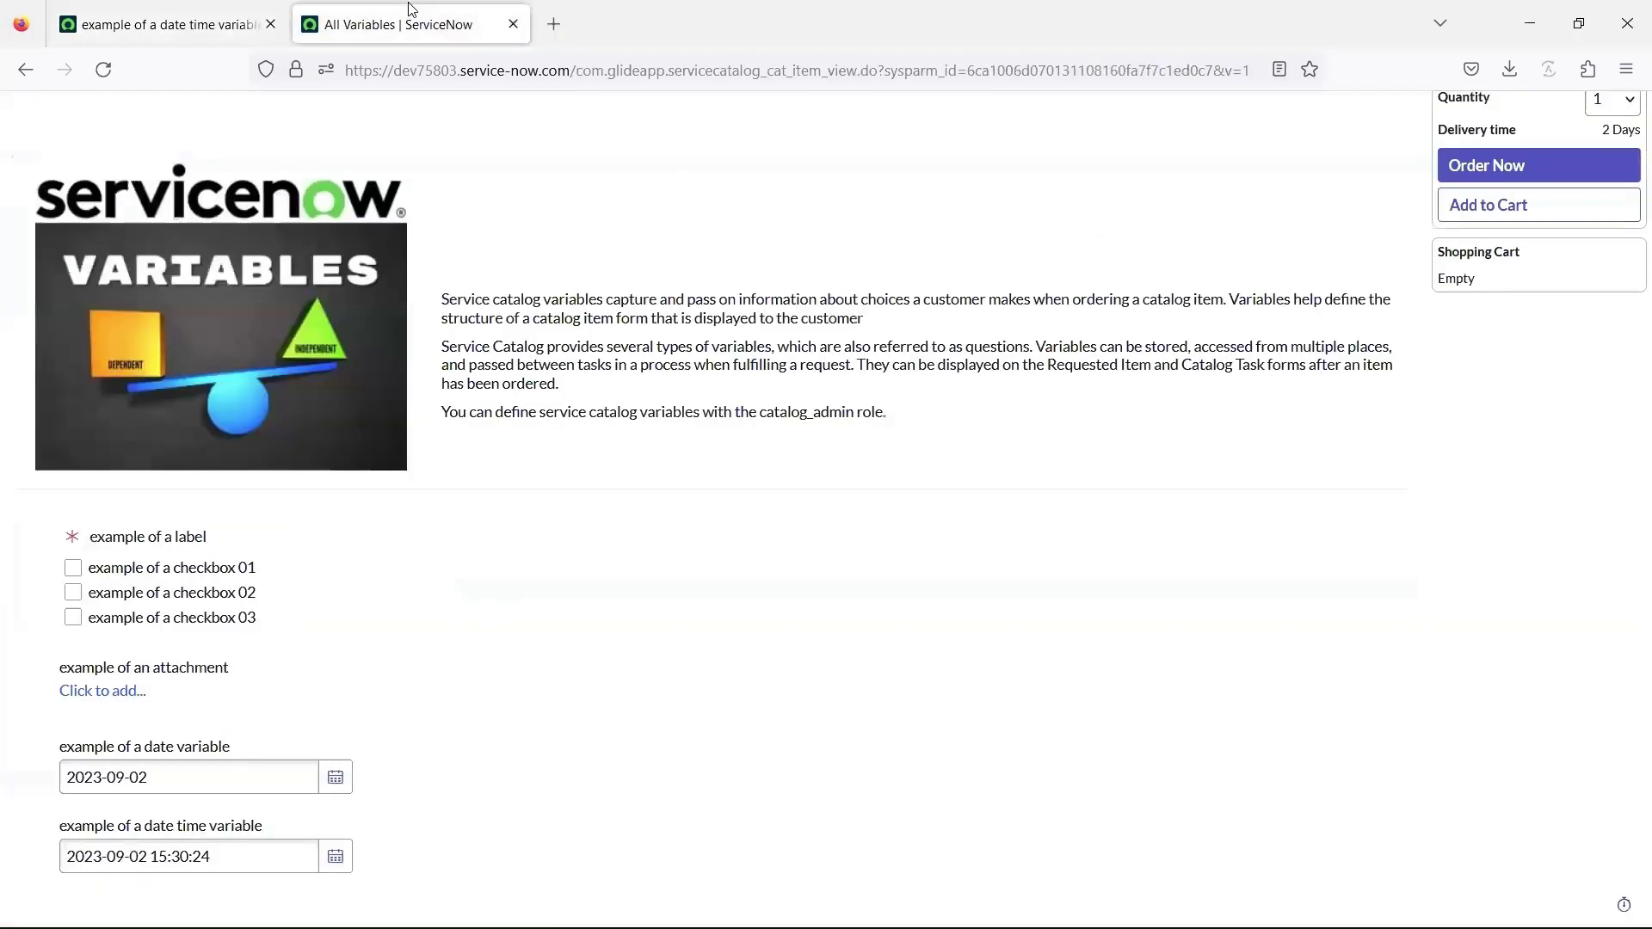
{"action": "key", "text": "F5"}
{"action": "scroll", "coordinate": [889, 560], "scroll_direction": "down", "scroll_amount": 2}
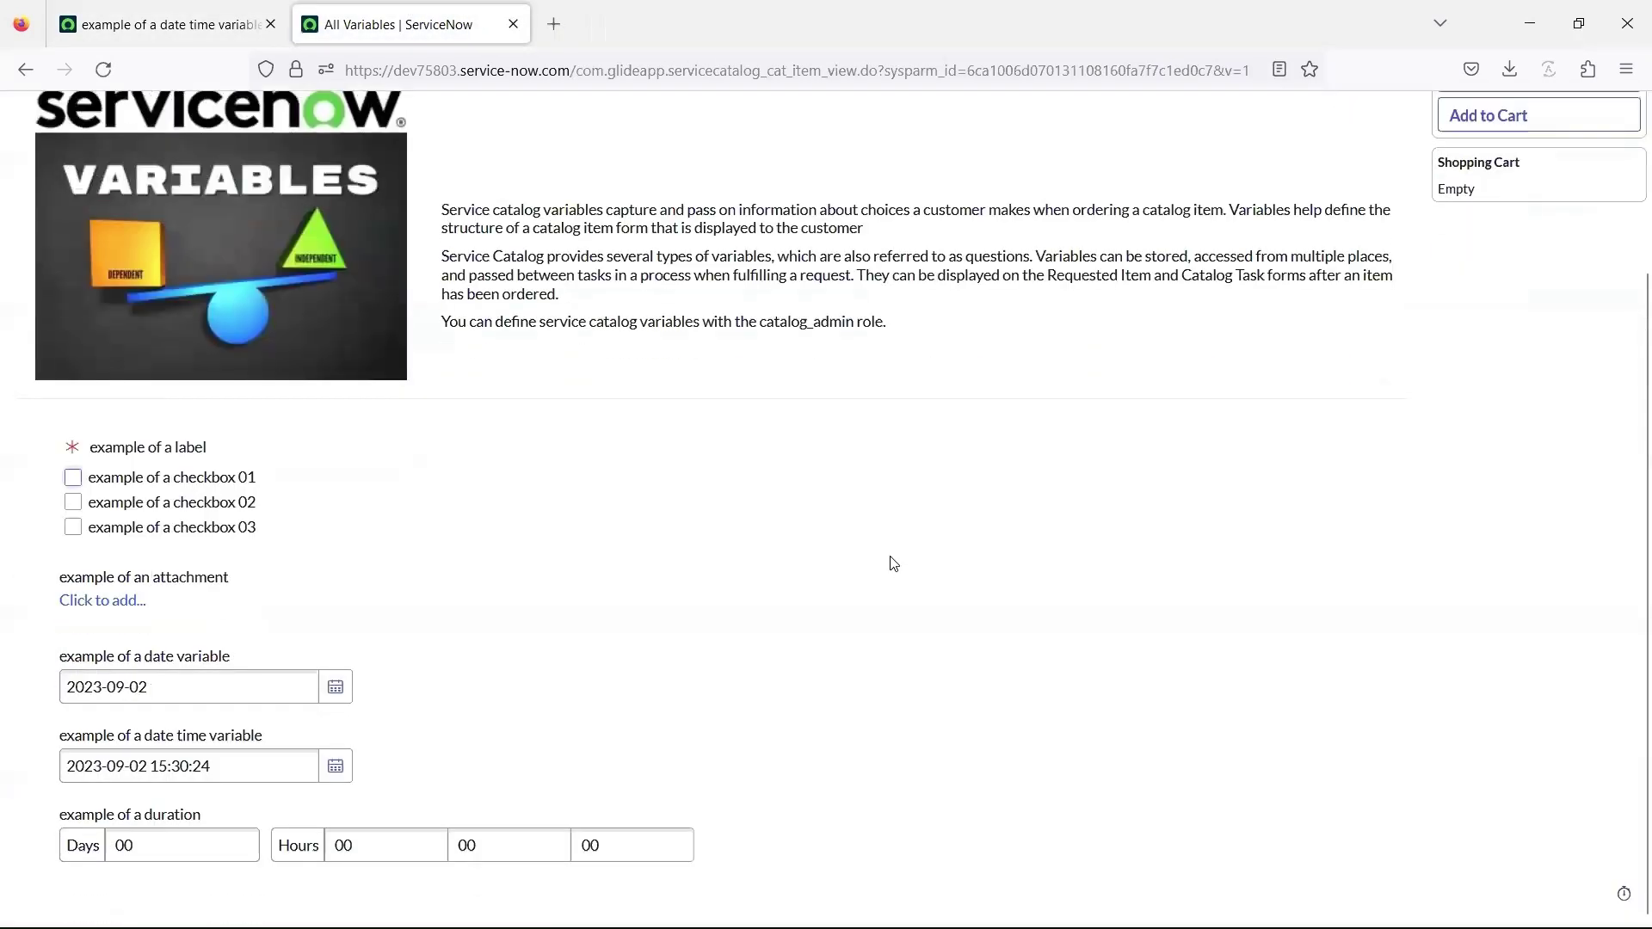
Insert an Email variable 'example of an email' and reload the order form to show it
{"action": "key", "text": "ctrl+Tab"}
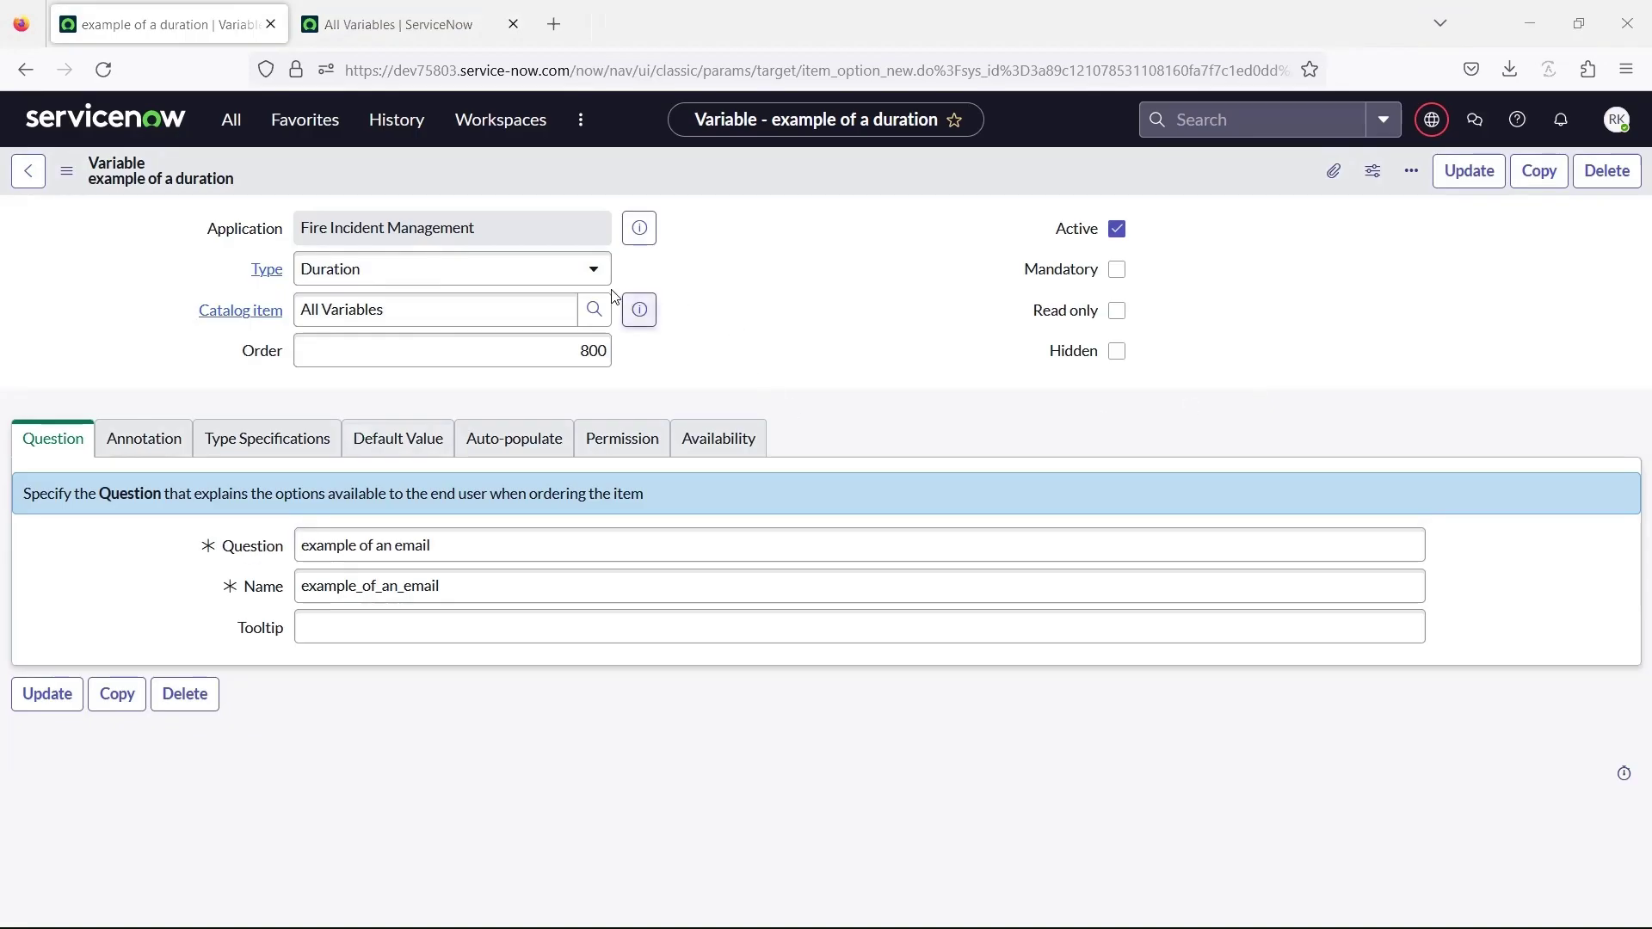
{"action": "left_click", "coordinate": [600, 274]}
{"action": "type", "text": "emai"}
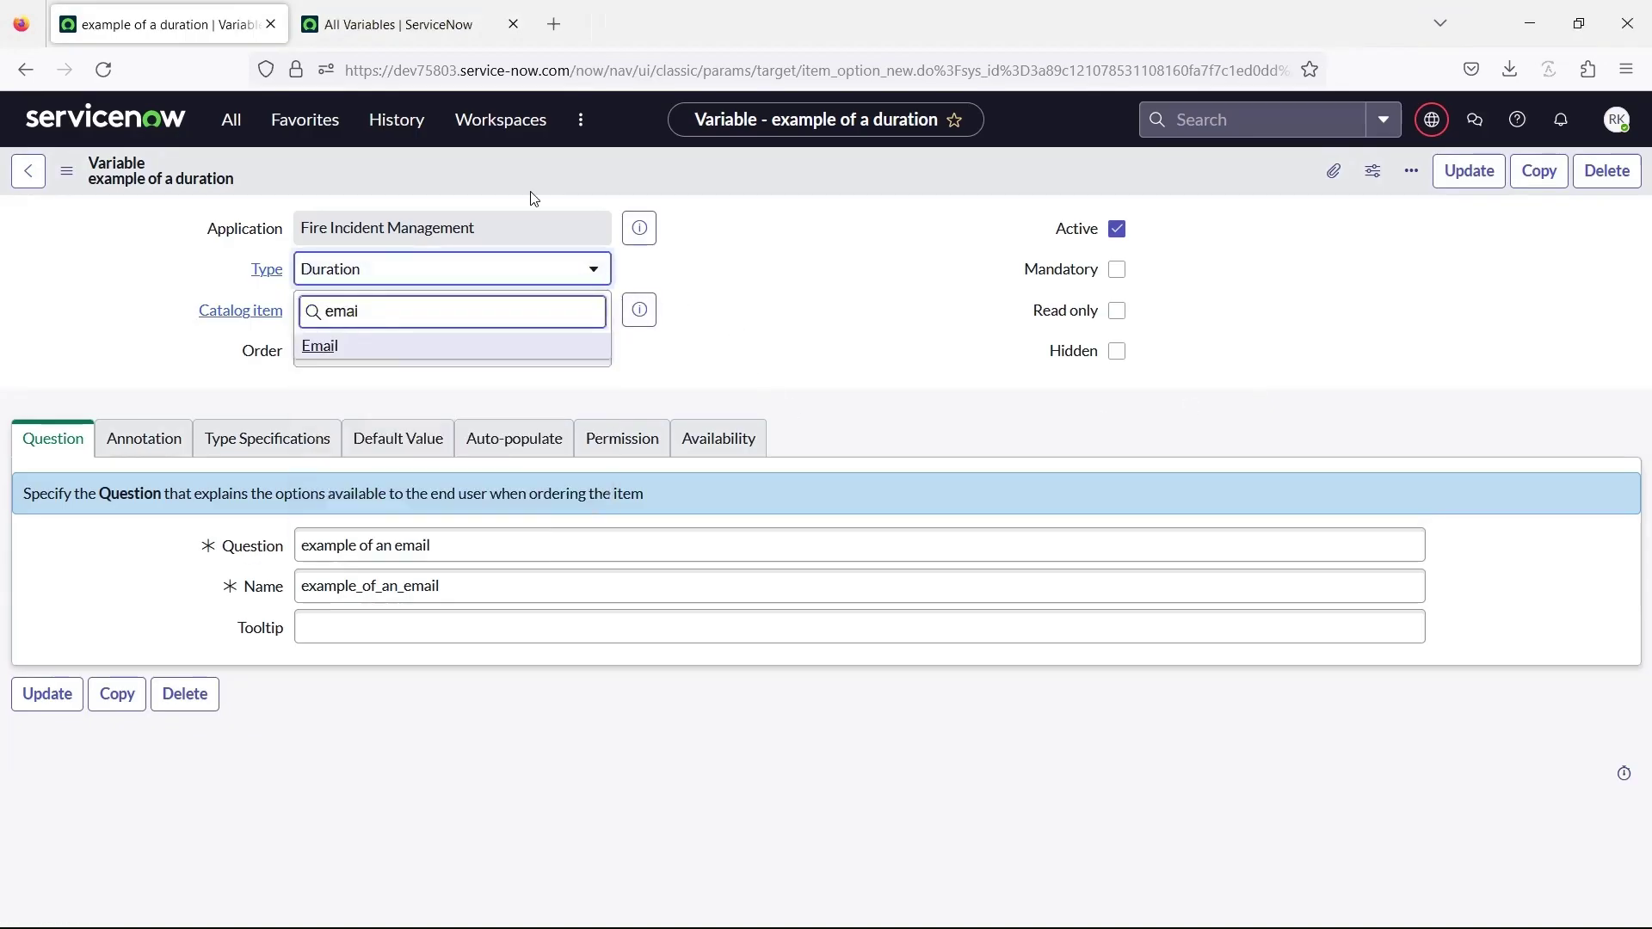
{"action": "left_click", "coordinate": [445, 348]}
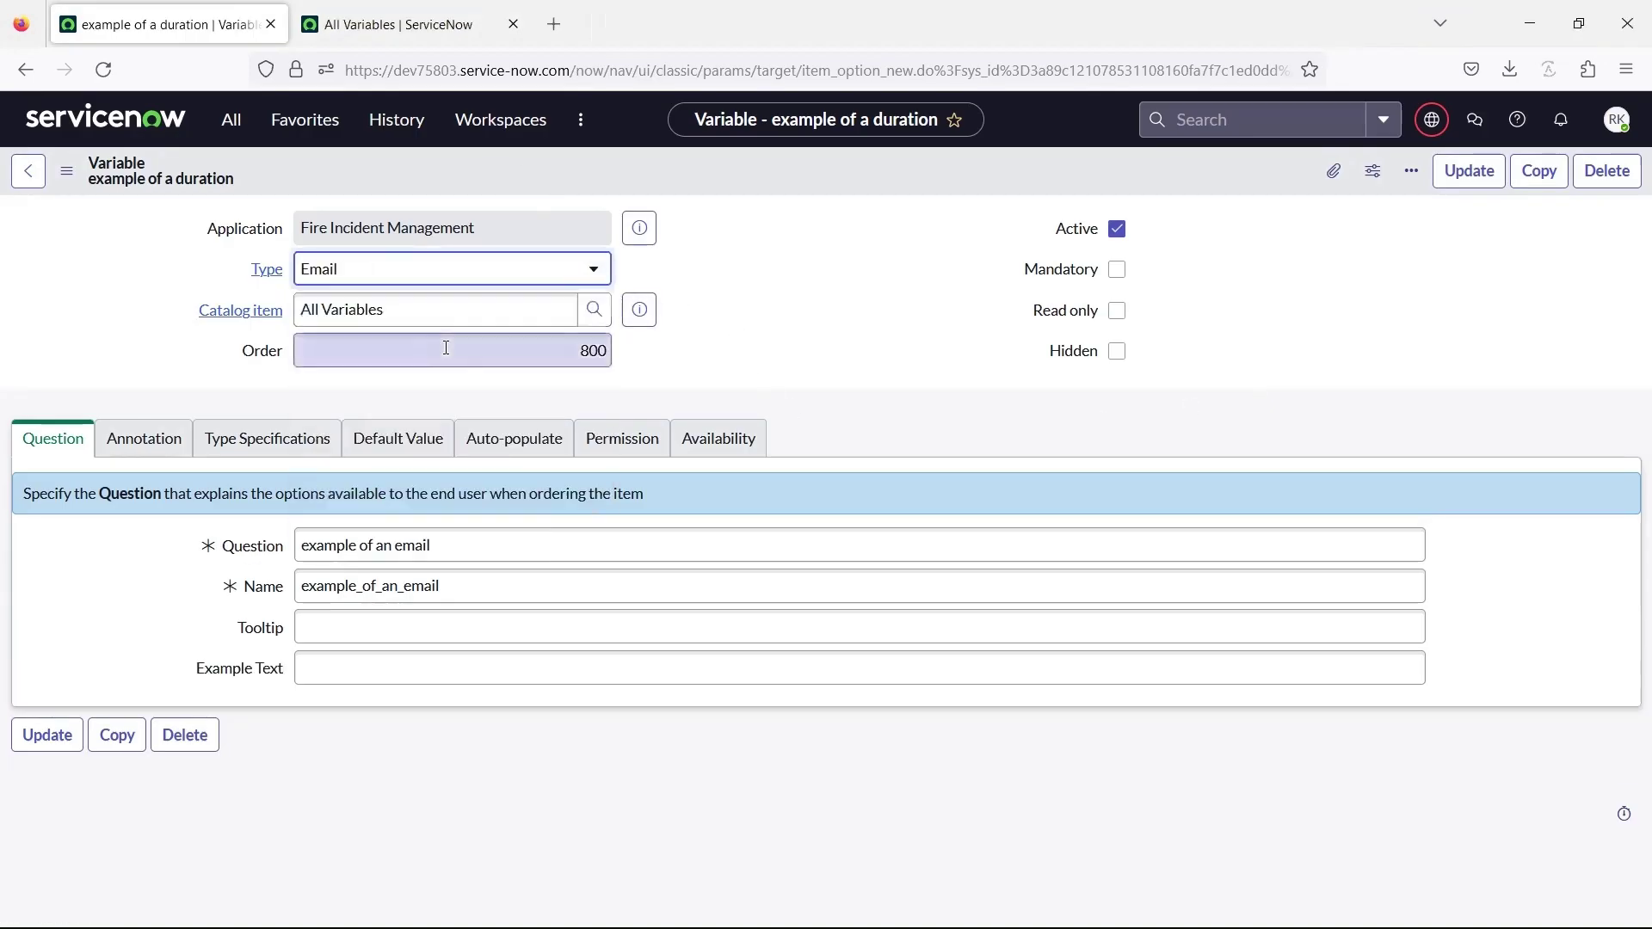
{"action": "right_click", "coordinate": [882, 176]}
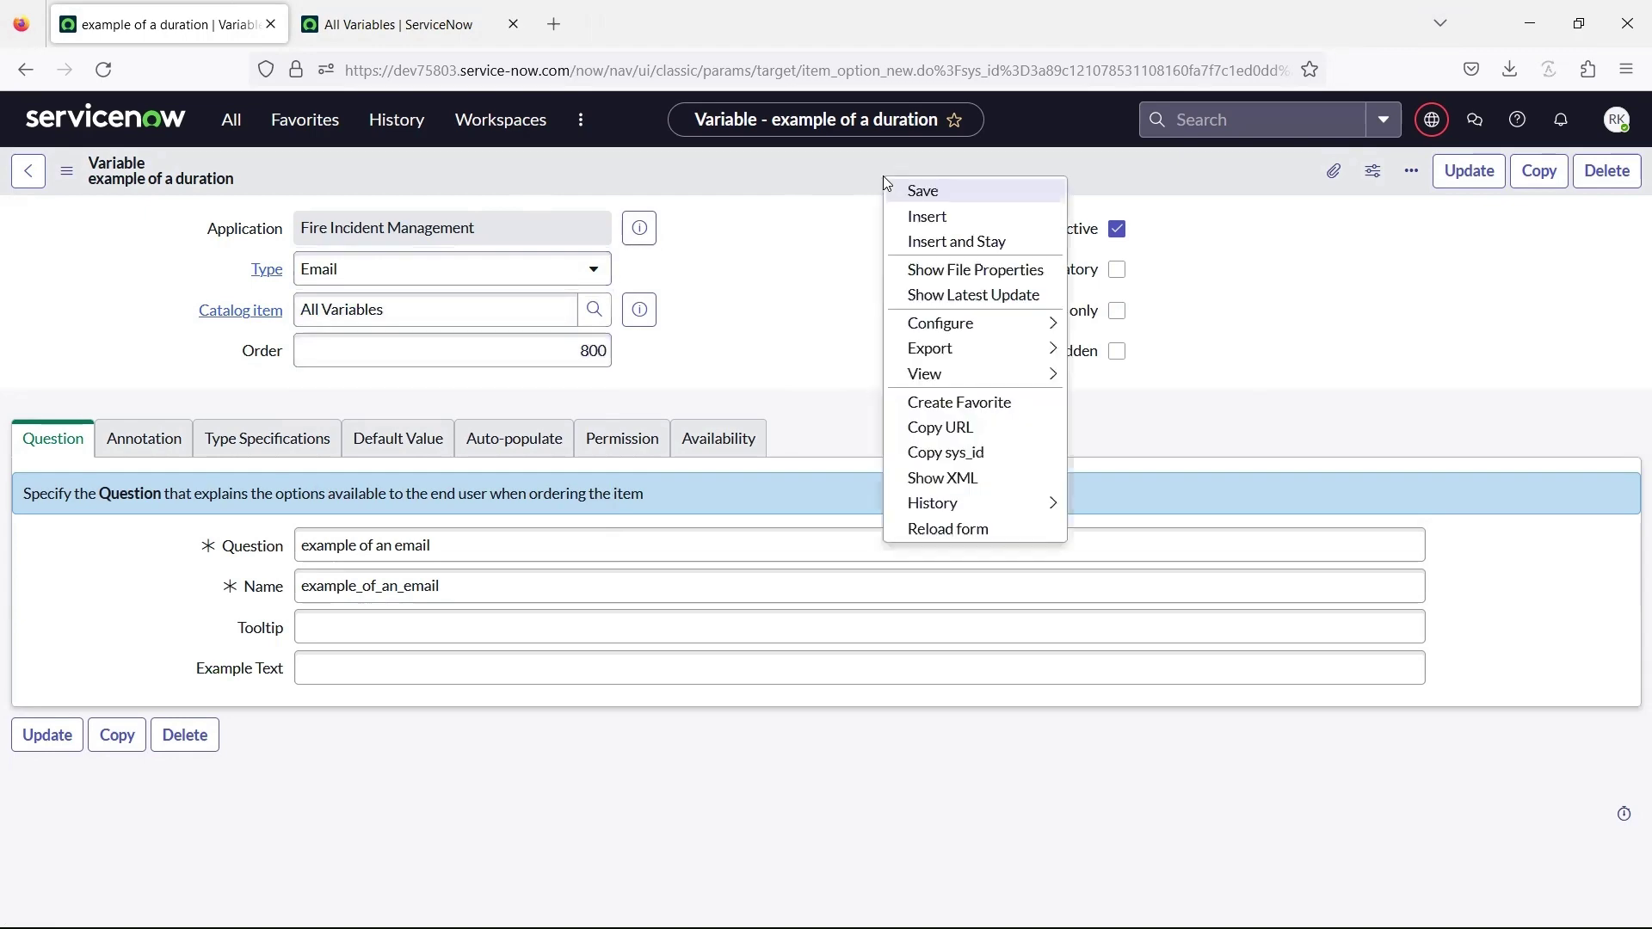
{"action": "left_click", "coordinate": [941, 243]}
{"action": "left_click", "coordinate": [396, 24]}
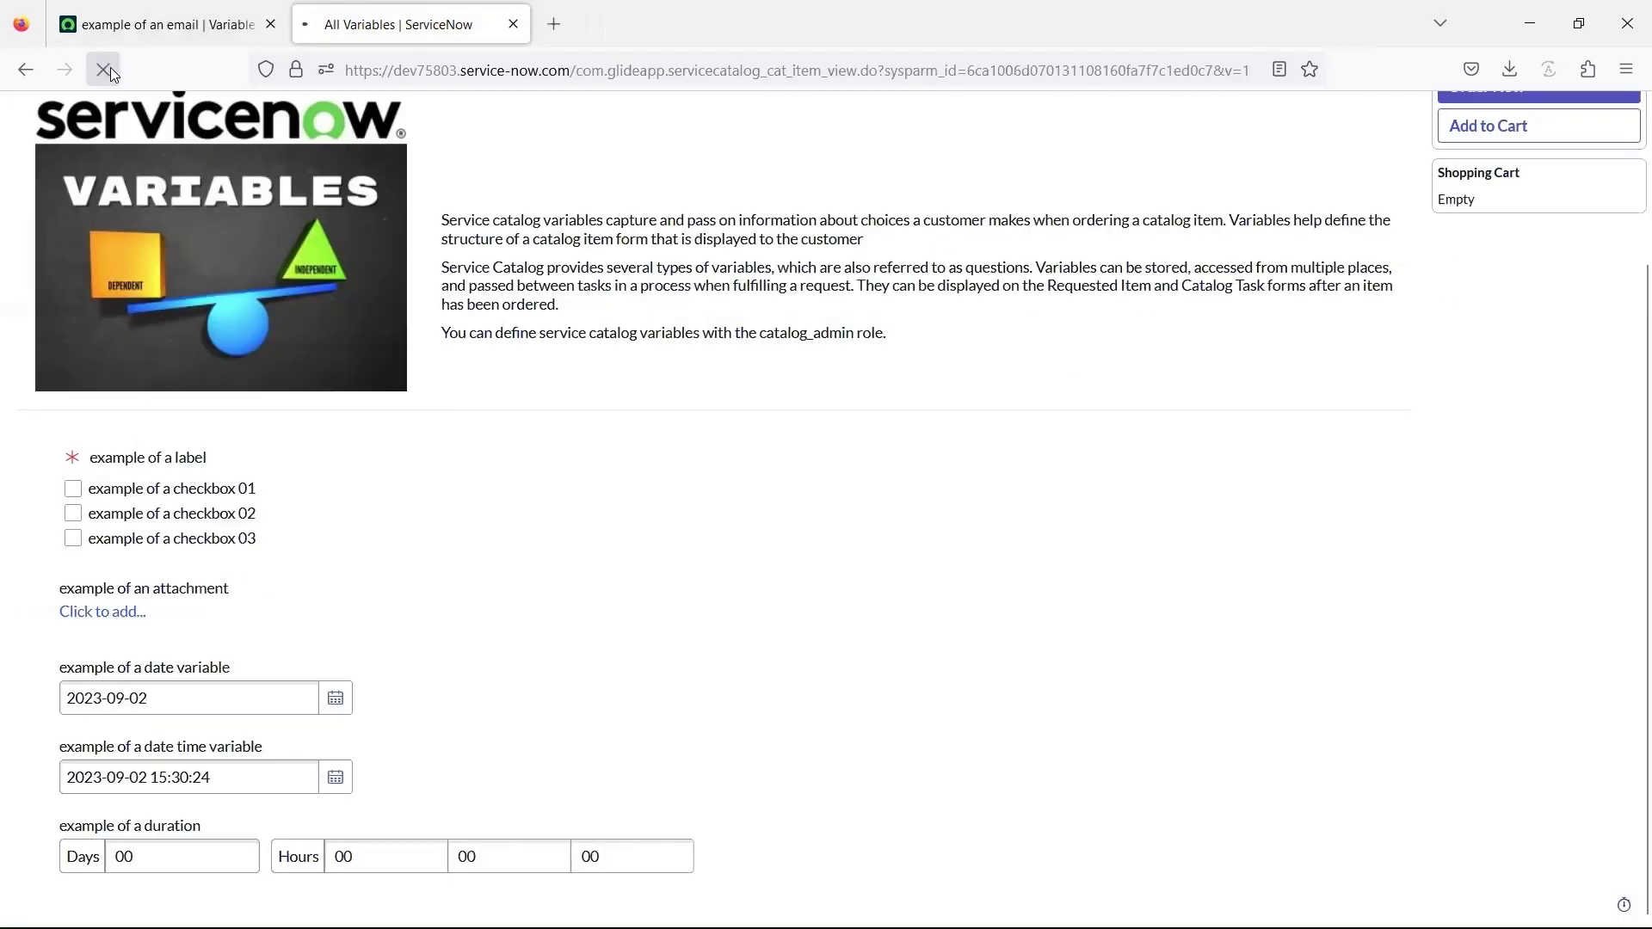
{"action": "left_click", "coordinate": [105, 69]}
{"action": "scroll", "coordinate": [592, 599], "scroll_direction": "down", "scroll_amount": 3}
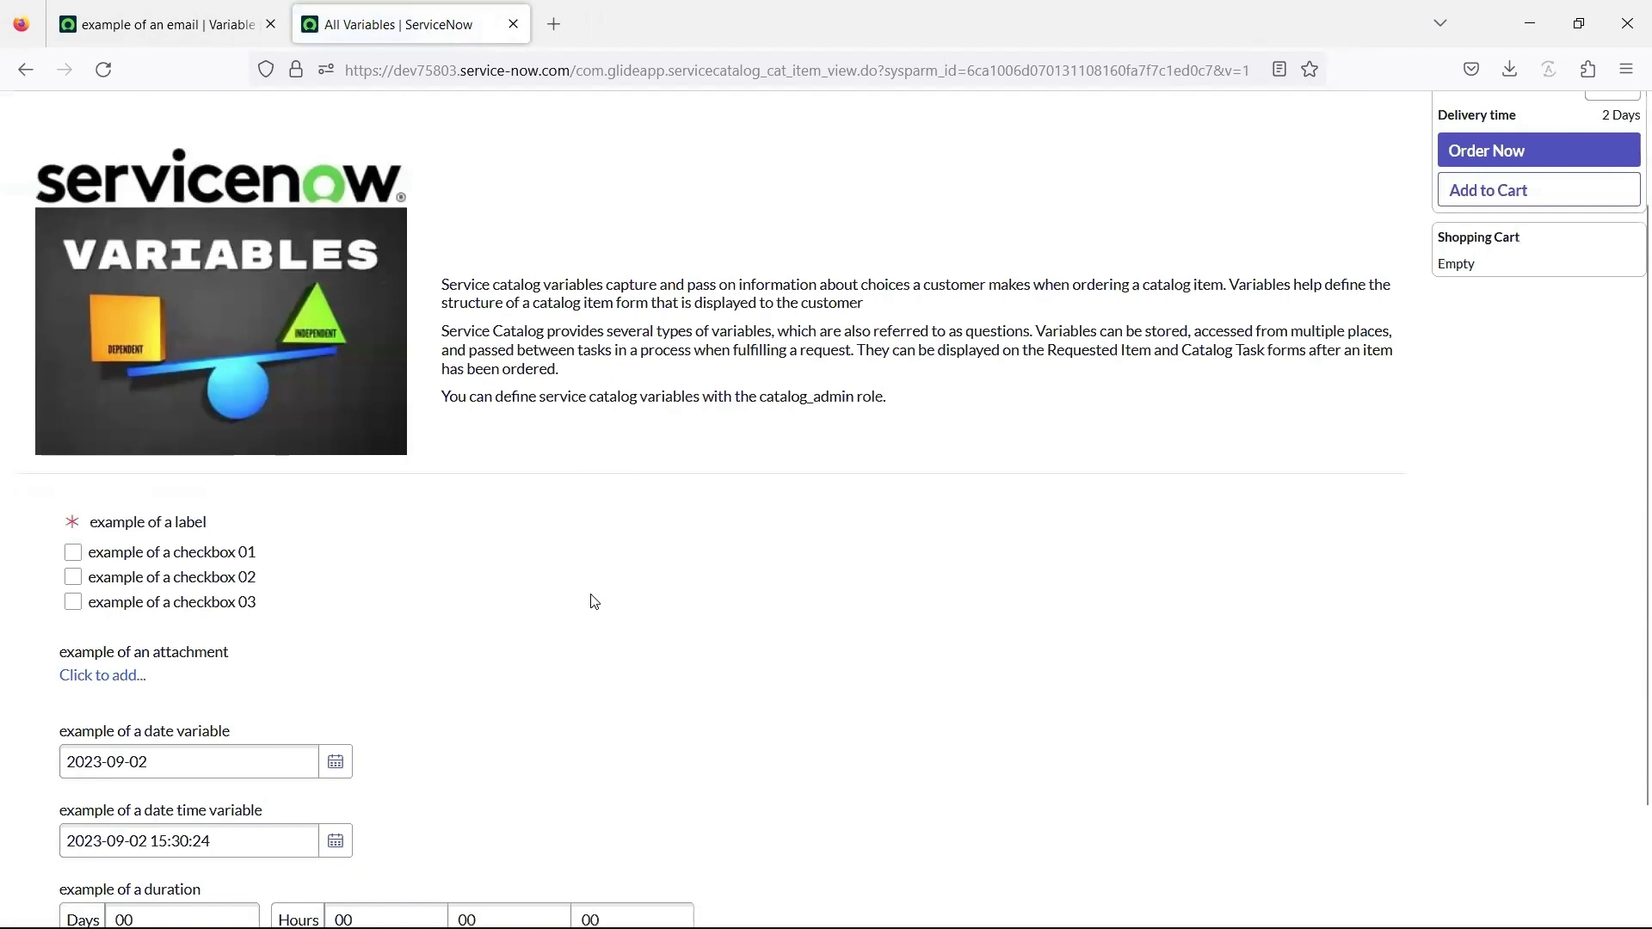
Insert an HTML variable 'Example of an HTML' and view its rich-text editor on the order form
{"action": "key", "text": "ctrl+shift+Tab"}
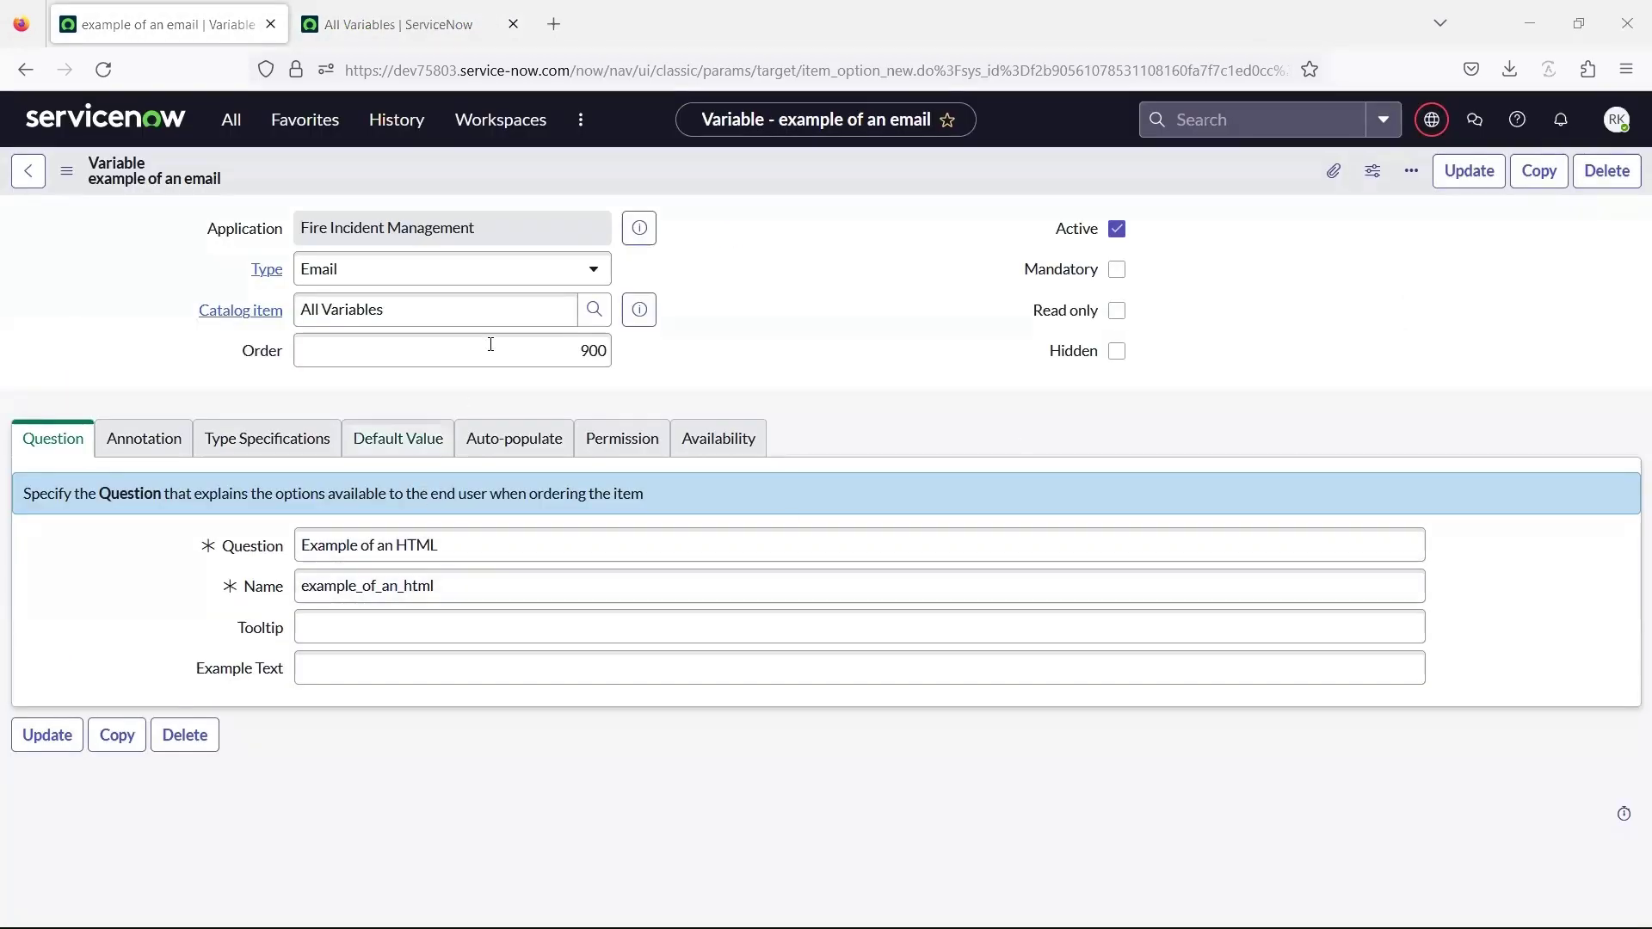
{"action": "left_click", "coordinate": [504, 287]}
{"action": "type", "text": "htm"}
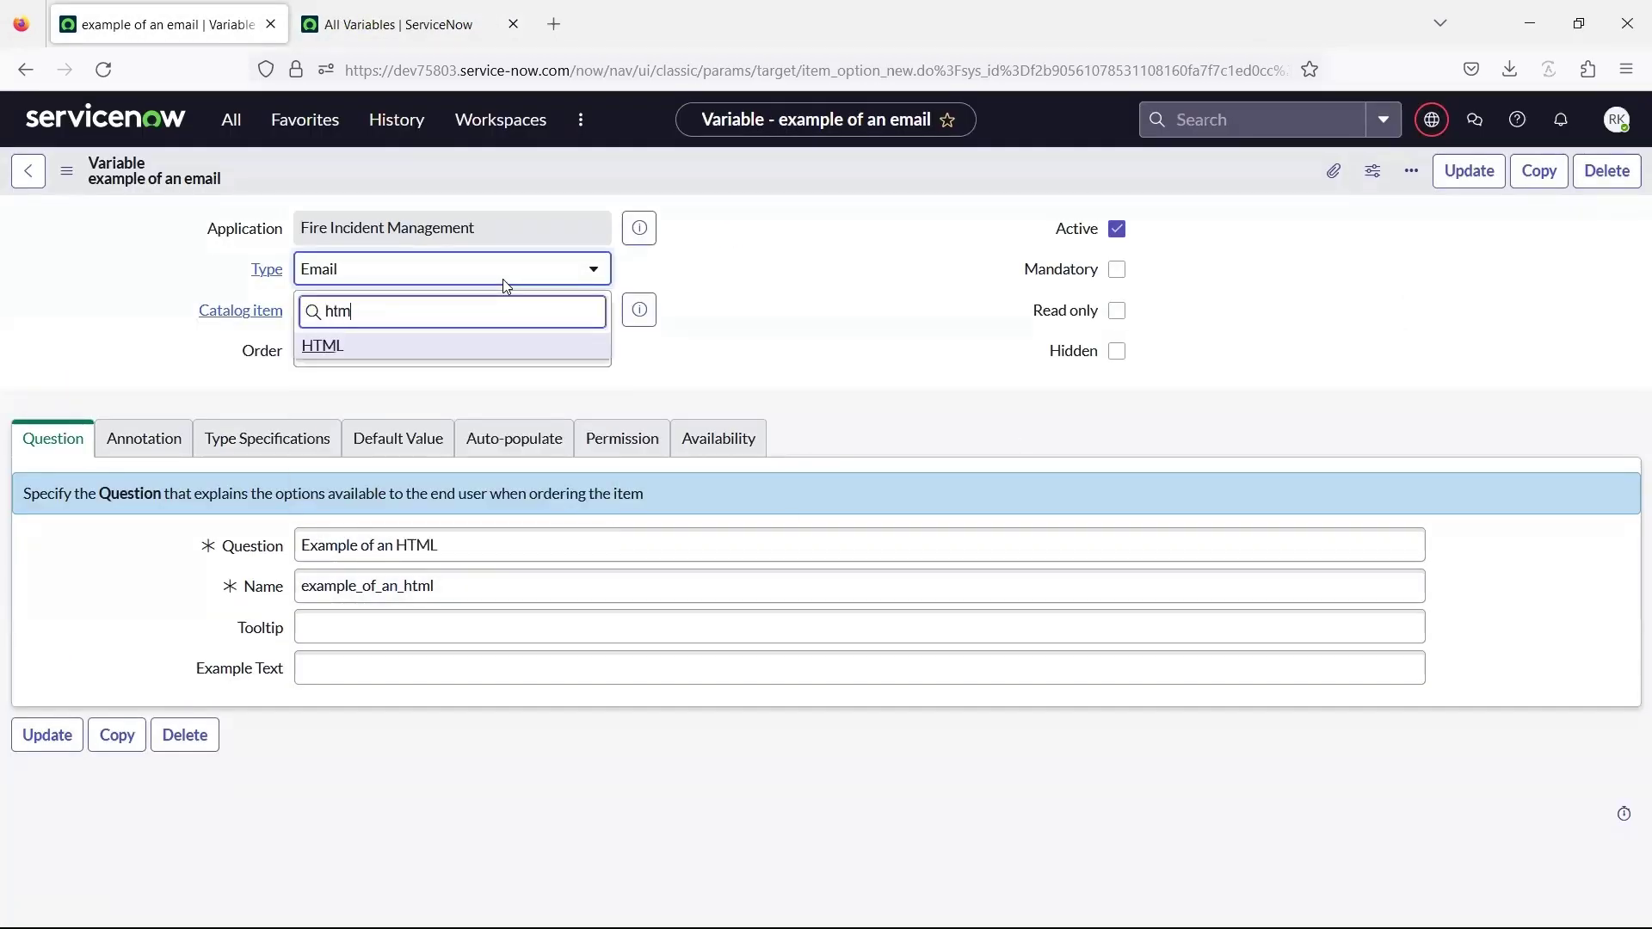
{"action": "left_click", "coordinate": [478, 345]}
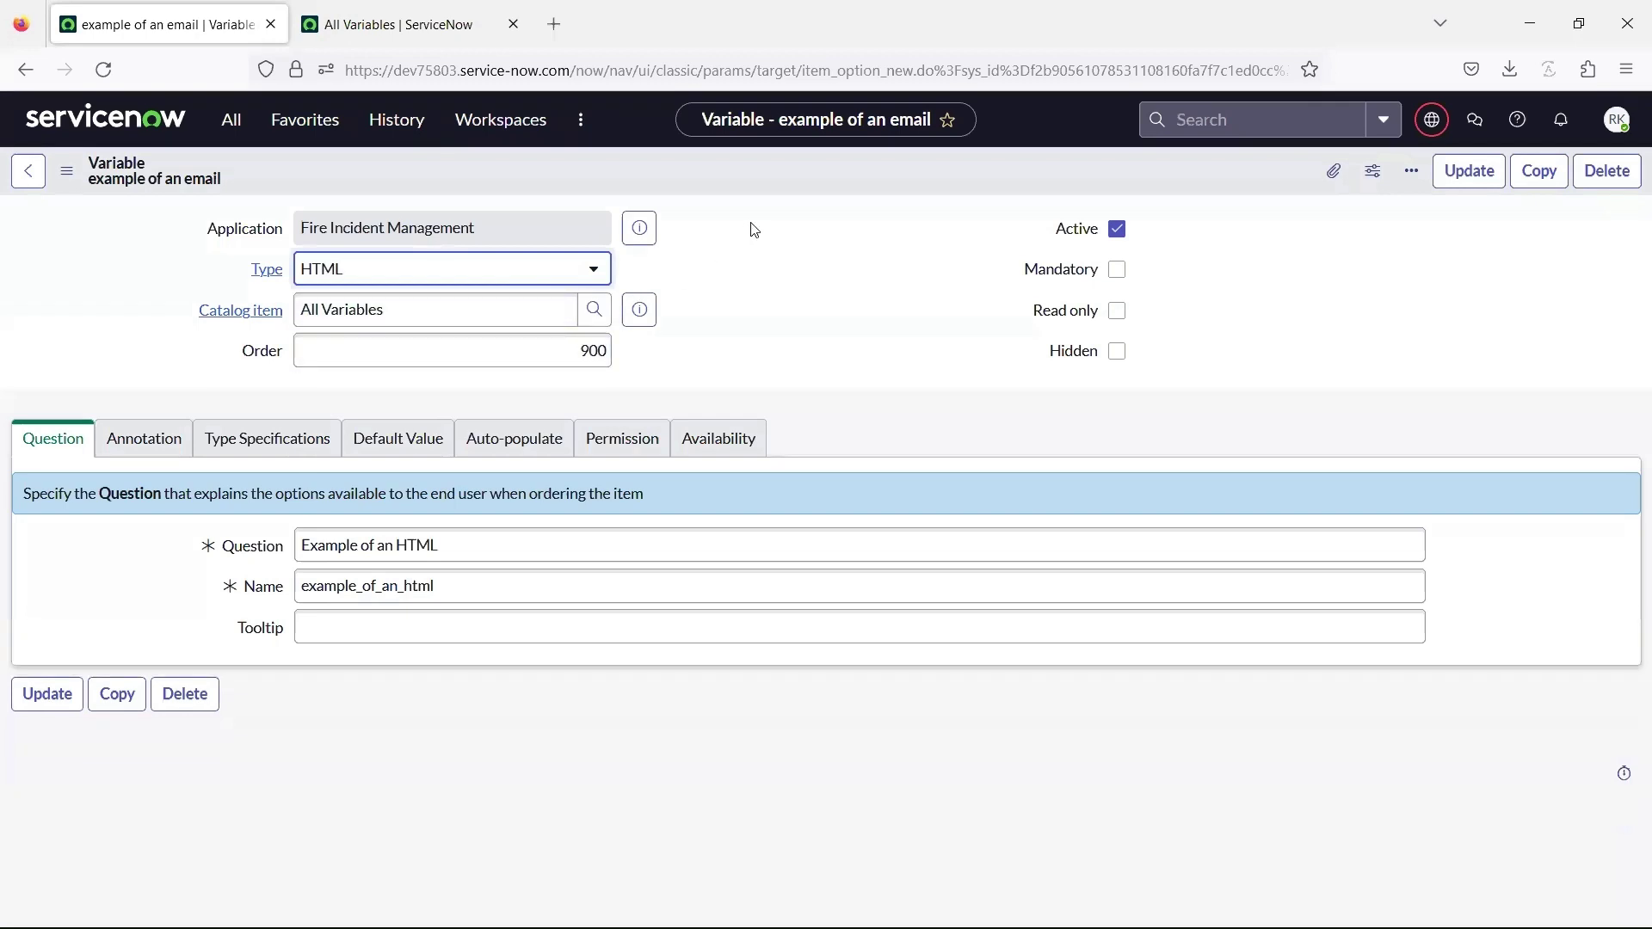
{"action": "right_click", "coordinate": [768, 174]}
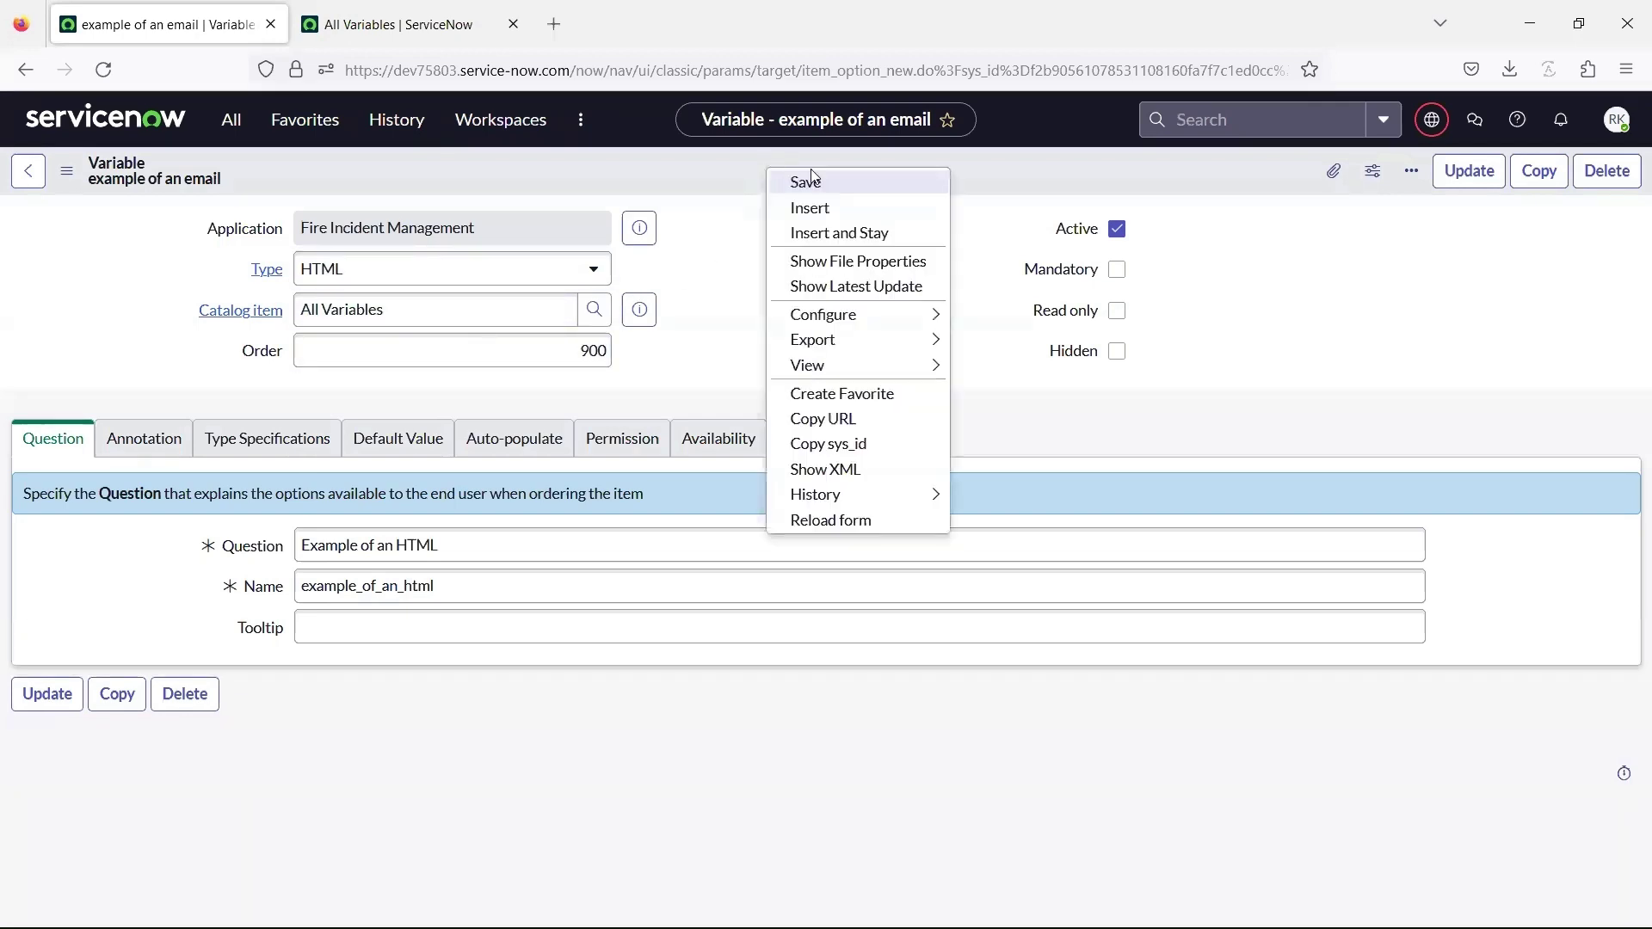
{"action": "left_click", "coordinate": [857, 234]}
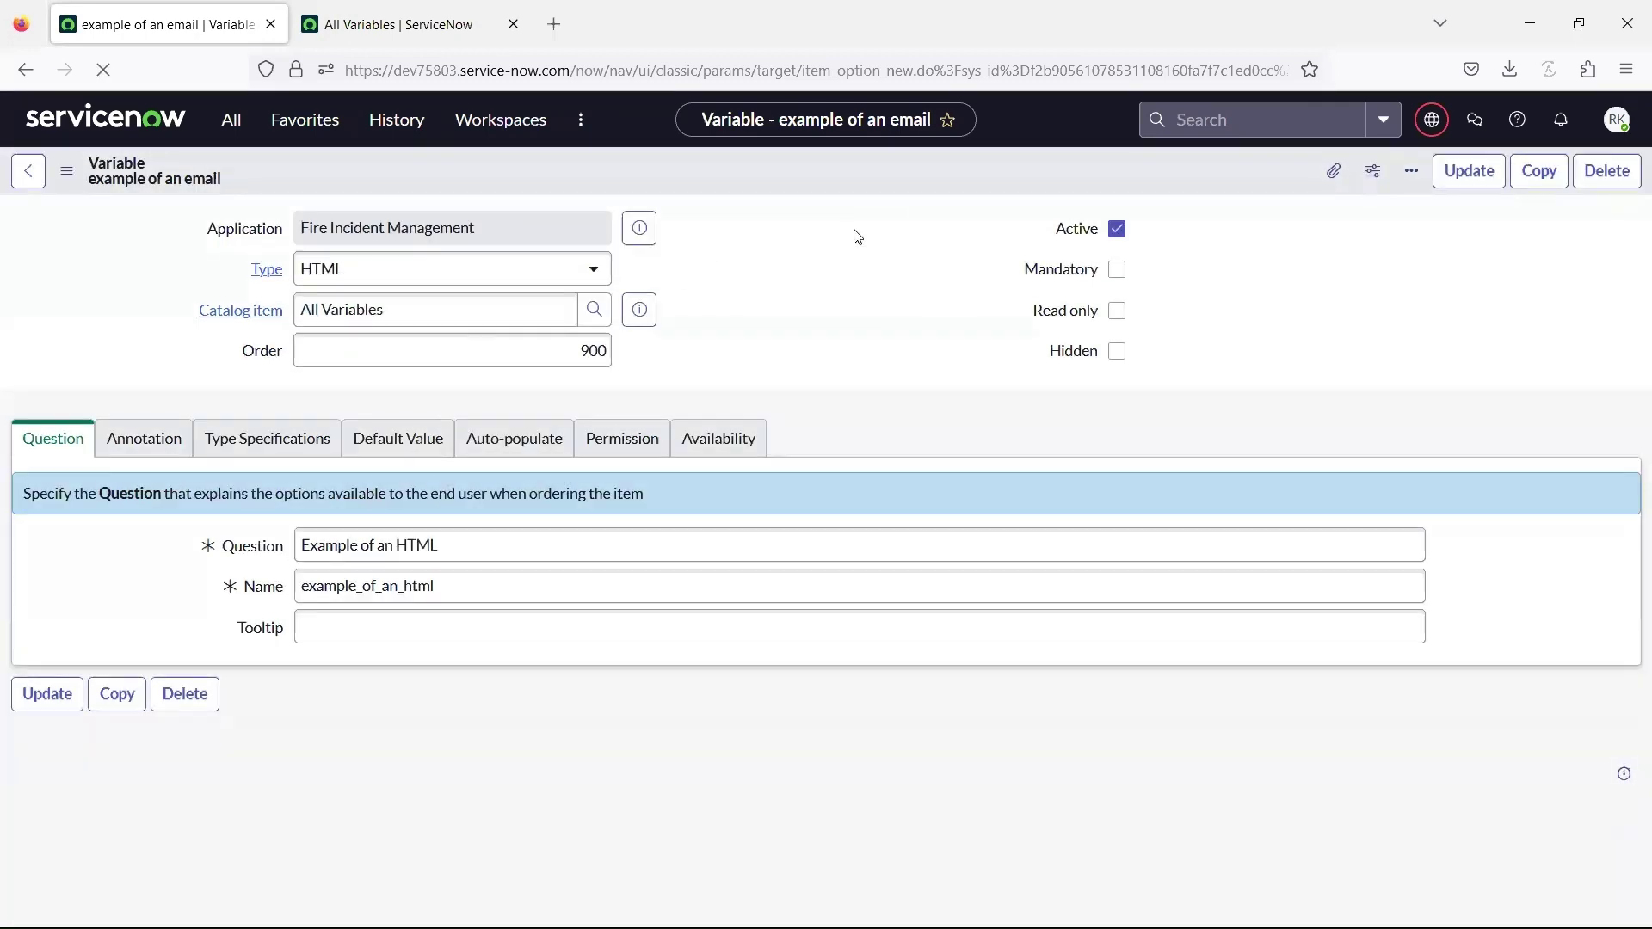
{"action": "left_click", "coordinate": [381, 21]}
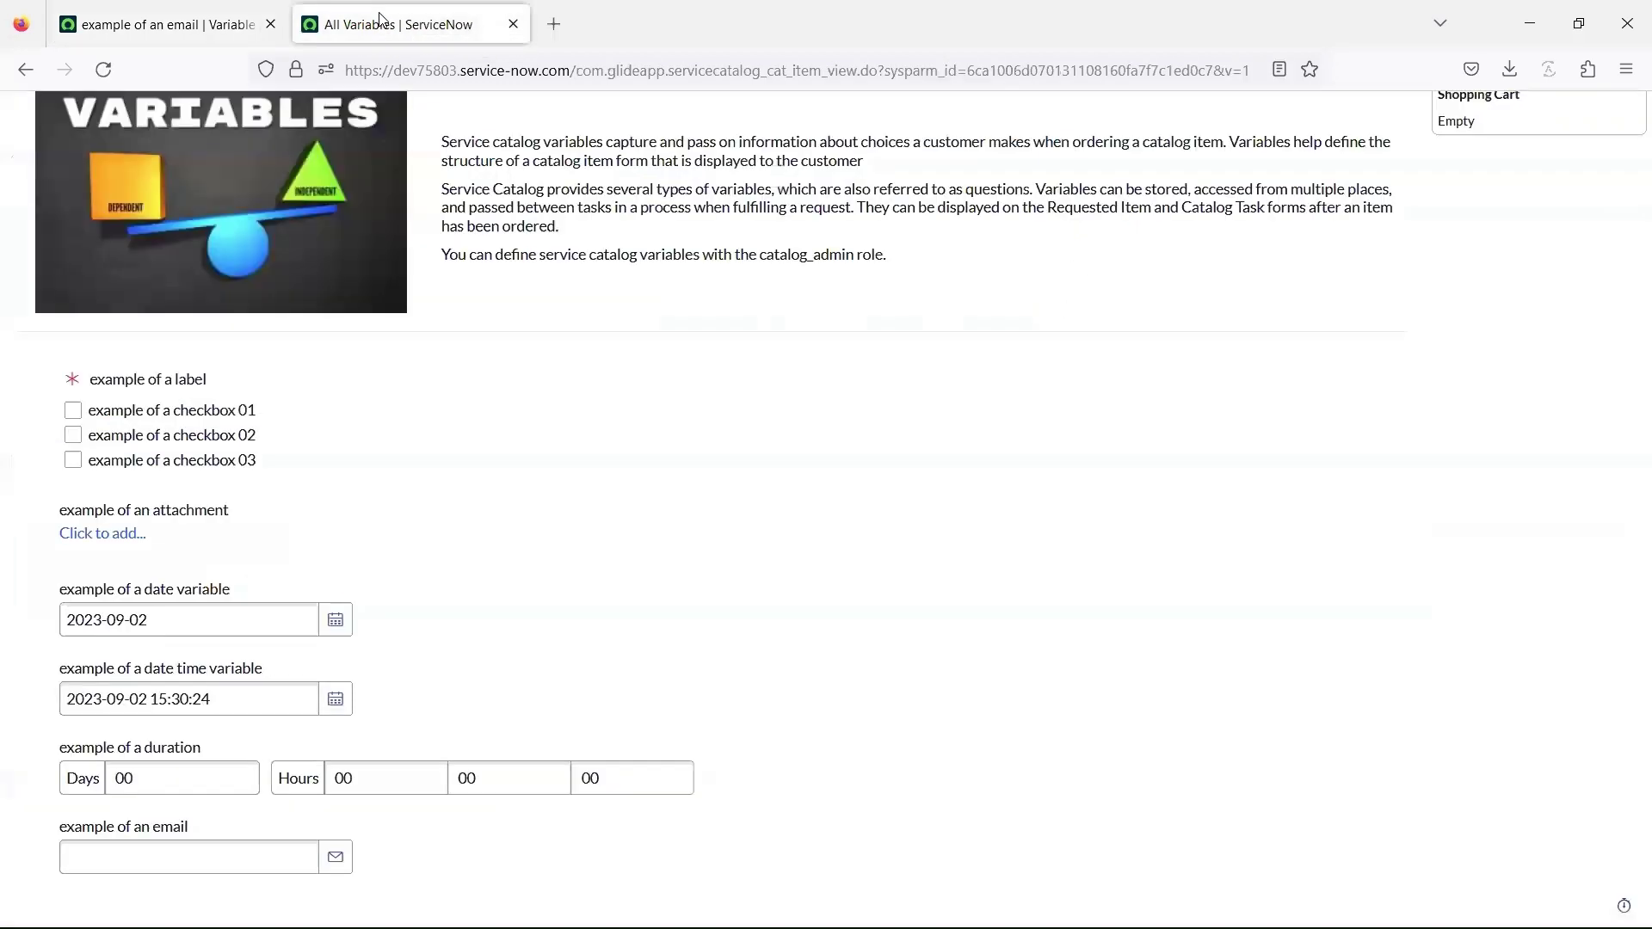
{"action": "scroll", "coordinate": [512, 686], "scroll_direction": "down", "scroll_amount": 5}
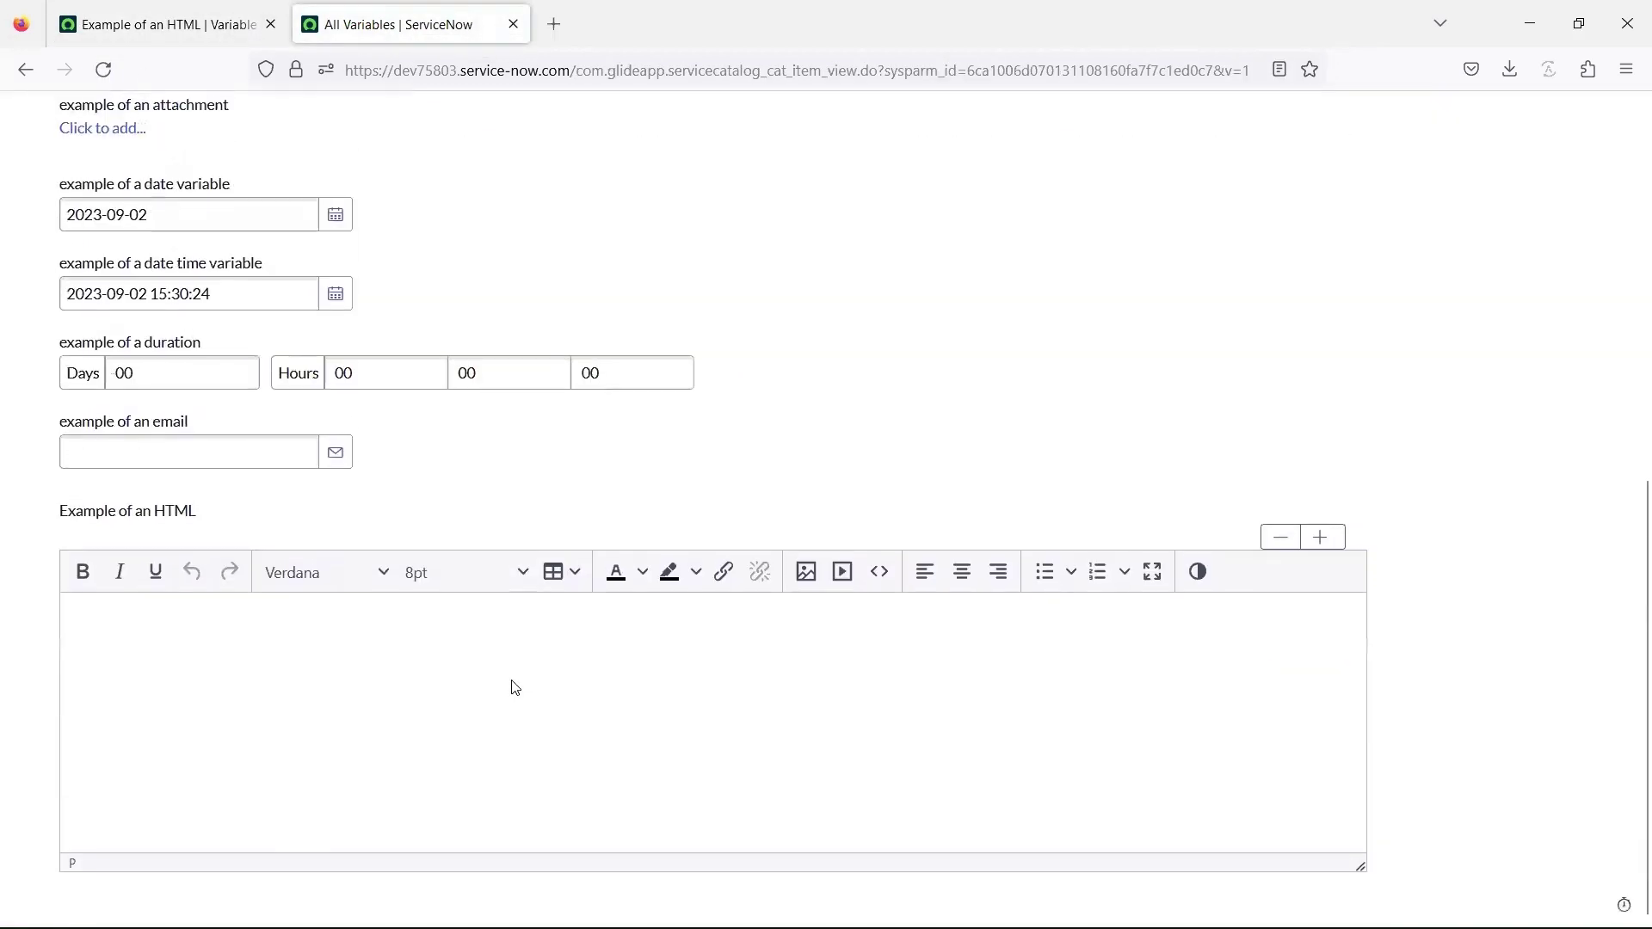
Insert an IP Address variable and reload the order form to show it
{"action": "key", "text": "ctrl+Tab"}
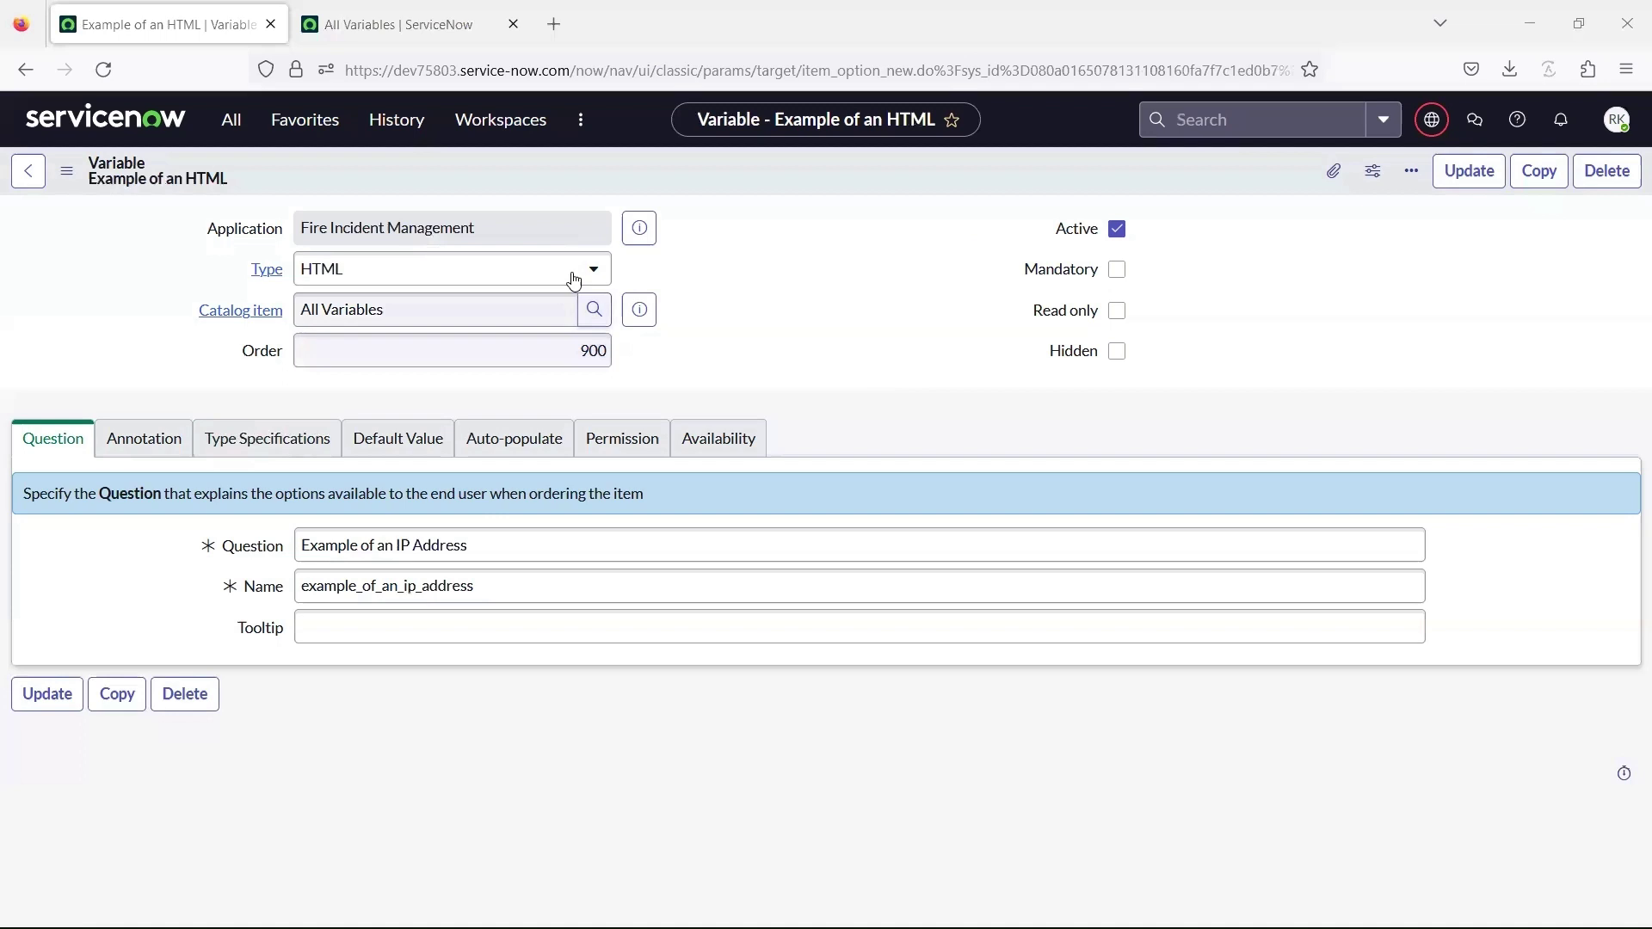
{"action": "left_click", "coordinate": [574, 272]}
{"action": "type", "text": "ip"}
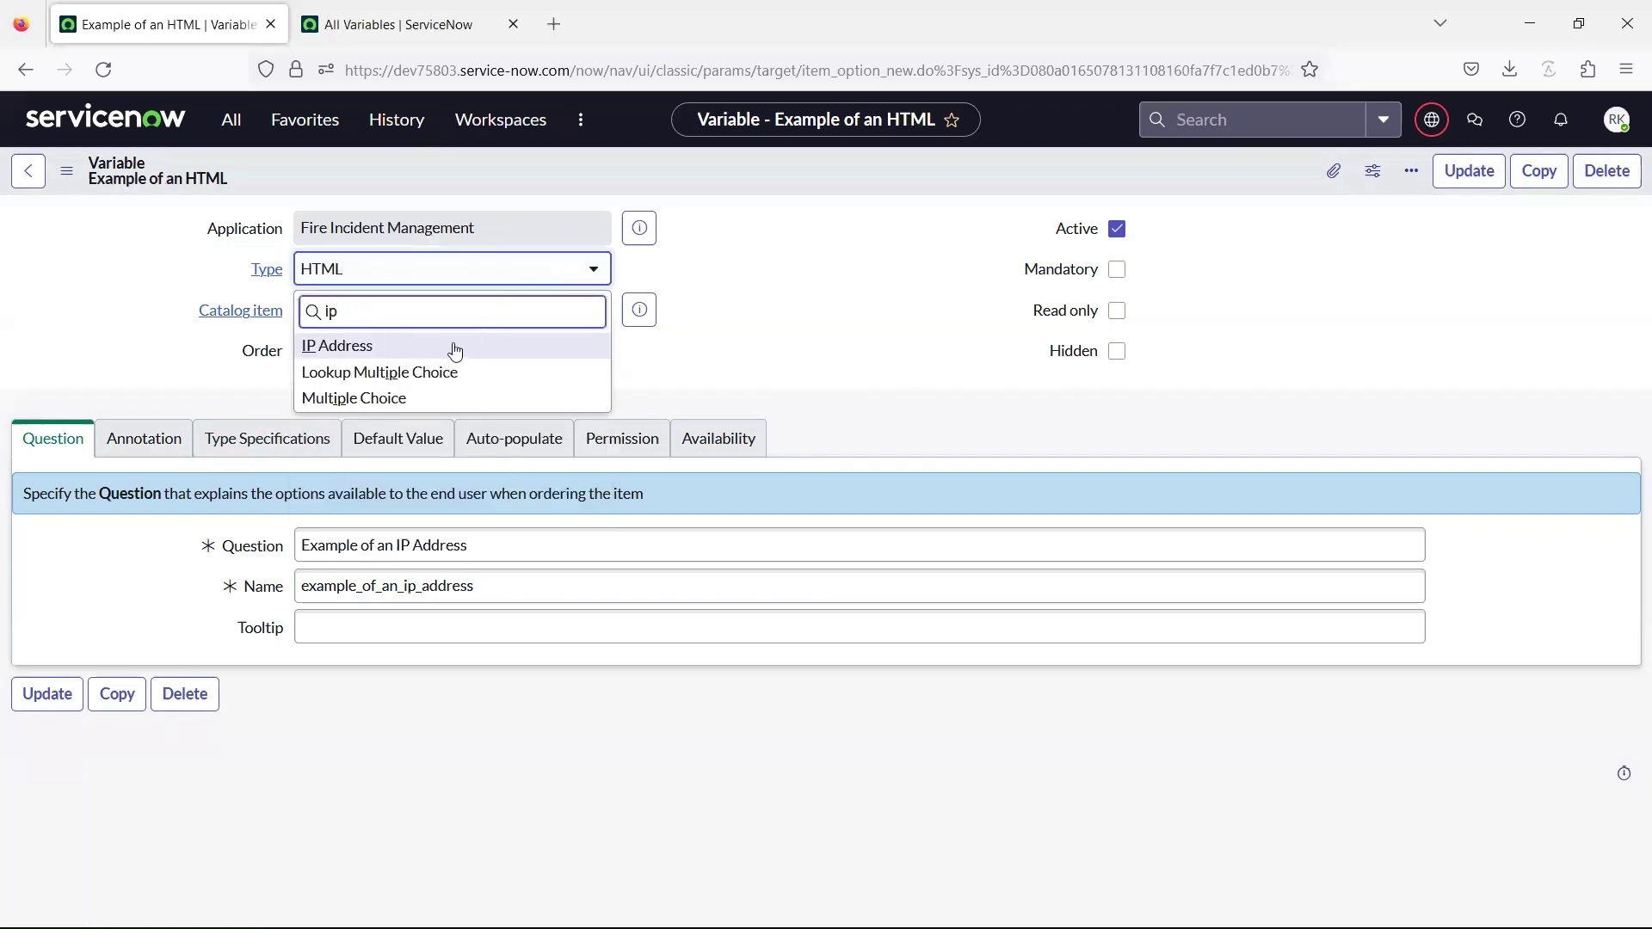
{"action": "left_click", "coordinate": [455, 347]}
{"action": "right_click", "coordinate": [784, 189]}
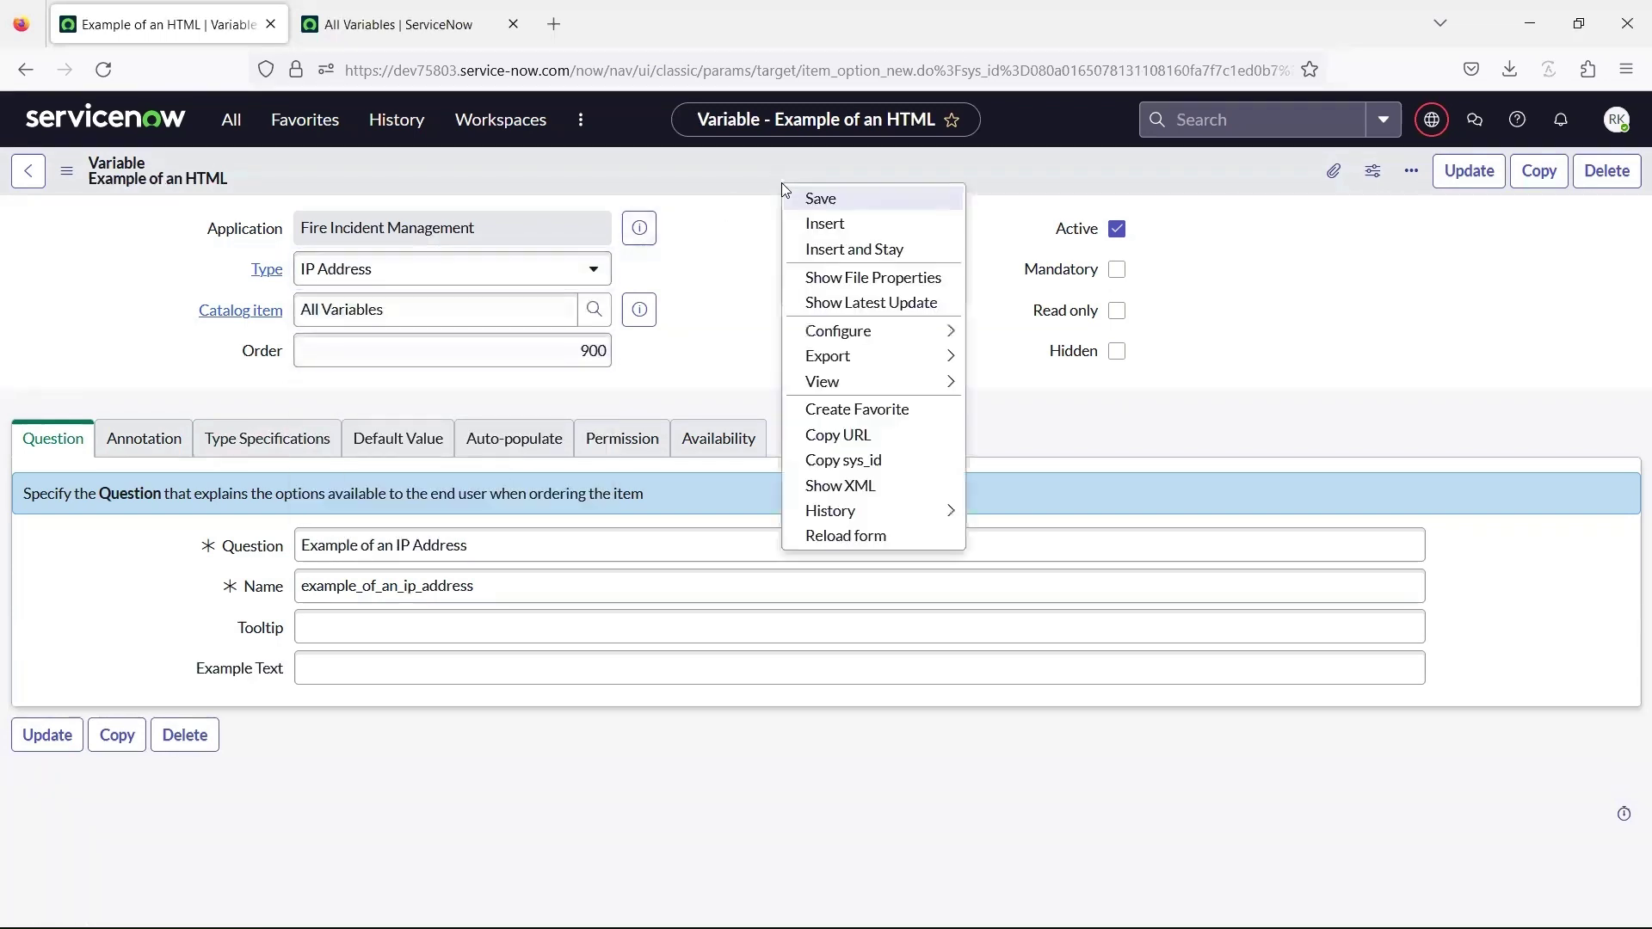
{"action": "left_click", "coordinate": [851, 251]}
{"action": "key", "text": "ctrl+Tab"}
{"action": "key", "text": "F5"}
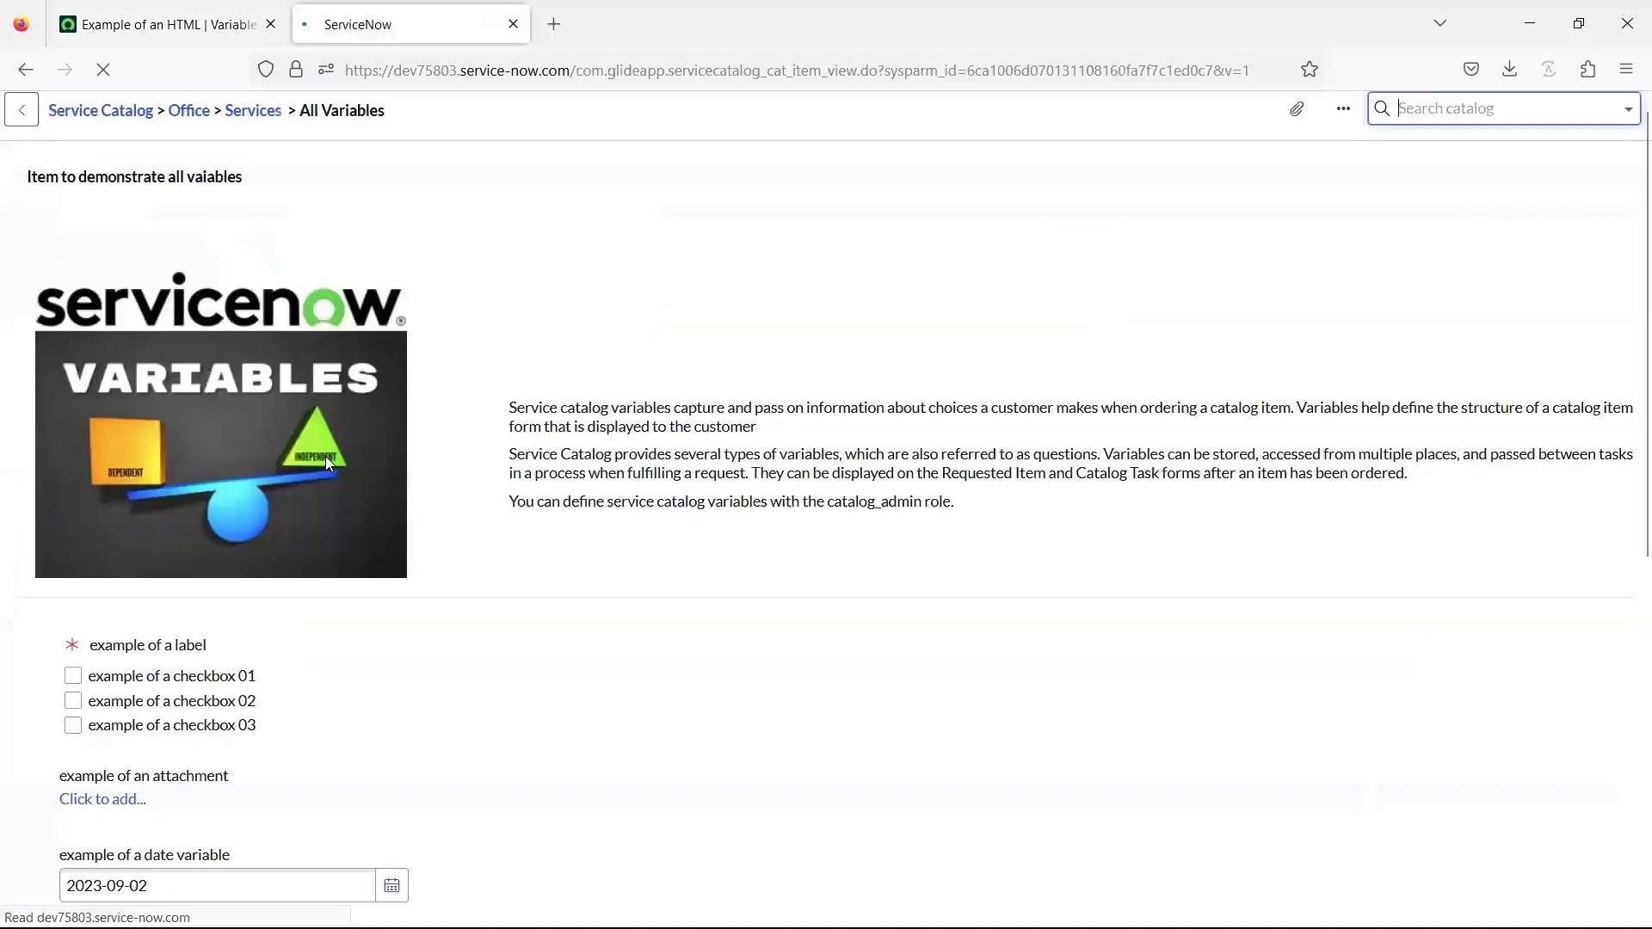
{"action": "scroll", "coordinate": [327, 460], "scroll_direction": "down", "scroll_amount": 8}
{"action": "scroll", "coordinate": [330, 465], "scroll_direction": "up", "scroll_amount": 1}
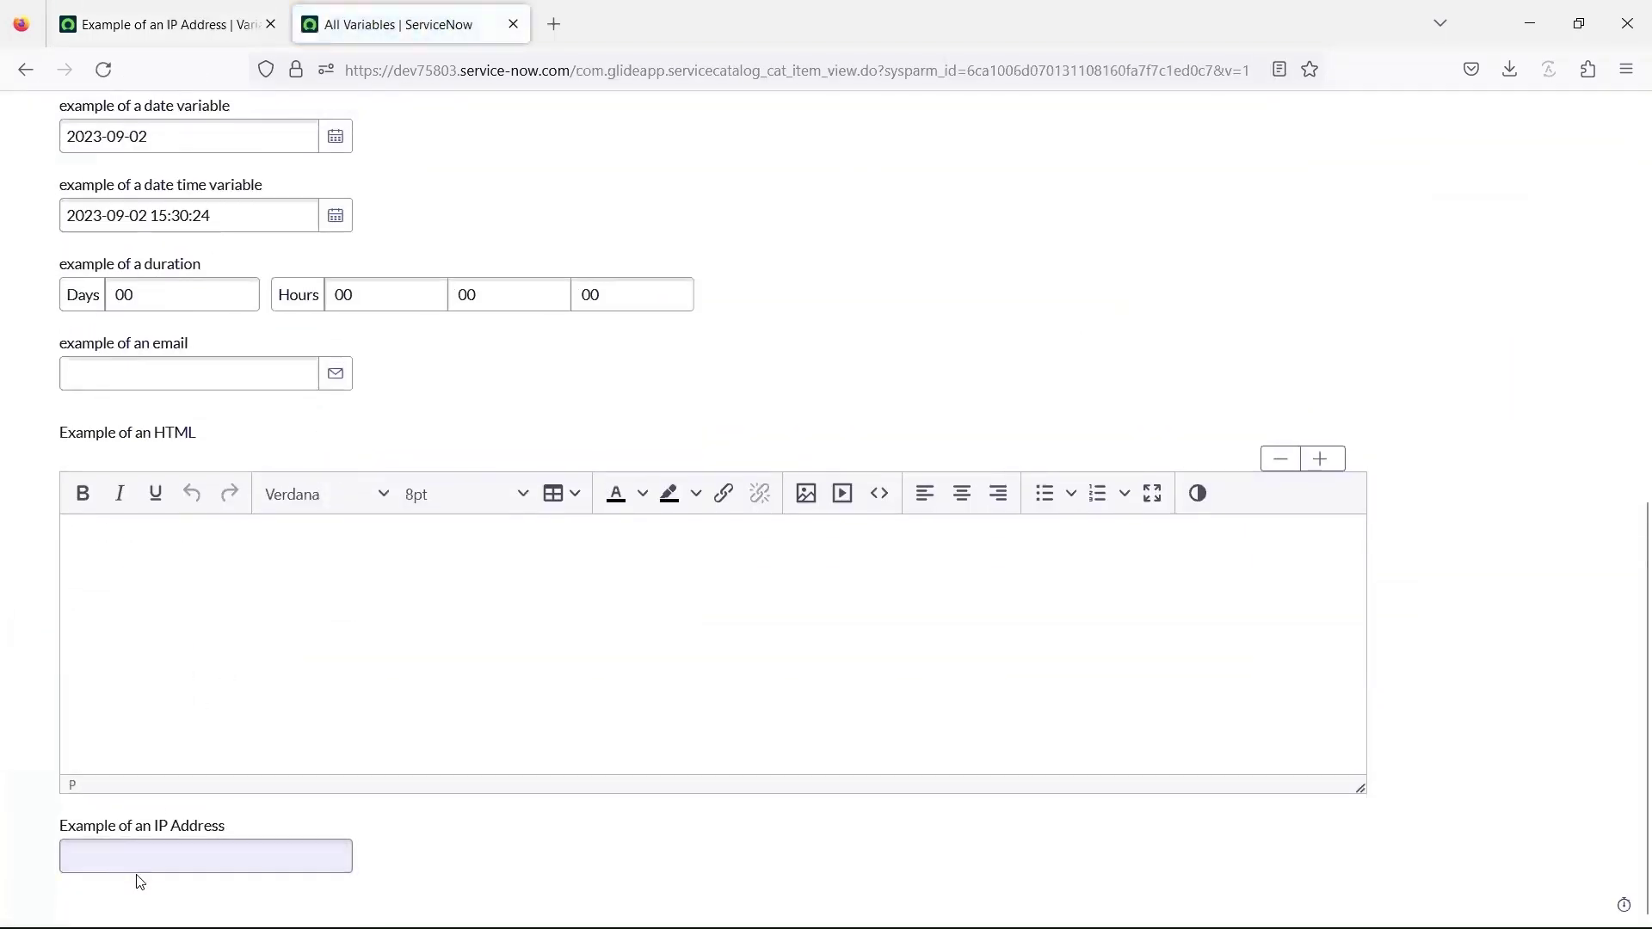
Insert a Lookup Select Box variable with Incident-based type specifications
{"action": "key", "text": "ctrl+Tab"}
{"action": "left_click", "coordinate": [599, 274]}
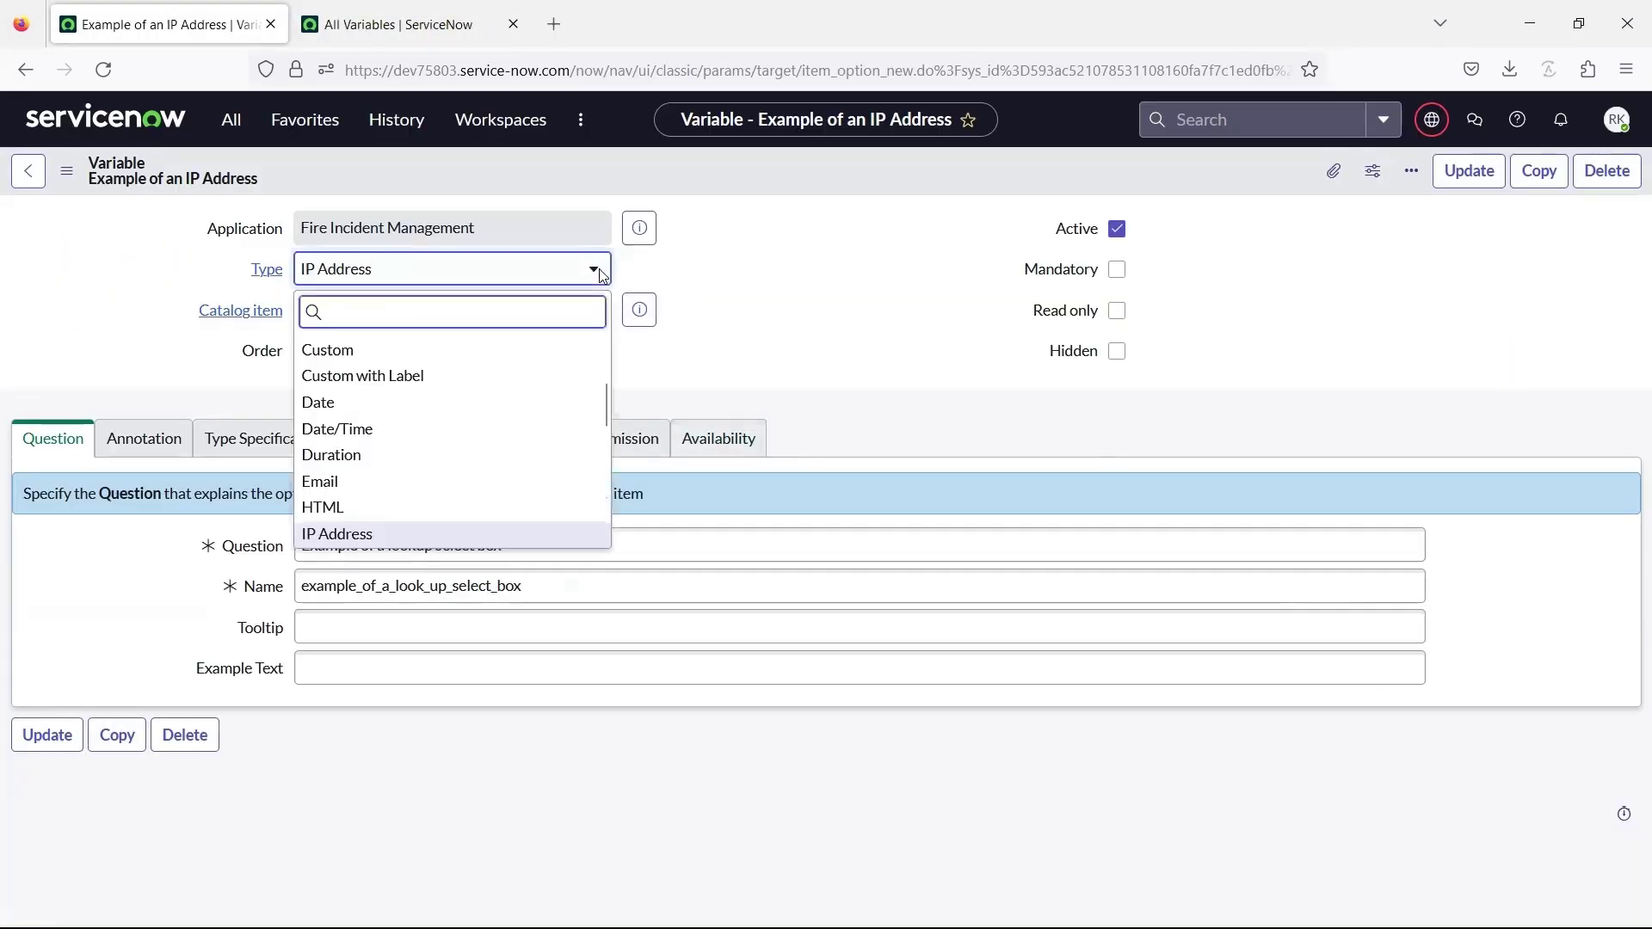
{"action": "type", "text": "look"}
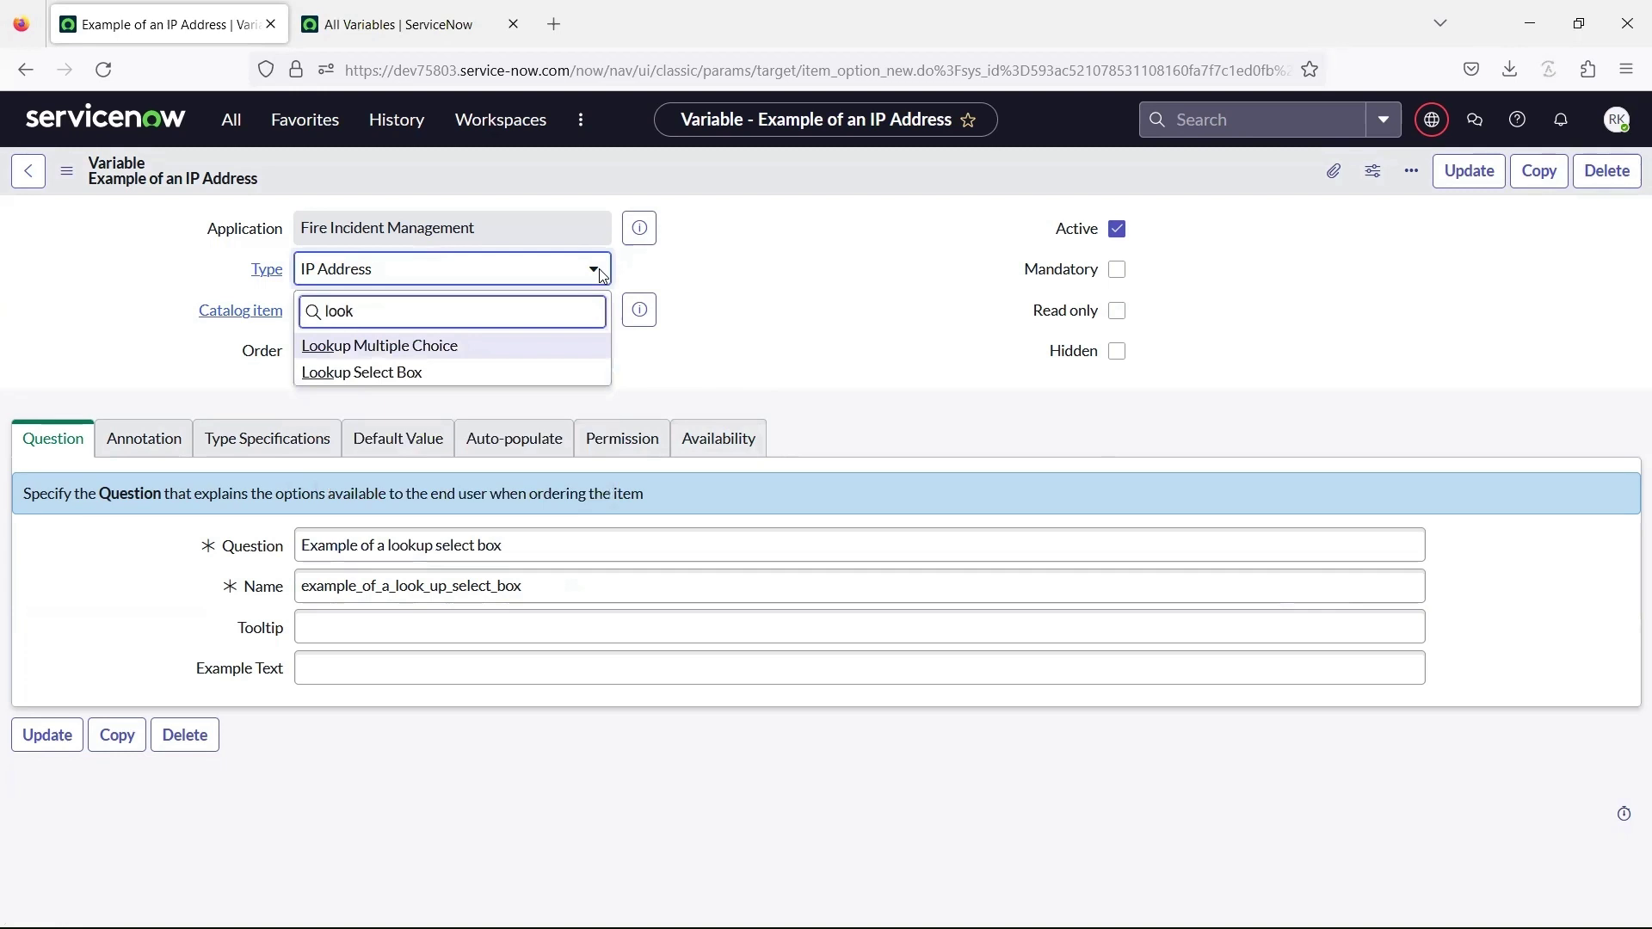
{"action": "left_click", "coordinate": [505, 372]}
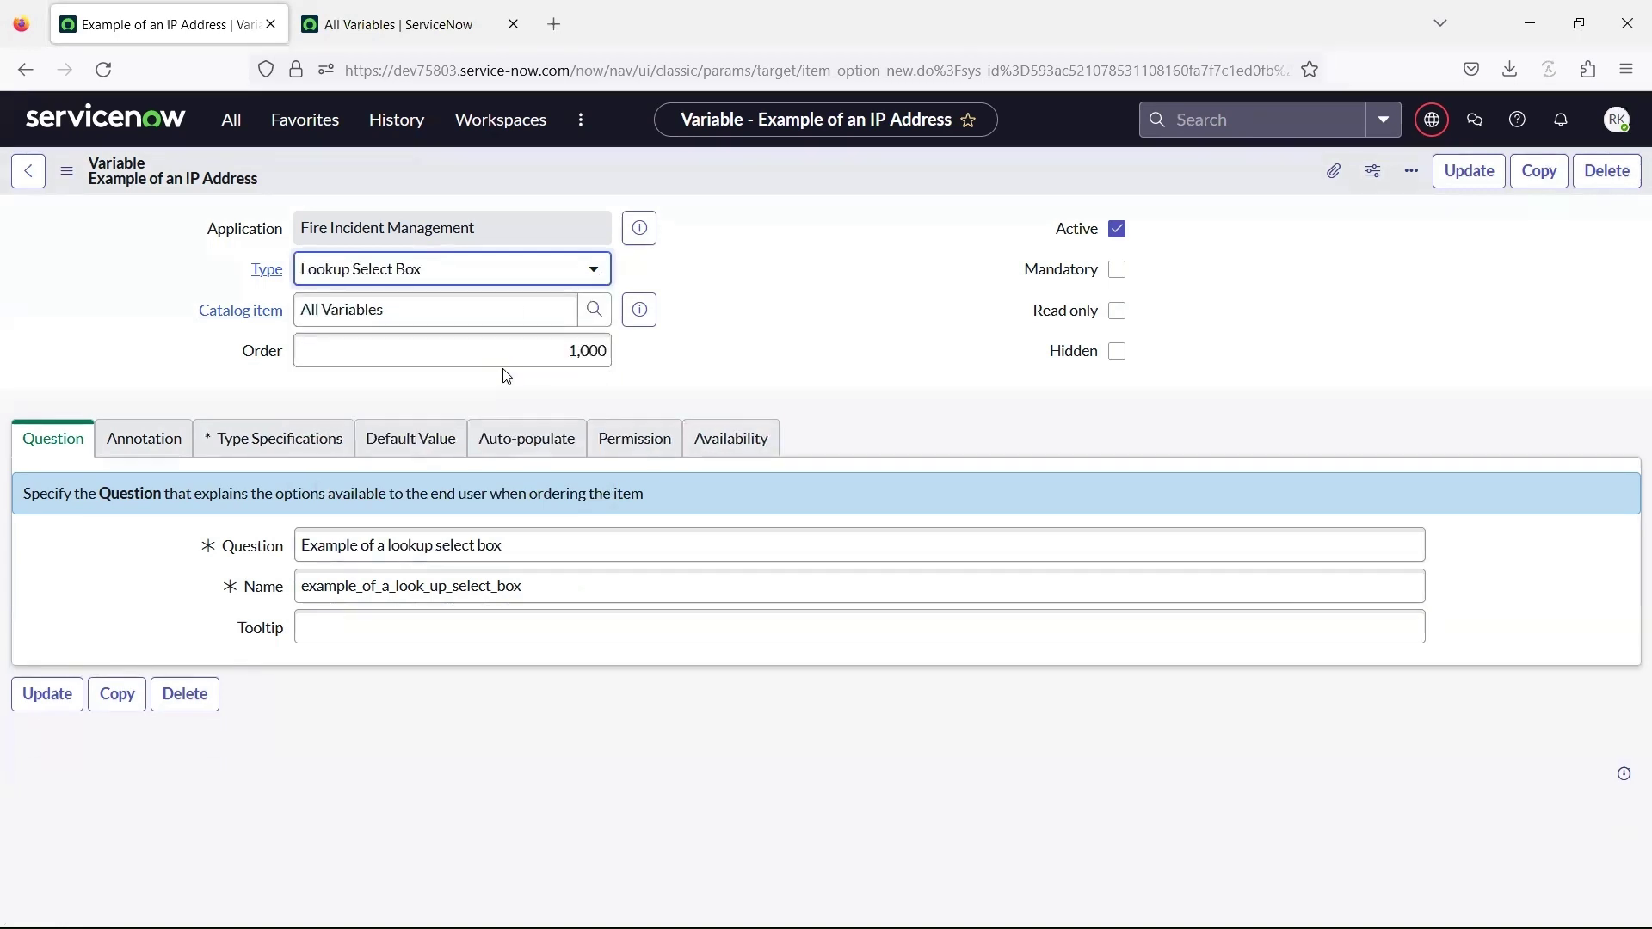
{"action": "left_click", "coordinate": [272, 438]}
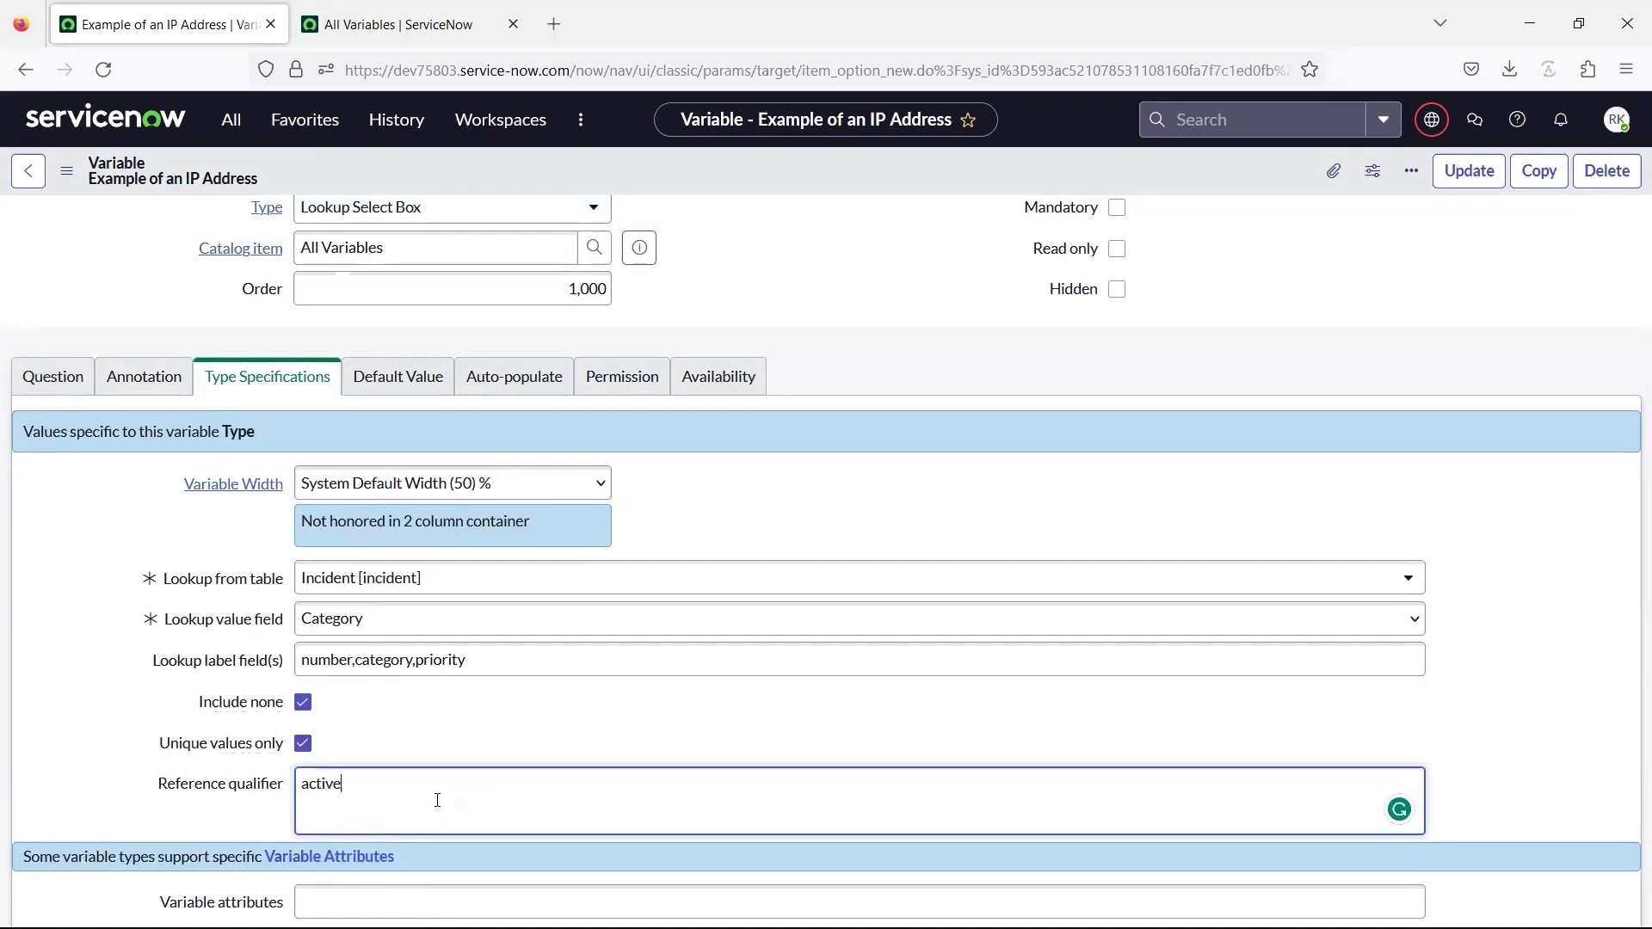
{"action": "type", "text": "ue"}
{"action": "scroll", "coordinate": [866, 258], "scroll_direction": "up", "scroll_amount": 1}
{"action": "right_click", "coordinate": [866, 177]}
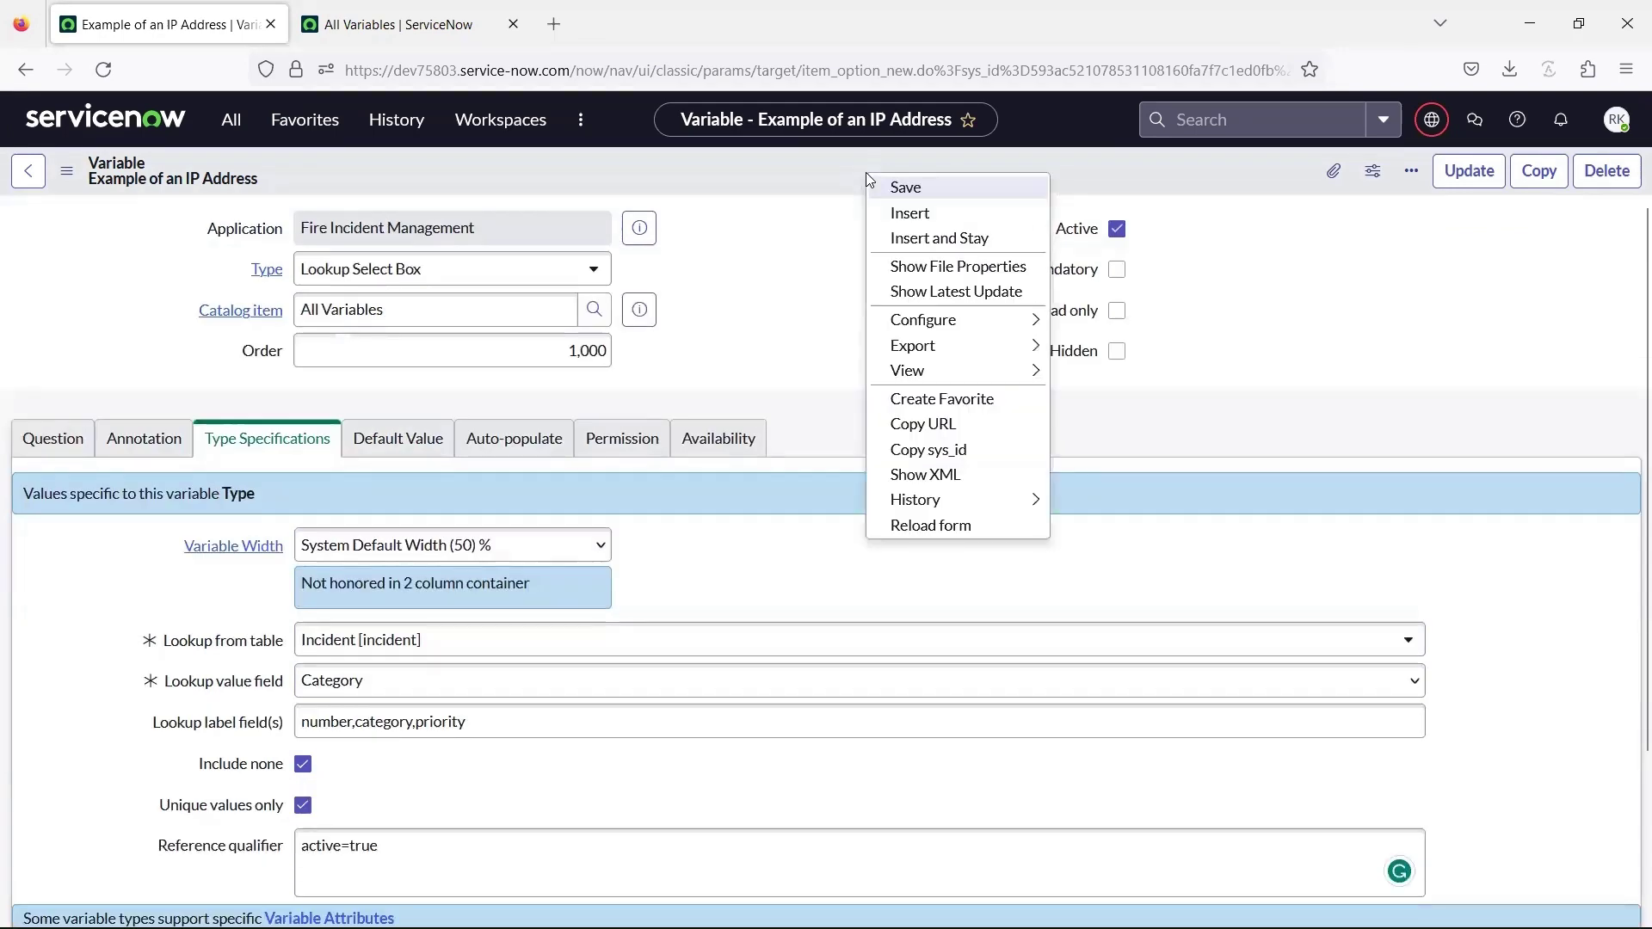
{"action": "left_click", "coordinate": [926, 239]}
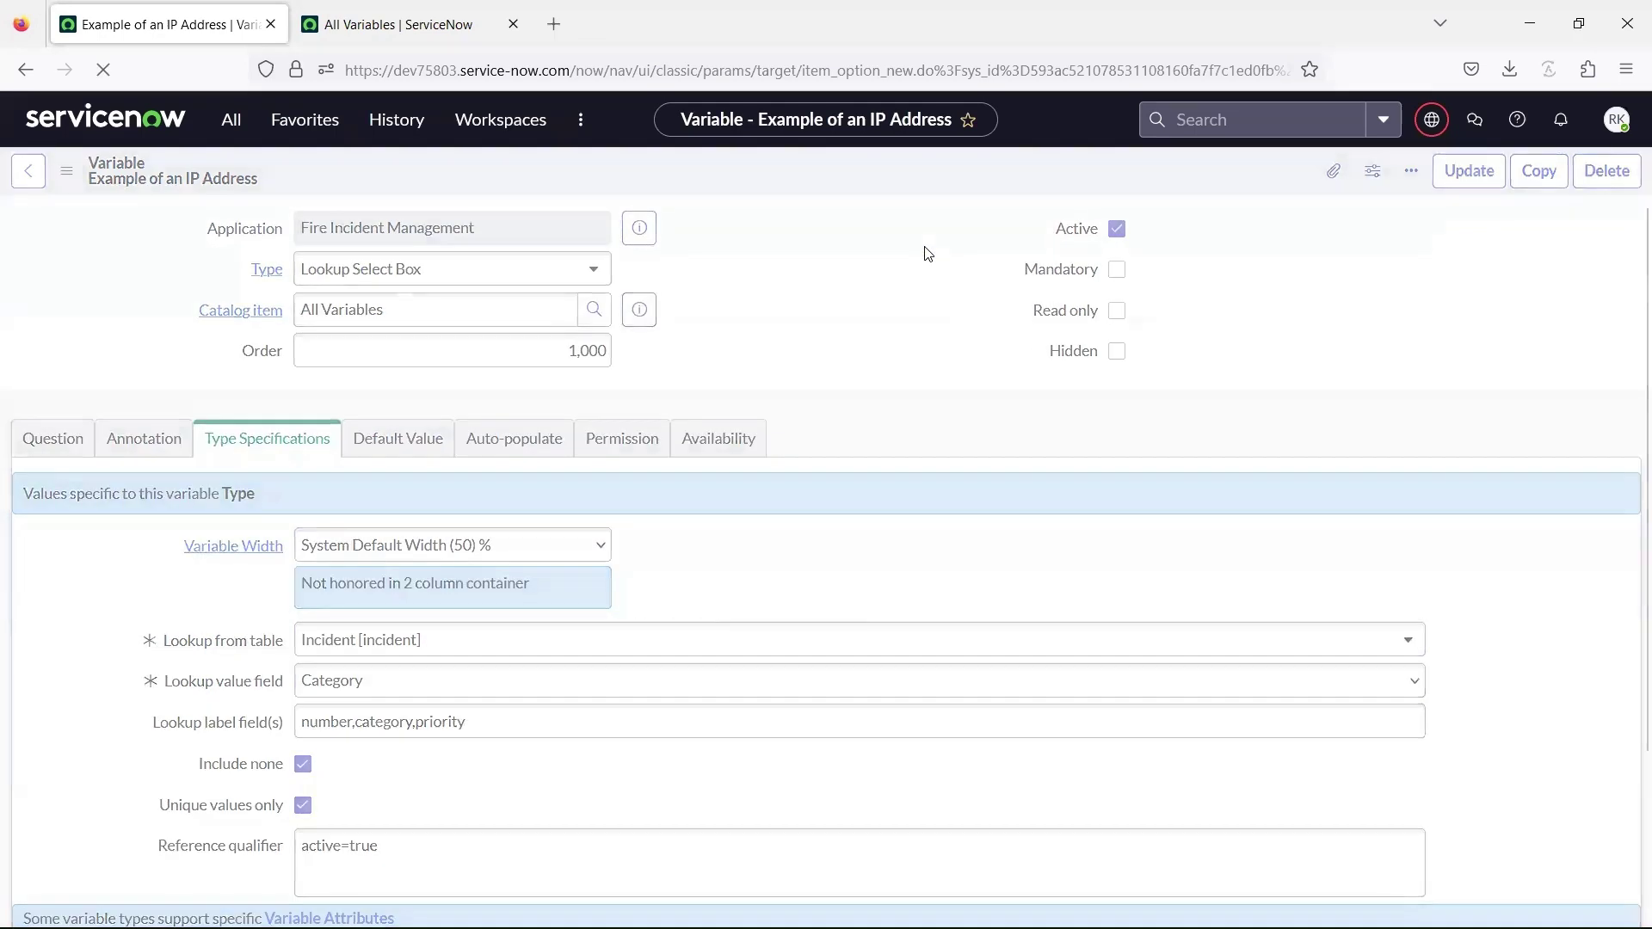
Reload the order form and check the incident choices in the lookup select box
{"action": "left_click", "coordinate": [395, 24]}
{"action": "left_click", "coordinate": [103, 69]}
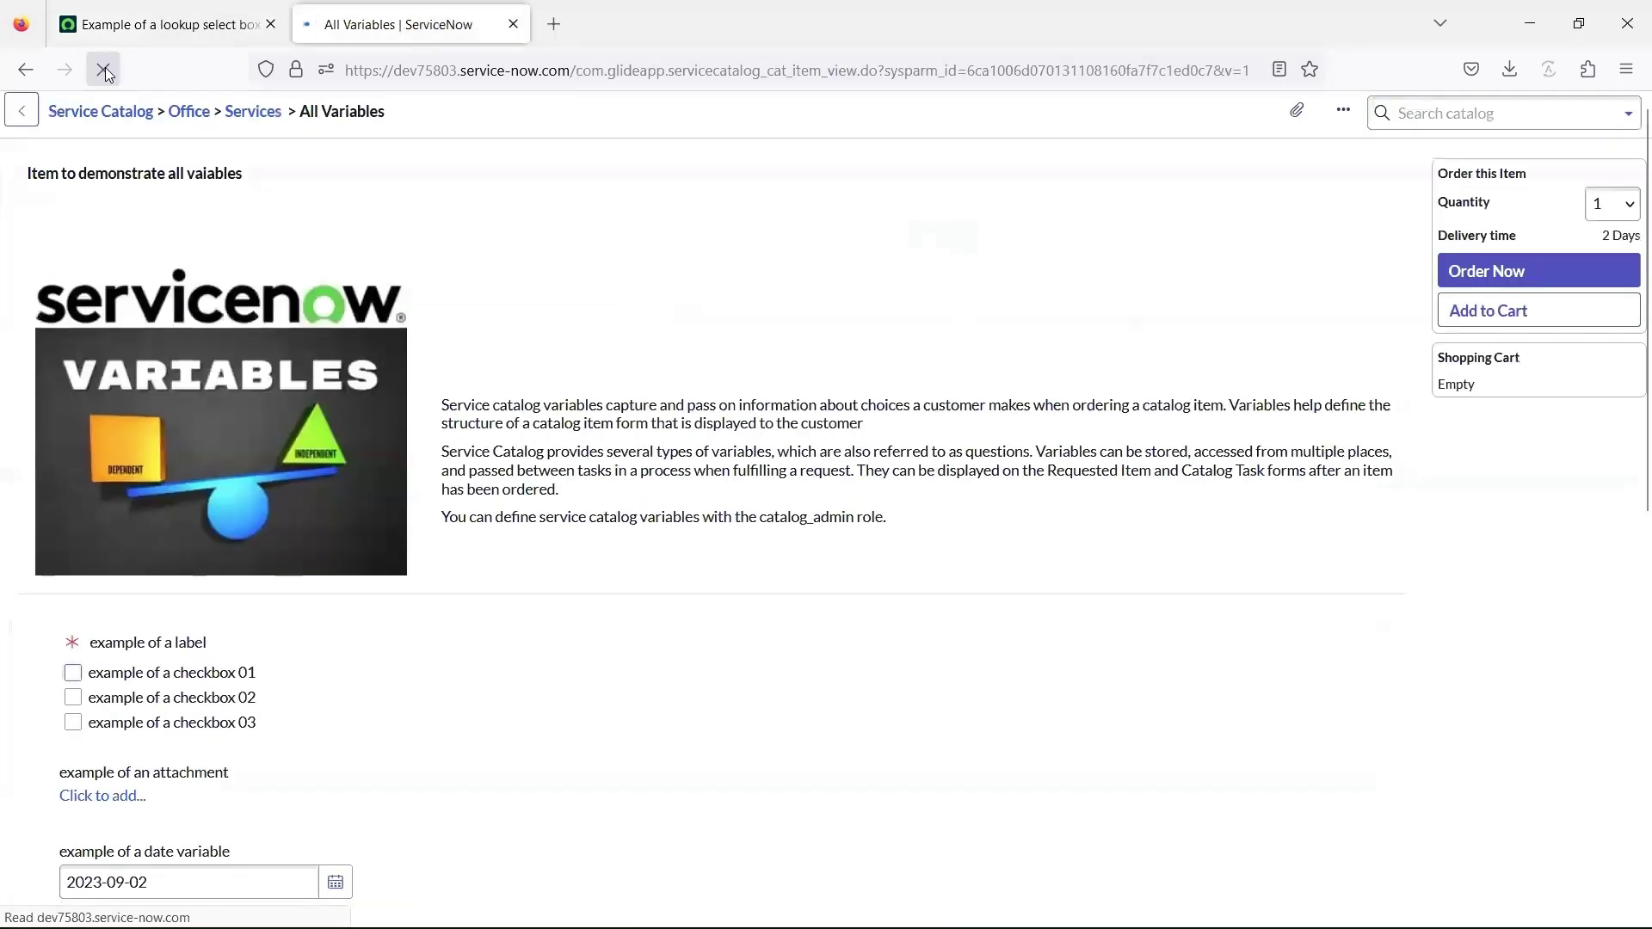
{"action": "scroll", "coordinate": [448, 317], "scroll_direction": "down", "scroll_amount": 2}
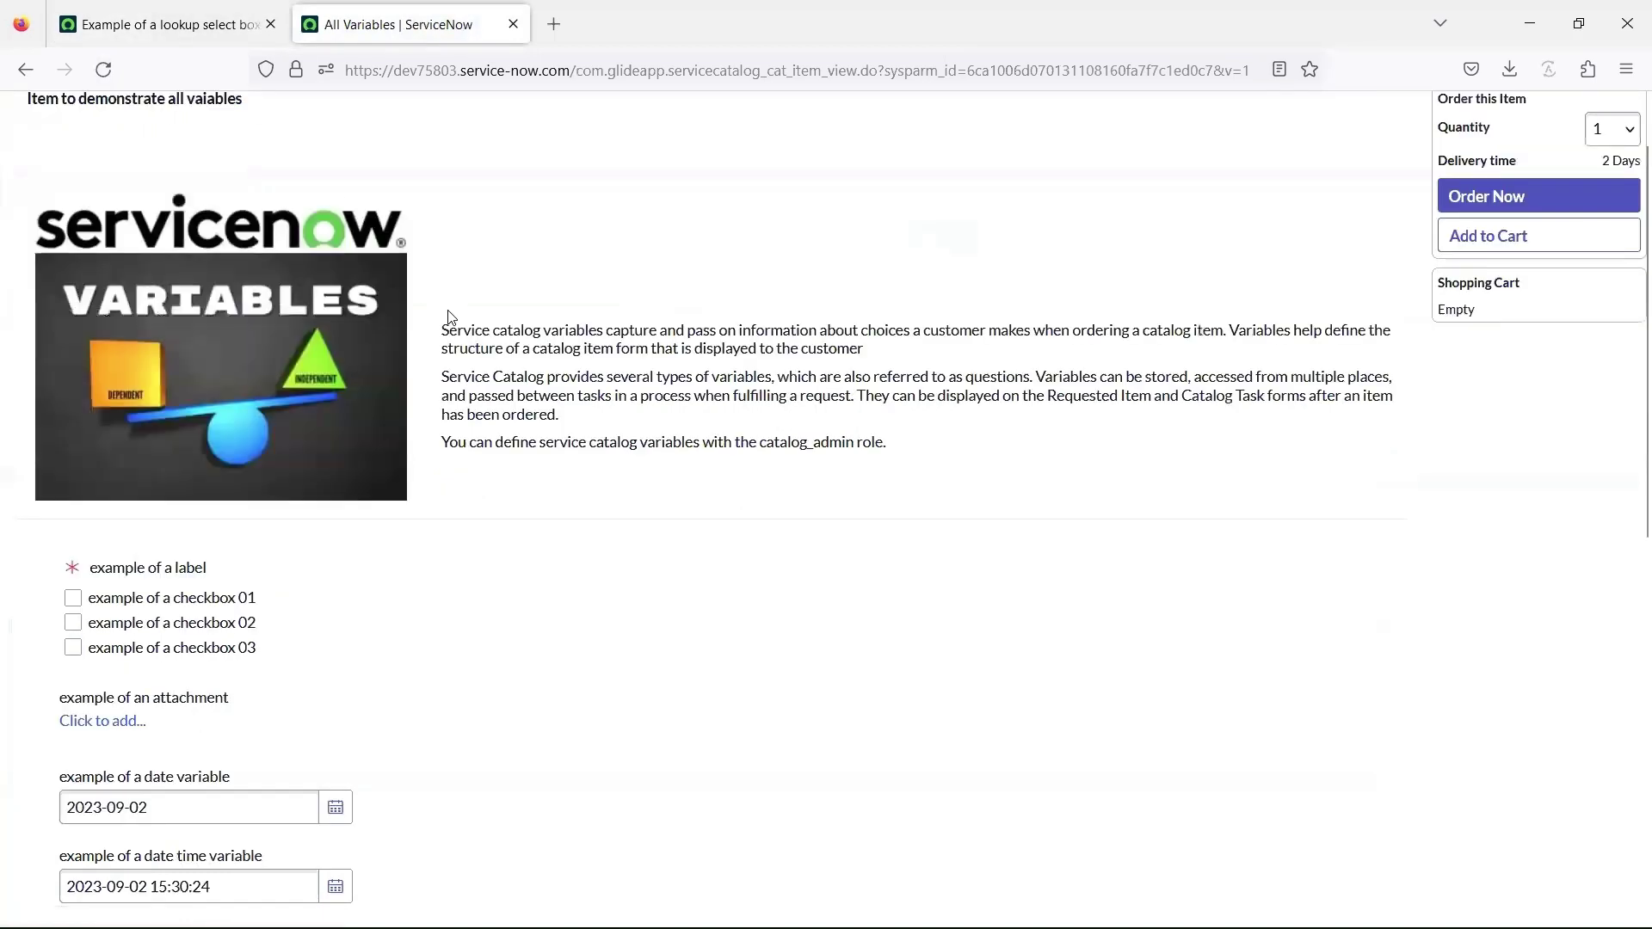
{"action": "scroll", "coordinate": [448, 317], "scroll_direction": "down", "scroll_amount": 8}
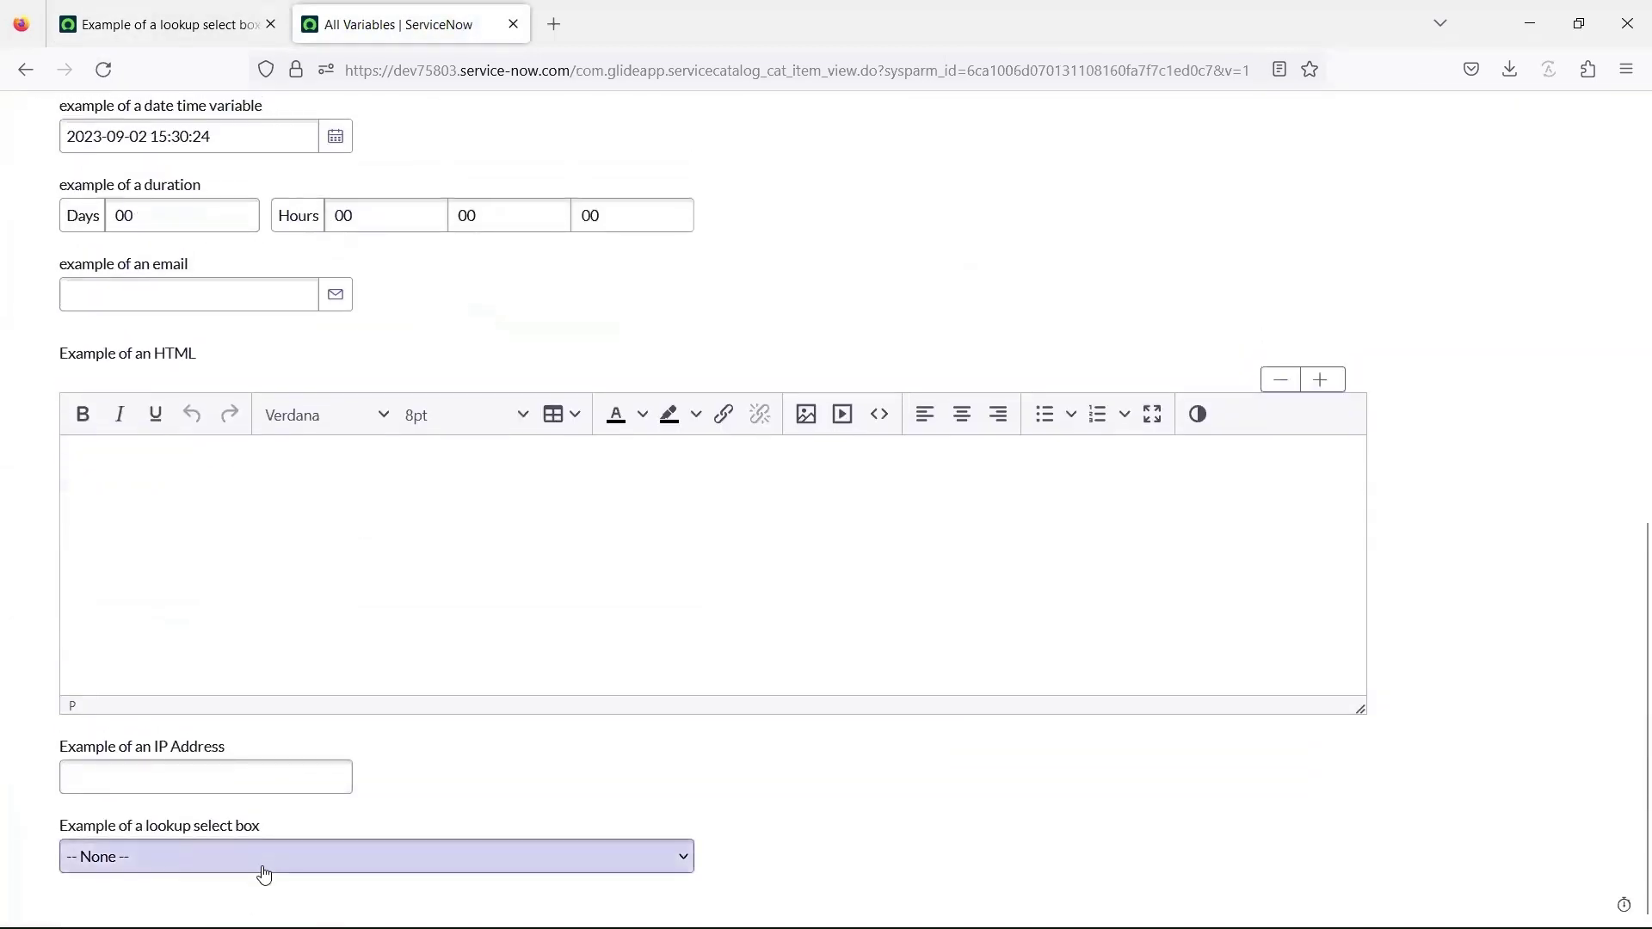
{"action": "left_click", "coordinate": [265, 876]}
Insert 'Example of a lookup multiple choice' as a Lookup Multiple Choice variable and preview its incident radio options
{"action": "key", "text": "ctrl+Tab"}
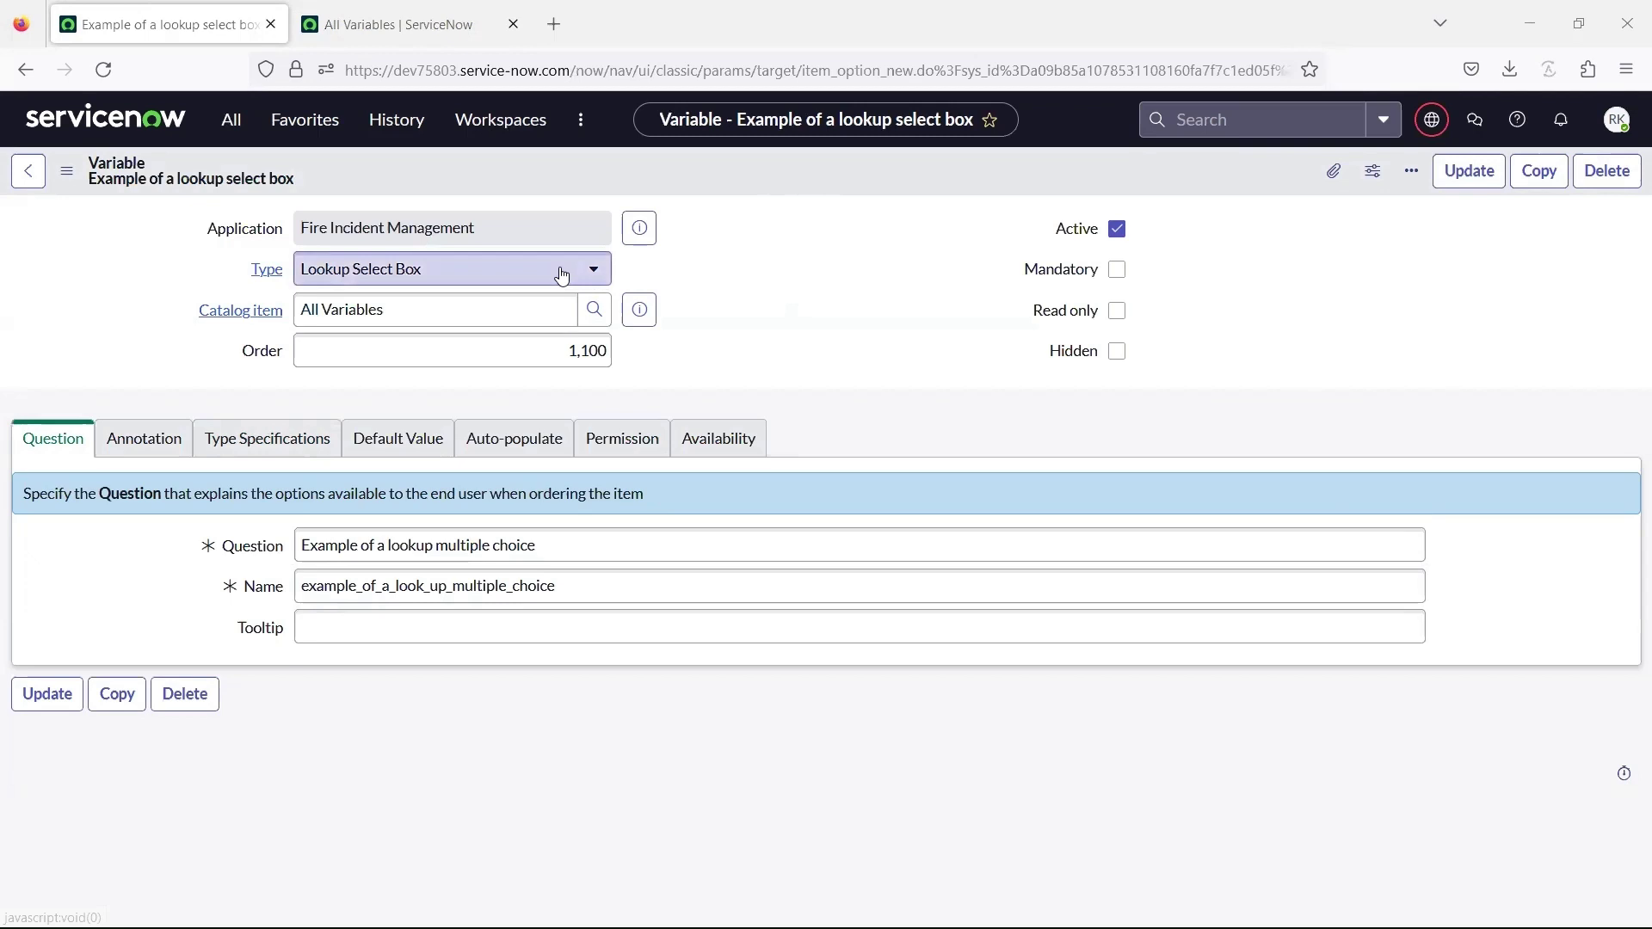
{"action": "left_click", "coordinate": [561, 271]}
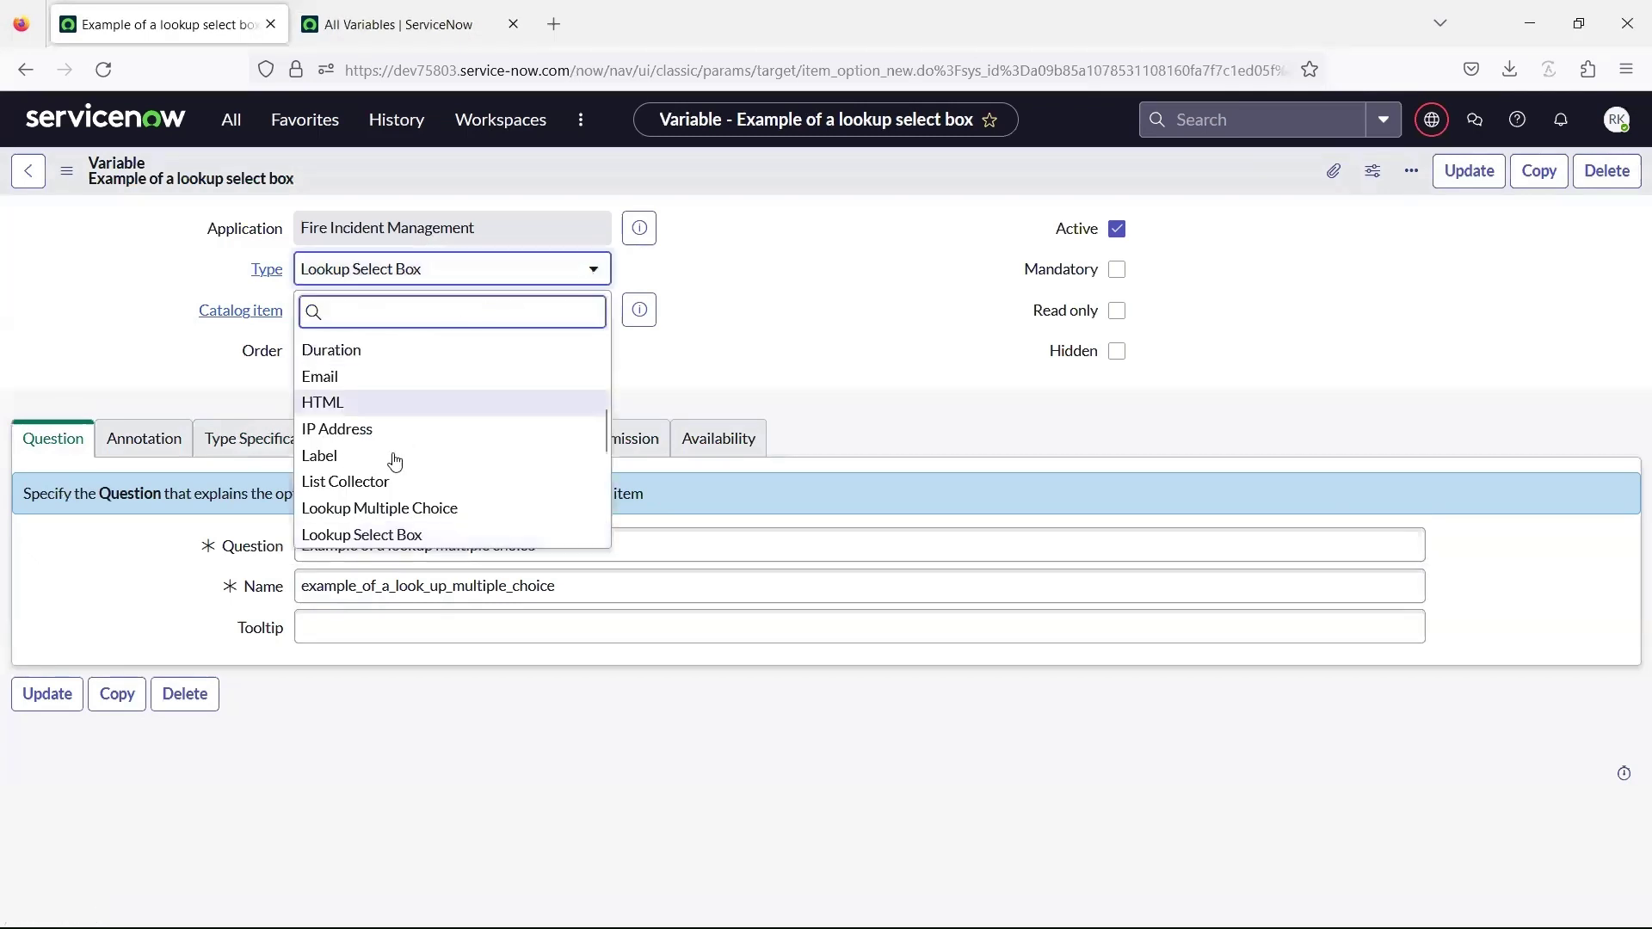
{"action": "left_click", "coordinate": [391, 509]}
{"action": "right_click", "coordinate": [816, 162]}
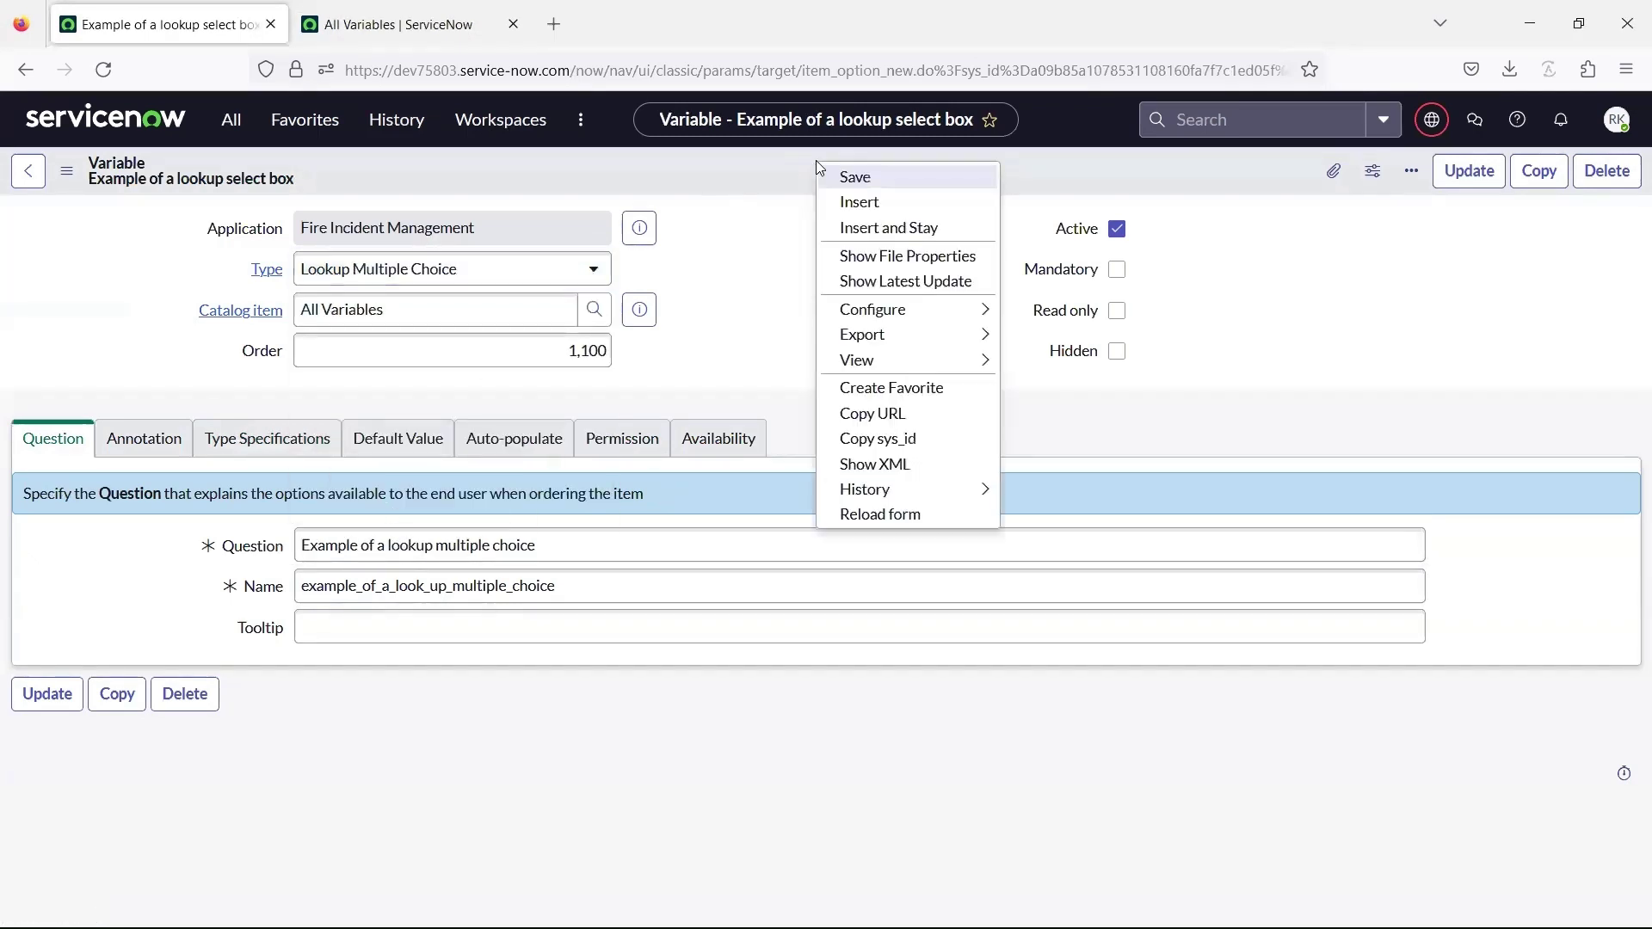
{"action": "left_click", "coordinate": [886, 228]}
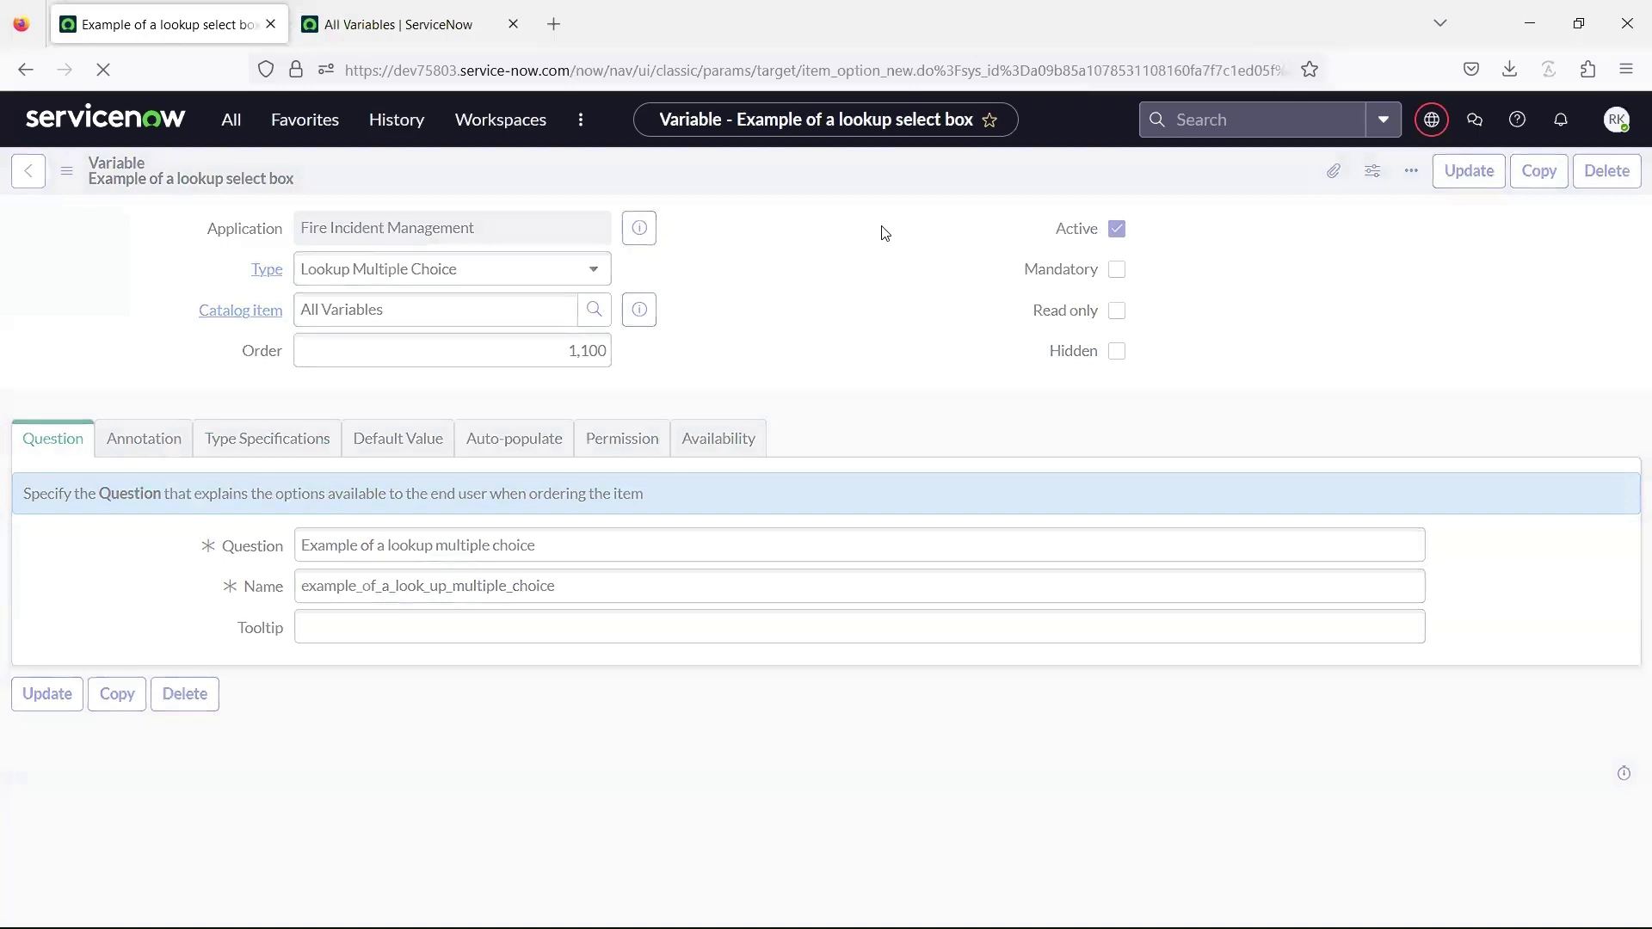
{"action": "left_click", "coordinate": [369, 8]}
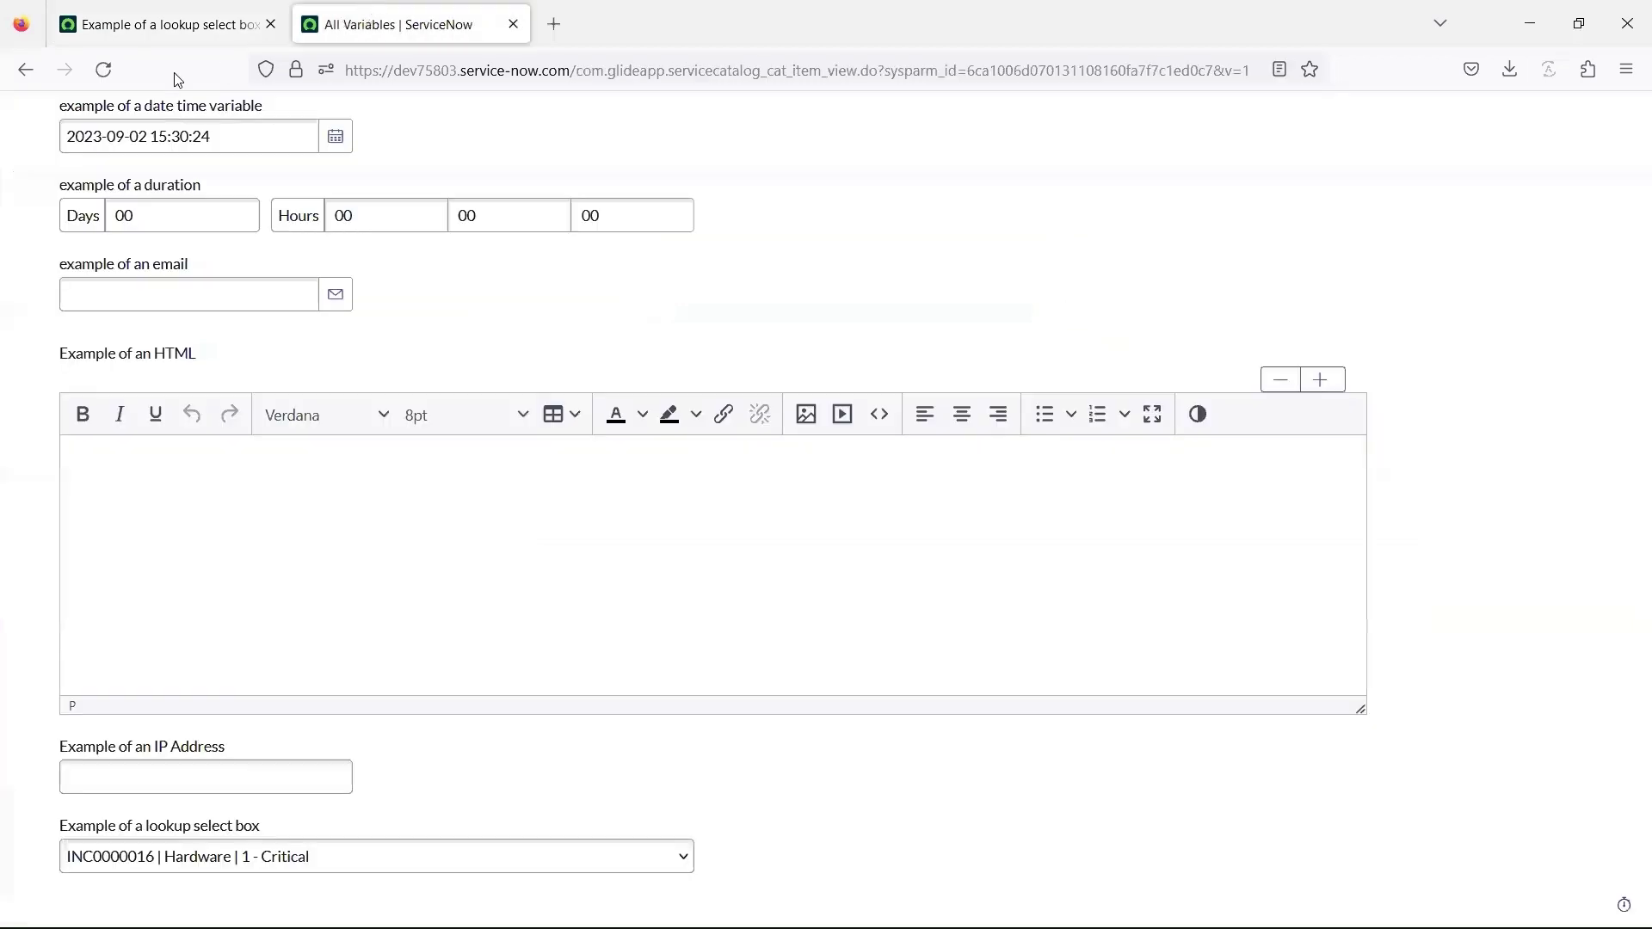
{"action": "left_click", "coordinate": [102, 68]}
{"action": "scroll", "coordinate": [833, 553], "scroll_direction": "down", "scroll_amount": 10}
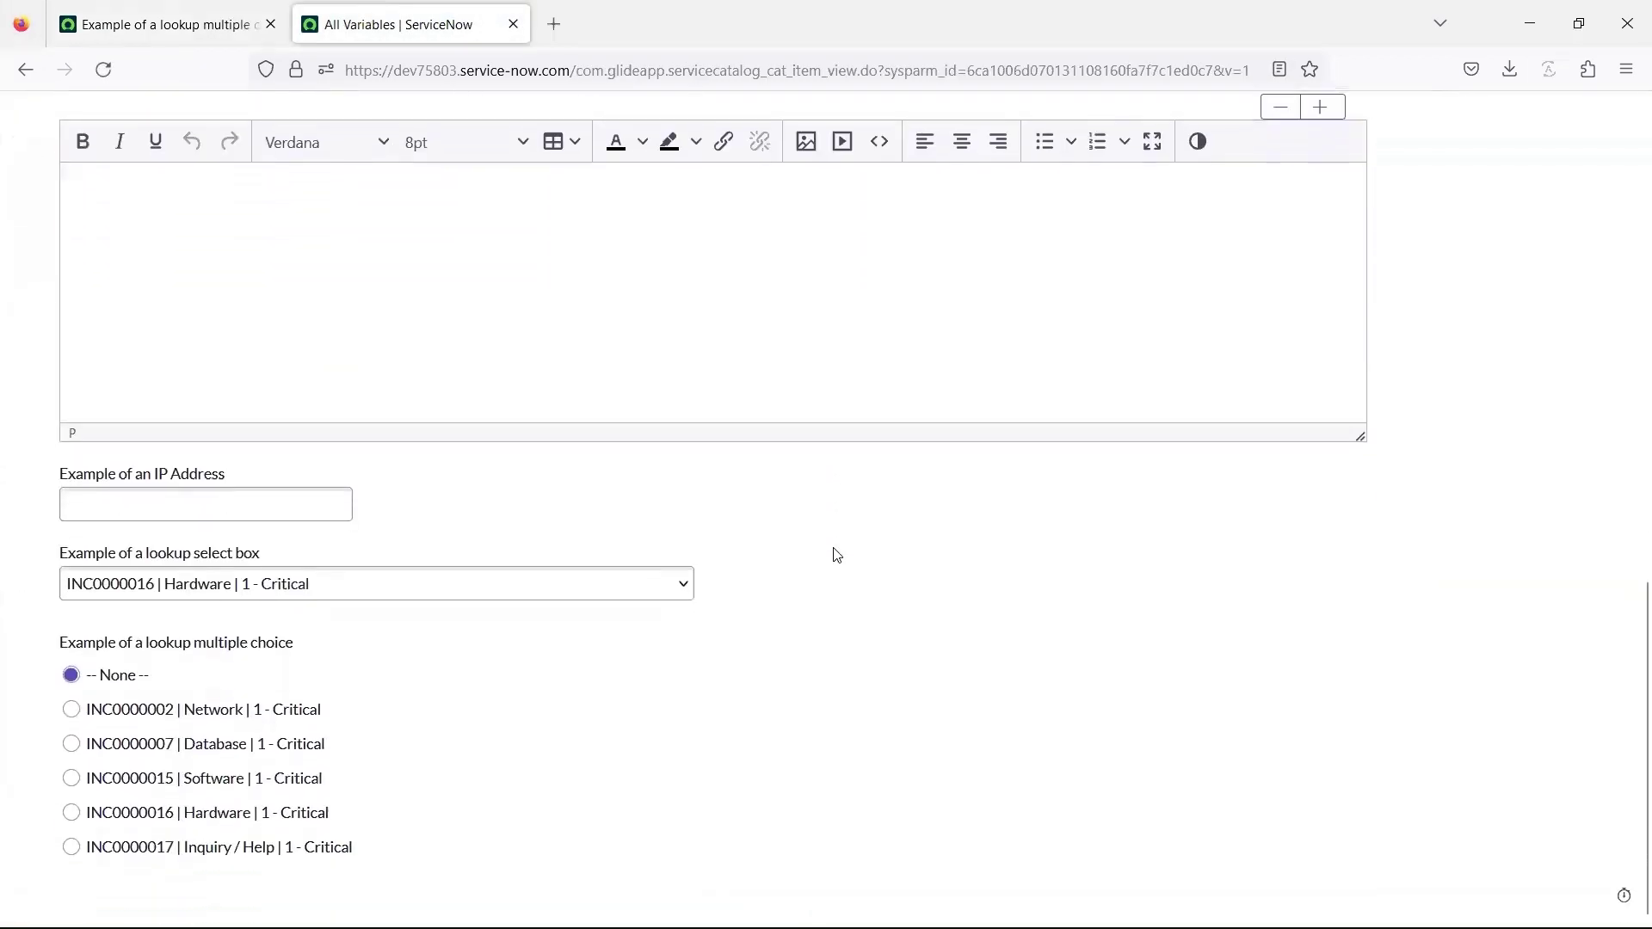
Make the variable a List Collector over the Incident table and add glide_ variable attributes
{"action": "key", "text": "ctrl+shift+Tab"}
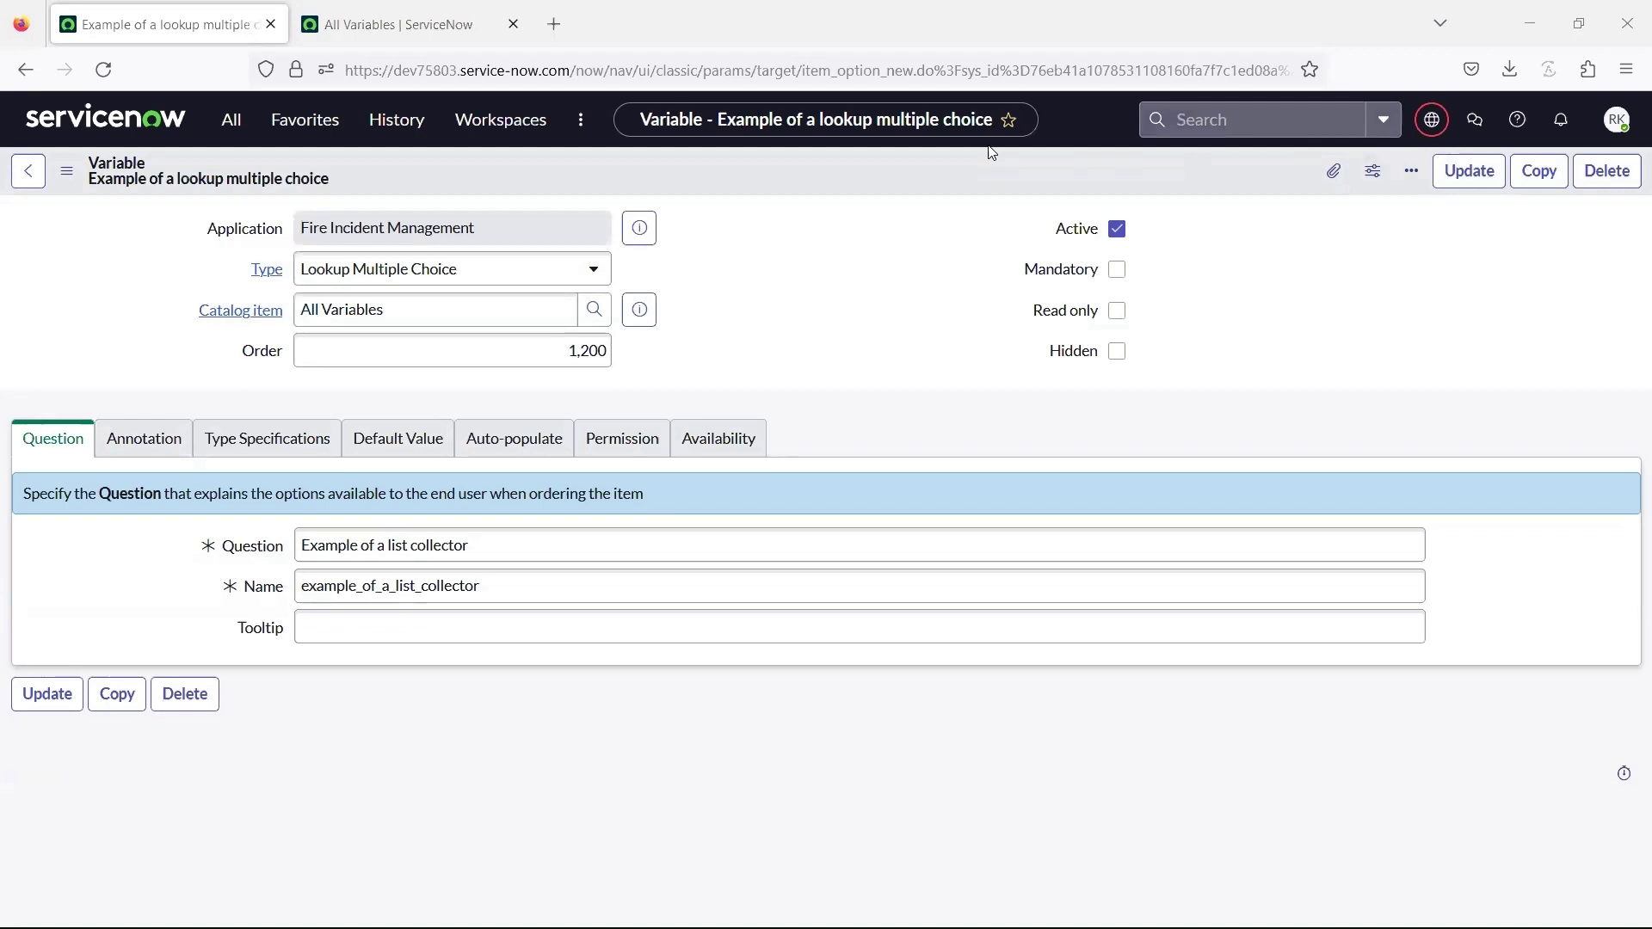
{"action": "left_click", "coordinate": [595, 267]}
{"action": "type", "text": "list"}
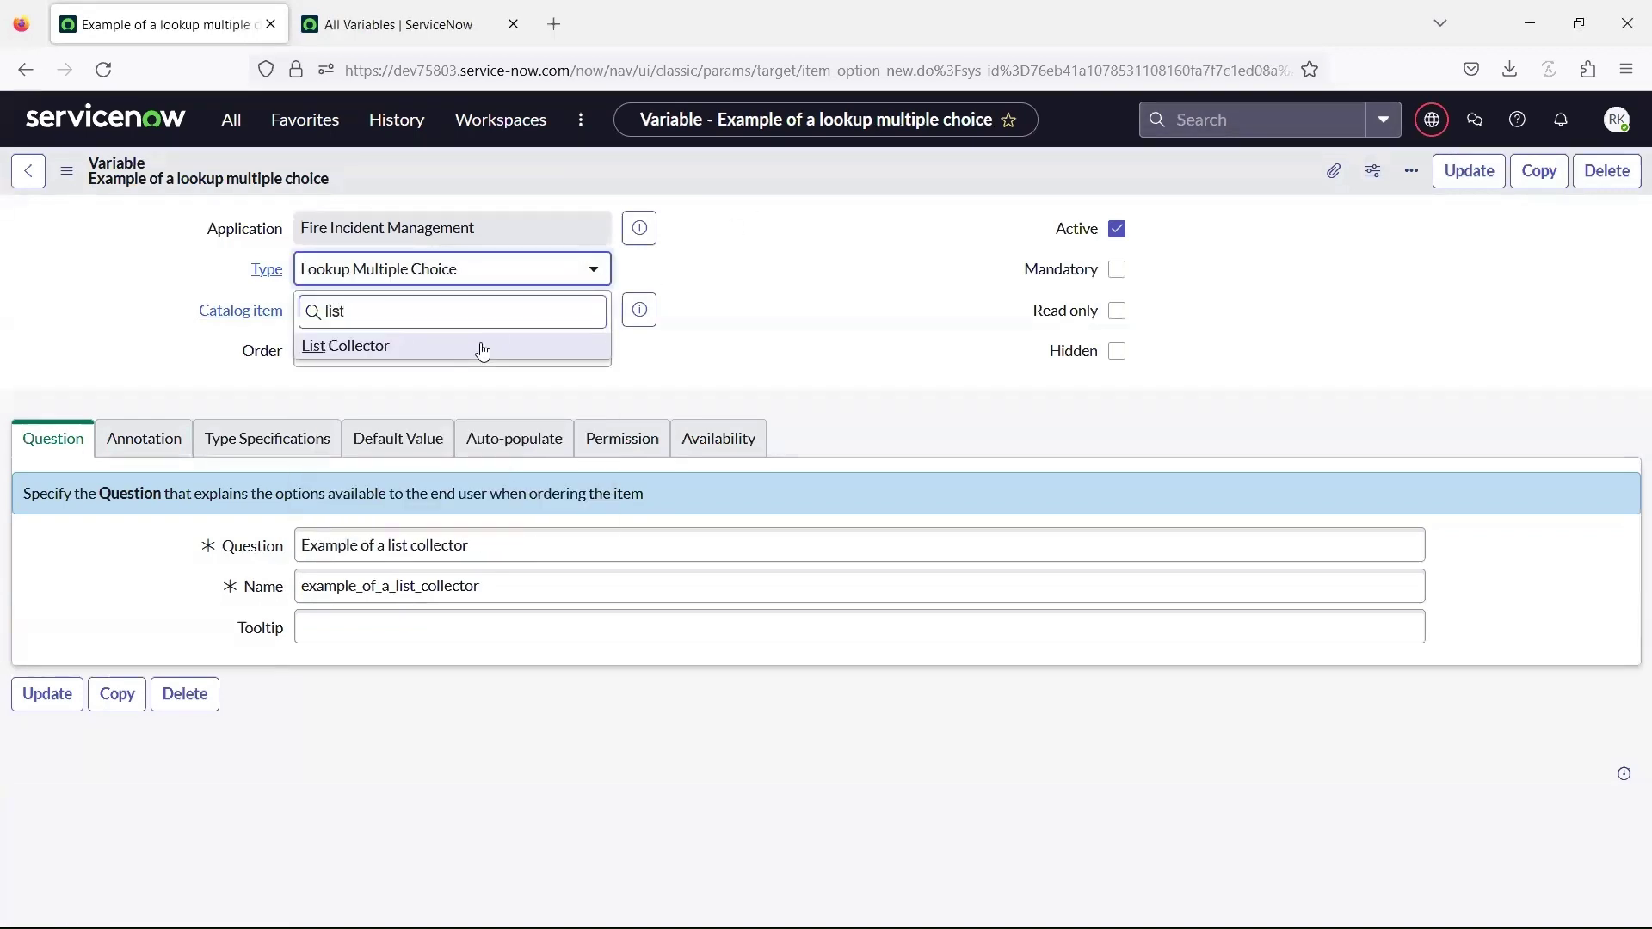
{"action": "left_click", "coordinate": [482, 347]}
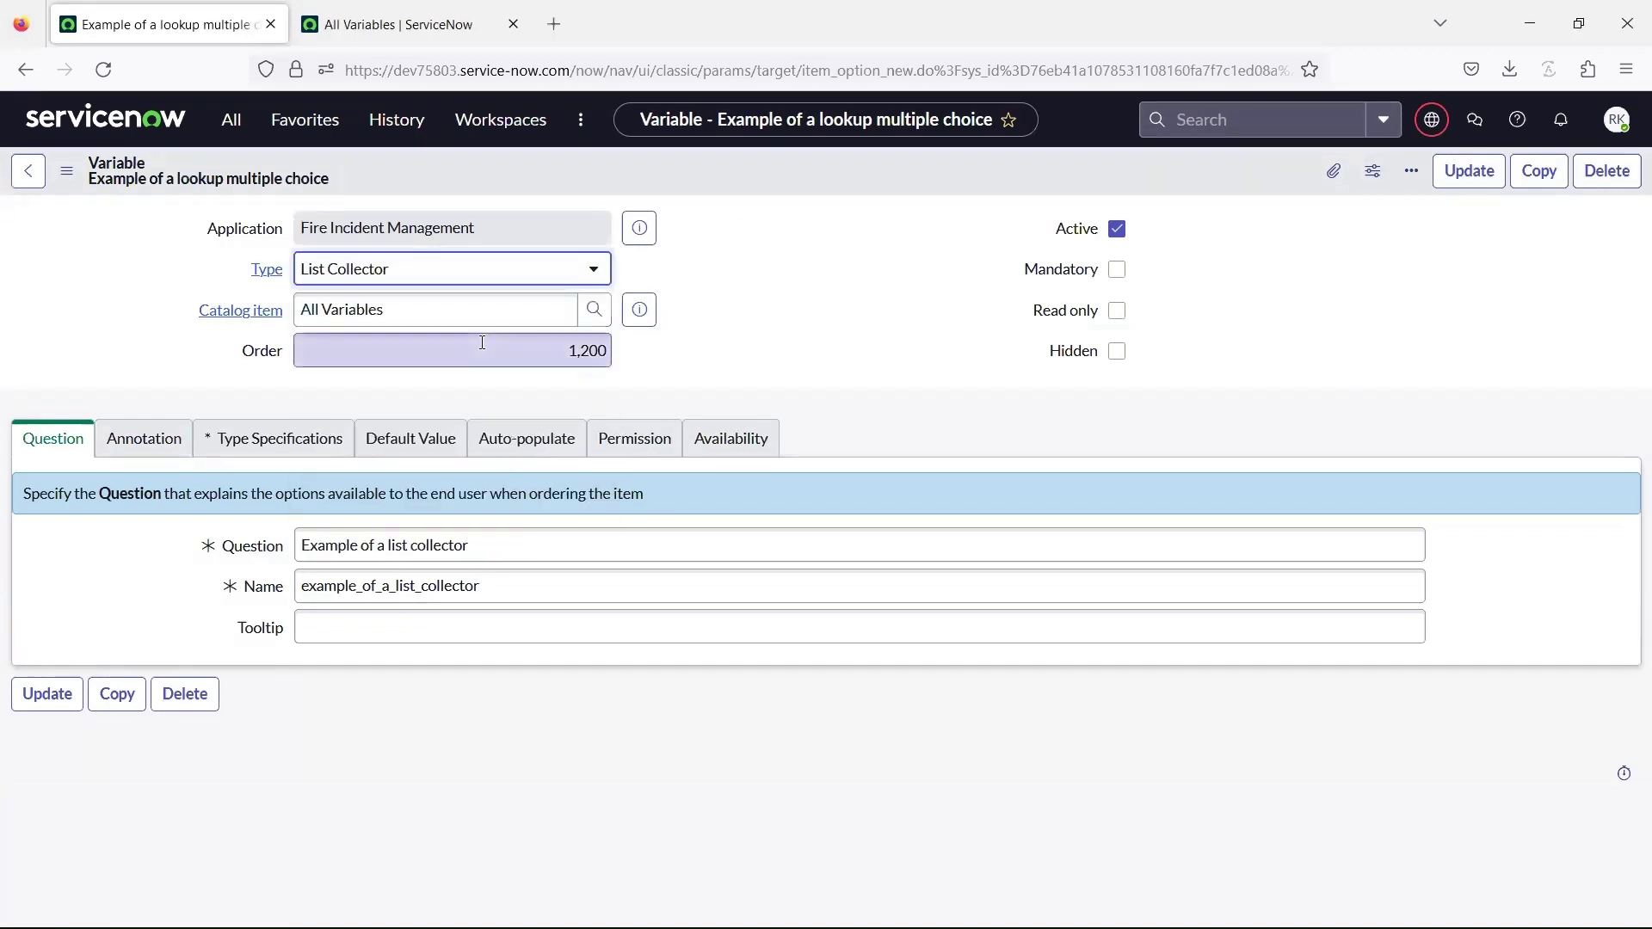
{"action": "left_click", "coordinate": [281, 446]}
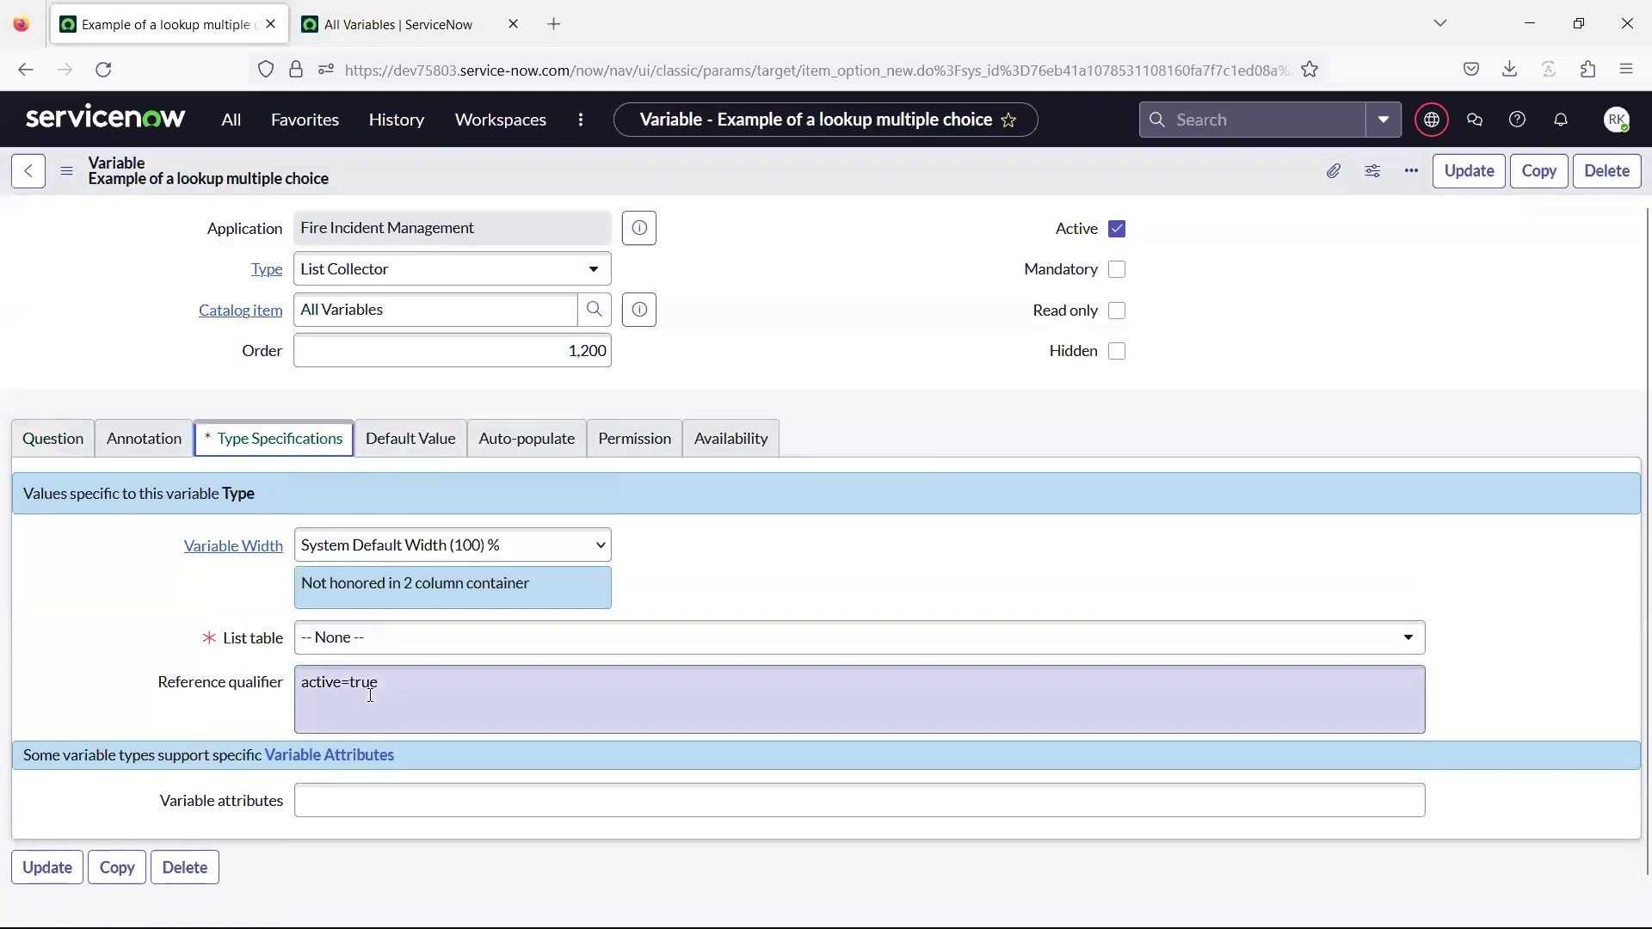
{"action": "left_click", "coordinate": [430, 803]}
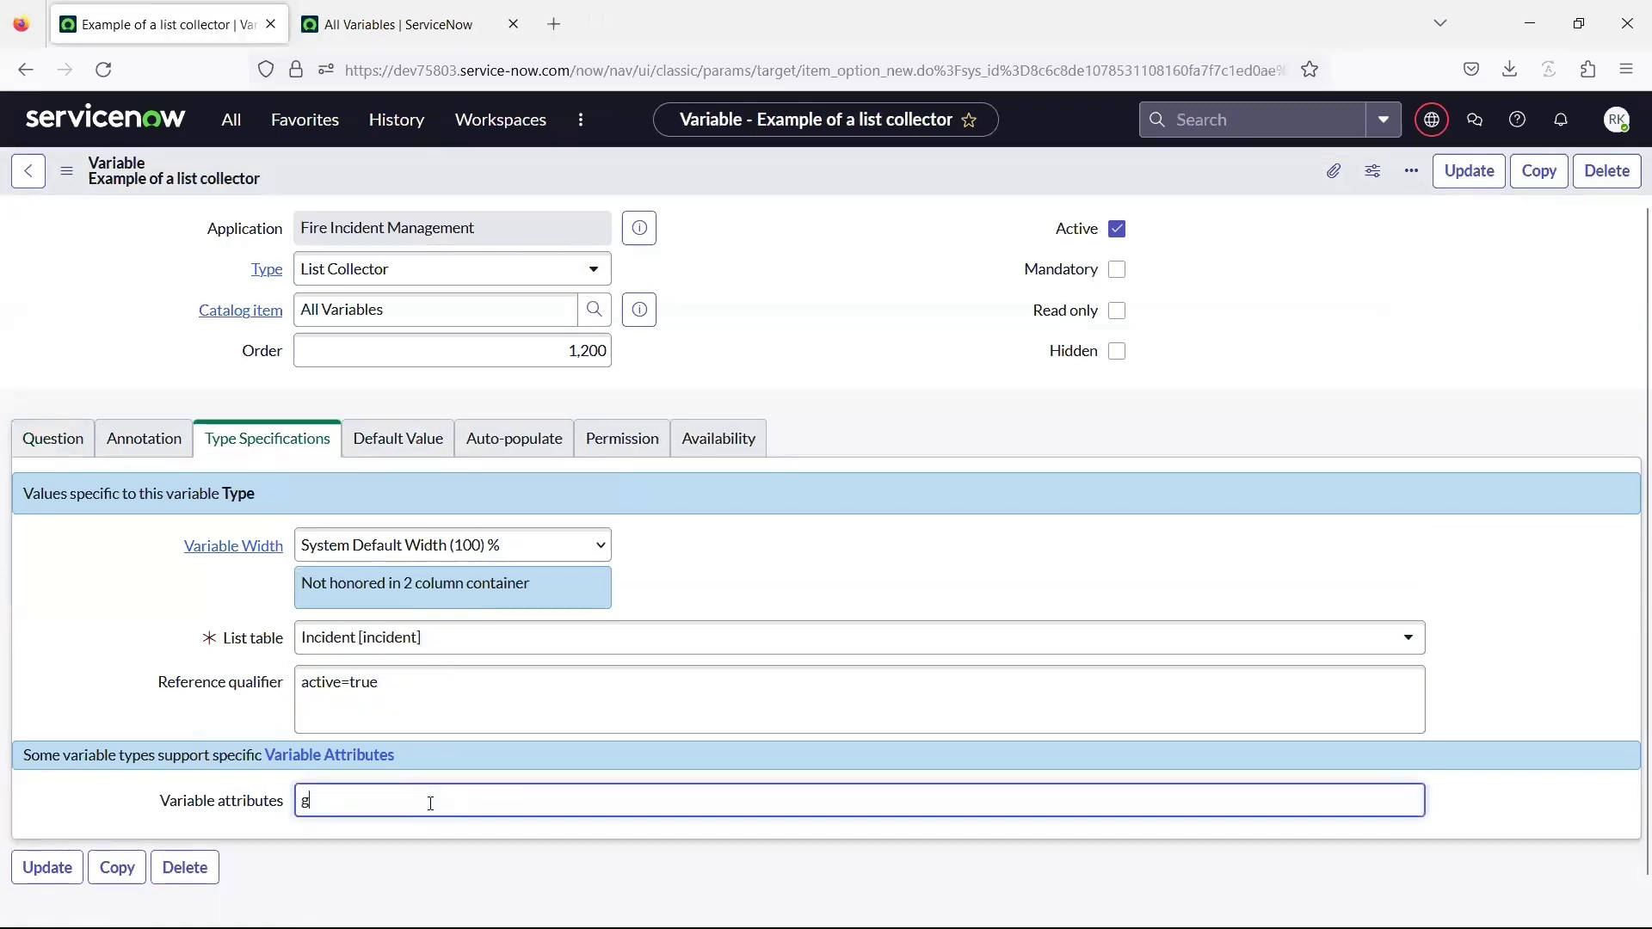
{"action": "type", "text": "glide_list"}
Save the list collector variable and check it on the order form preview
{"action": "right_click", "coordinate": [813, 171]}
{"action": "left_click", "coordinate": [848, 186]}
{"action": "key", "text": "ctrl+Tab"}
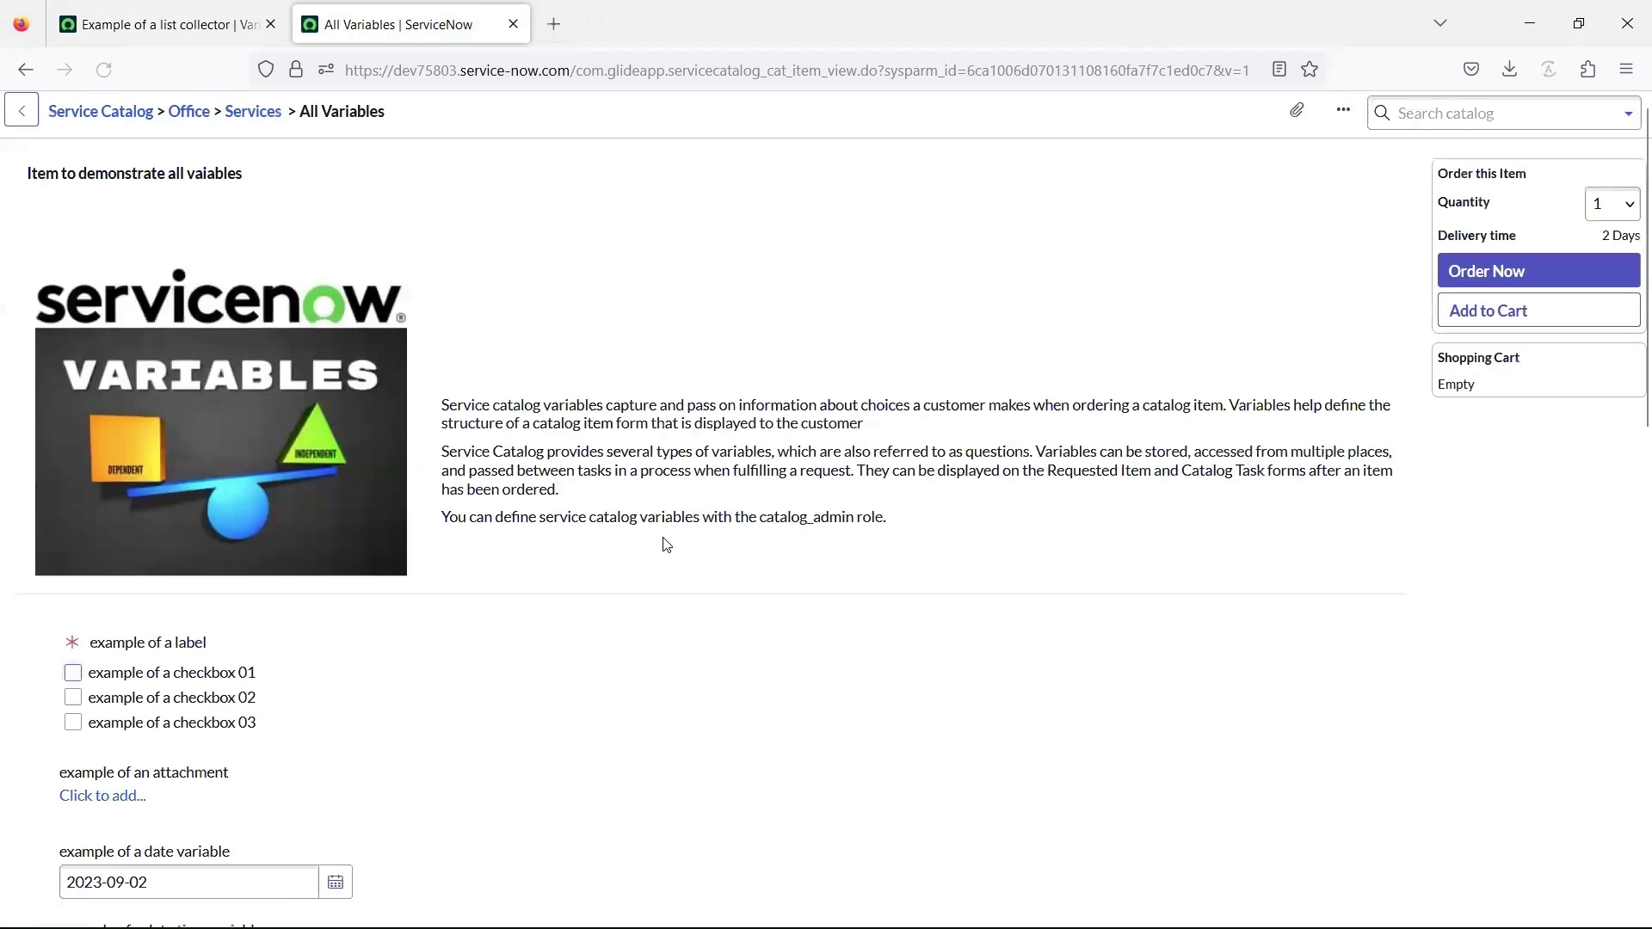
{"action": "scroll", "coordinate": [626, 584], "scroll_direction": "down", "scroll_amount": 12}
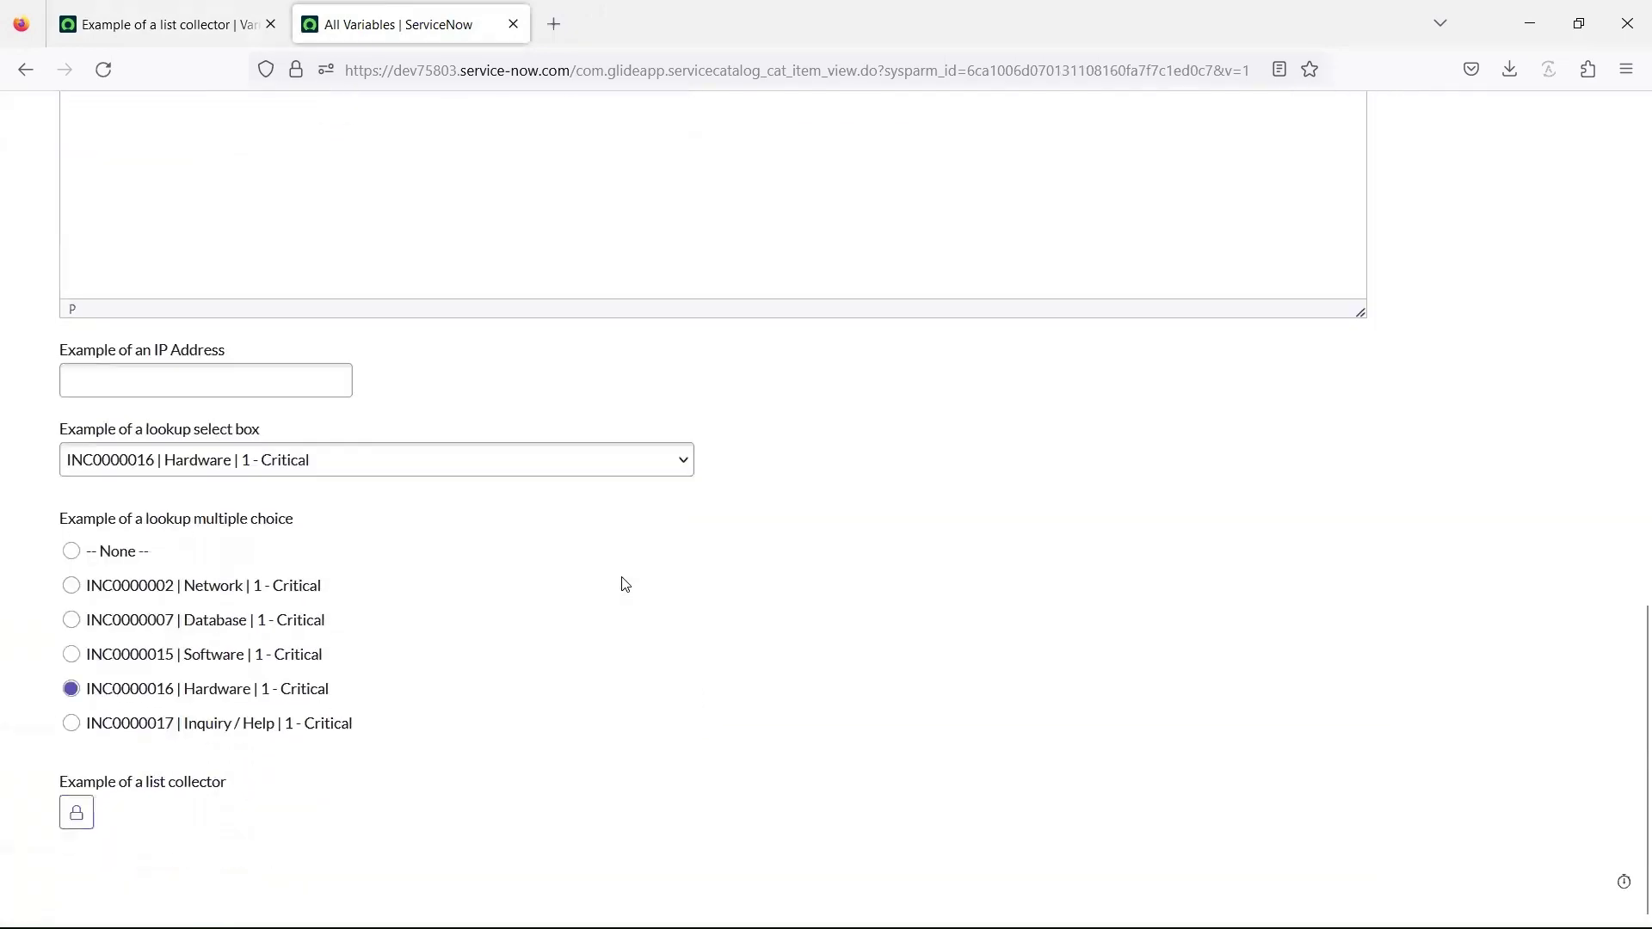
{"action": "key", "text": "ctrl+Tab"}
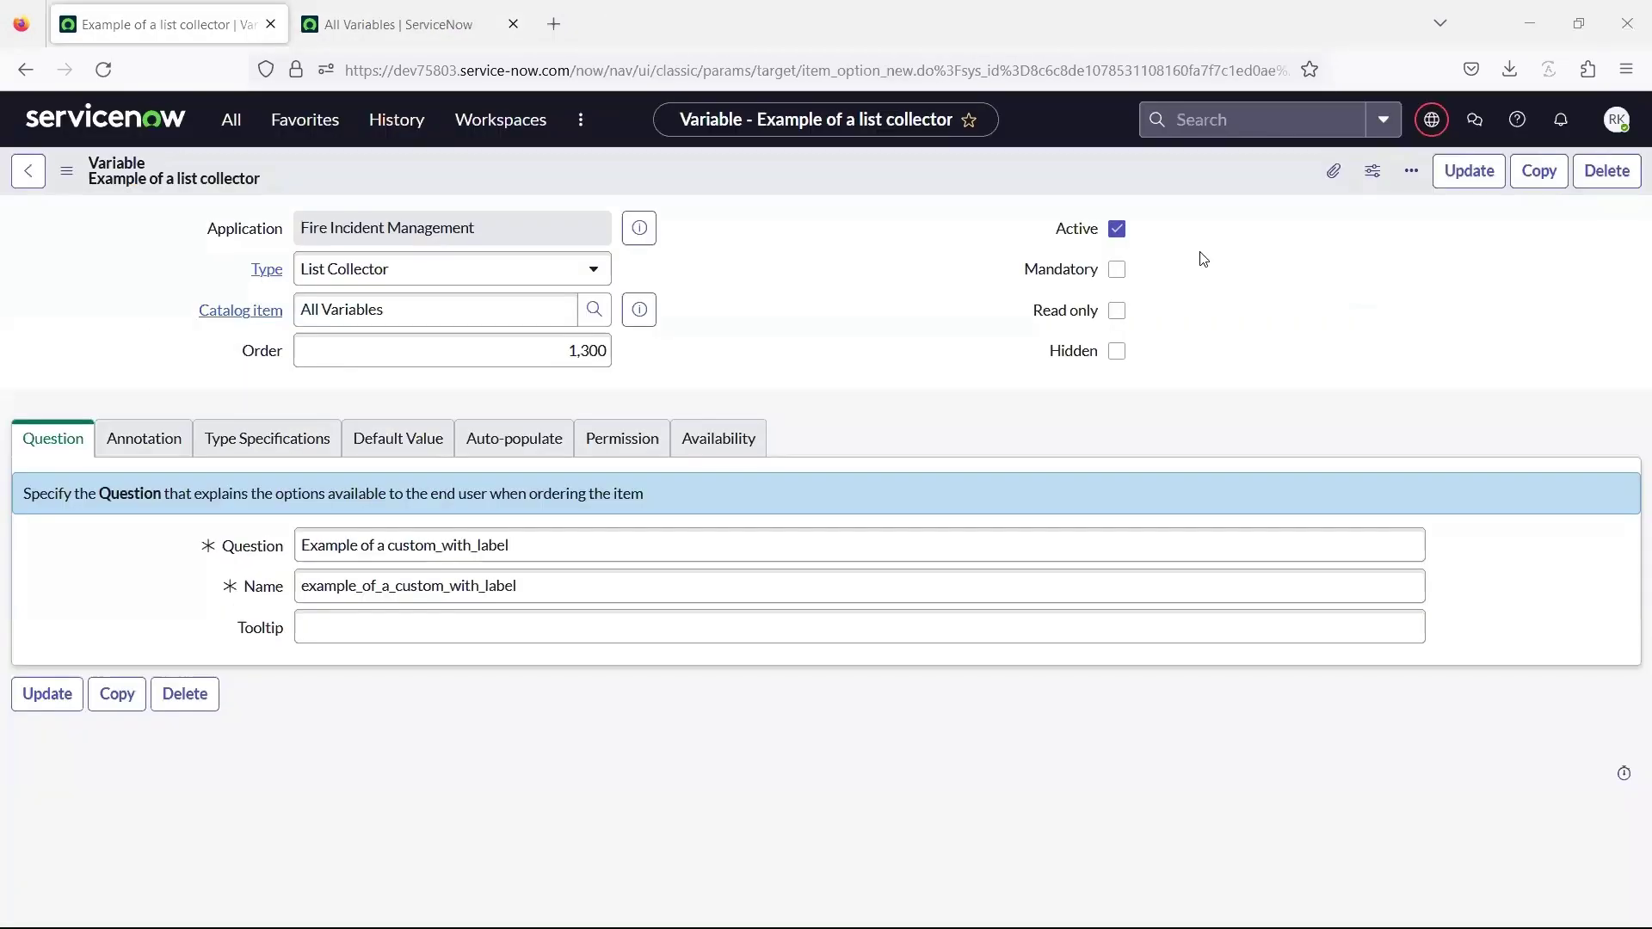
Make the variable Custom with Label and attach a newly created car-list macro
{"action": "left_click", "coordinate": [597, 282]}
{"action": "type", "text": "cust"}
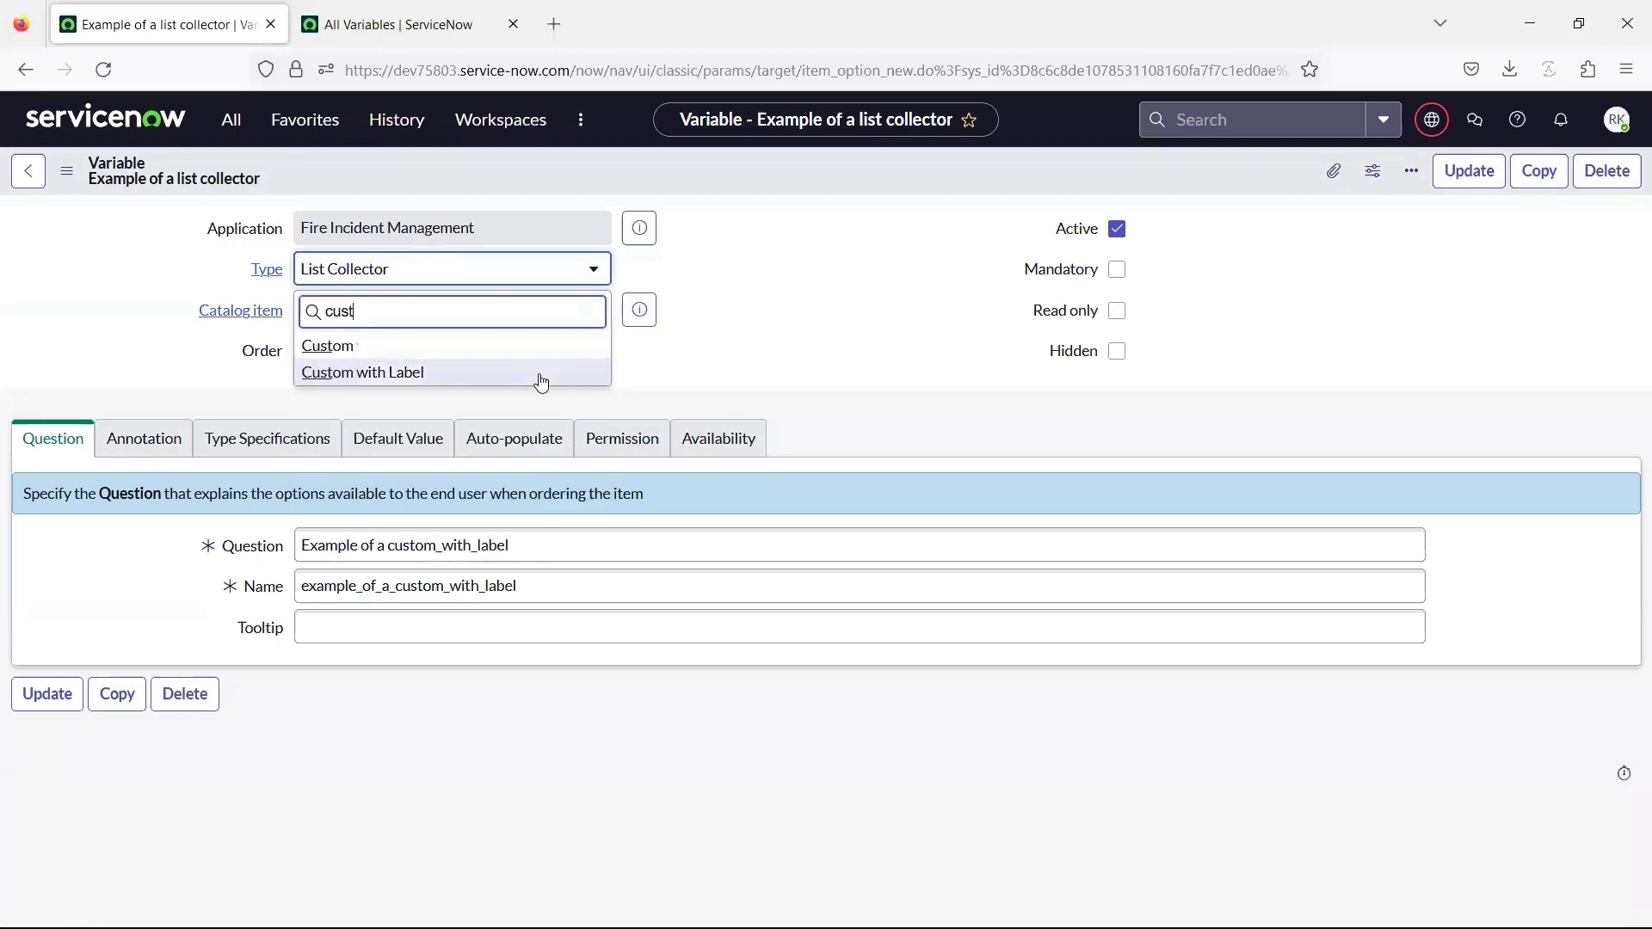
{"action": "left_click", "coordinate": [538, 374]}
{"action": "left_click", "coordinate": [248, 441]}
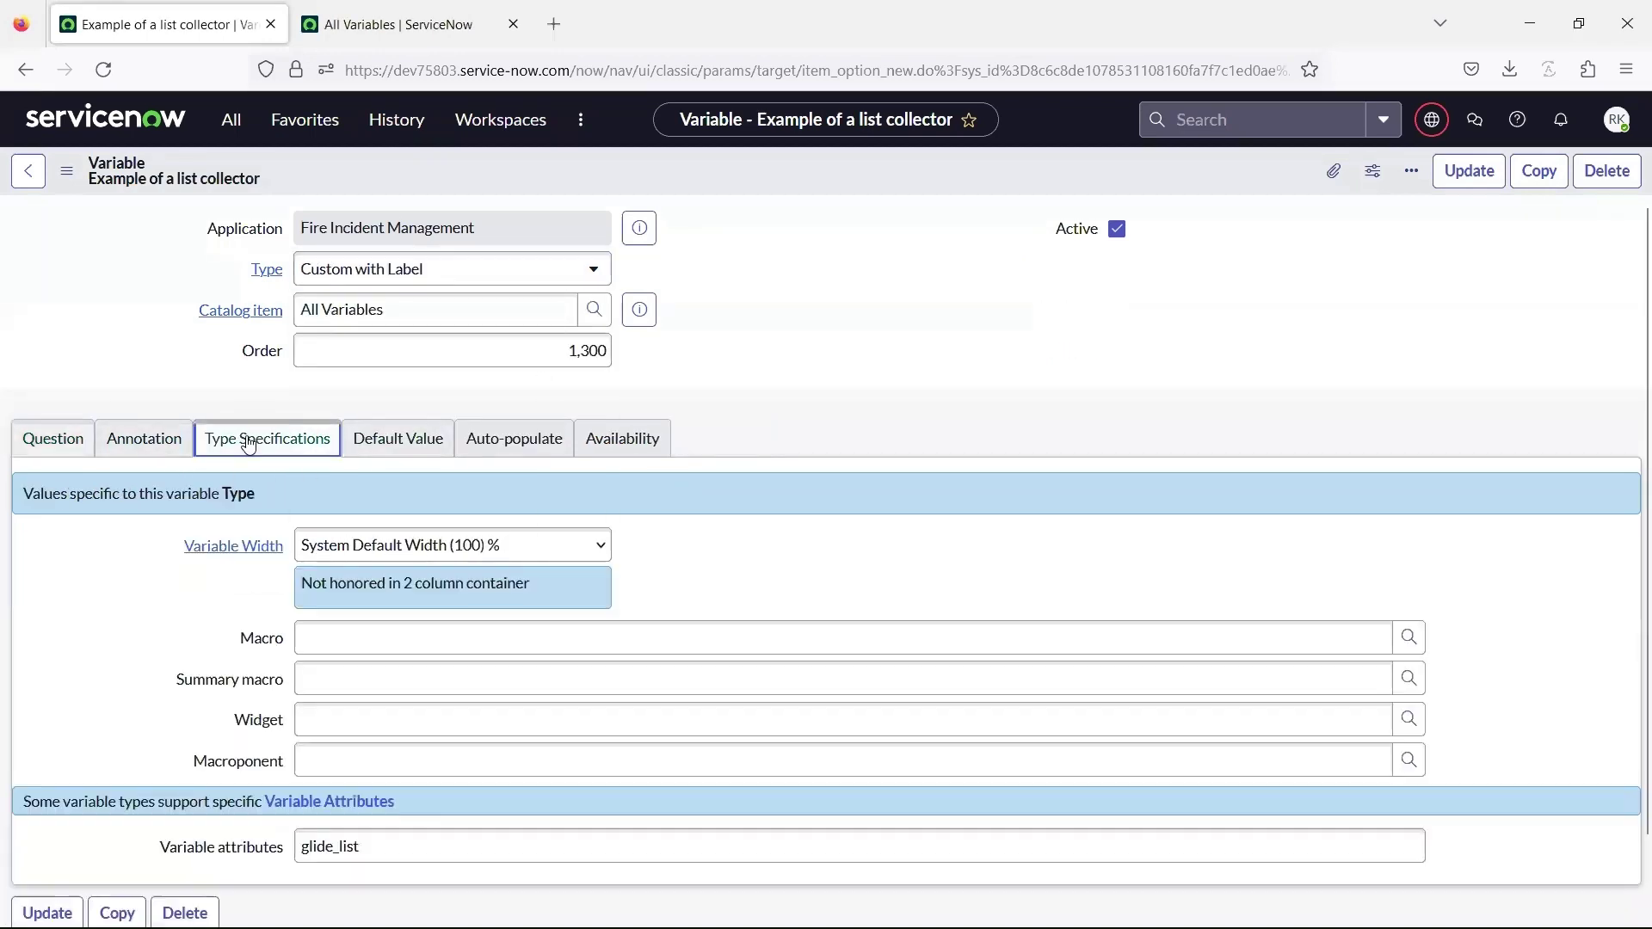
{"action": "left_click", "coordinate": [1412, 643]}
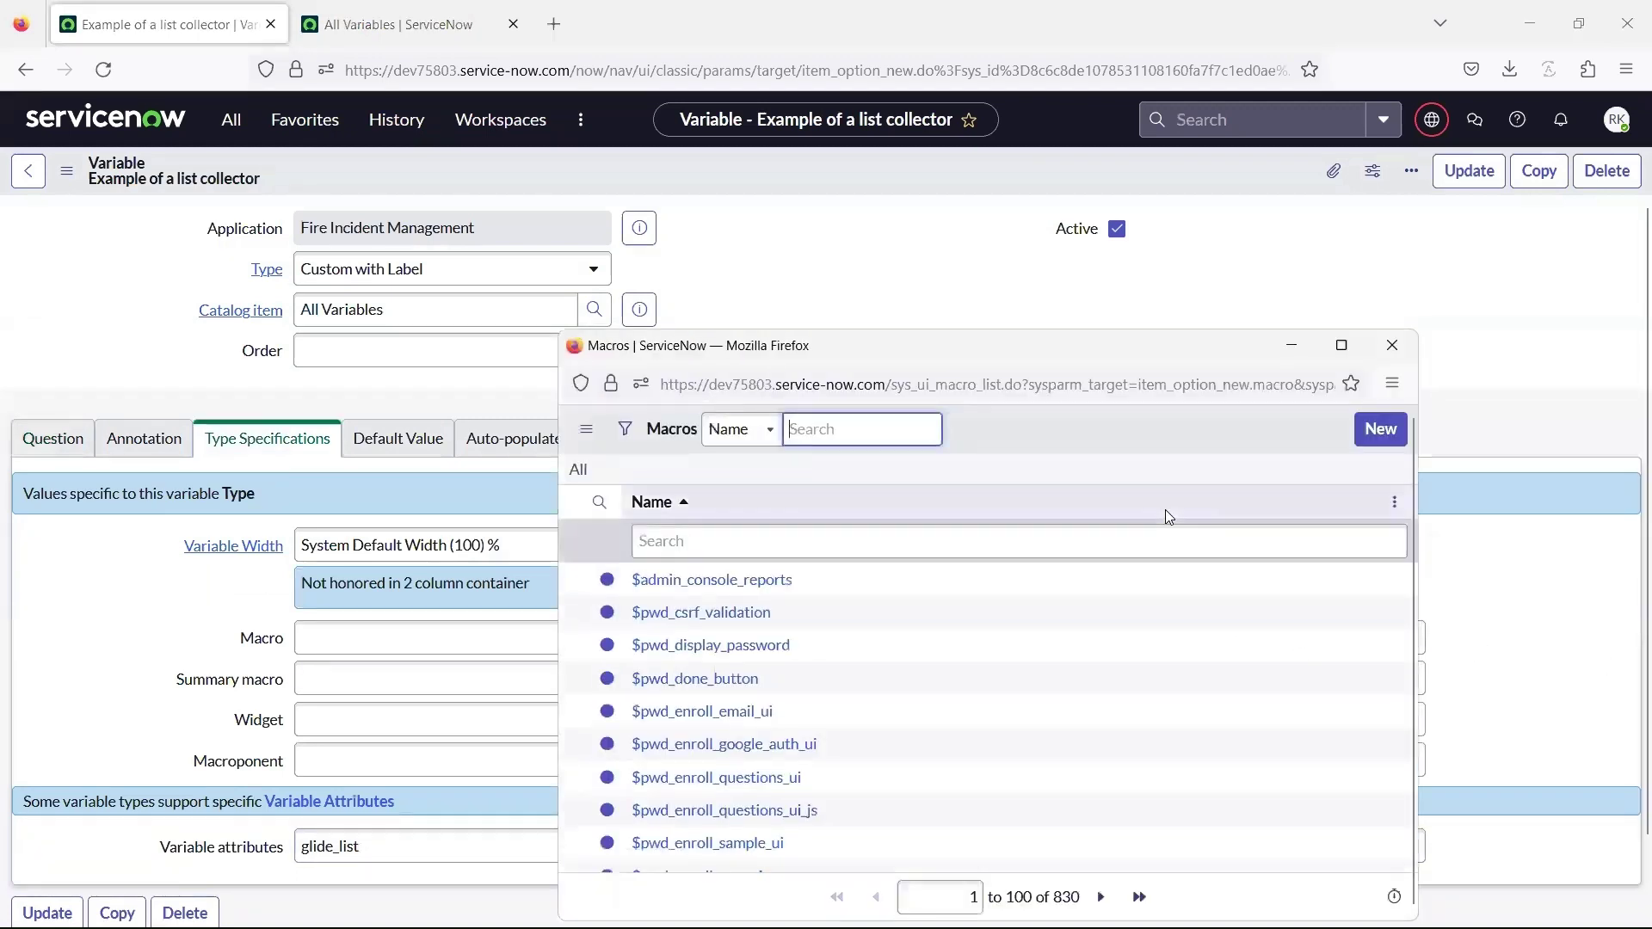
{"action": "left_click", "coordinate": [1377, 432]}
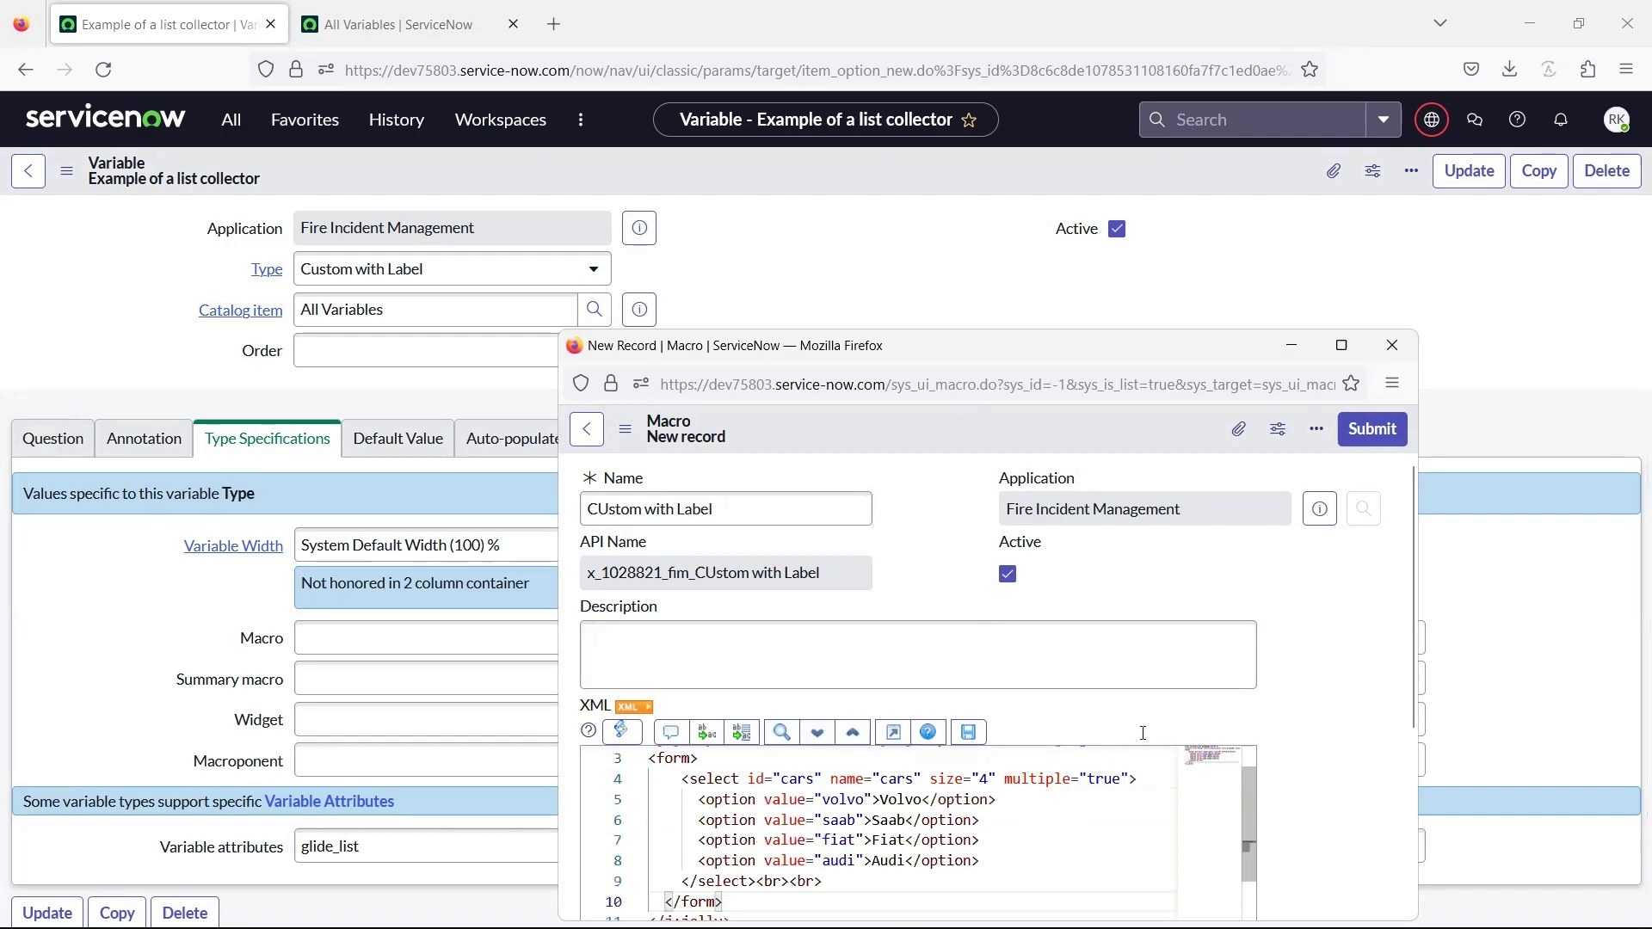
{"action": "left_click", "coordinate": [1373, 429]}
Insert and Stay, then select Saab and Audi in the order form's car list
{"action": "right_click", "coordinate": [831, 179]}
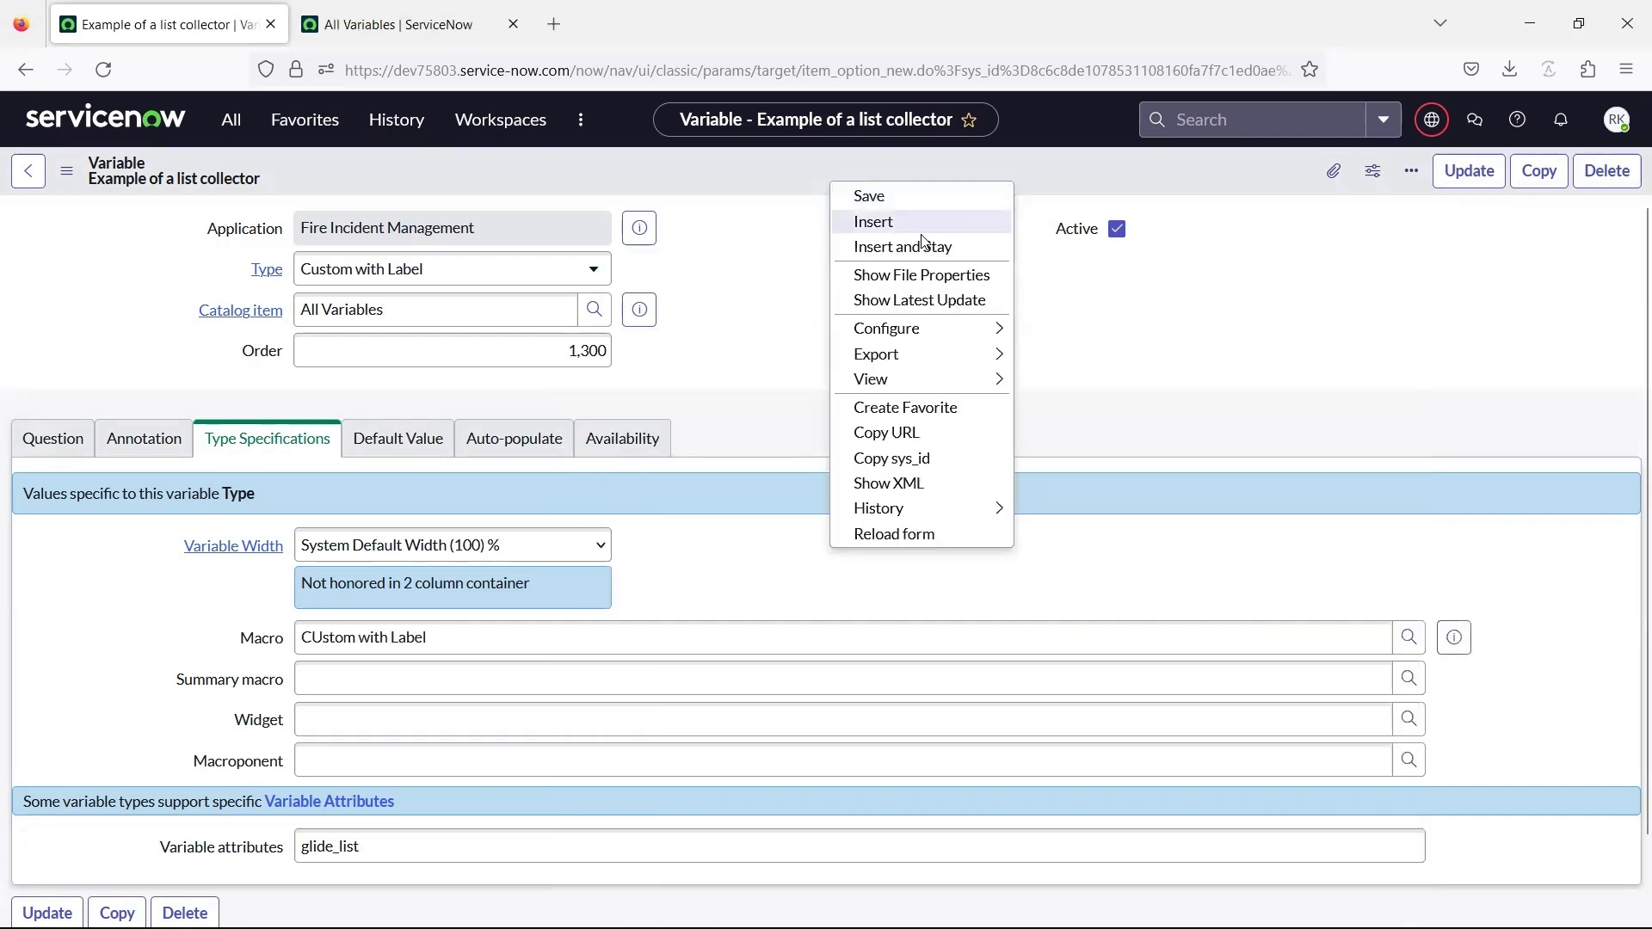
{"action": "left_click", "coordinate": [918, 249]}
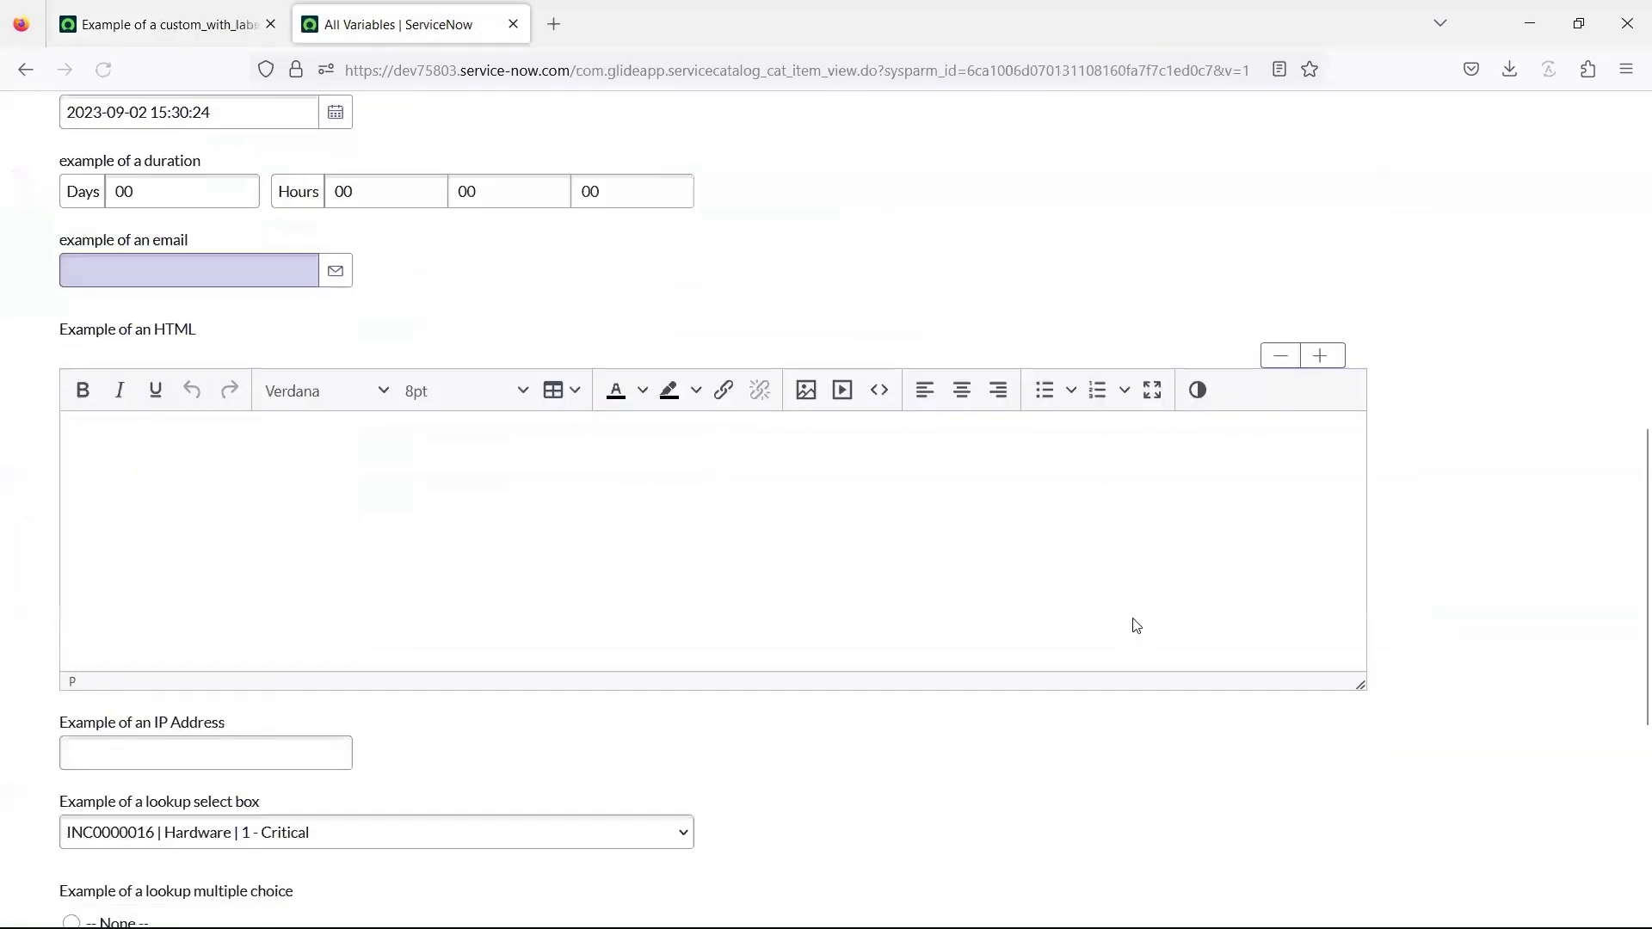
{"action": "scroll", "coordinate": [1137, 626], "scroll_direction": "down", "scroll_amount": 6}
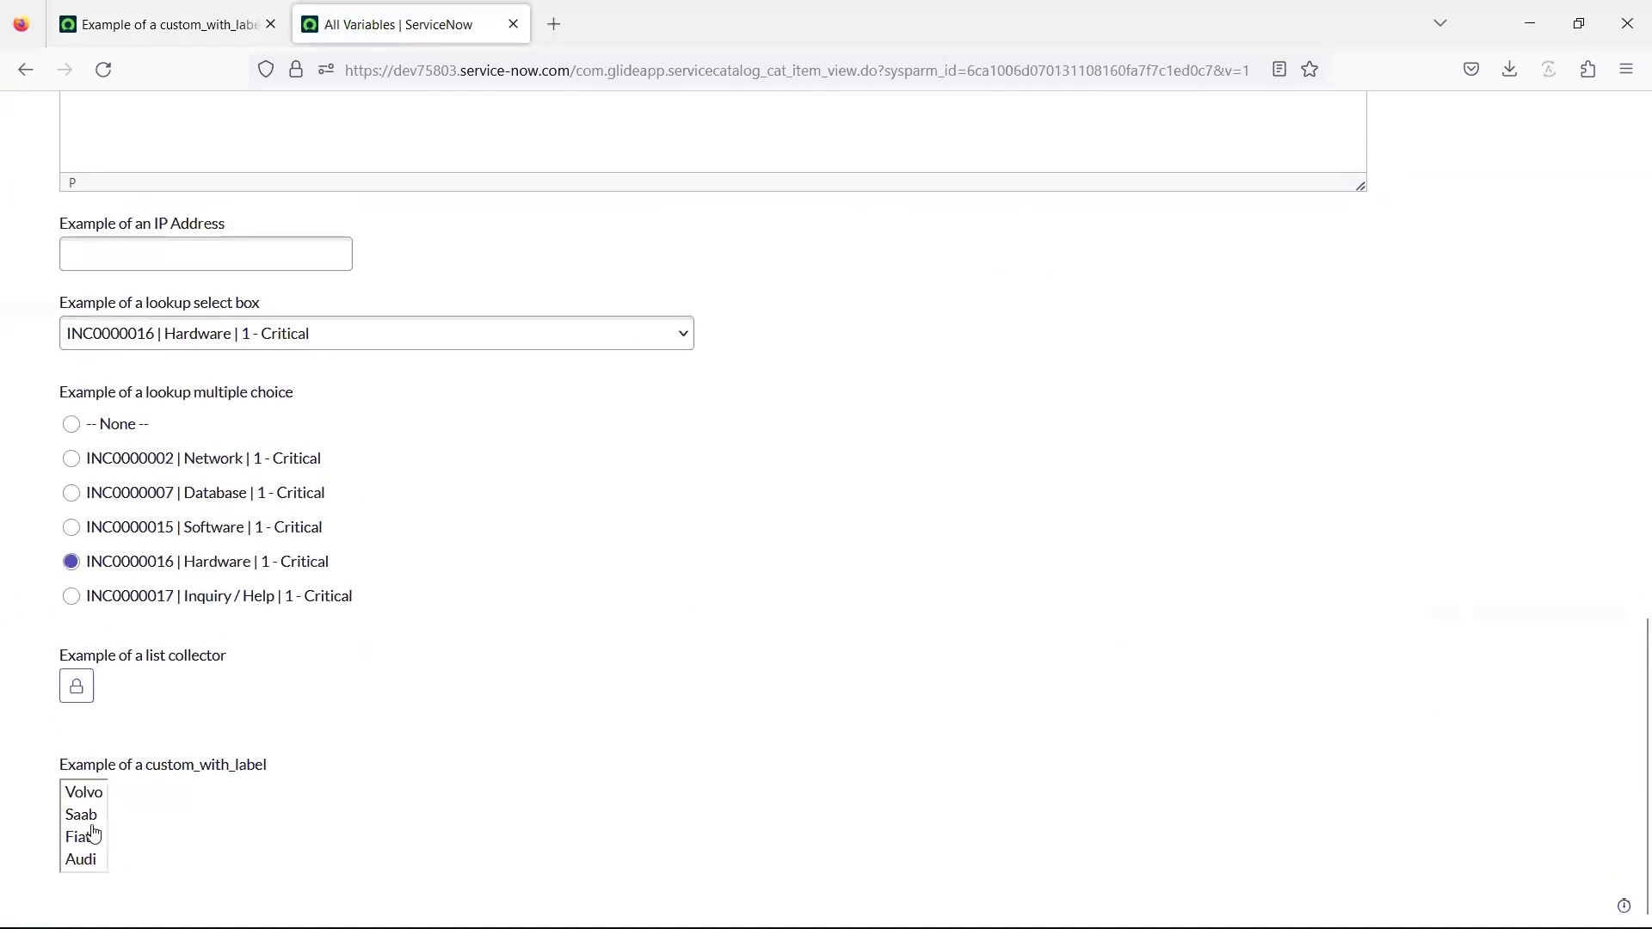
{"action": "left_click", "coordinate": [93, 824]}
{"action": "left_click", "coordinate": [95, 863], "text": "ctrl"}
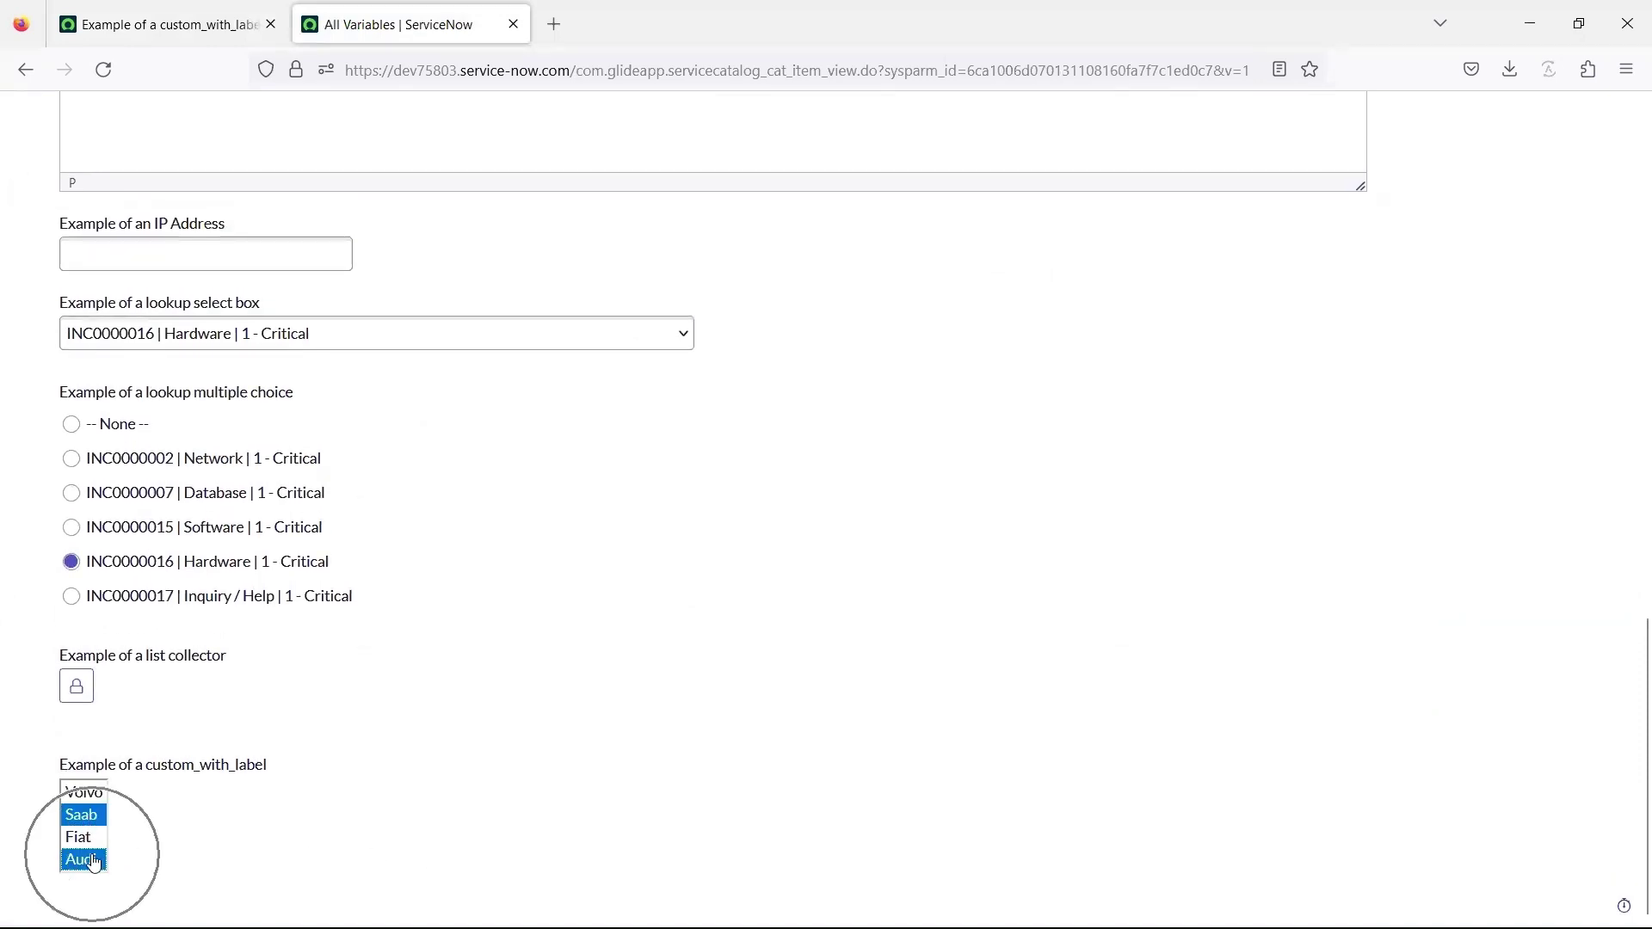
{"action": "key", "text": "ctrl+Page_Up"}
Add a Masked variable and test it on the order form with 123456789, revealing the value
{"action": "left_click", "coordinate": [486, 259]}
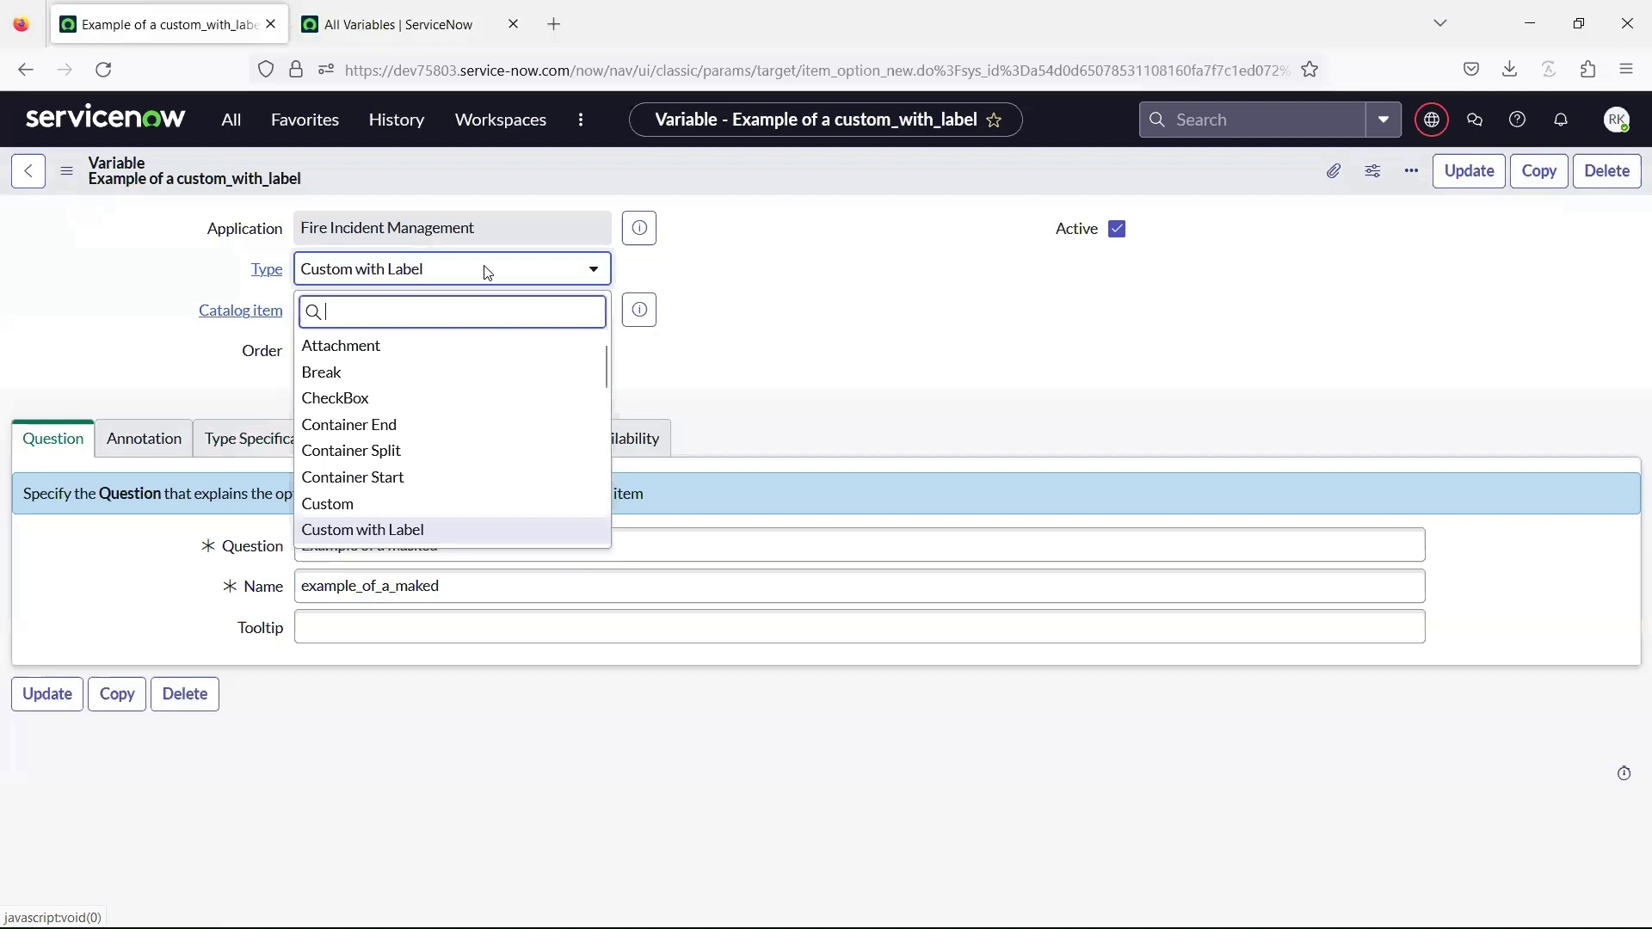
{"action": "type", "text": "mas"}
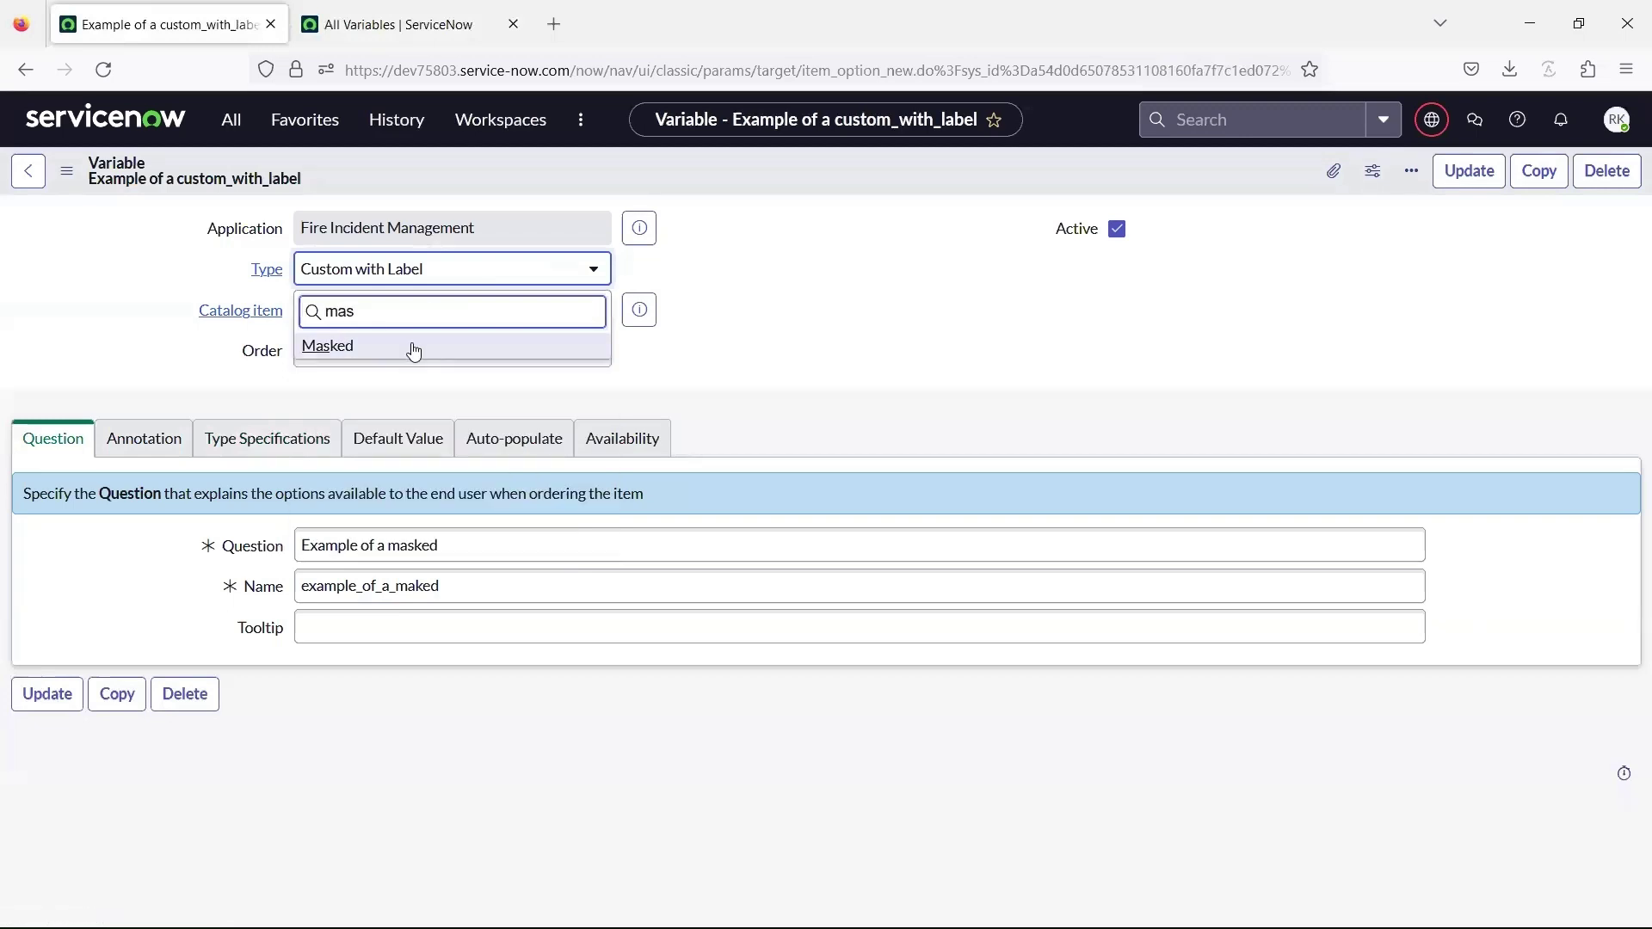
{"action": "left_click", "coordinate": [414, 348]}
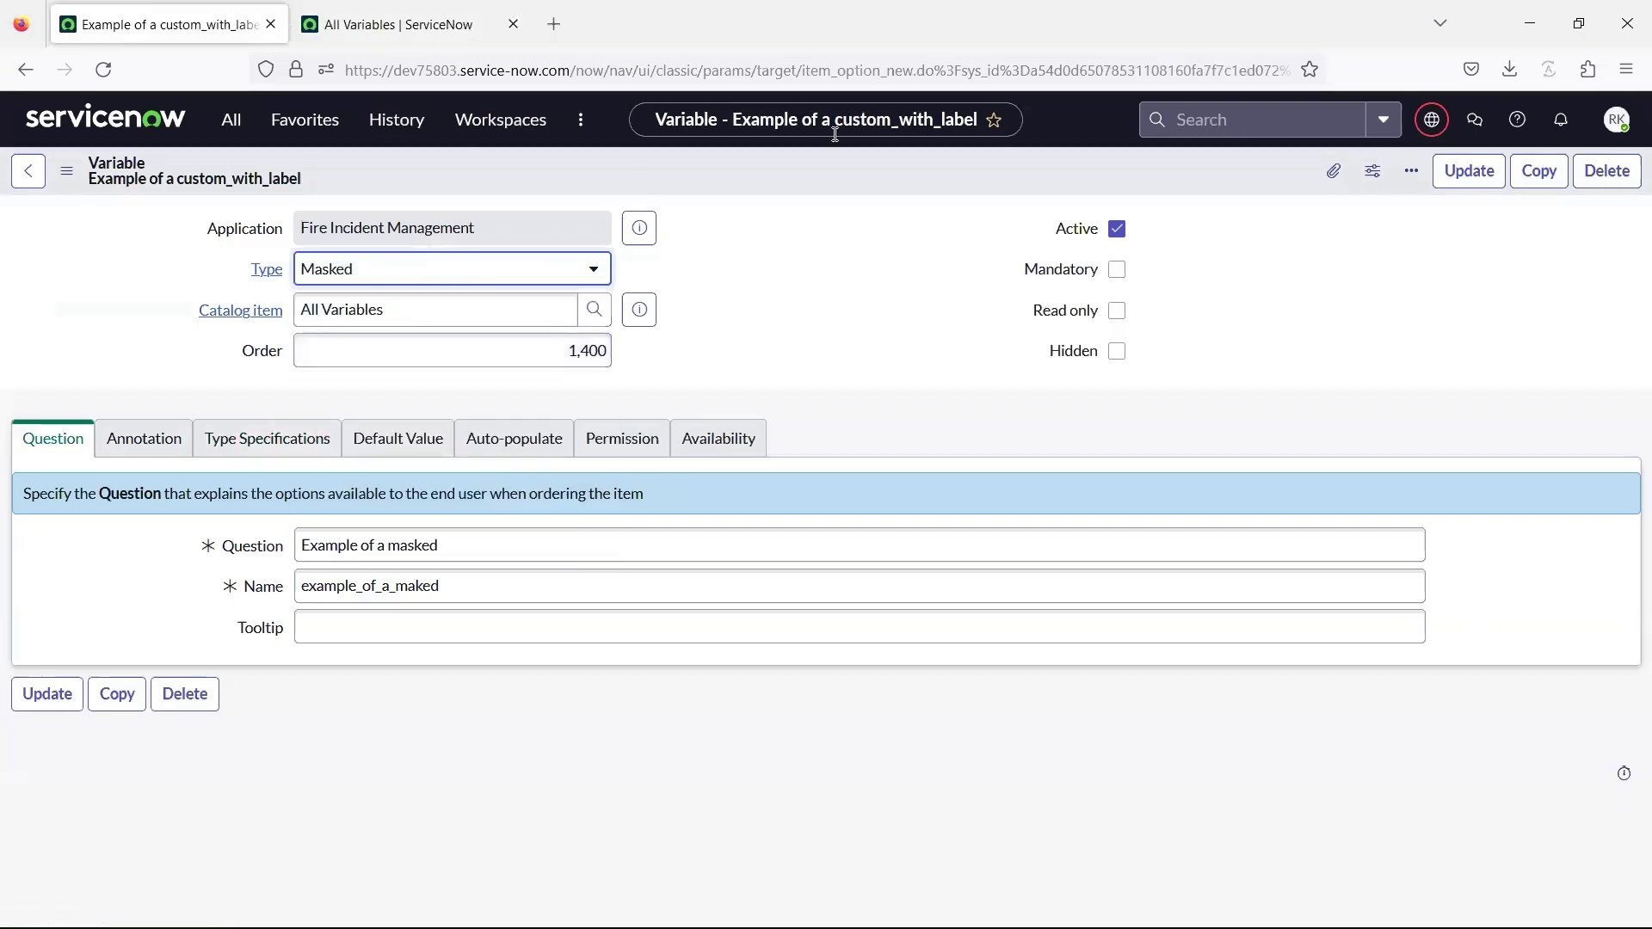
{"action": "right_click", "coordinate": [808, 187]}
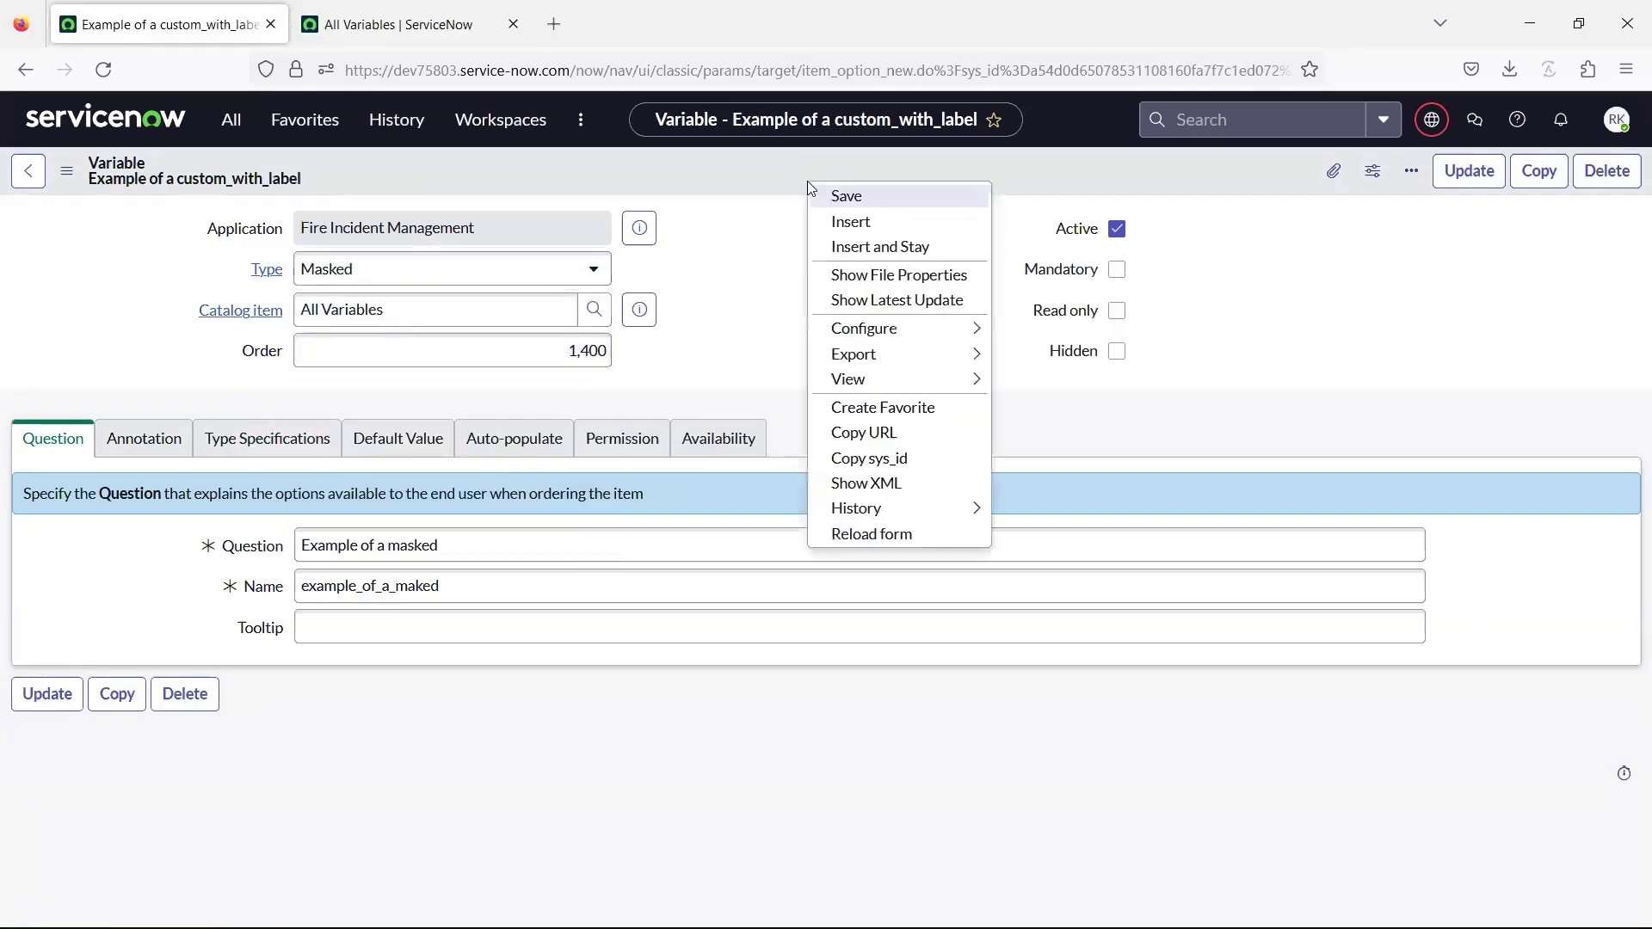
{"action": "left_click", "coordinate": [890, 250]}
{"action": "left_click", "coordinate": [396, 24]}
{"action": "scroll", "coordinate": [343, 678], "scroll_direction": "down", "scroll_amount": 8}
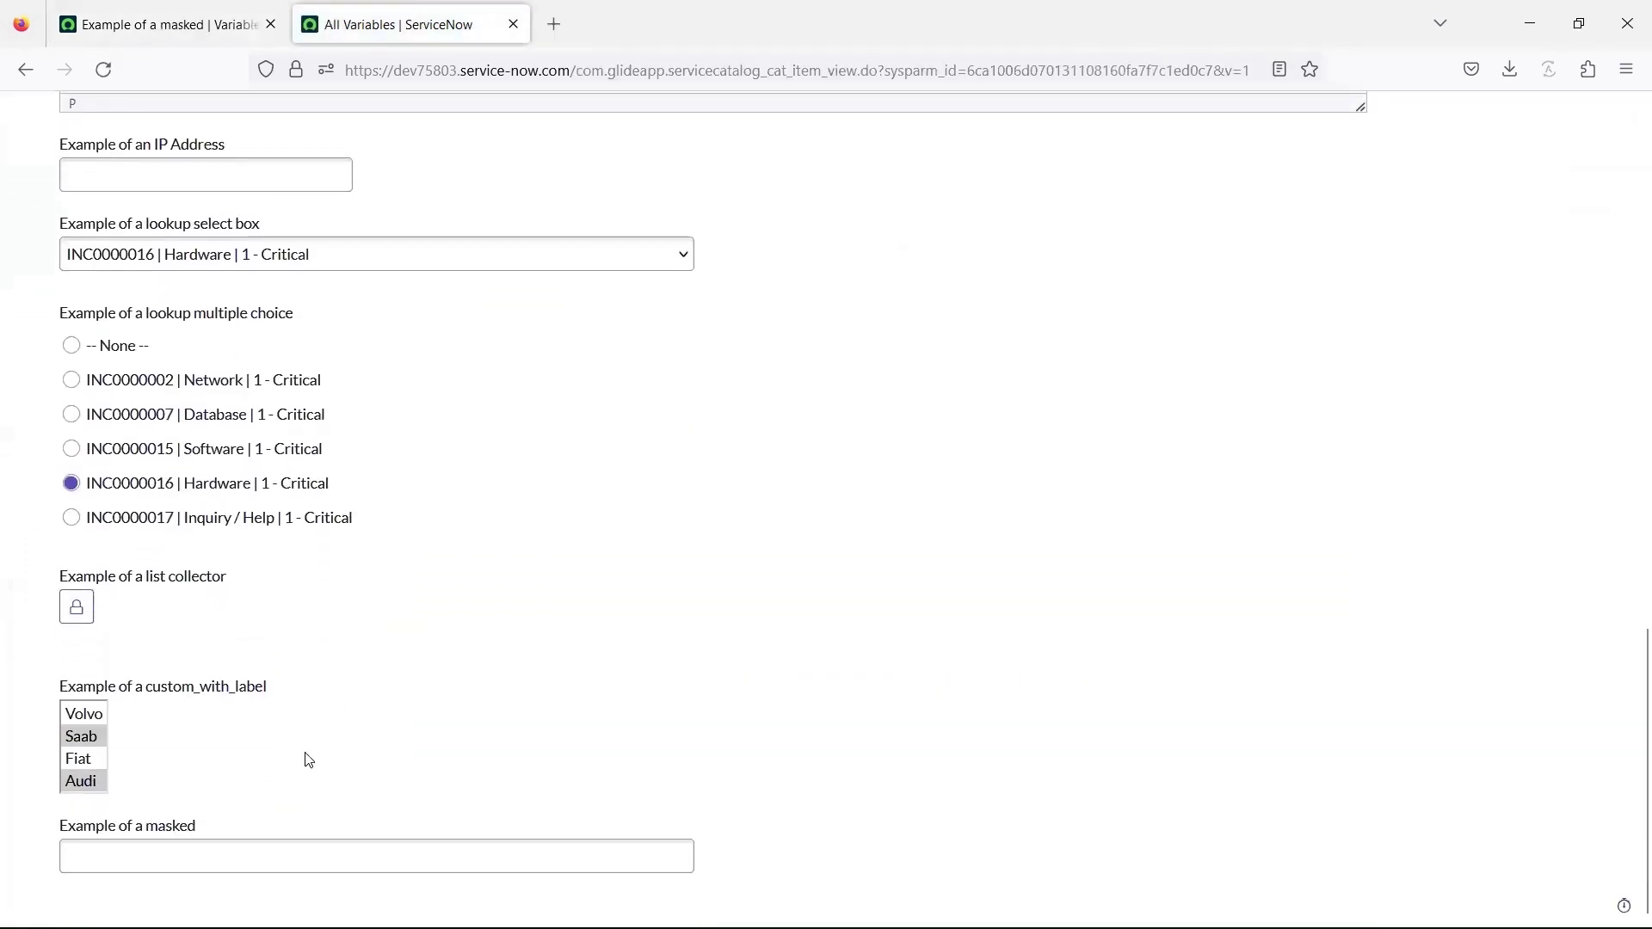
{"action": "left_click", "coordinate": [289, 855]}
{"action": "type", "text": "12"}
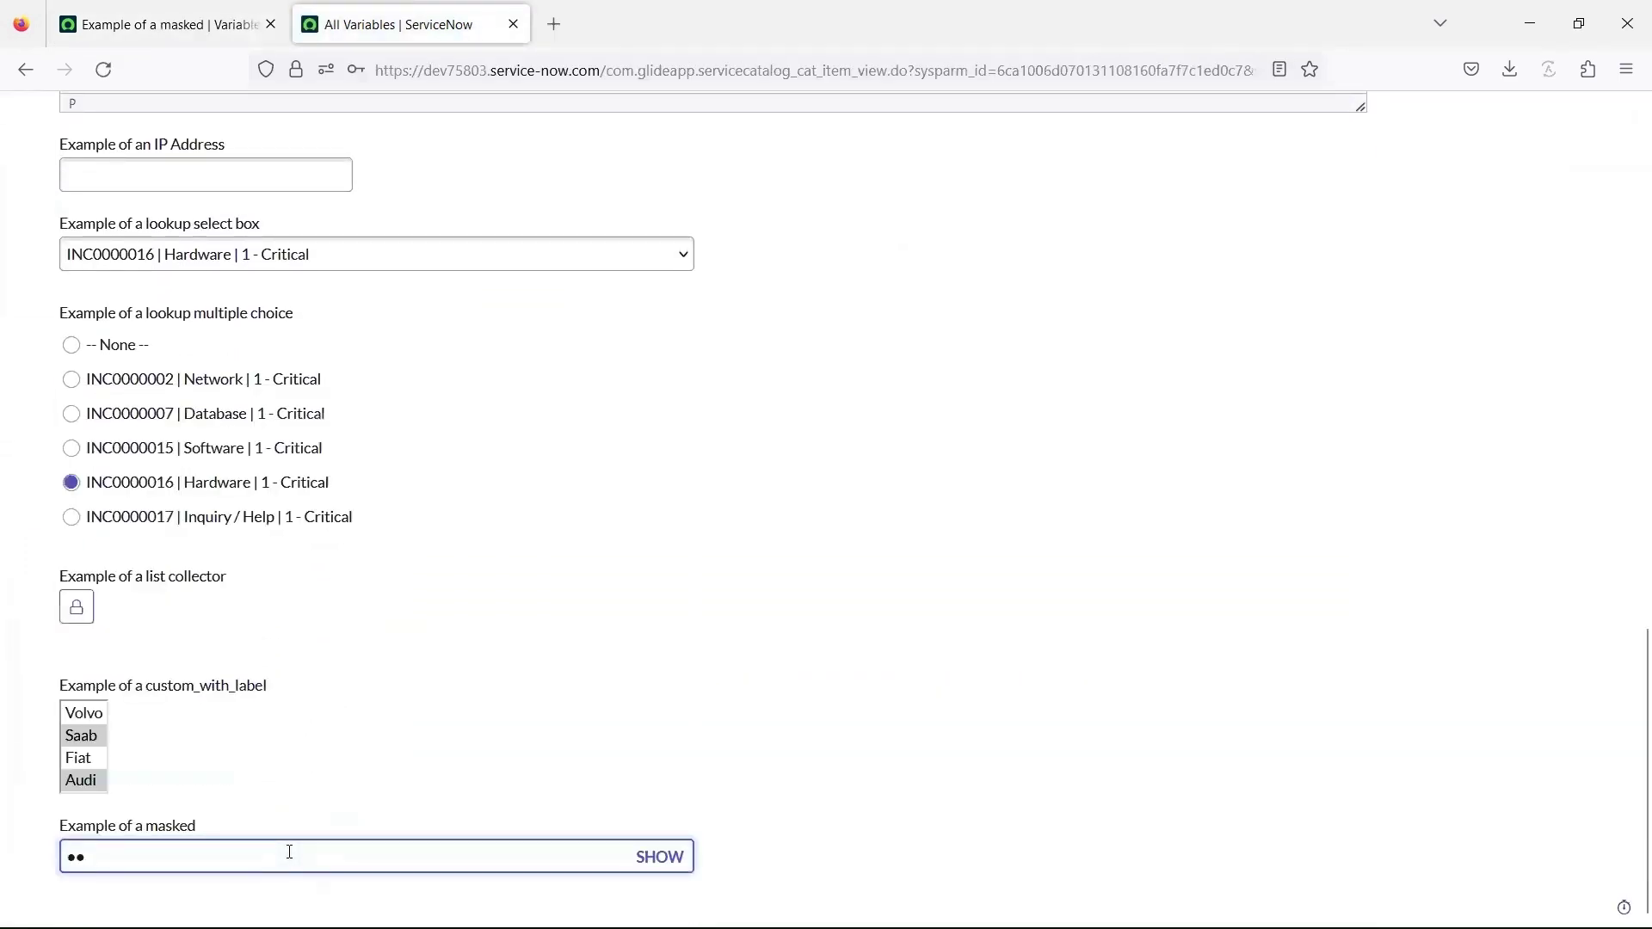
{"action": "type", "text": "3456789"}
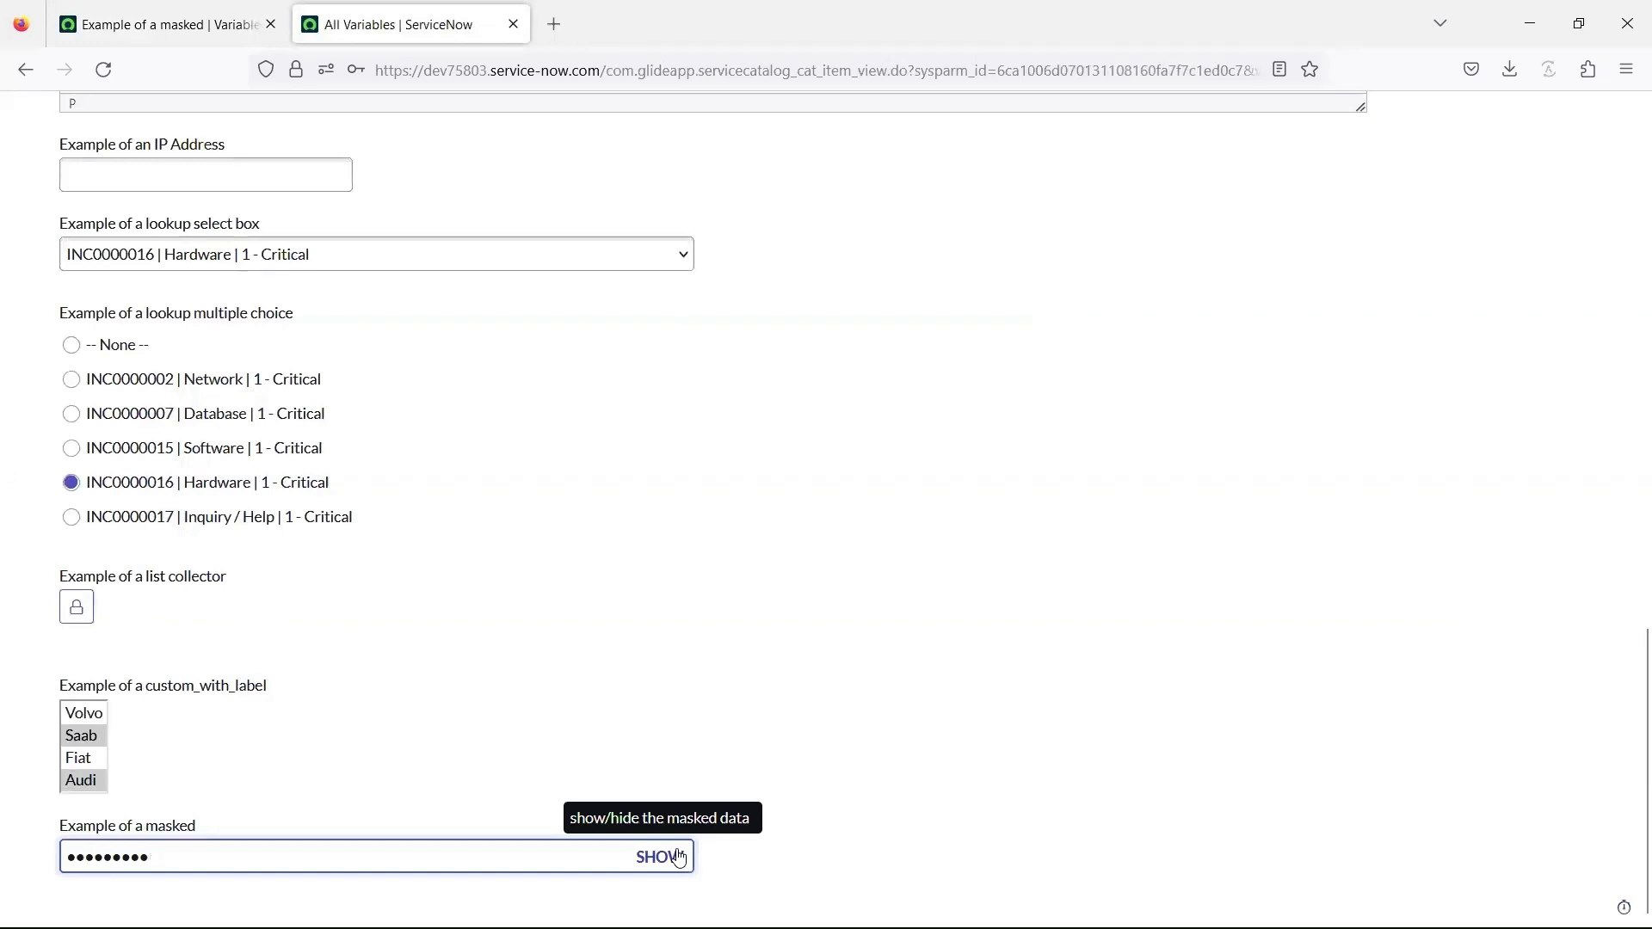
{"action": "left_click", "coordinate": [680, 858]}
{"action": "key", "text": "ctrl+Page_Up"}
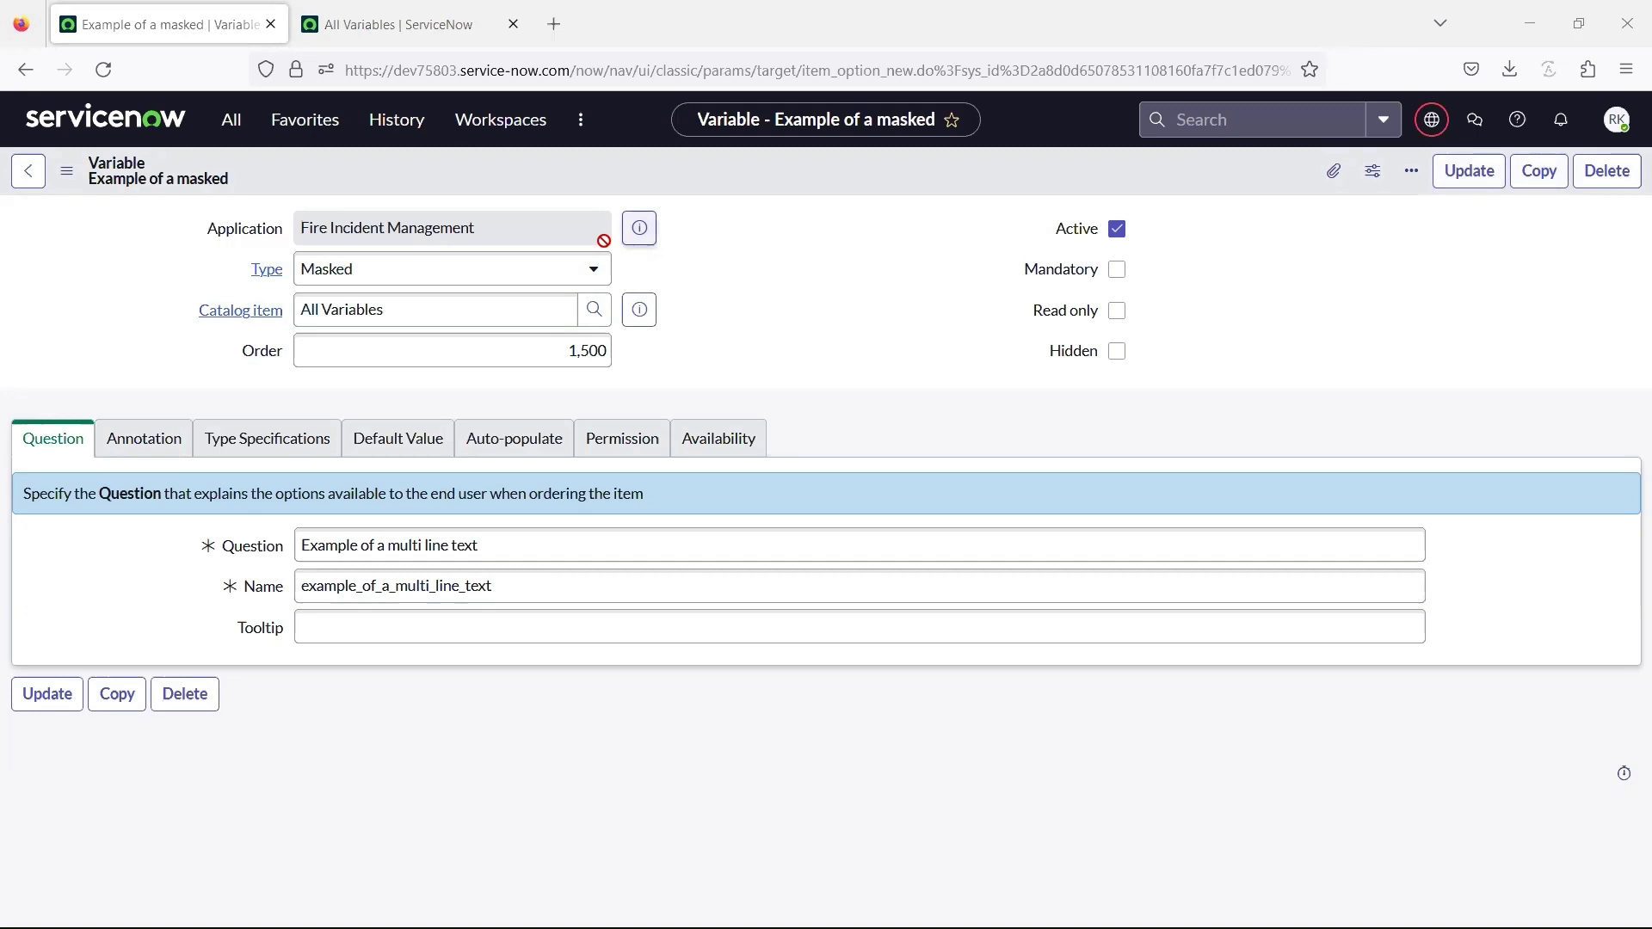
Add a Multi Line Text variable and check it on the order form preview
{"action": "left_click", "coordinate": [592, 271]}
{"action": "type", "text": "mu"}
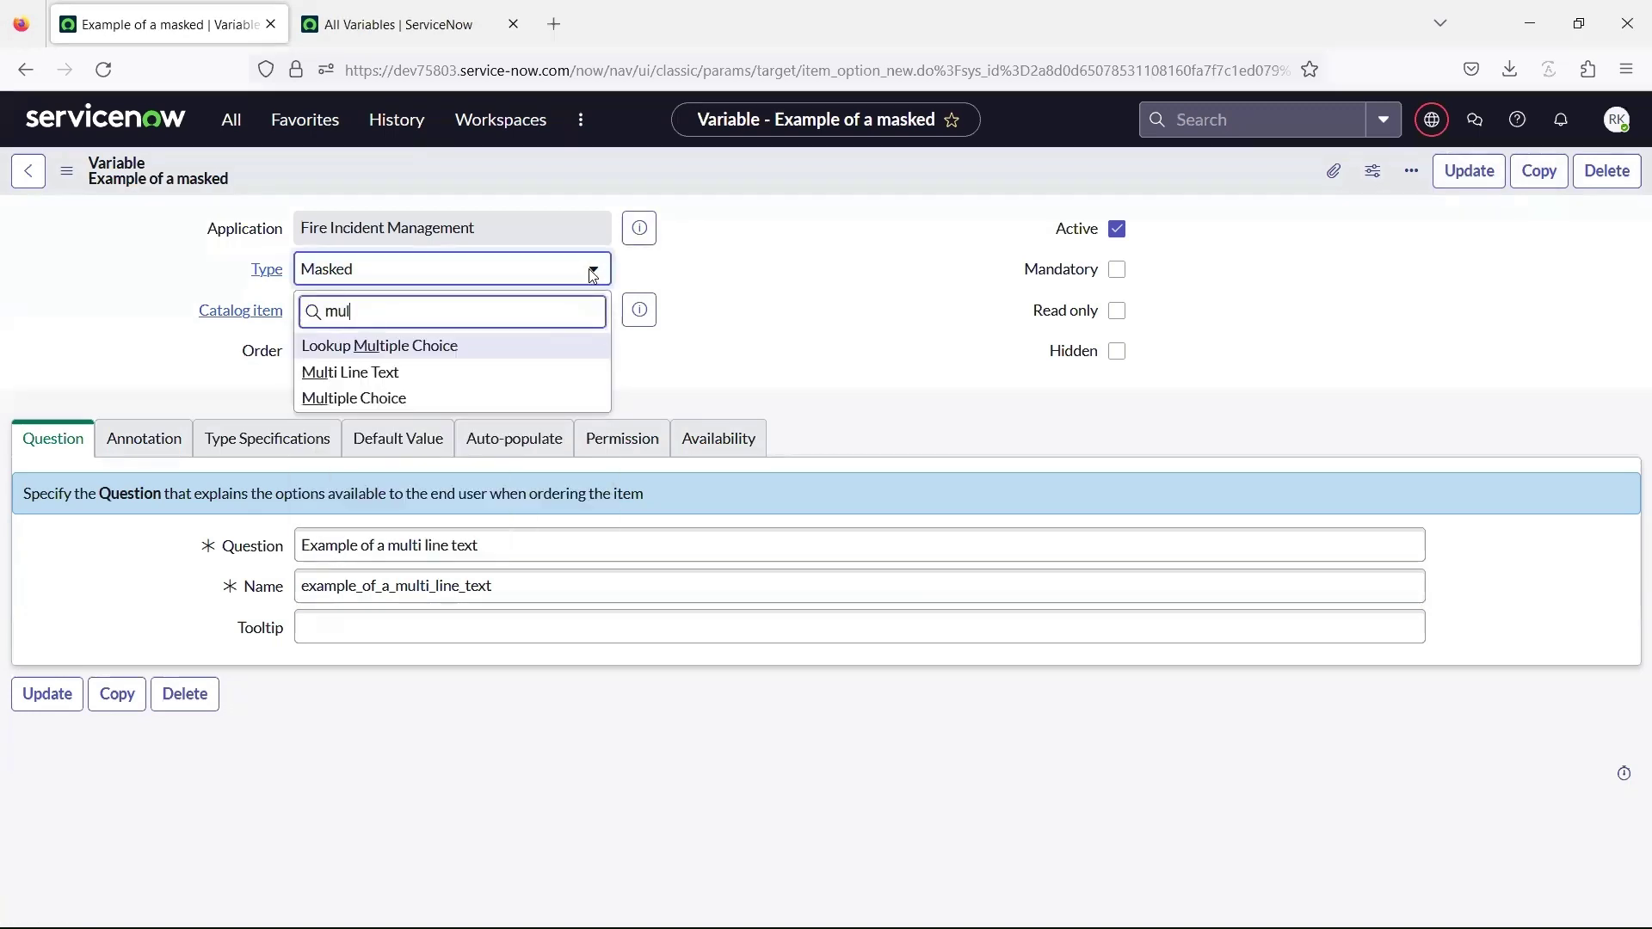
{"action": "type", "text": "l"}
{"action": "left_click", "coordinate": [442, 375]}
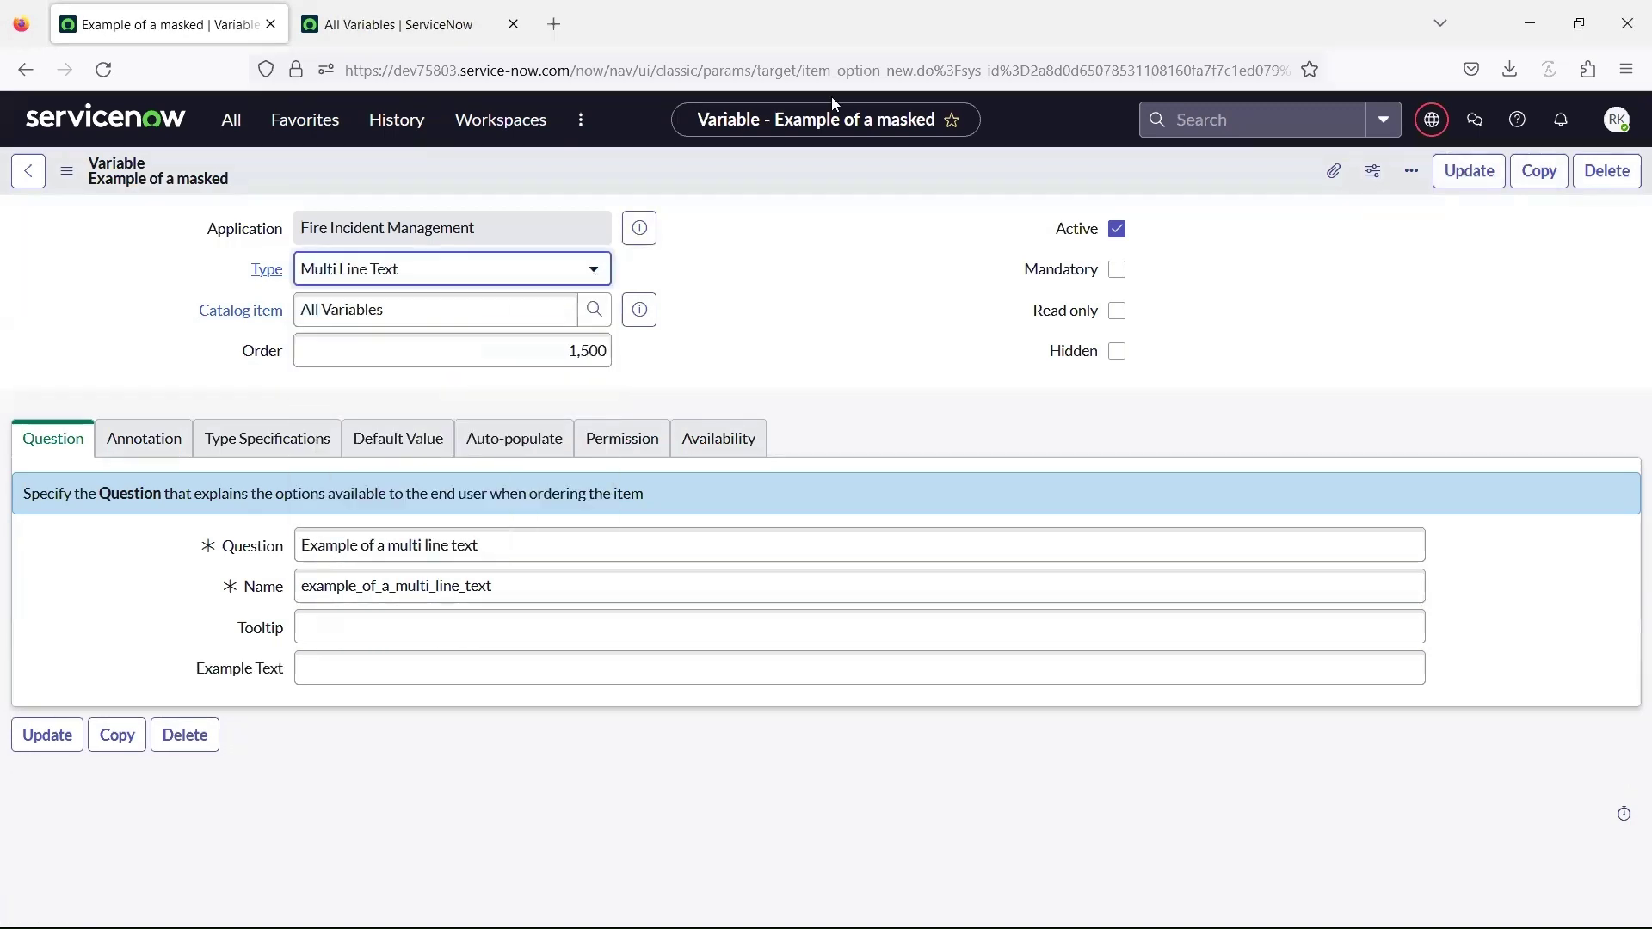
{"action": "right_click", "coordinate": [917, 176]}
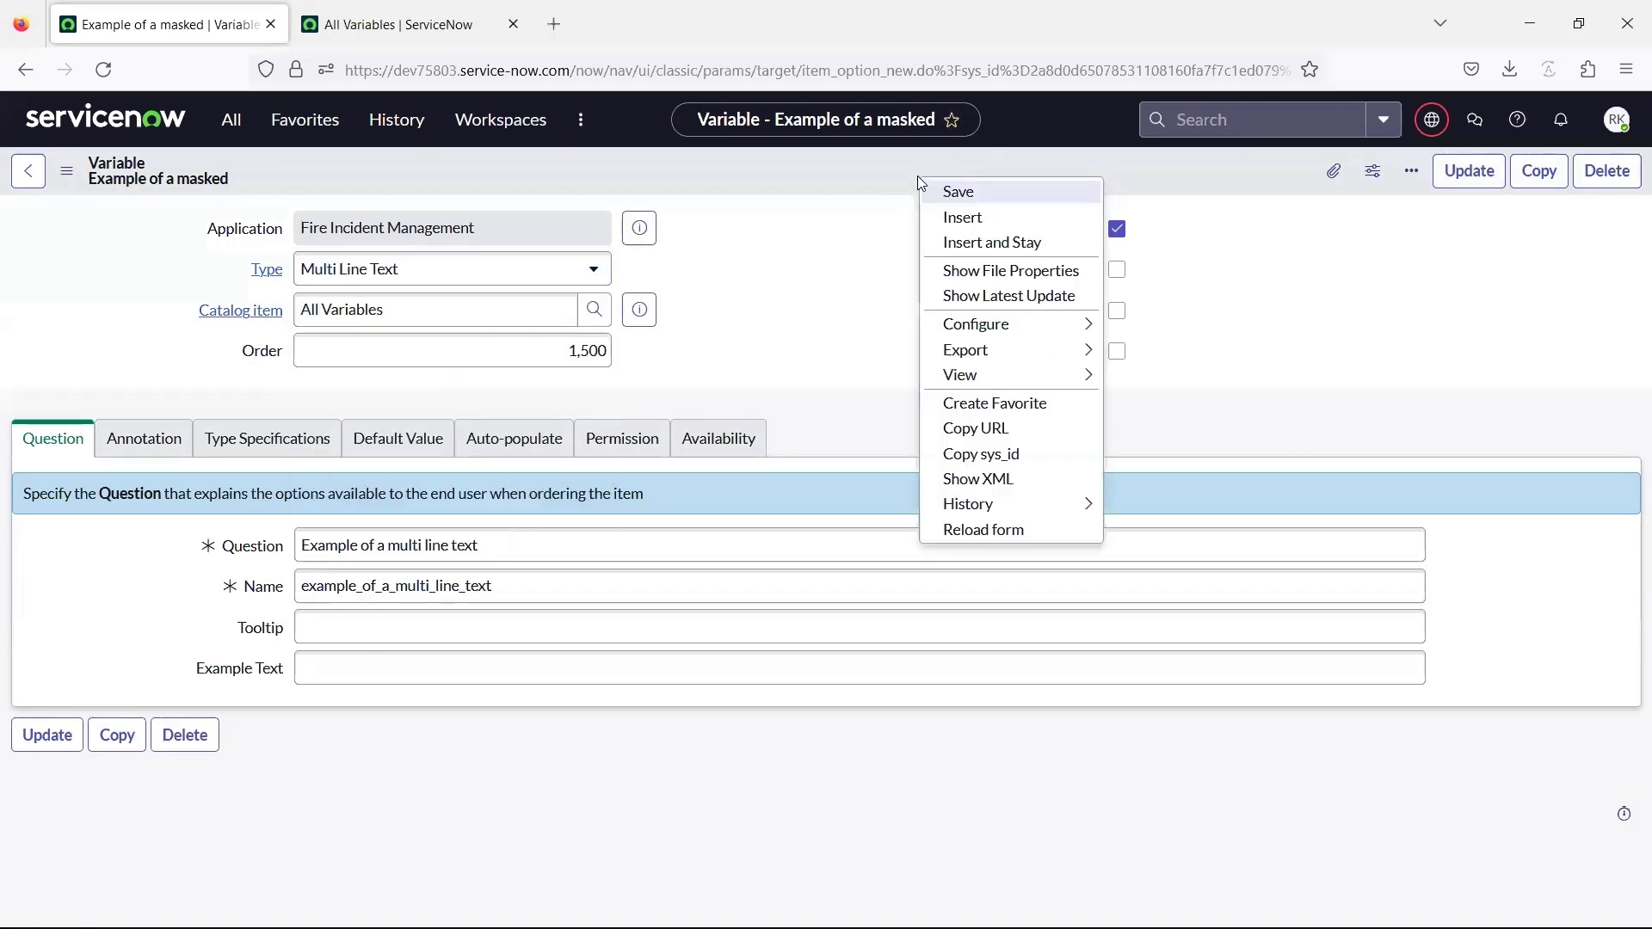
{"action": "left_click", "coordinate": [991, 244]}
{"action": "key", "text": "ctrl+Tab"}
{"action": "scroll", "coordinate": [859, 559], "scroll_direction": "down", "scroll_amount": 15}
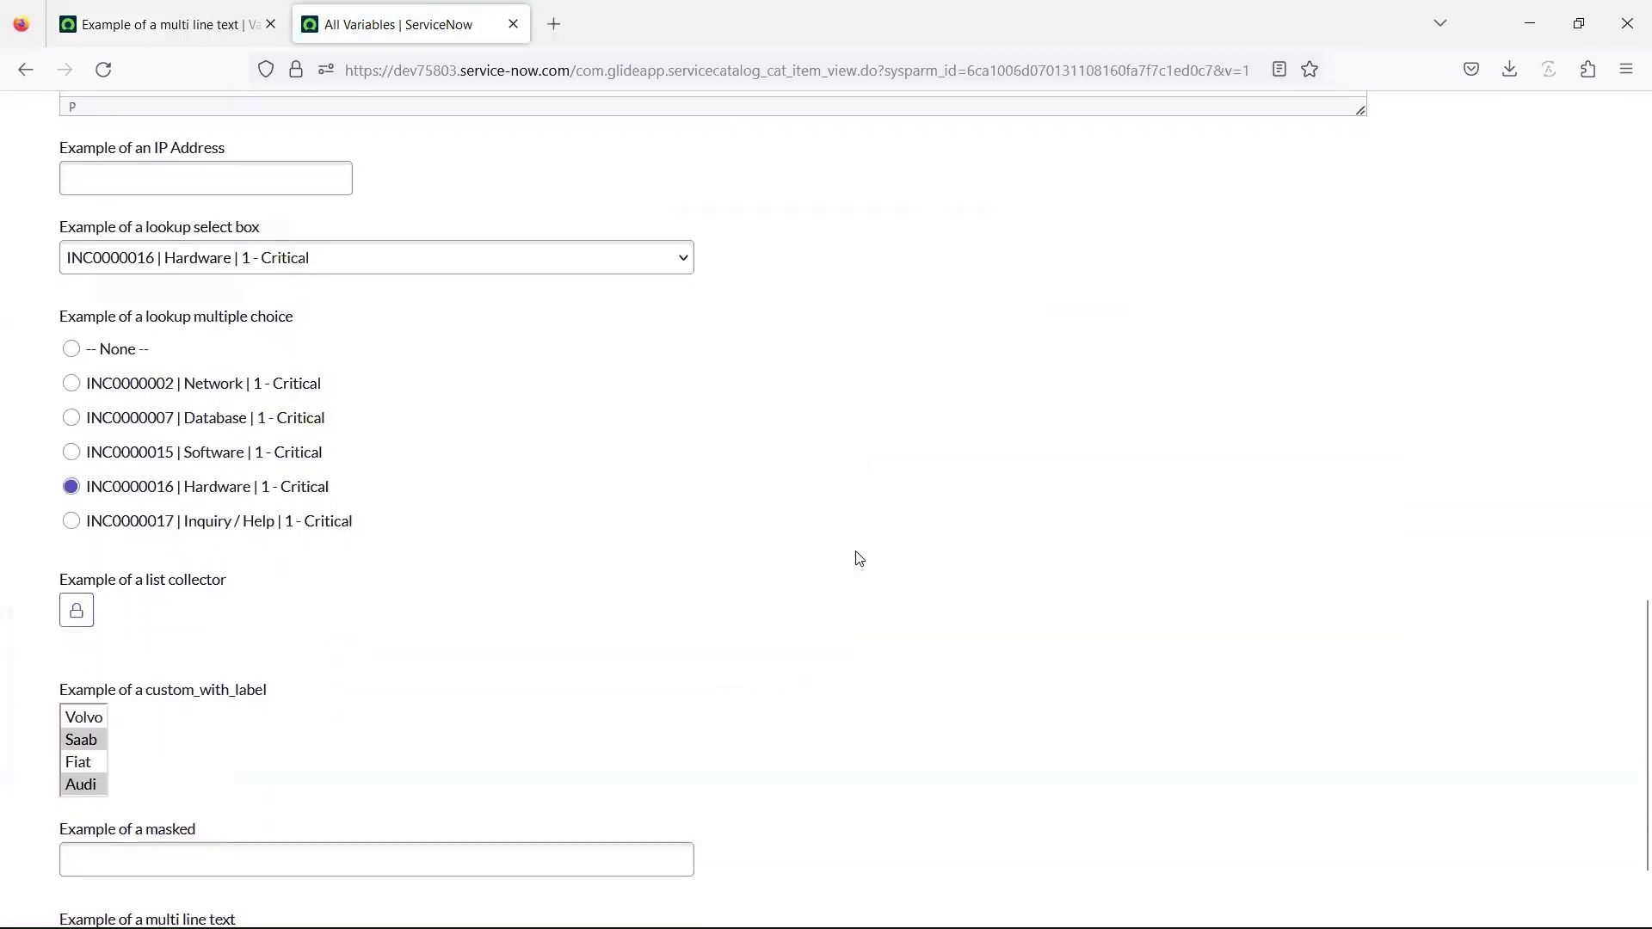
Confirm the Choice 3 entry and save the variable as a new Multiple Choice variable
{"action": "key", "text": "ctrl+shift+Tab"}
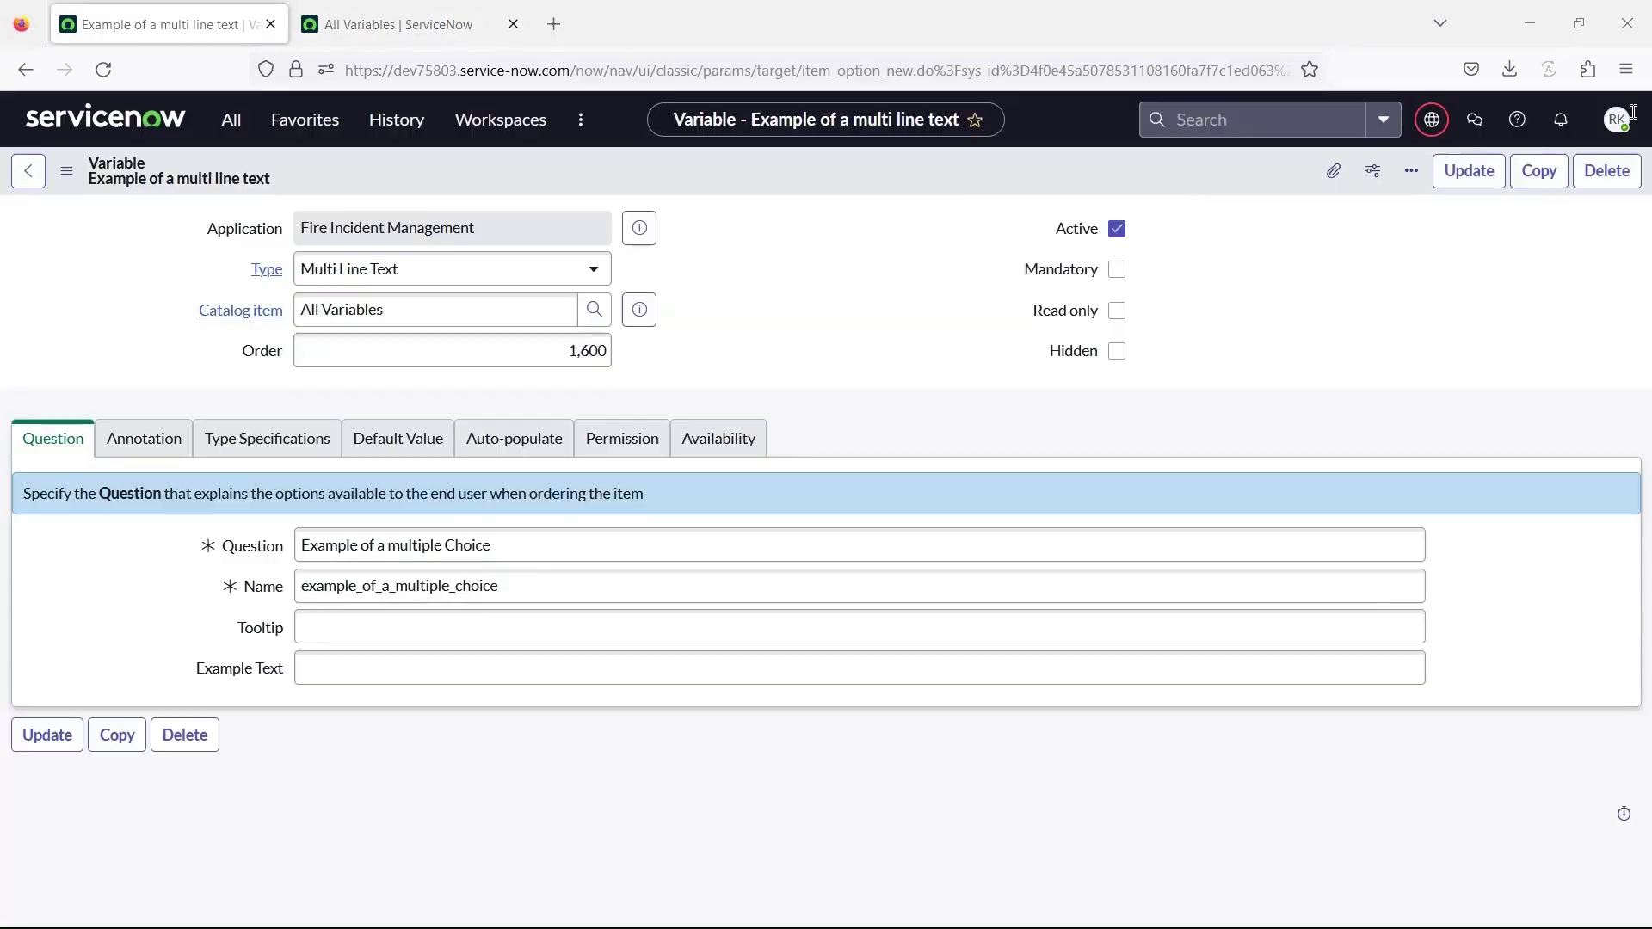
{"action": "left_click", "coordinate": [592, 271]}
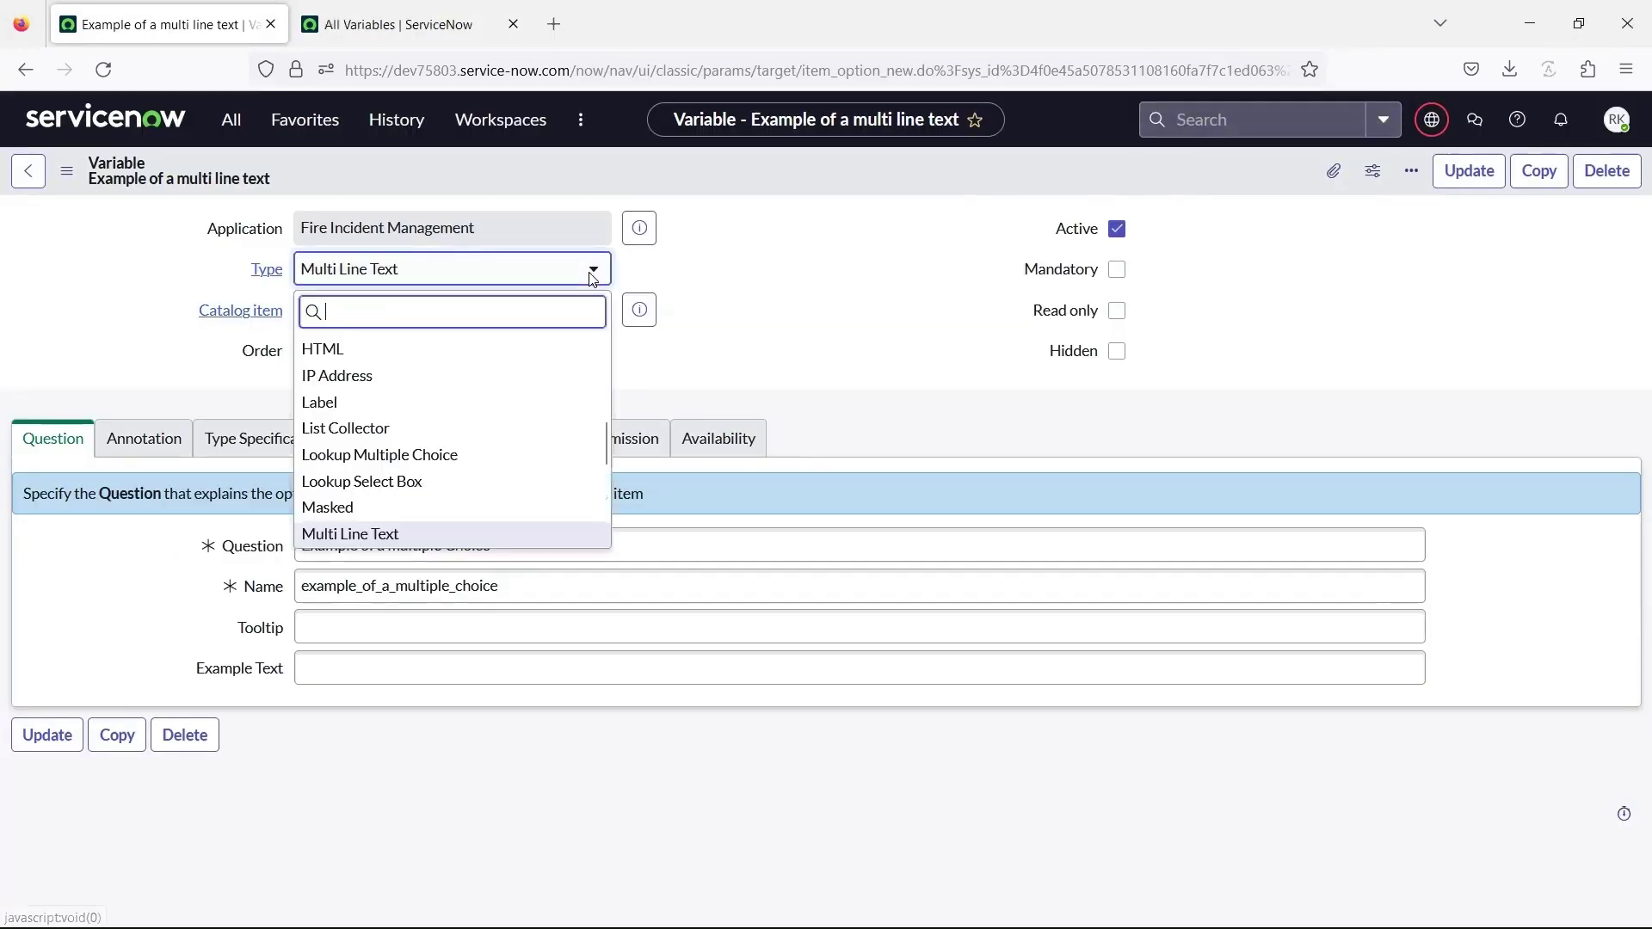
{"action": "type", "text": "mu"}
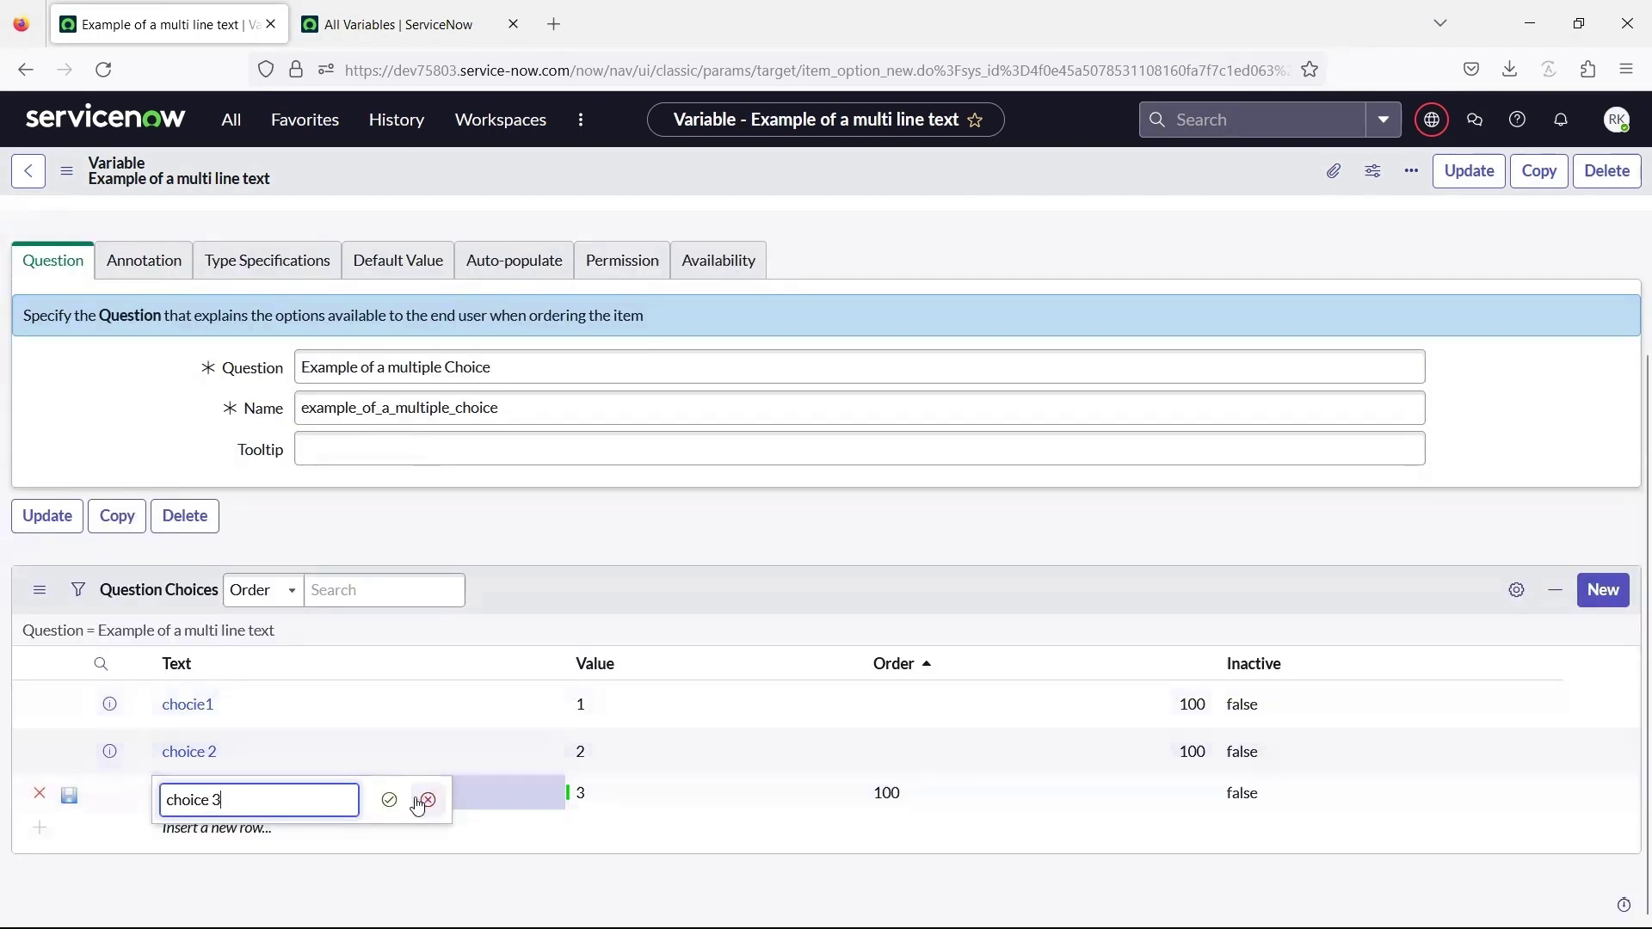
{"action": "left_click", "coordinate": [389, 799]}
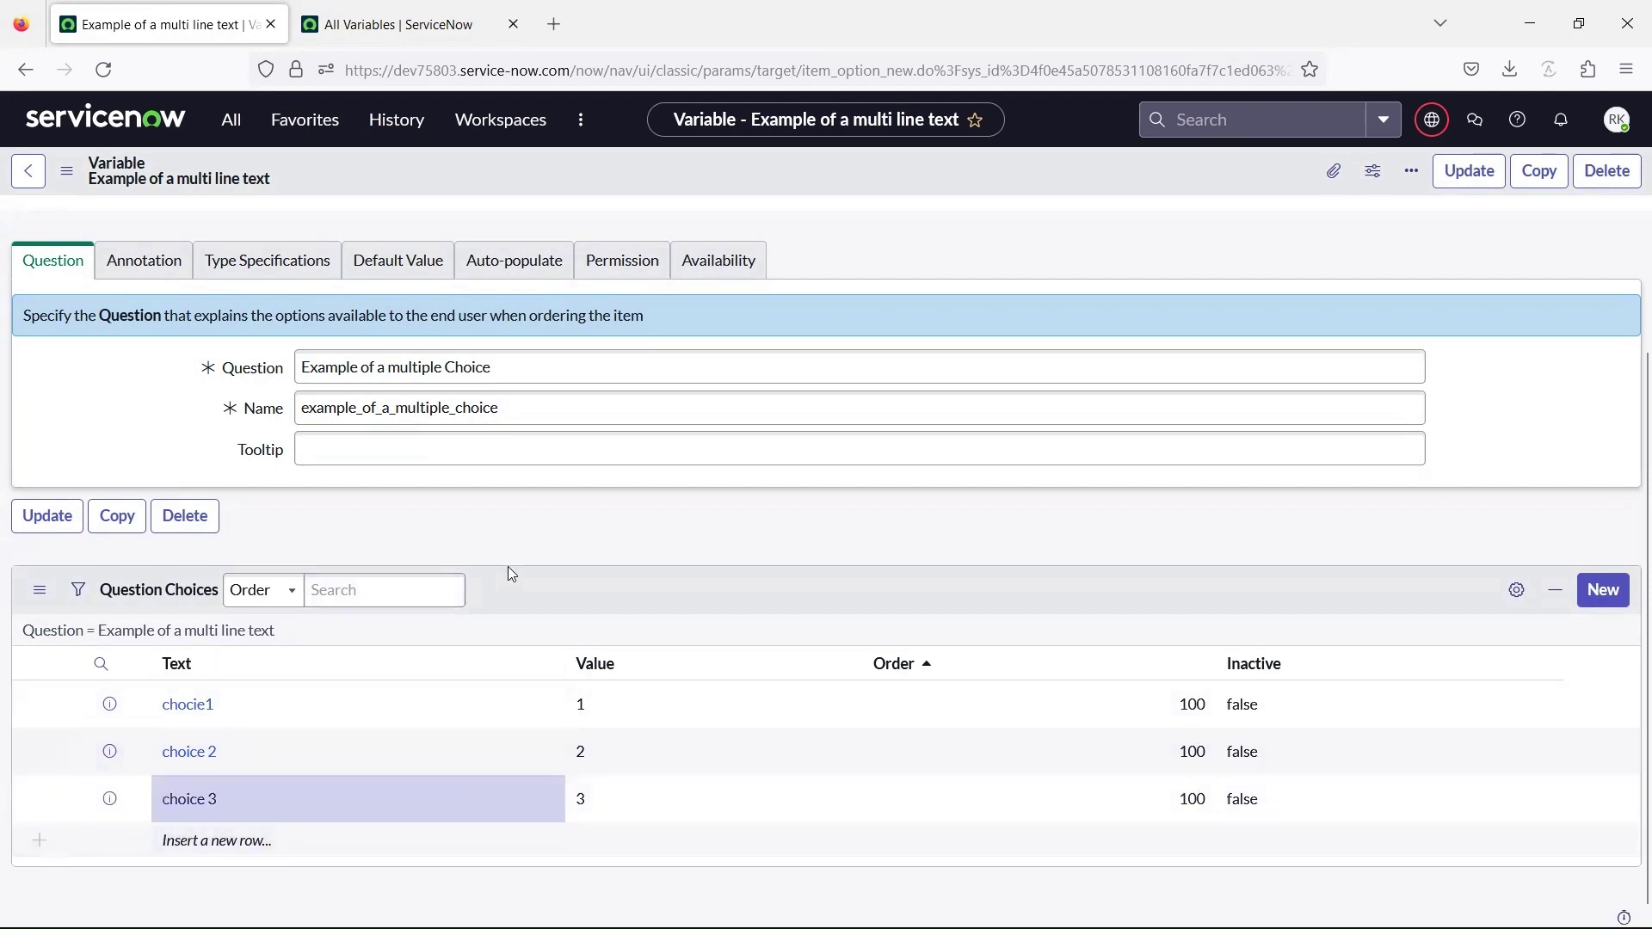
{"action": "scroll", "coordinate": [507, 566], "scroll_direction": "up", "scroll_amount": 2}
{"action": "right_click", "coordinate": [929, 174]}
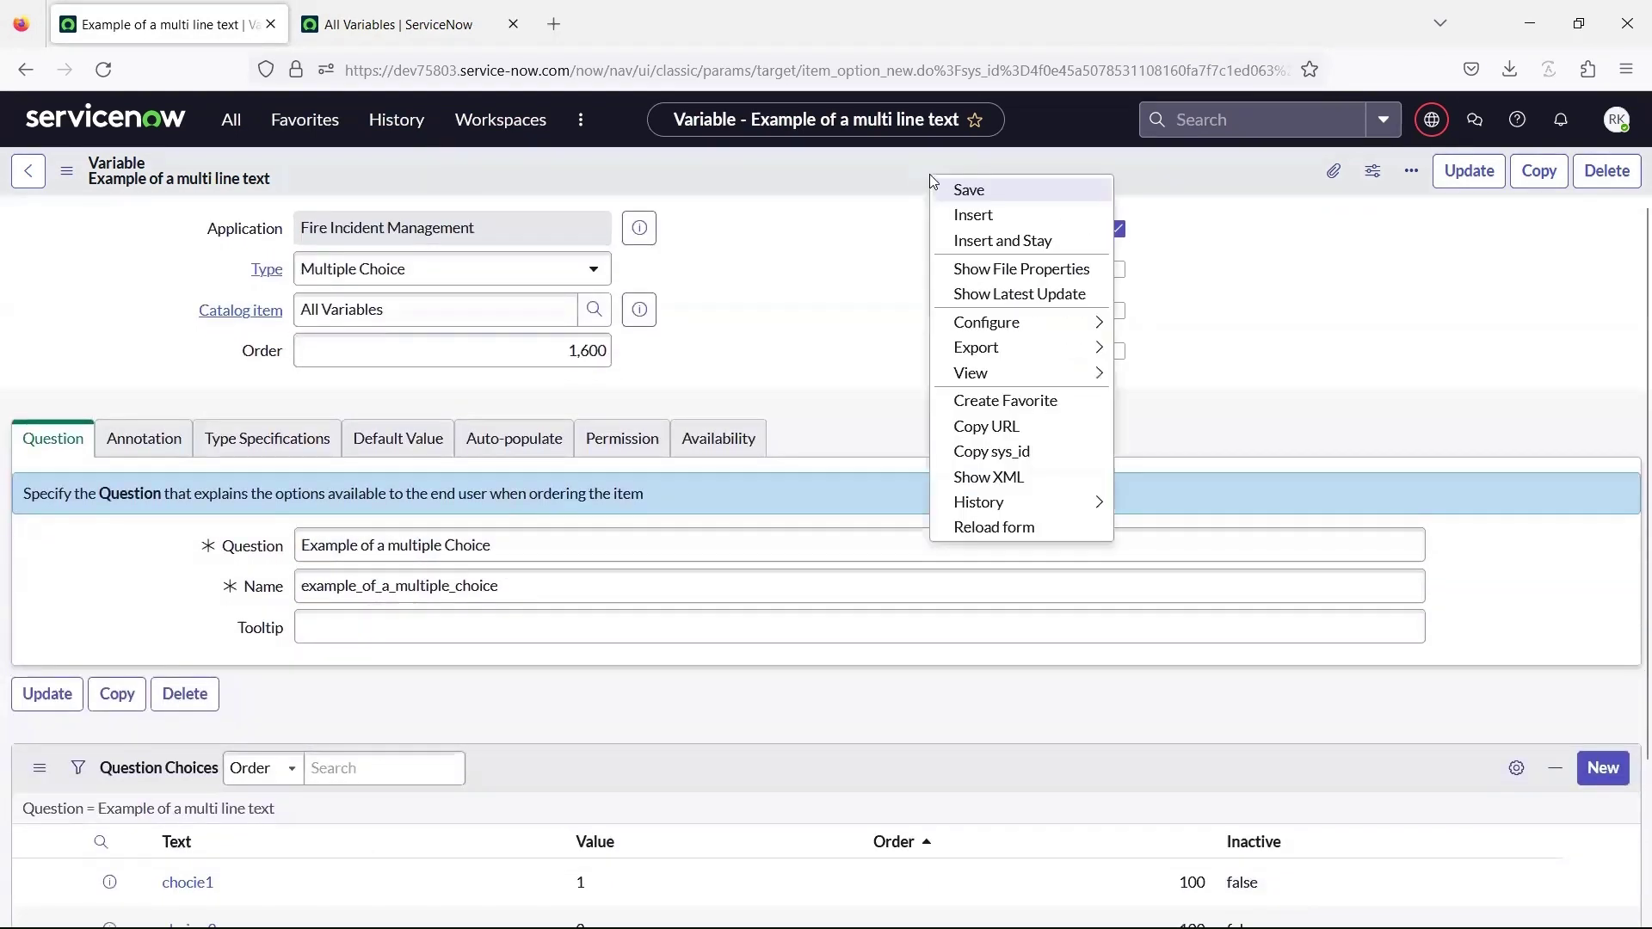
{"action": "left_click", "coordinate": [972, 244]}
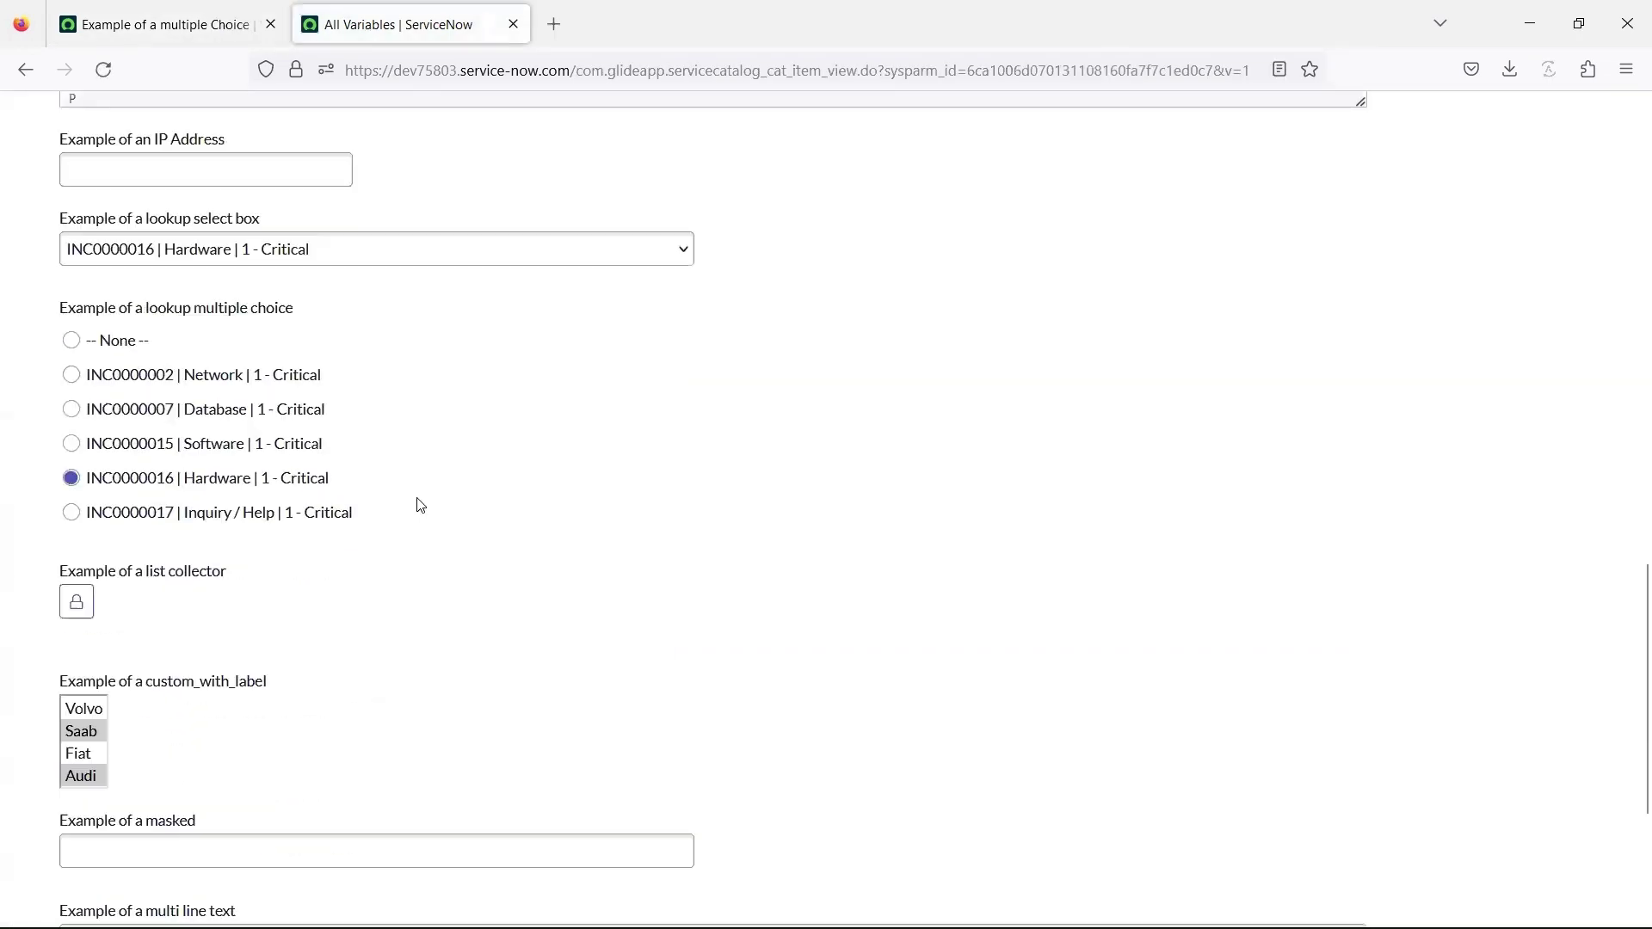
Switch the variable to Select Box and add the Choice 2 question choice
{"action": "scroll", "coordinate": [417, 505], "scroll_direction": "down", "scroll_amount": 4}
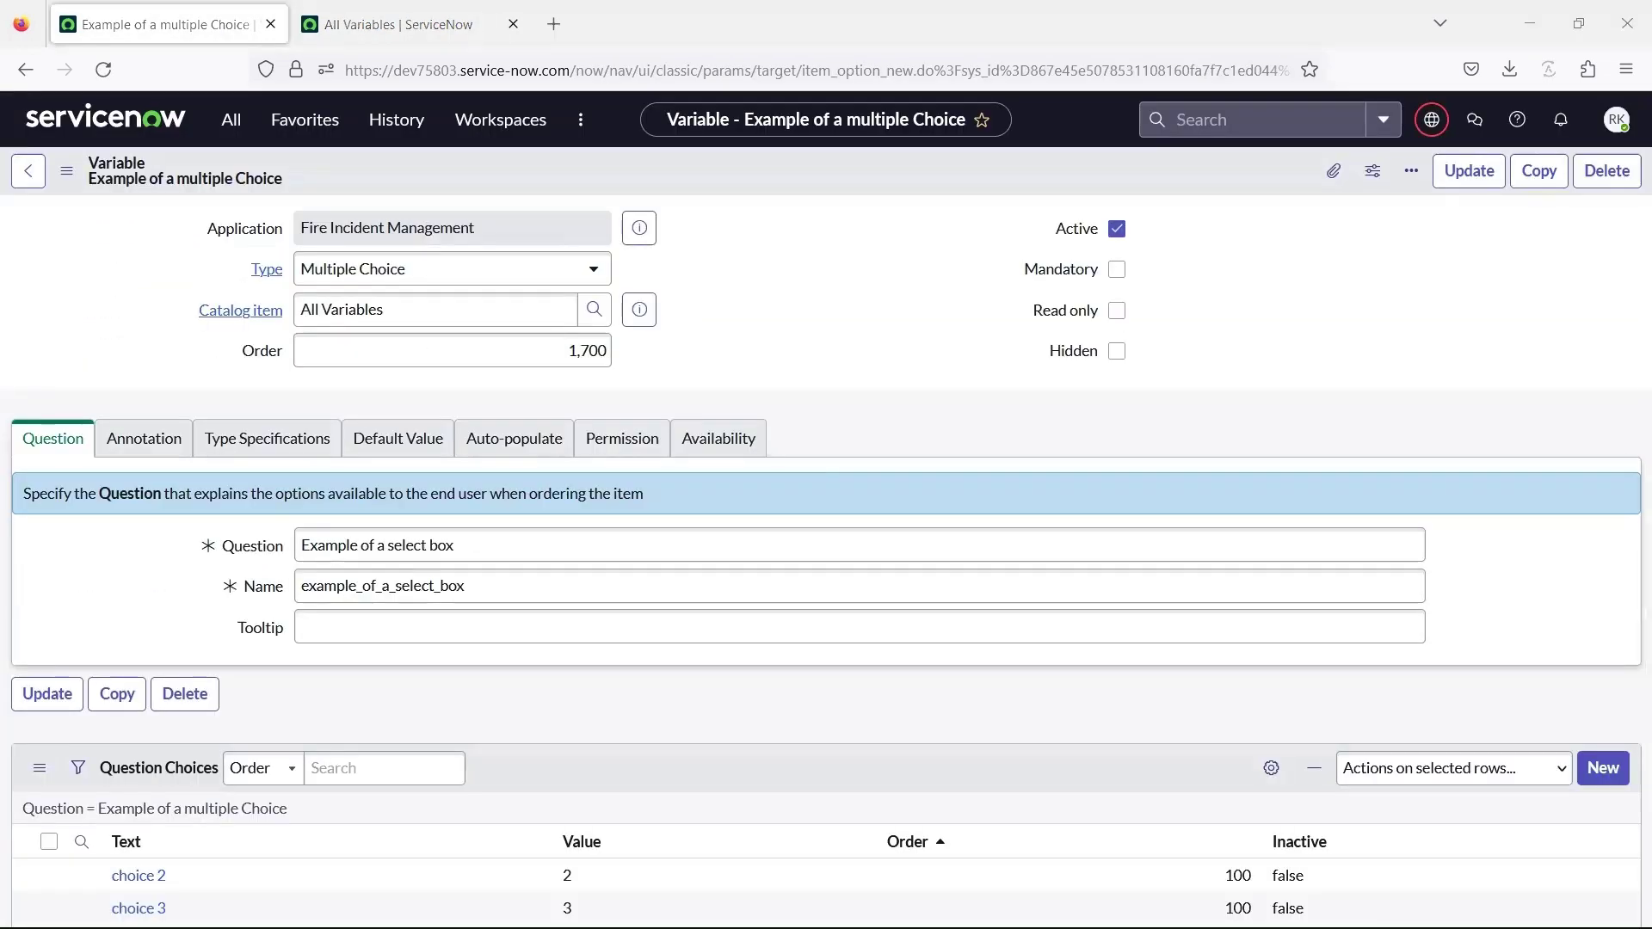
{"action": "left_click", "coordinate": [567, 282]}
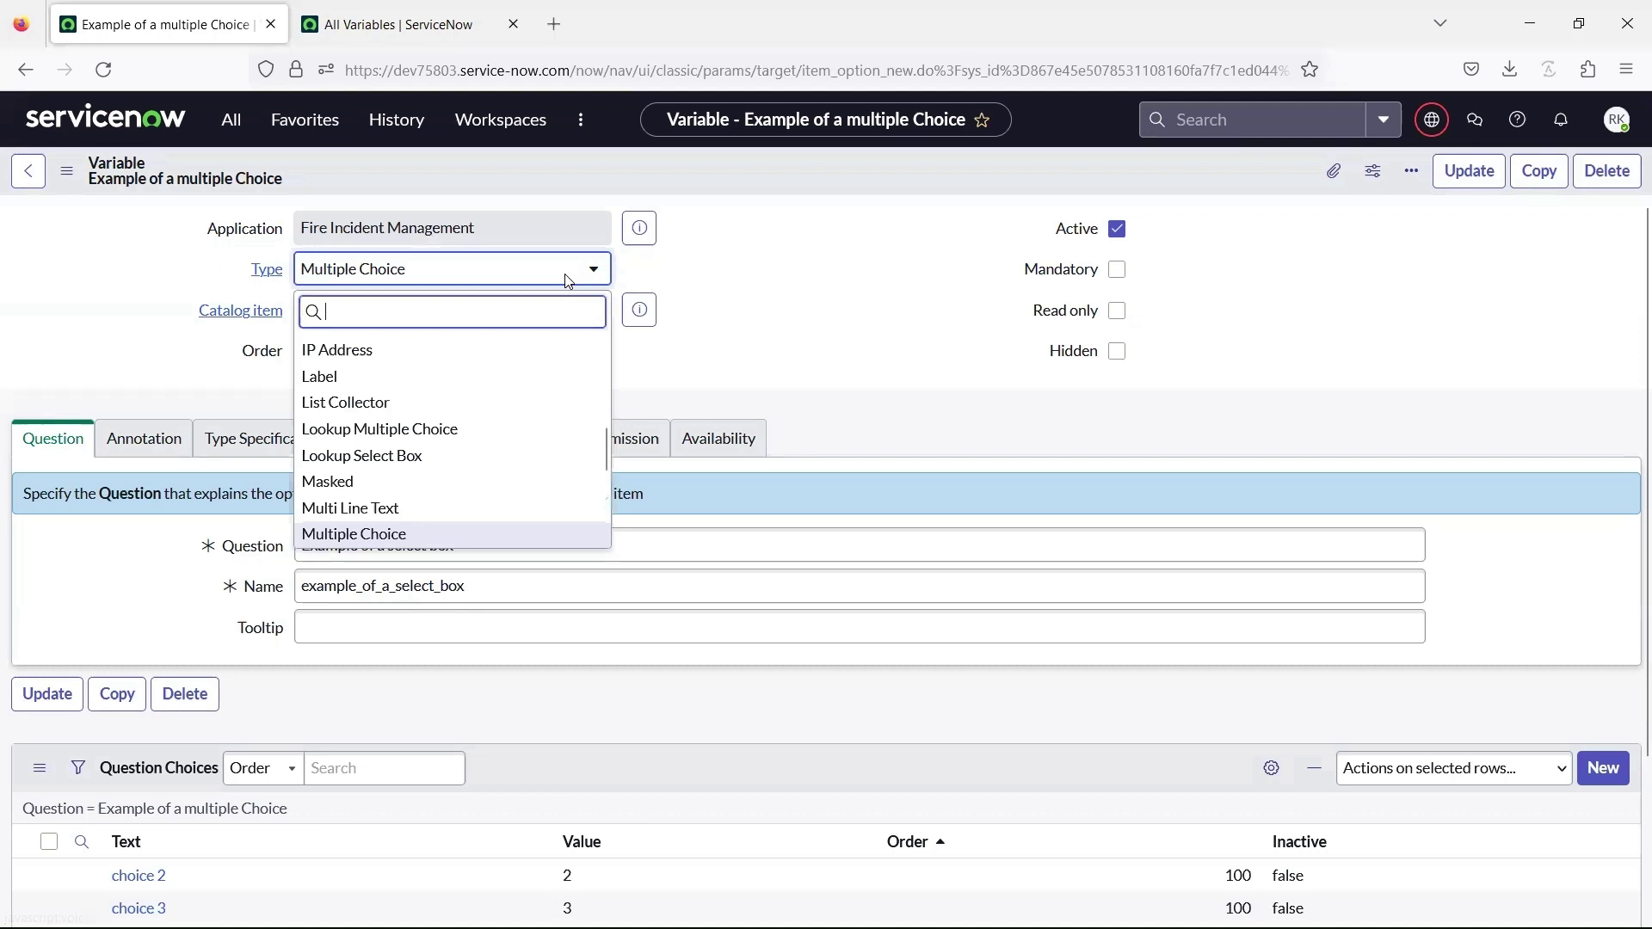
{"action": "type", "text": "select"}
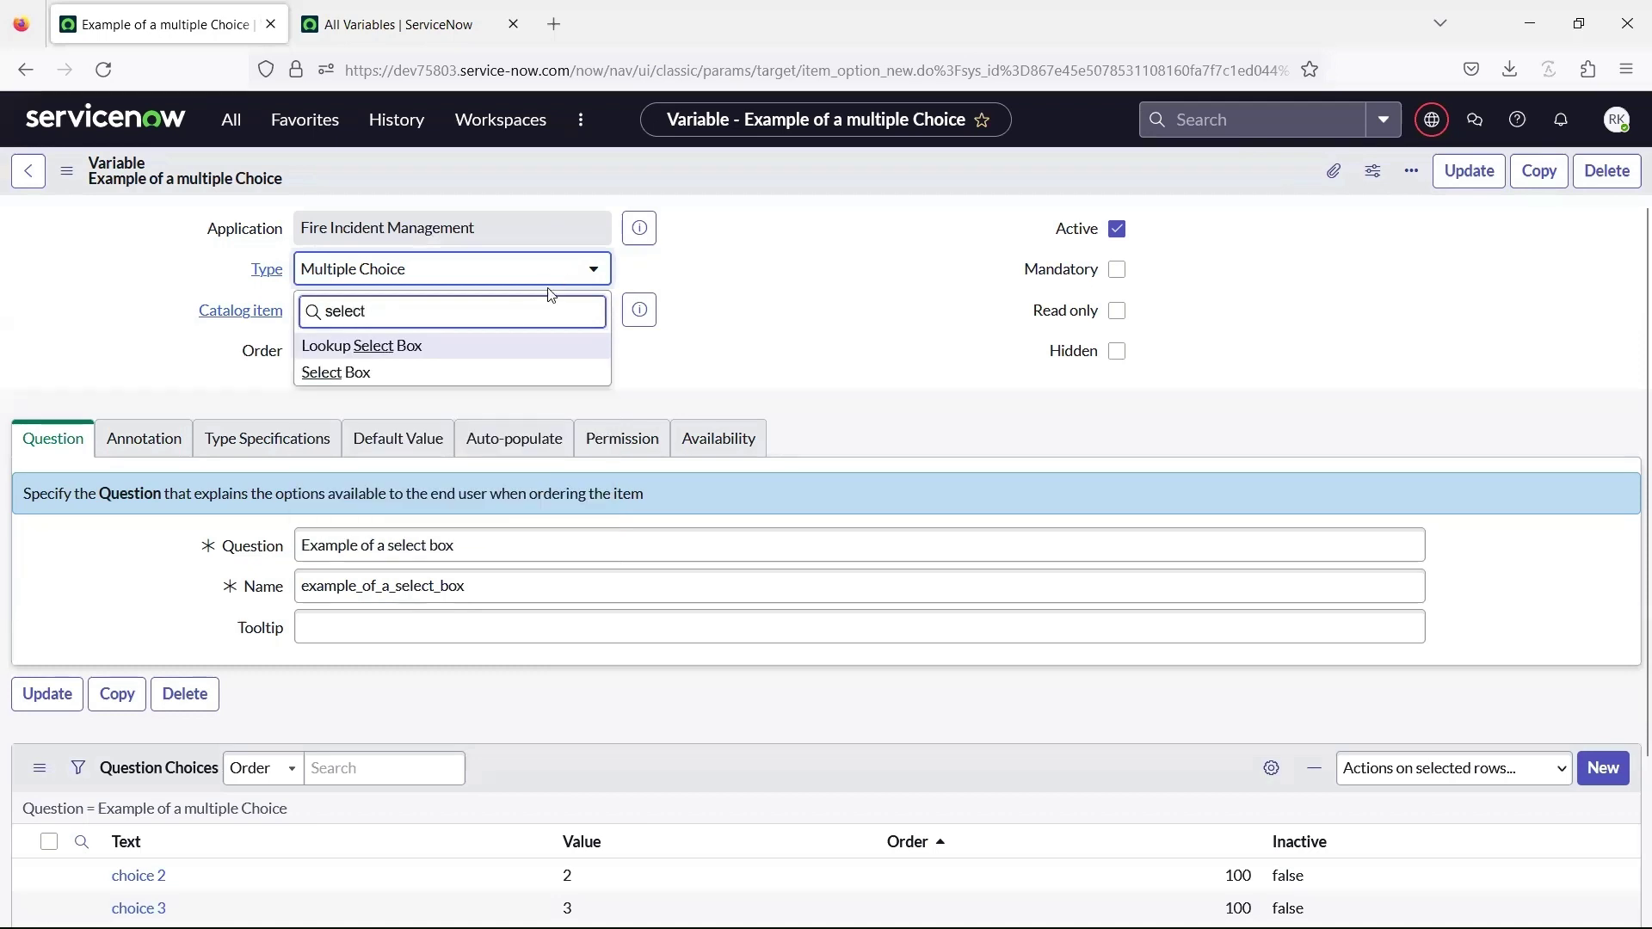
{"action": "left_click", "coordinate": [489, 371]}
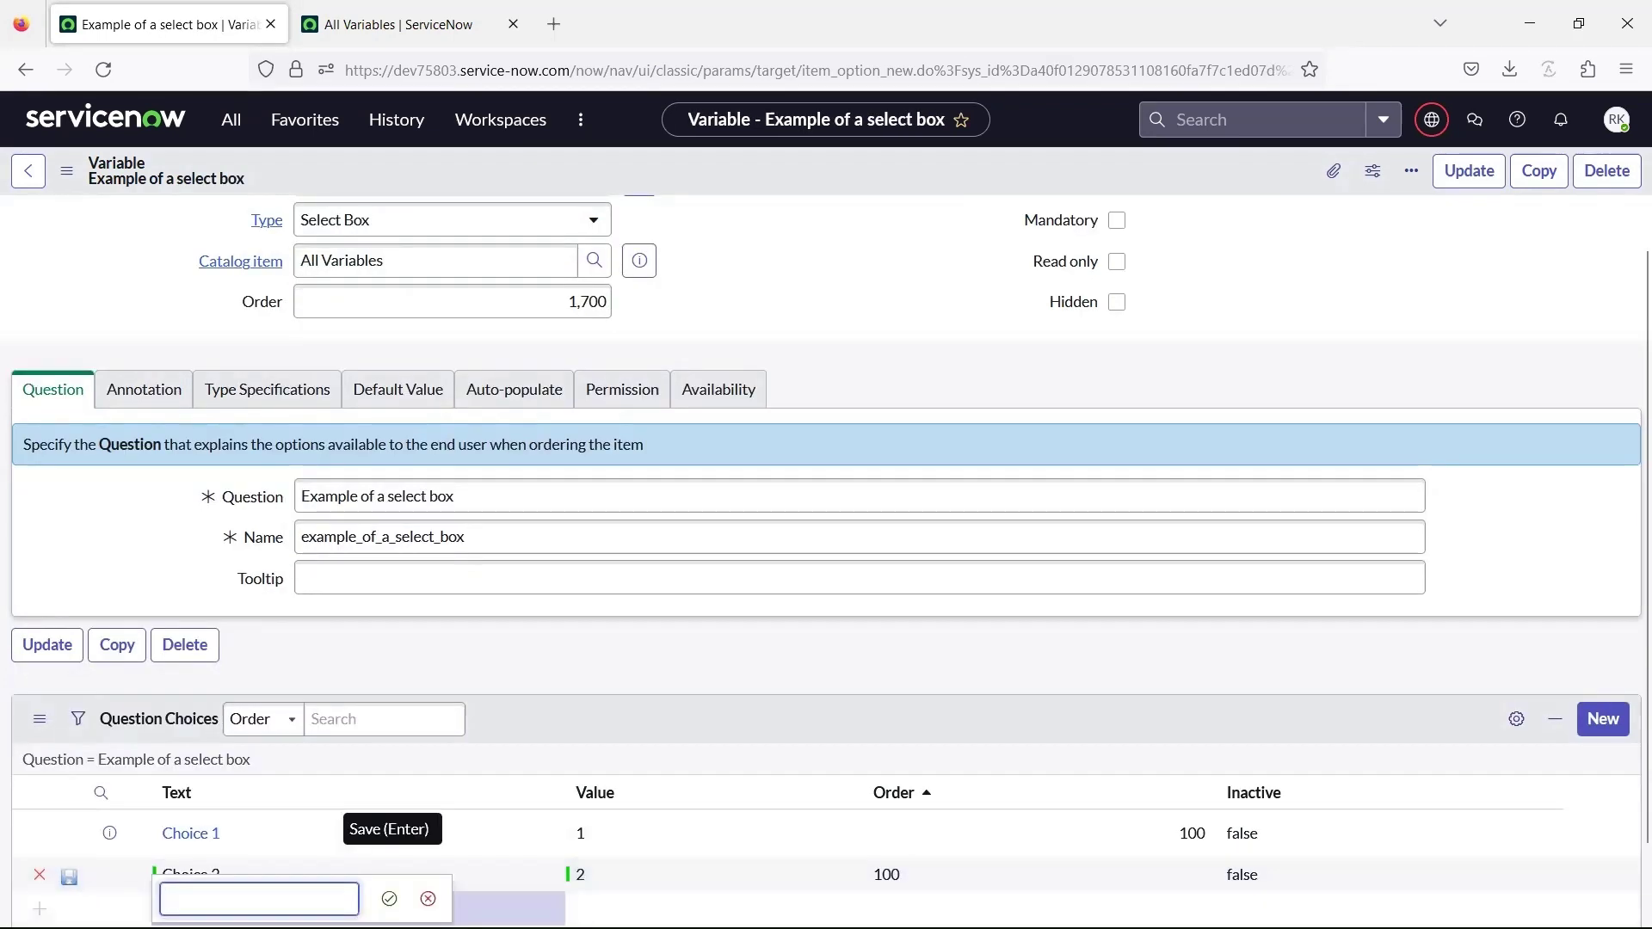
{"action": "type", "text": "Choice "}
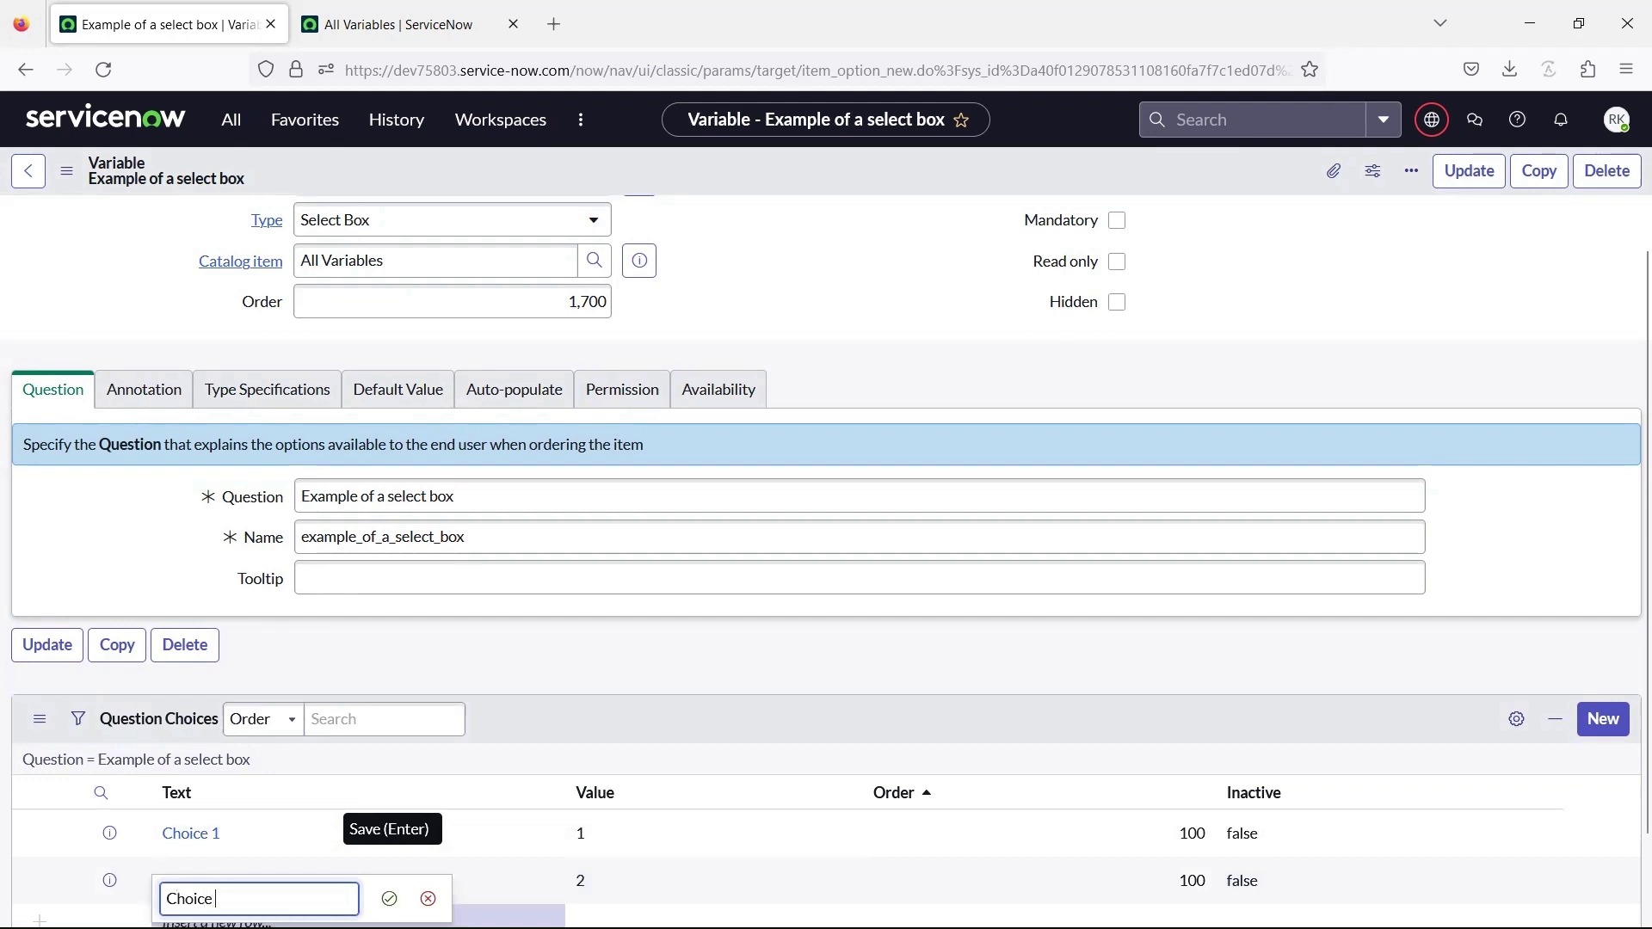
{"action": "type", "text": "2"}
{"action": "key", "text": "Return"}
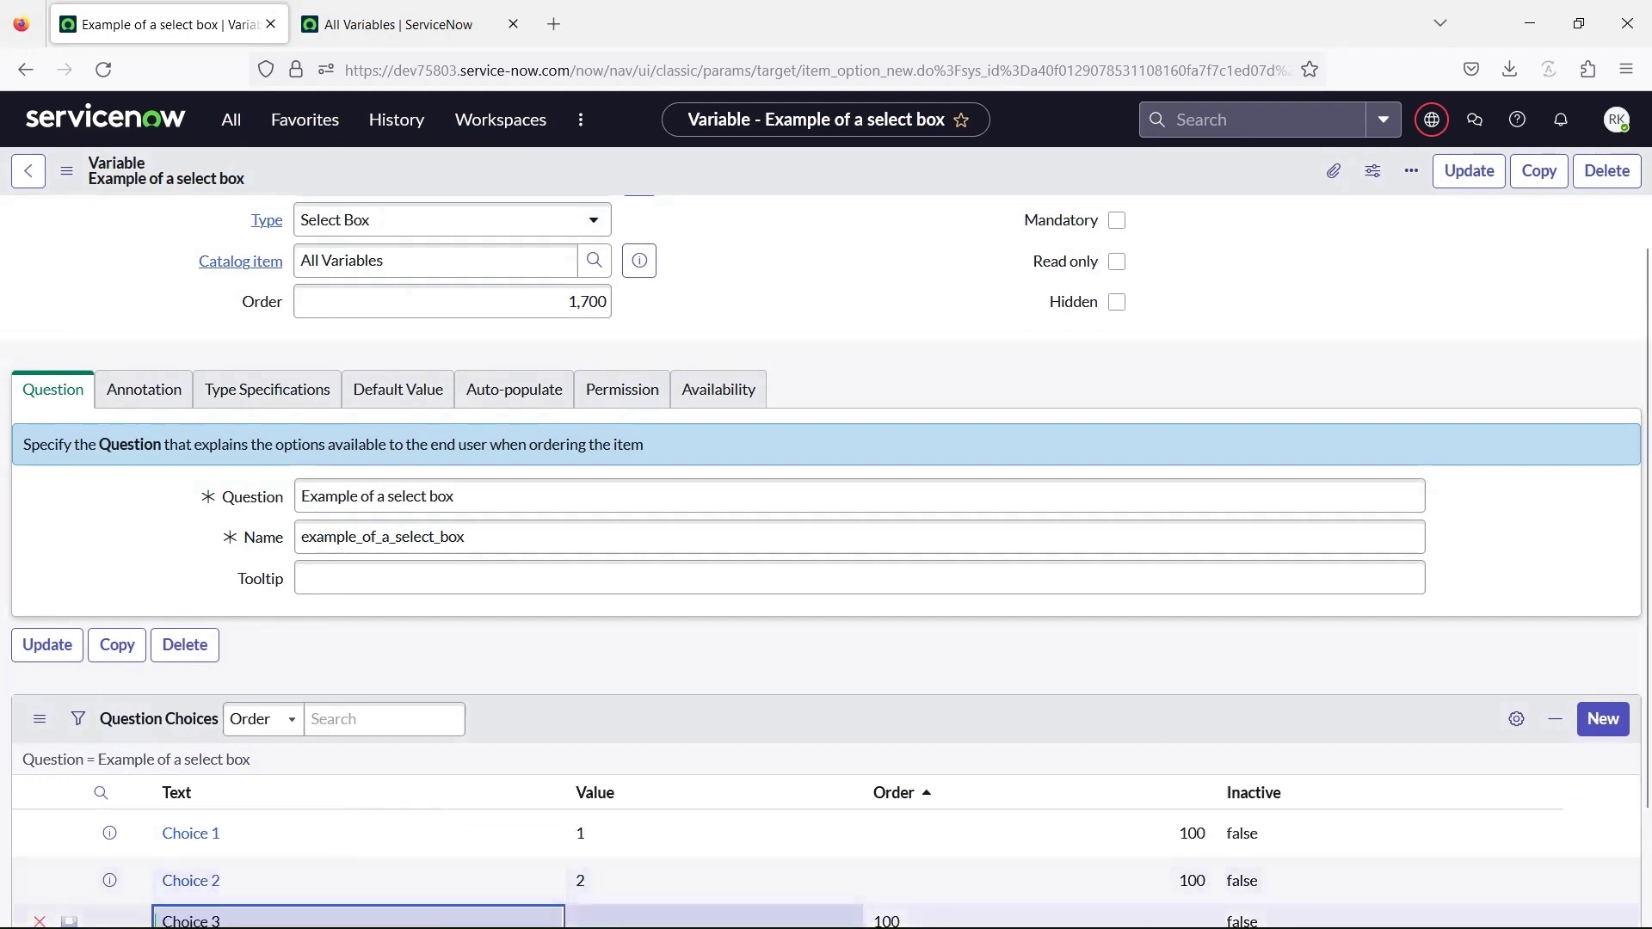
Give Choice 3 the value 3, save its row, and save the select box variable
{"action": "key", "text": "Tab"}
{"action": "type", "text": "3"}
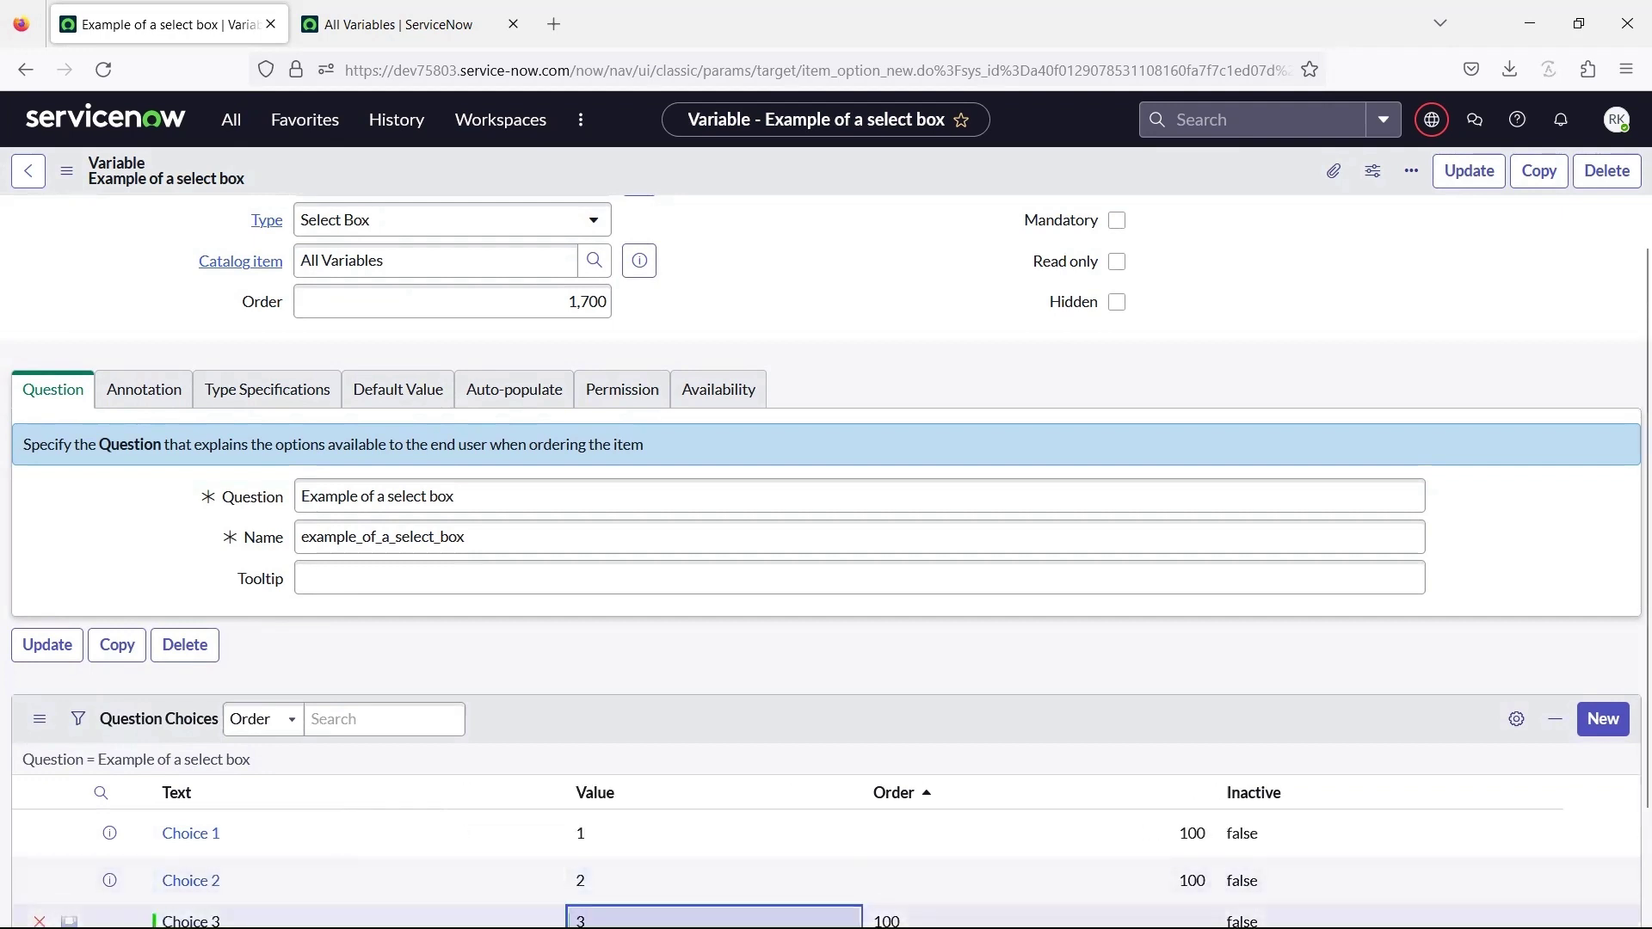
{"action": "scroll", "coordinate": [627, 869], "scroll_direction": "down", "scroll_amount": 2}
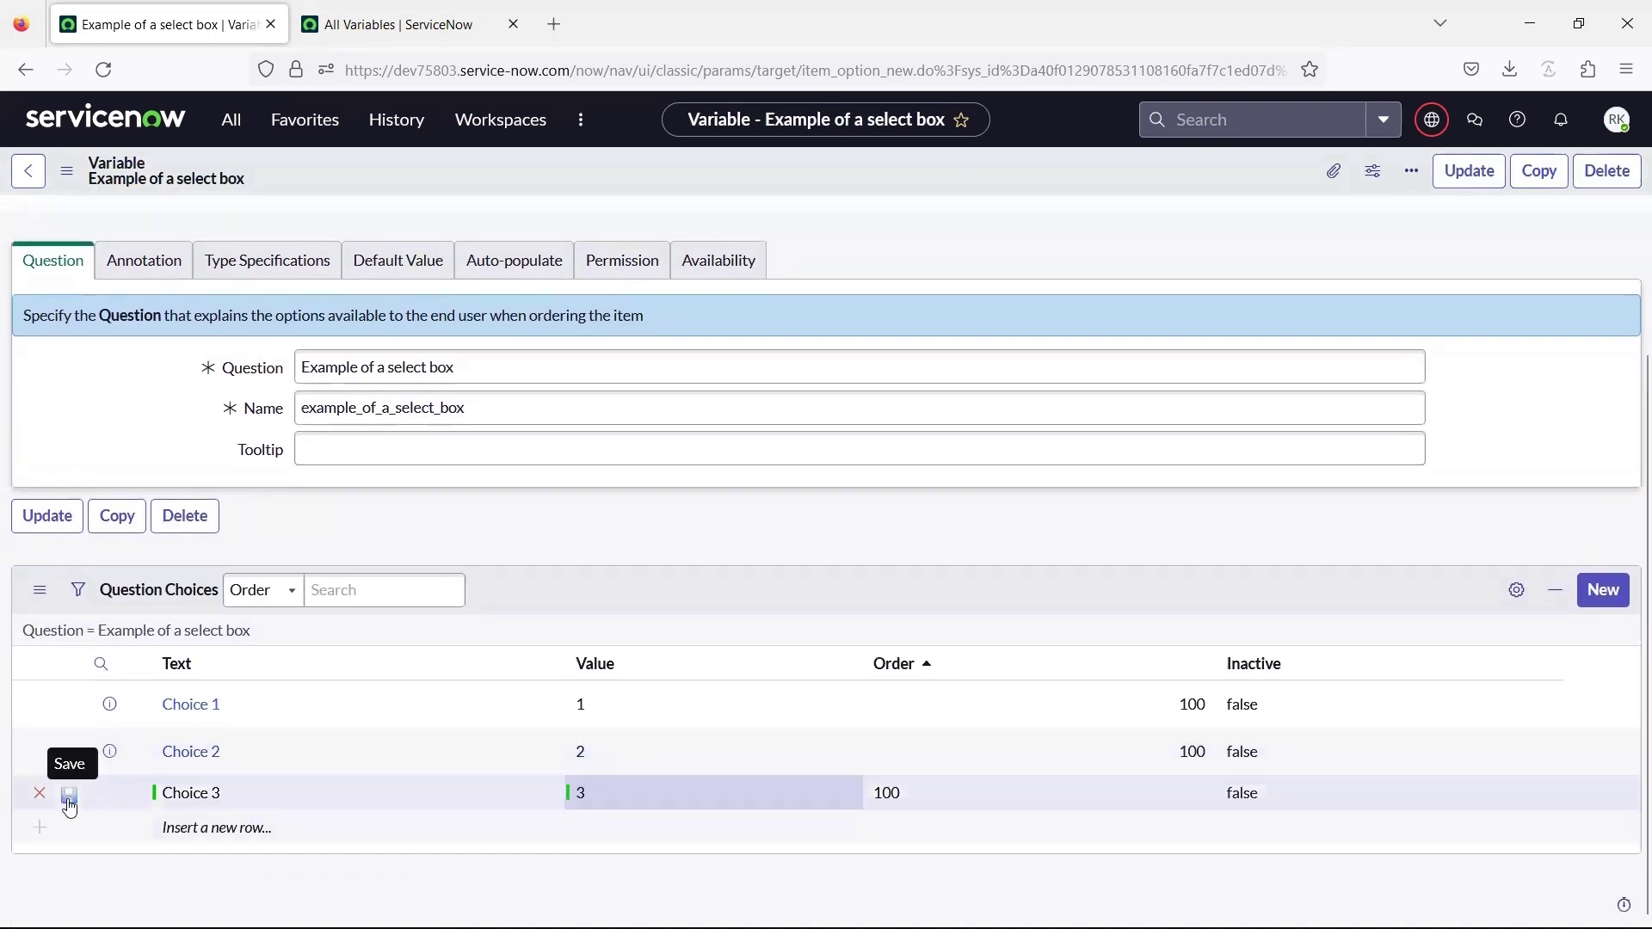
{"action": "left_click", "coordinate": [69, 799]}
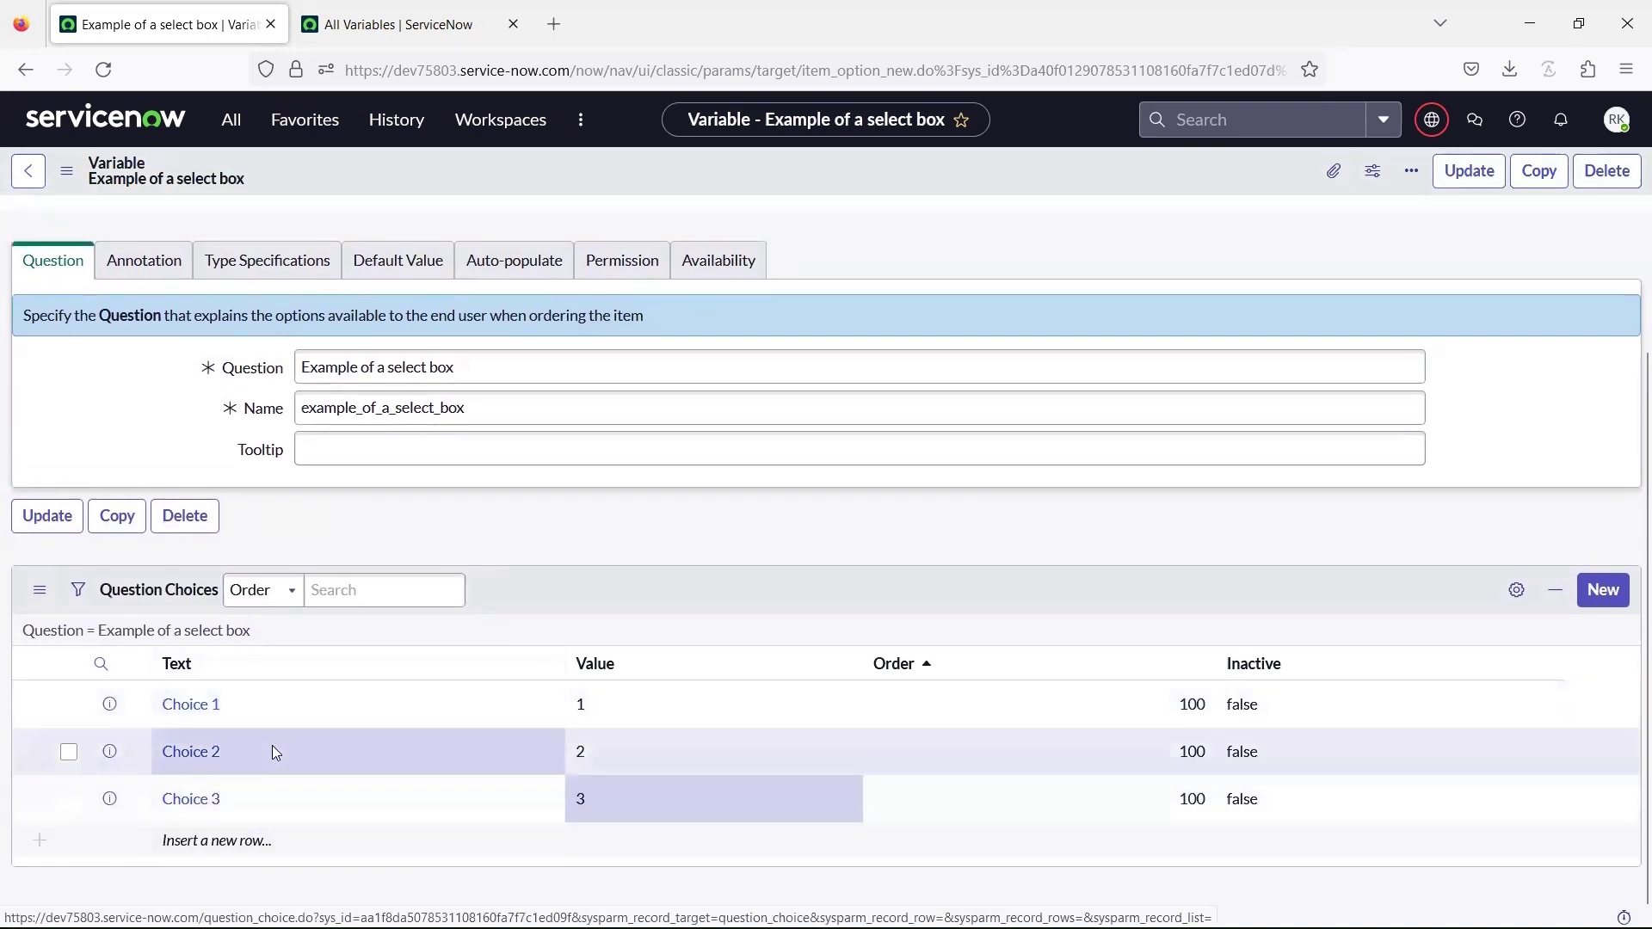
{"action": "scroll", "coordinate": [597, 334], "scroll_direction": "up", "scroll_amount": 3}
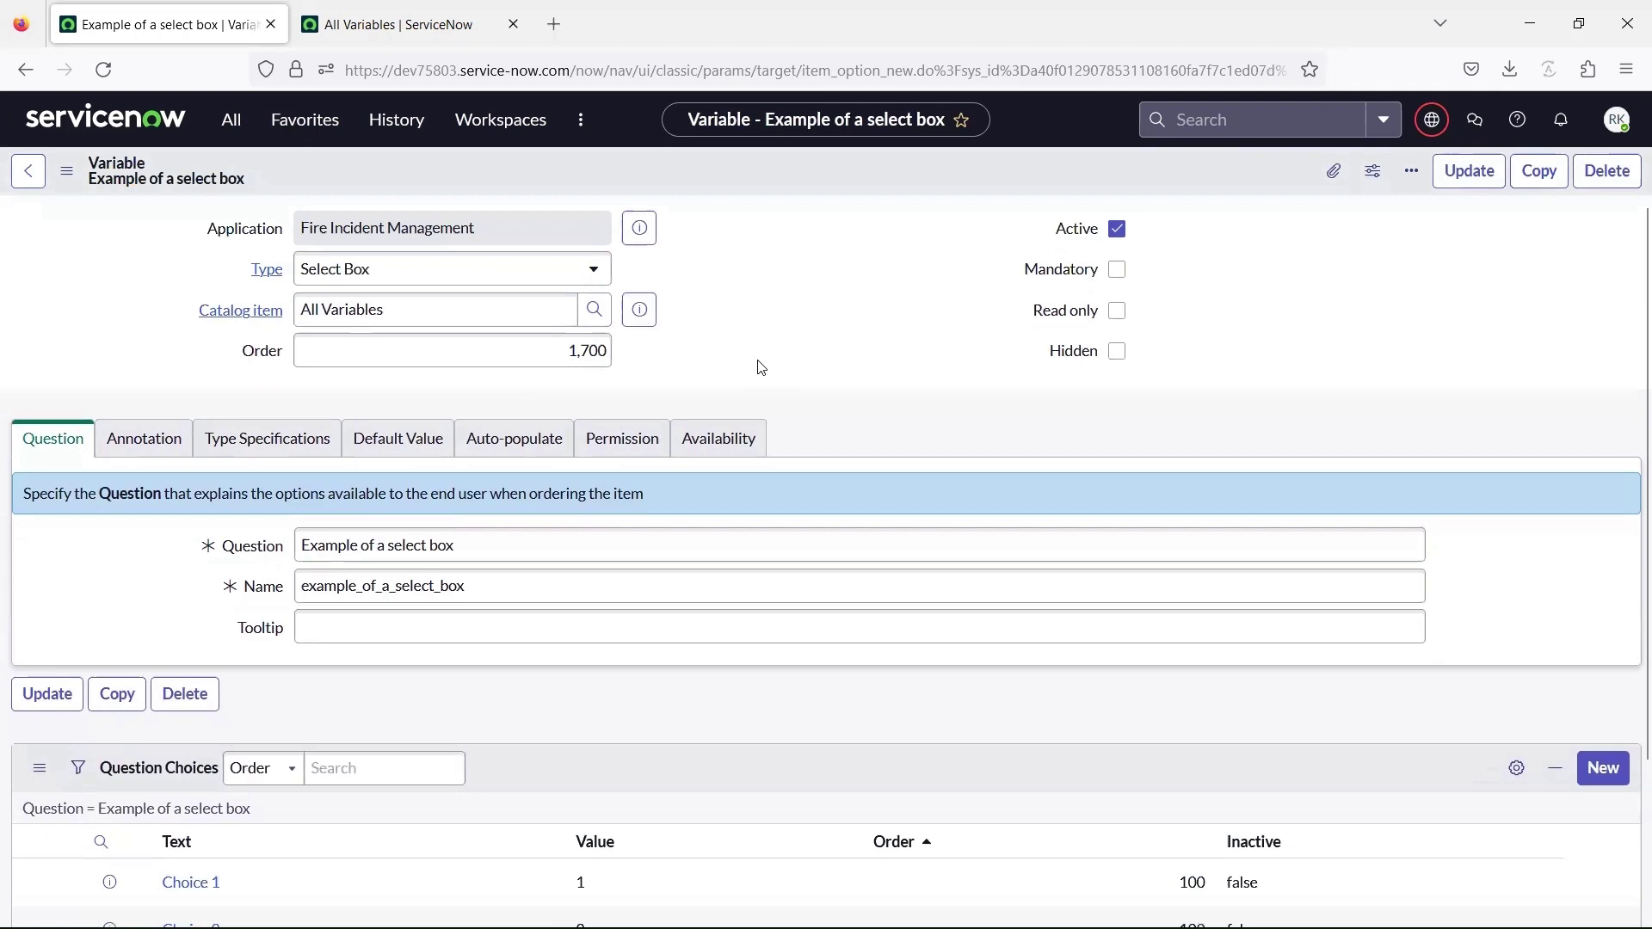
{"action": "right_click", "coordinate": [838, 172]}
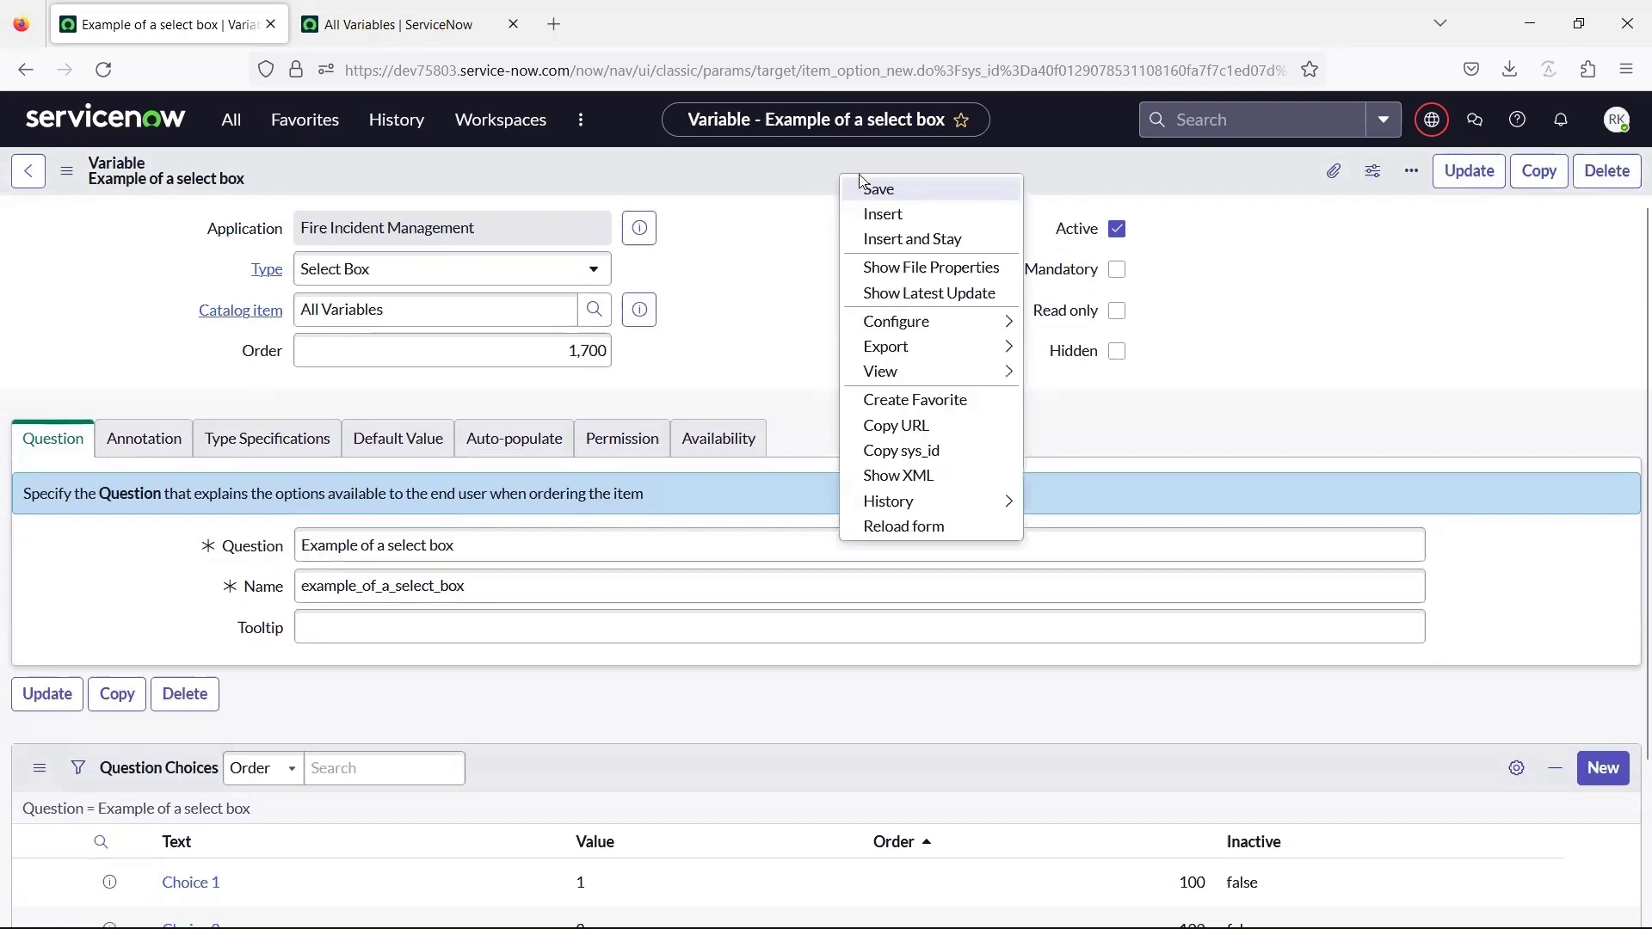
{"action": "left_click", "coordinate": [869, 182]}
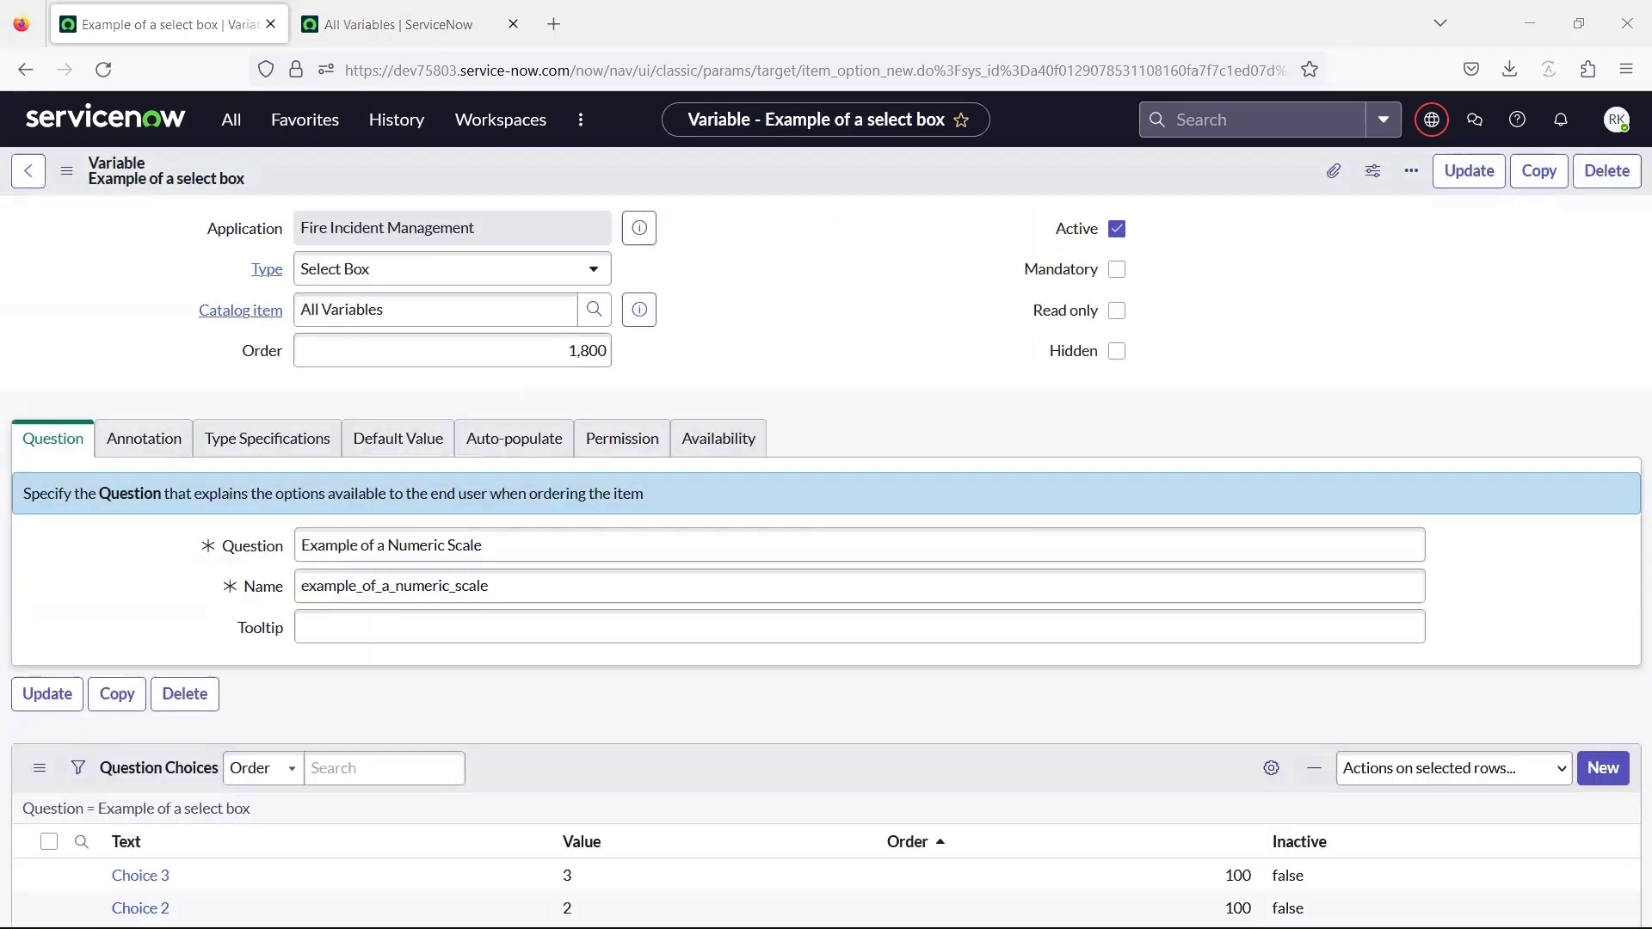
Save a Numeric Scale variable and check its 0–5 scale on the reloaded order form
{"action": "left_click", "coordinate": [527, 268]}
{"action": "type", "text": "num"}
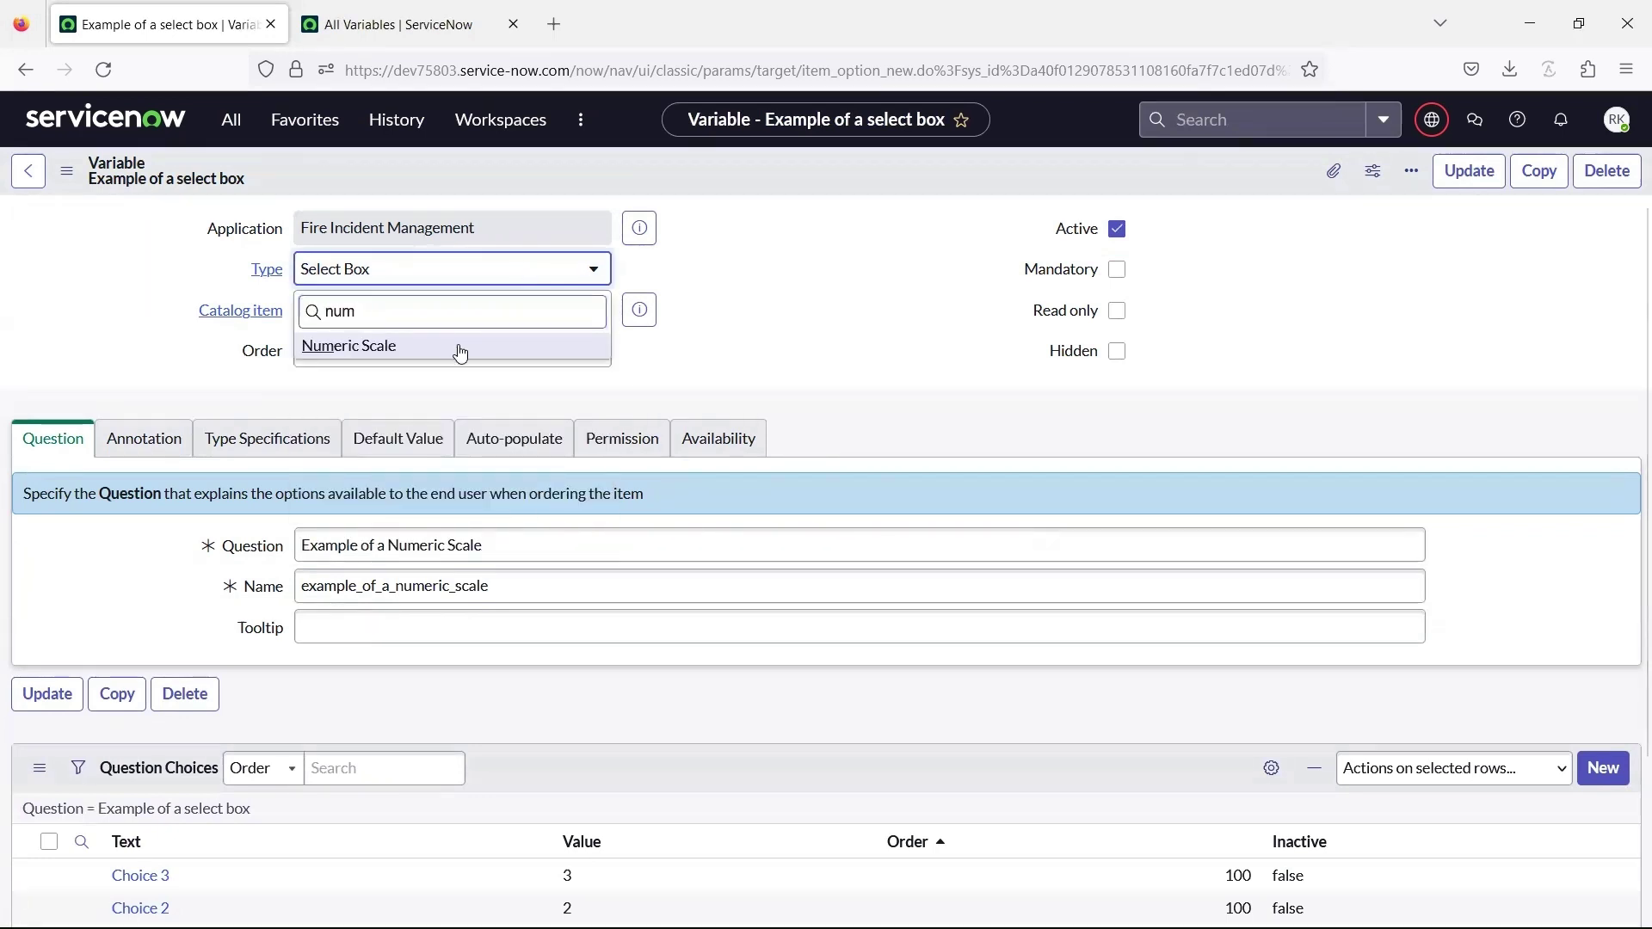
{"action": "left_click", "coordinate": [462, 345]}
{"action": "right_click", "coordinate": [800, 189]}
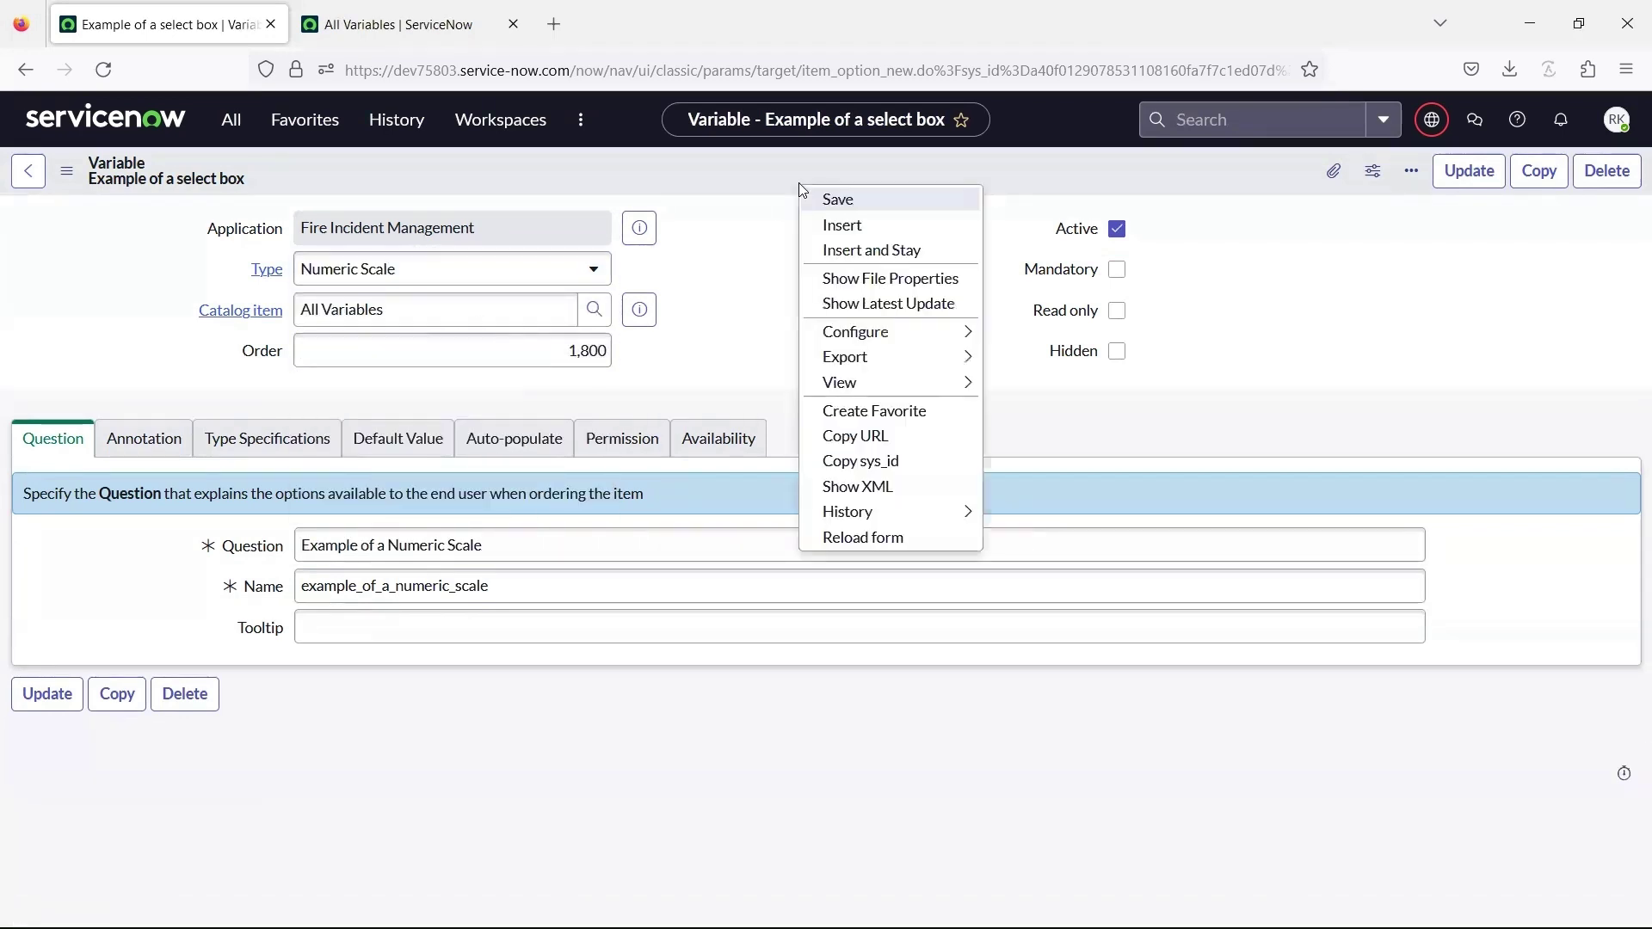
{"action": "left_click", "coordinate": [842, 202]}
{"action": "left_click", "coordinate": [387, 24]}
{"action": "left_click", "coordinate": [103, 69]}
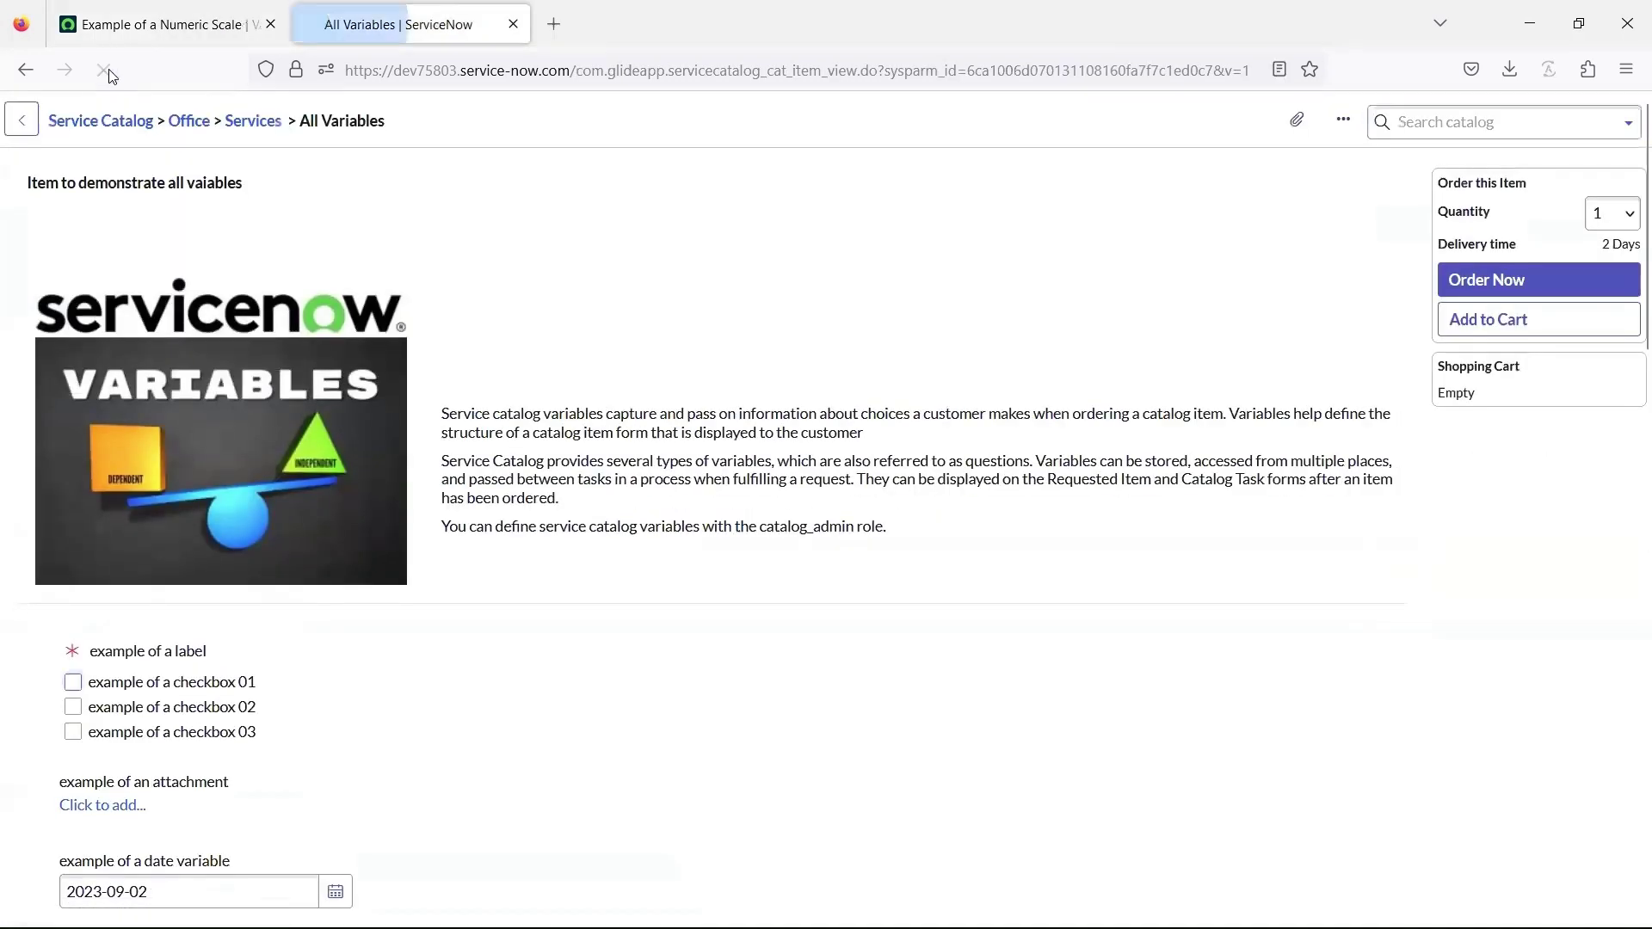
{"action": "scroll", "coordinate": [796, 568], "scroll_direction": "down", "scroll_amount": 15}
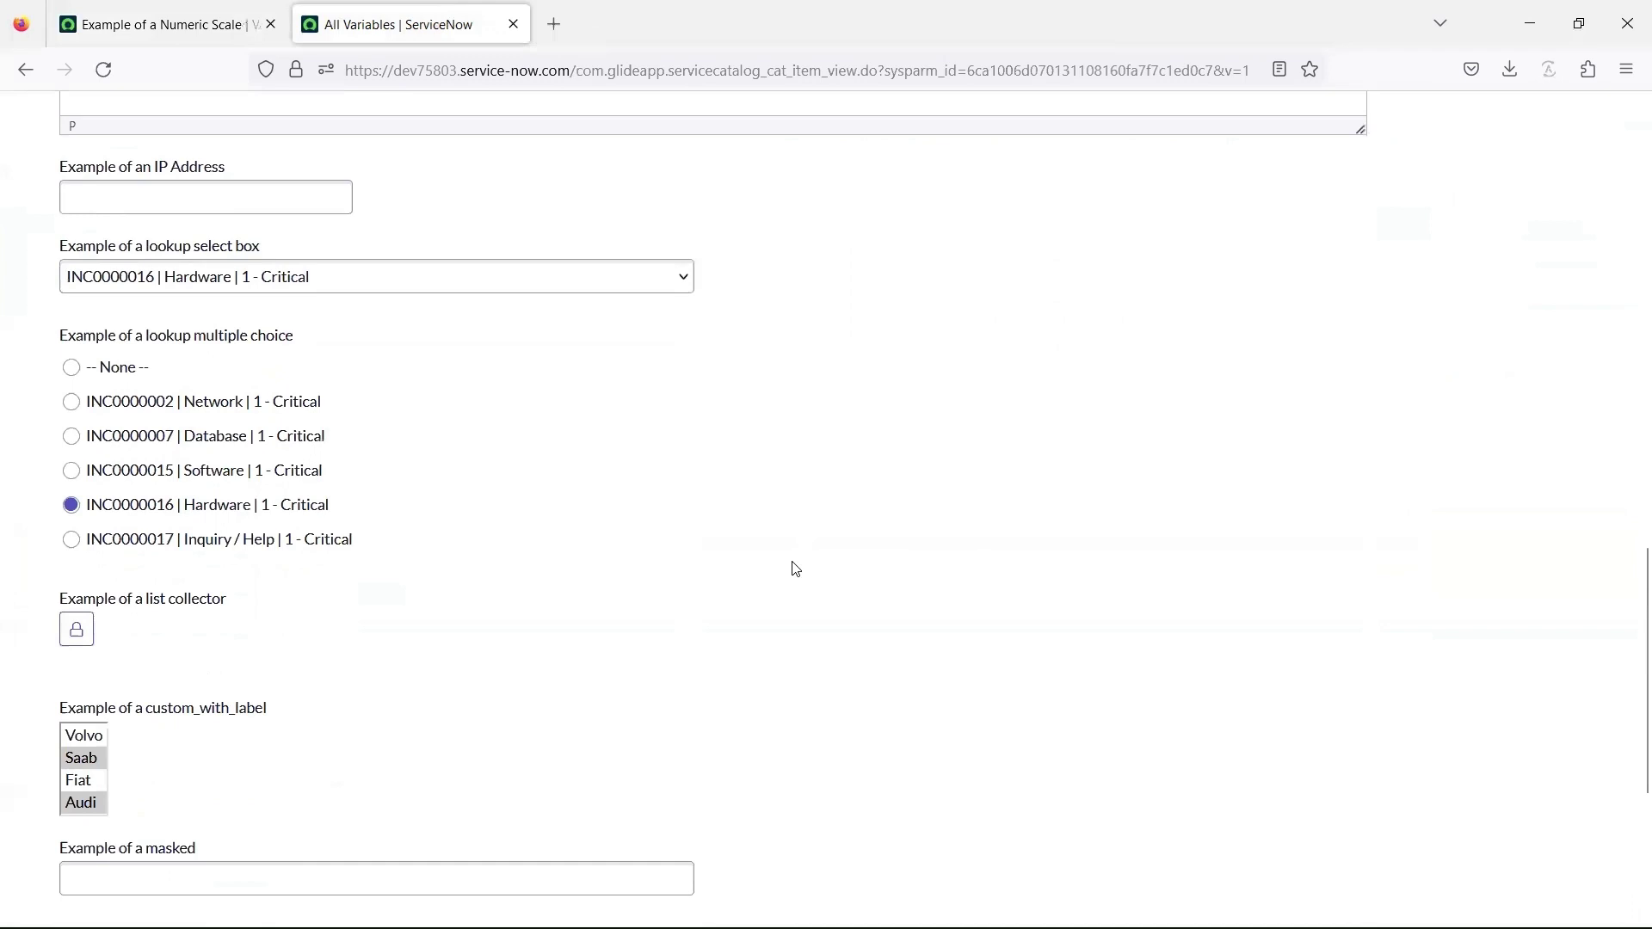
{"action": "scroll", "coordinate": [796, 568], "scroll_direction": "up", "scroll_amount": 1}
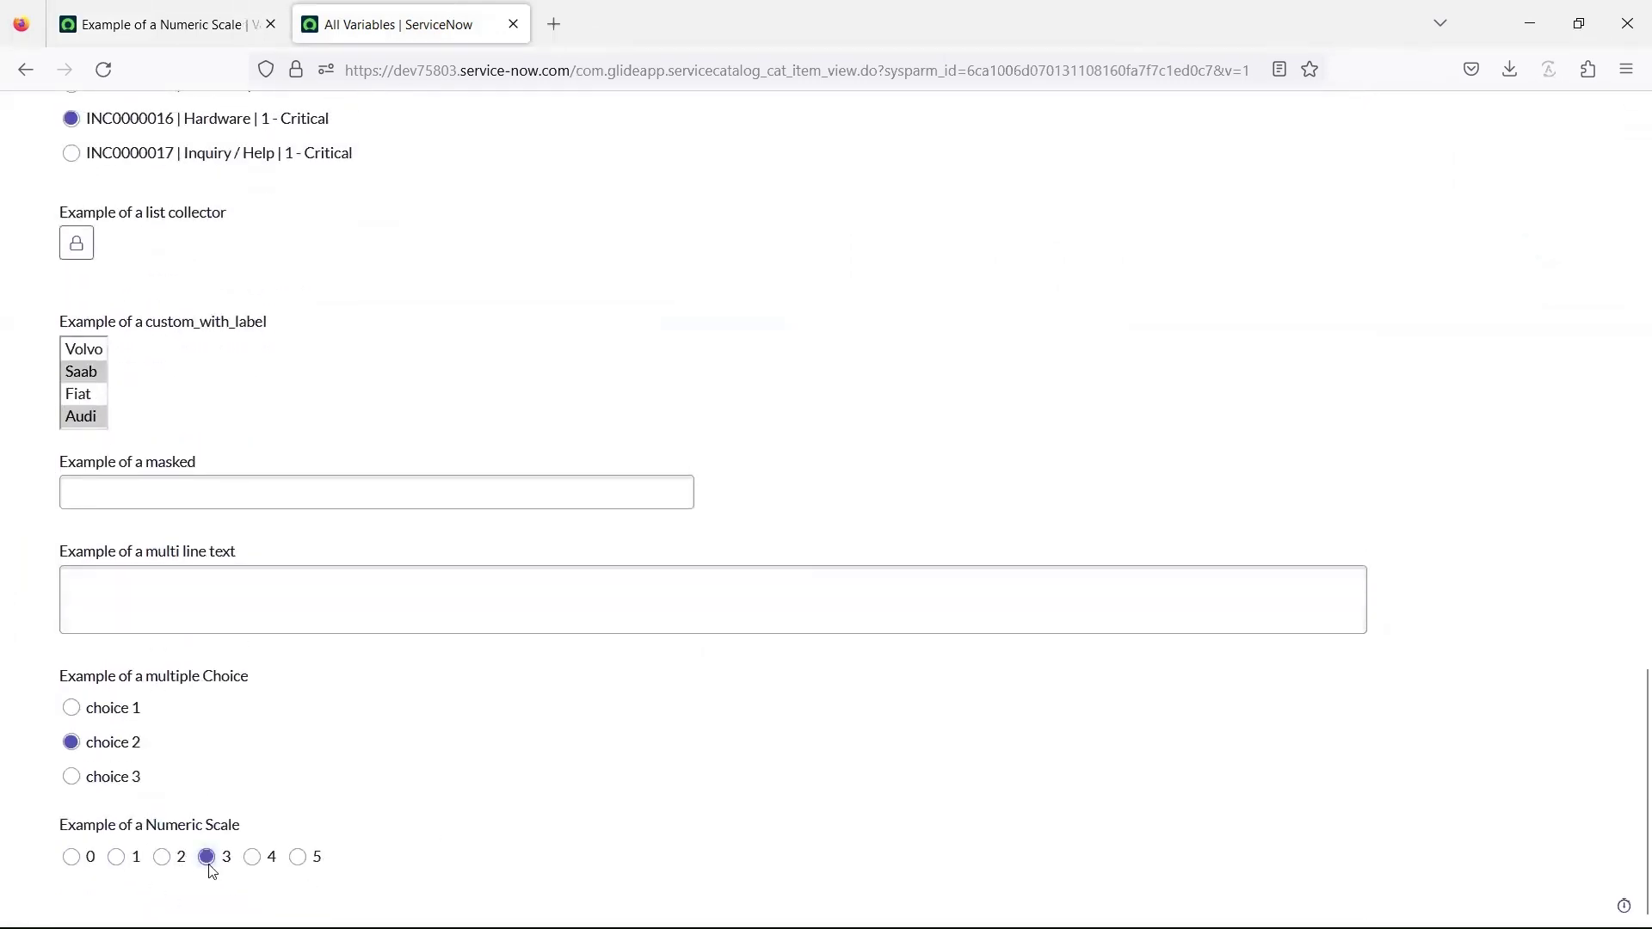
{"action": "key", "text": "ctrl+shift+Tab"}
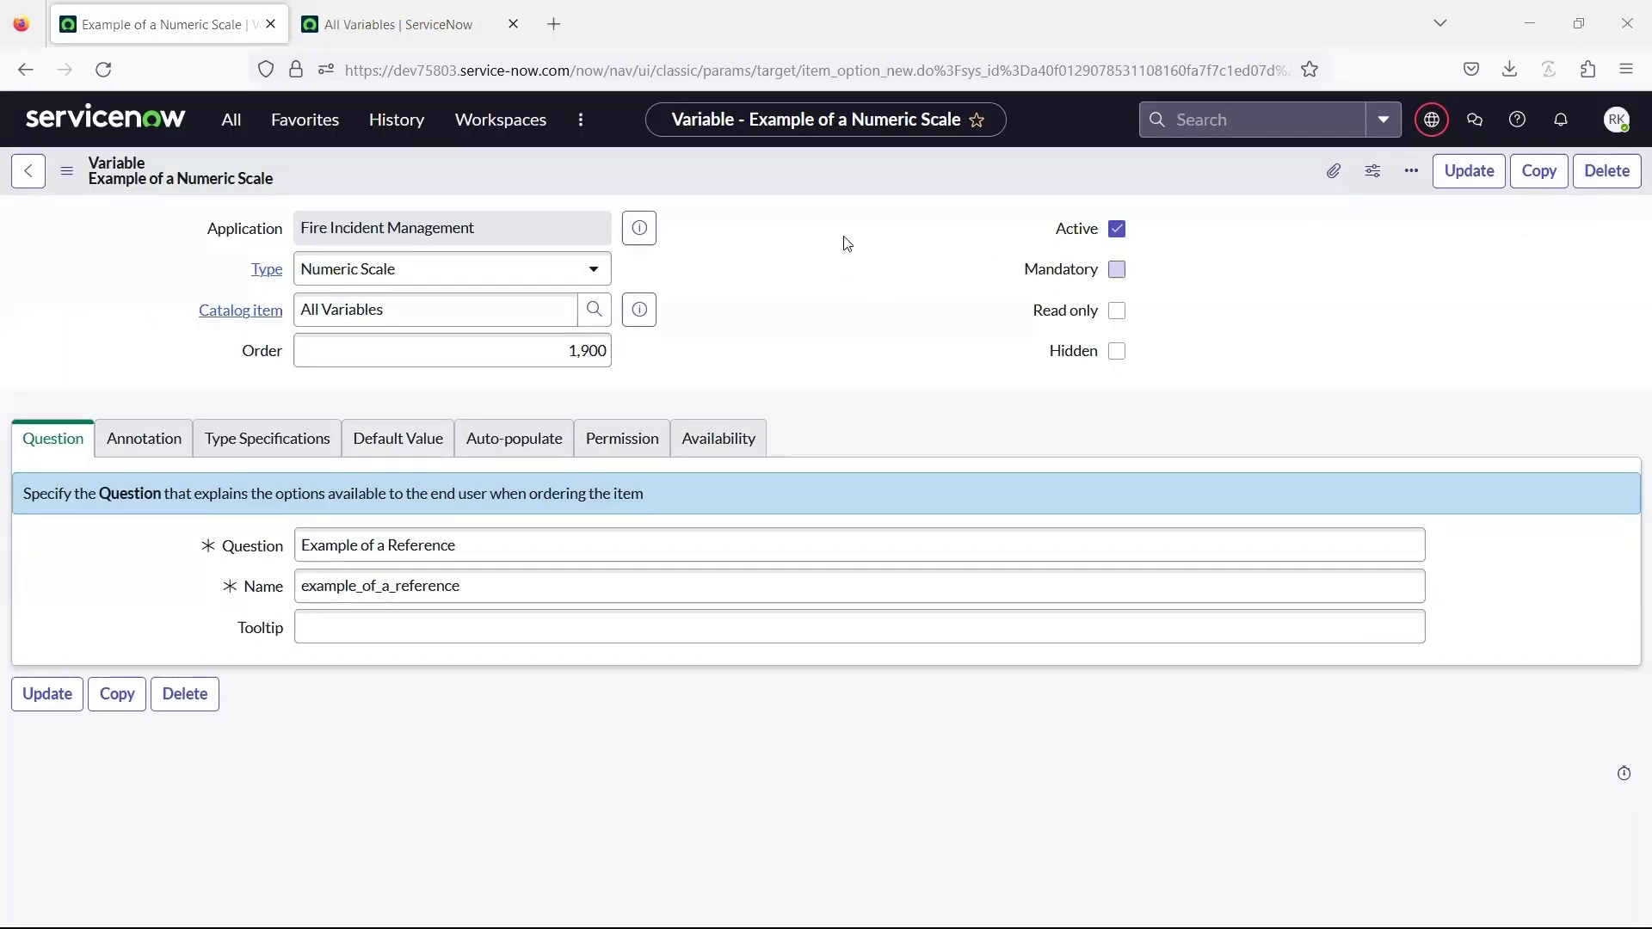
Set the next variable's type to Reference
{"action": "left_click", "coordinate": [568, 284]}
{"action": "type", "text": "ref"}
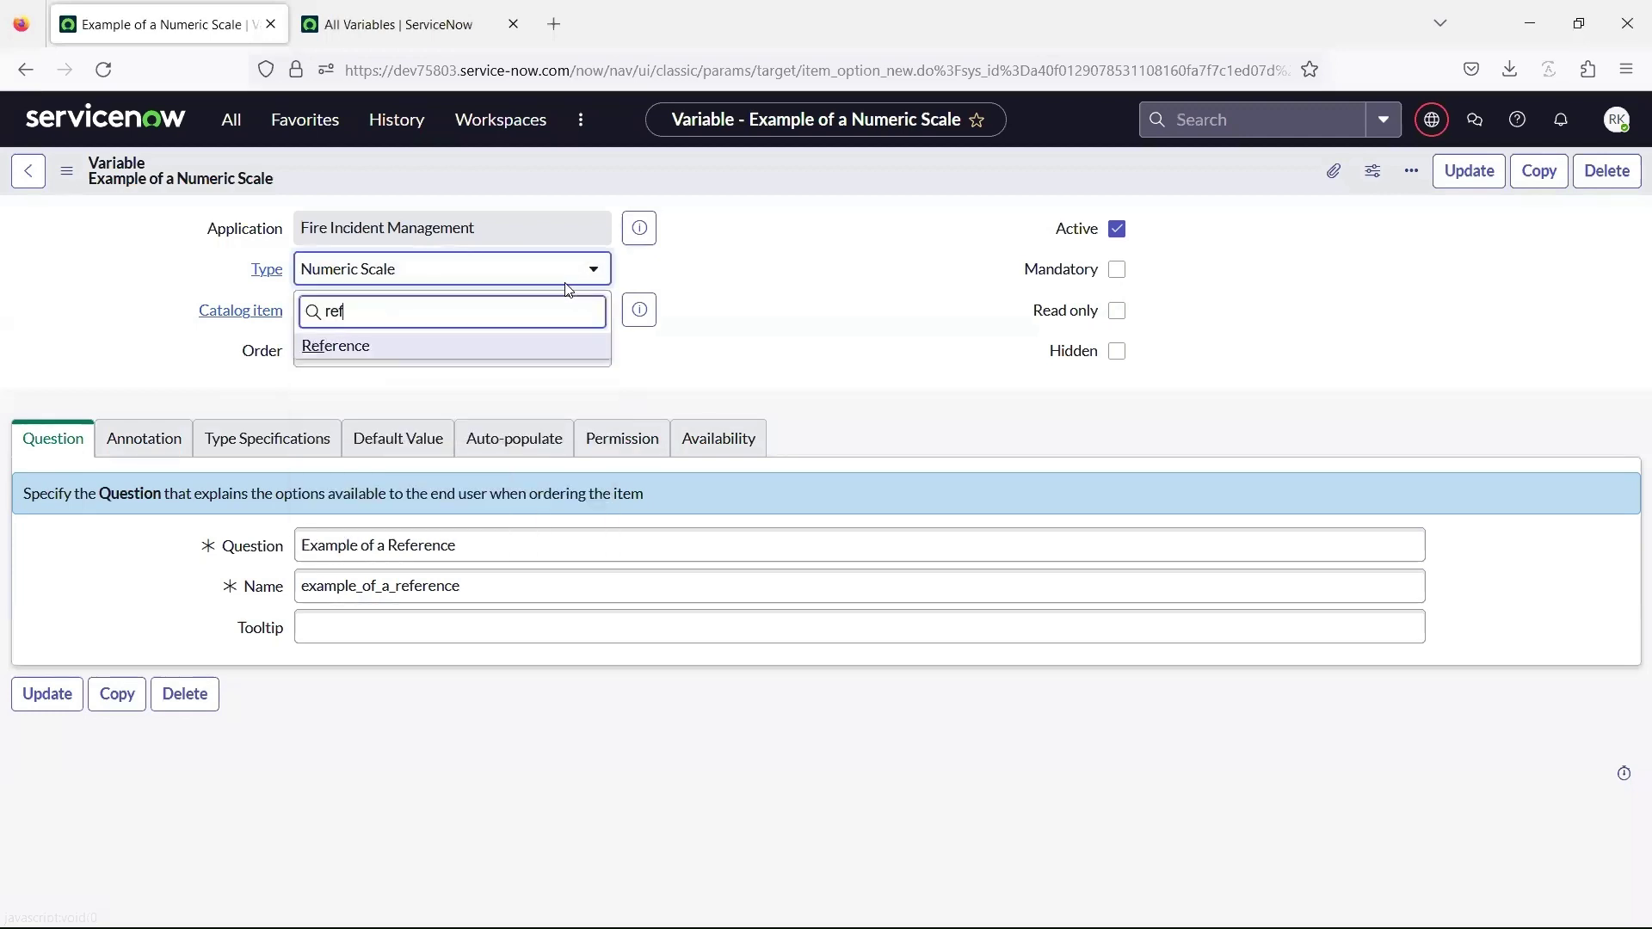
{"action": "left_click", "coordinate": [482, 349]}
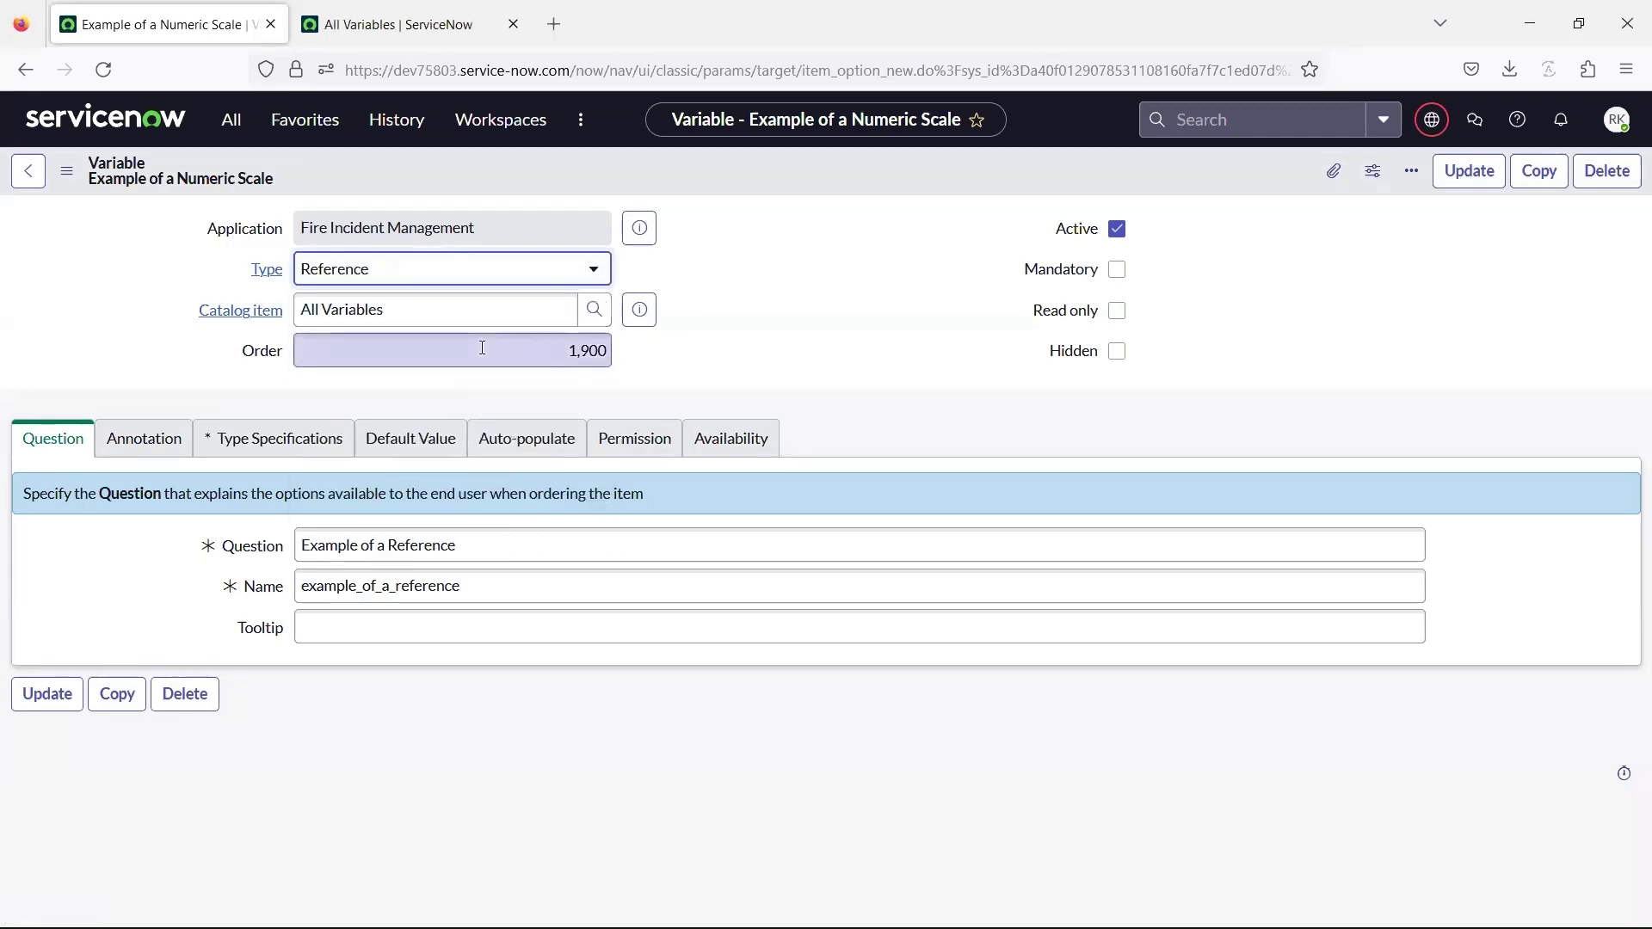
Point the Reference variable at the User [sys_user] table and save it
{"action": "left_click", "coordinate": [289, 449]}
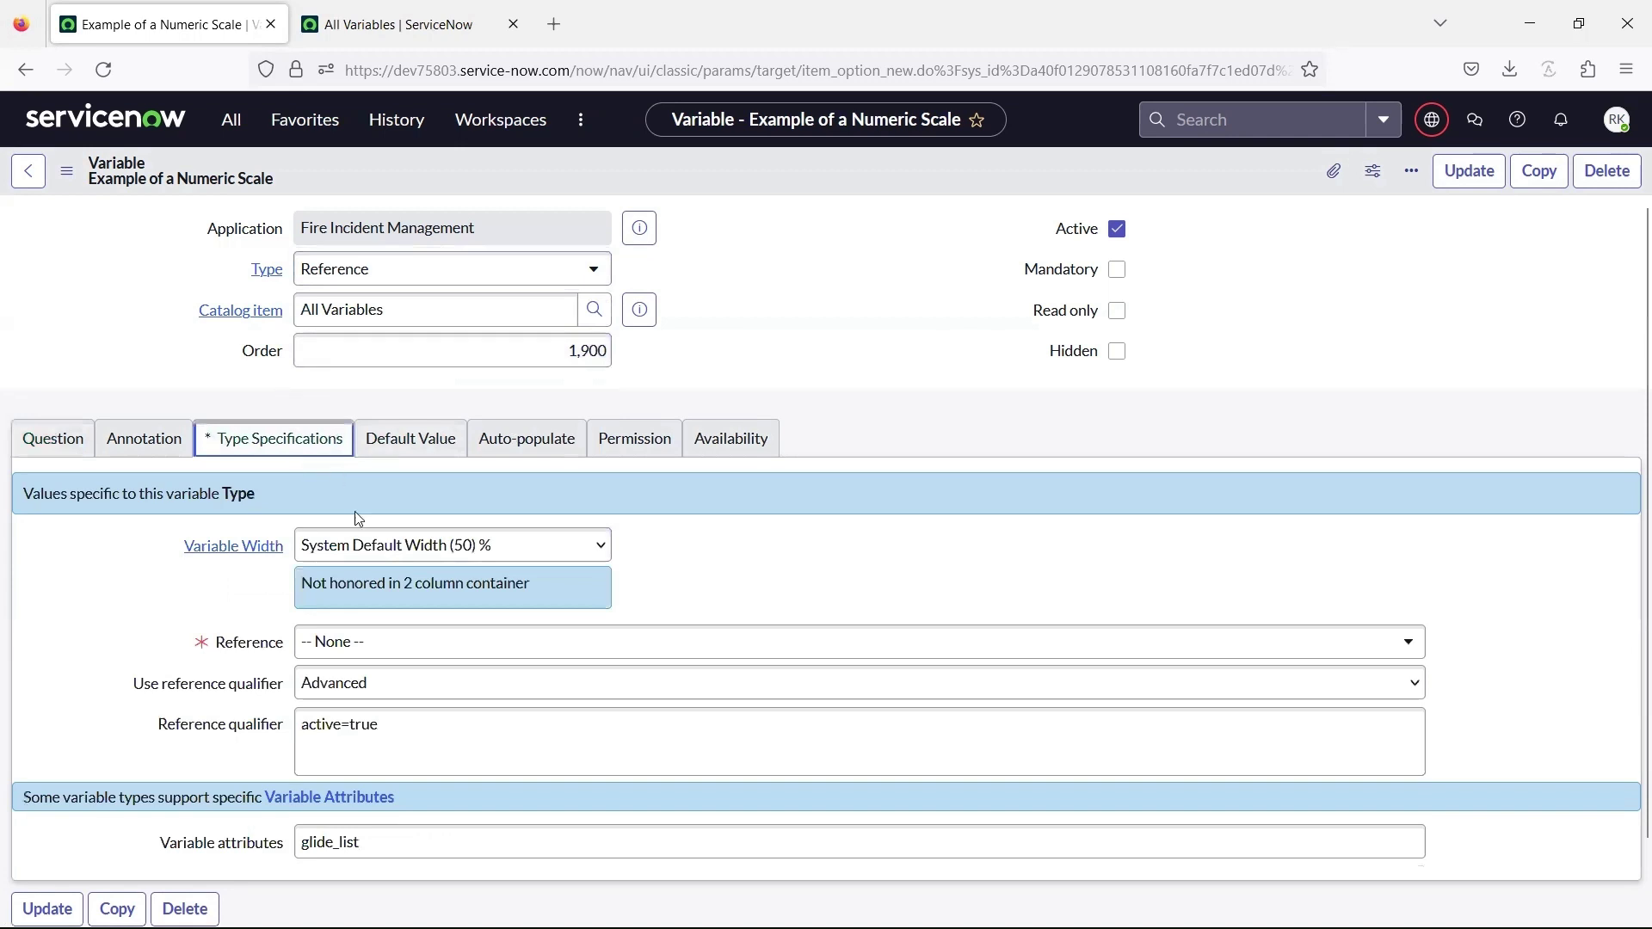
{"action": "left_click", "coordinate": [371, 651]}
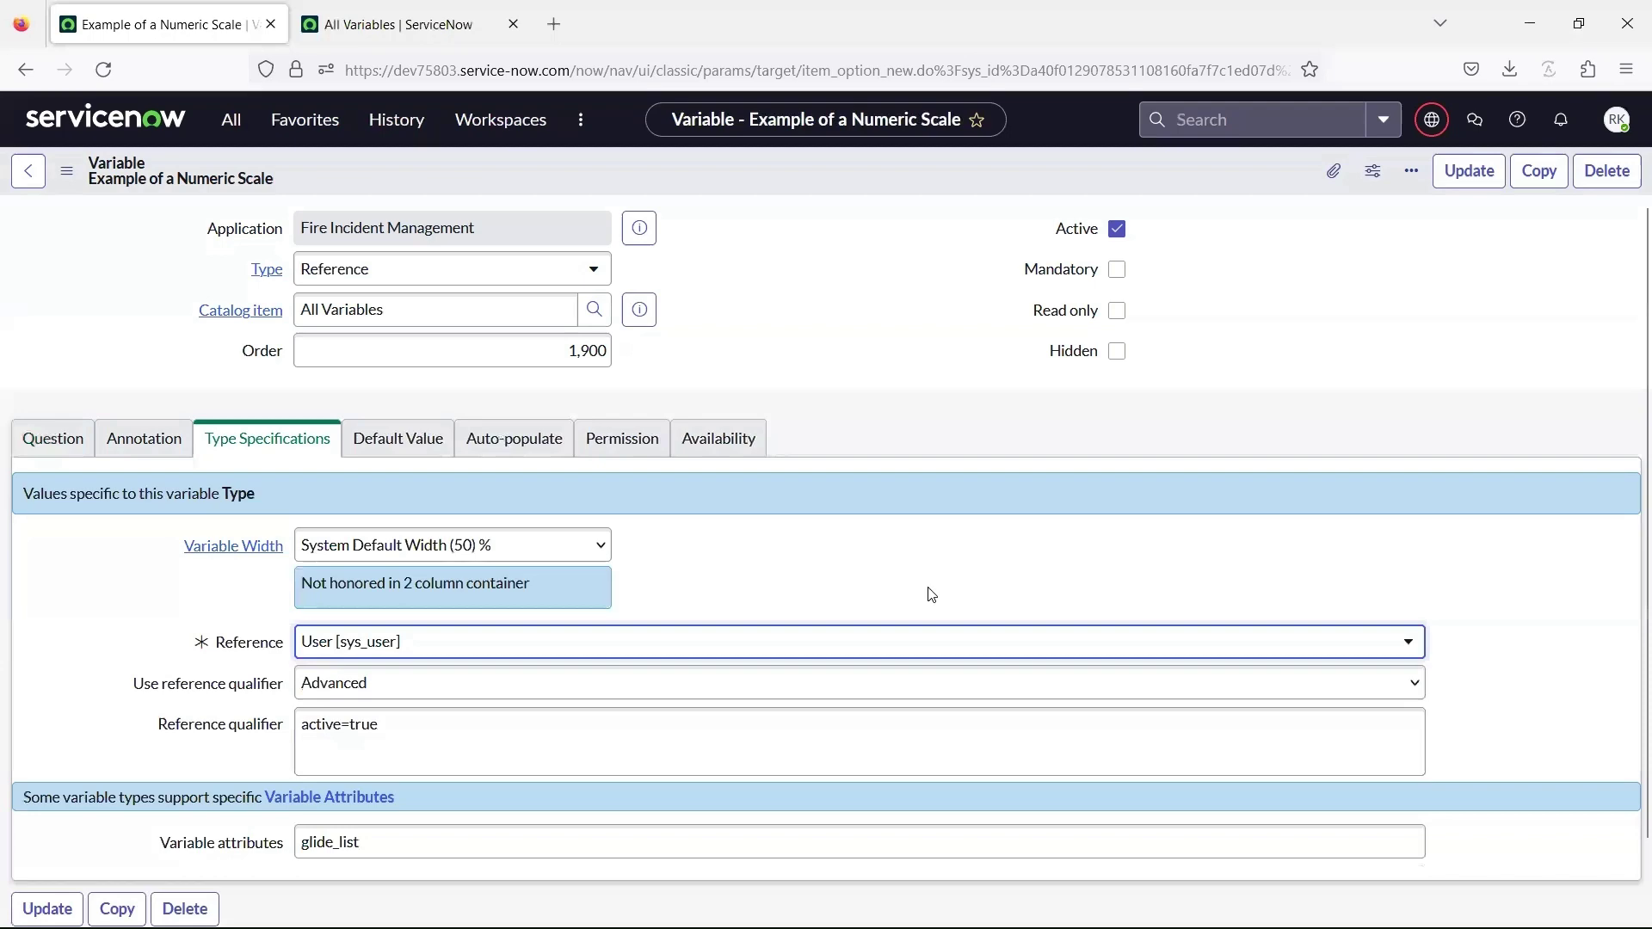
{"action": "right_click", "coordinate": [840, 178]}
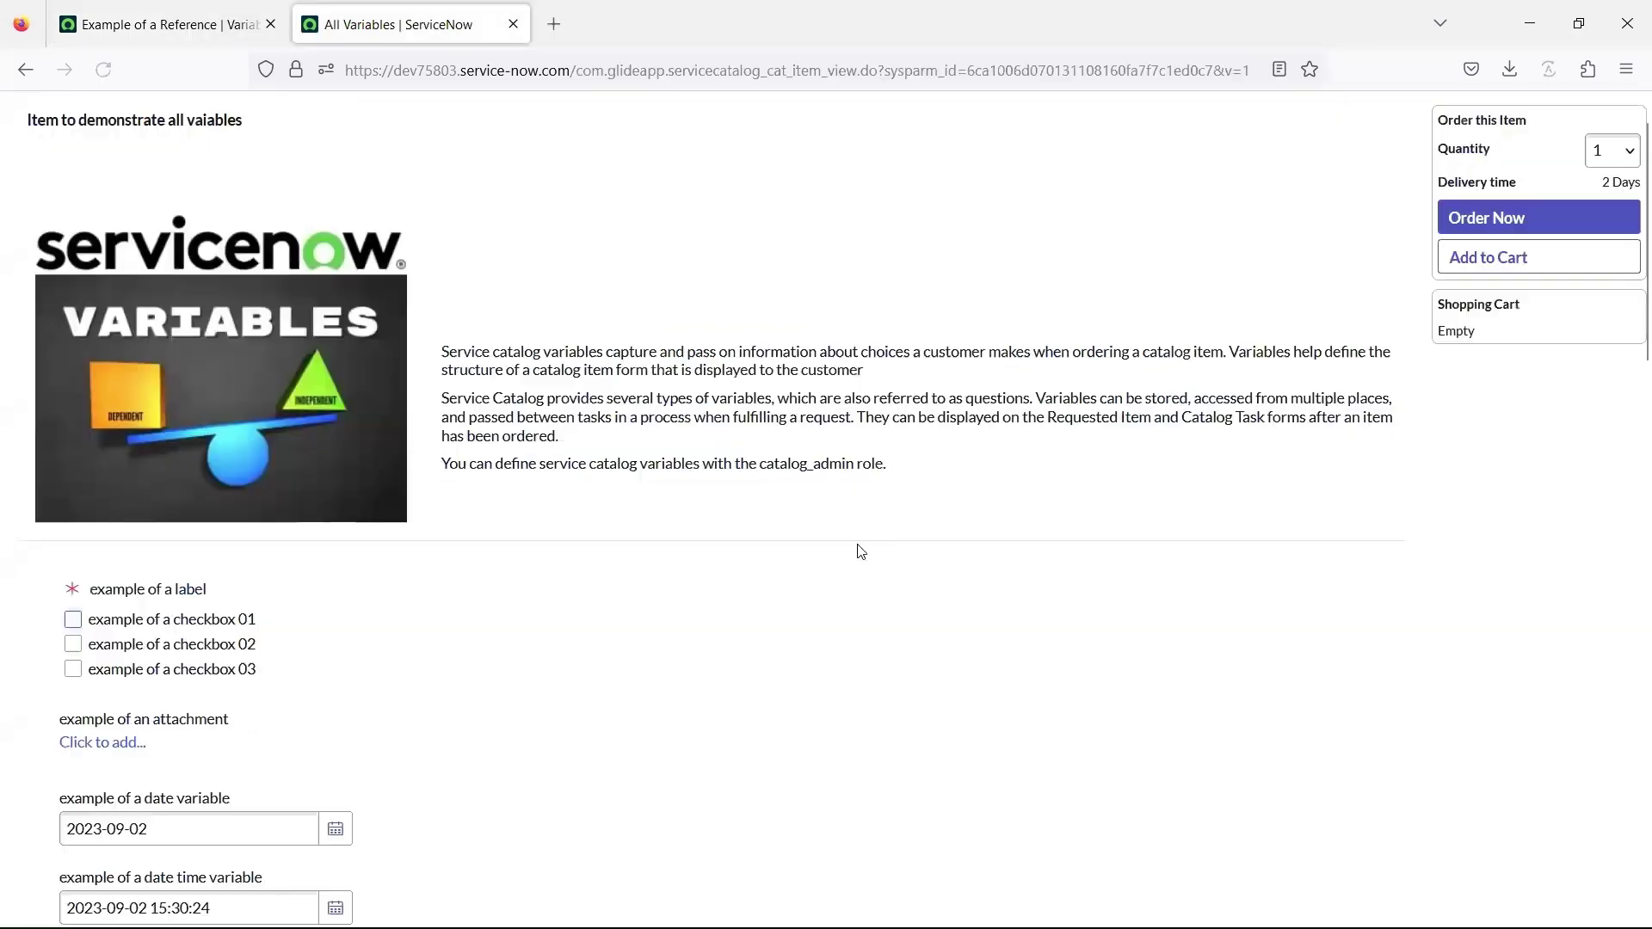
{"action": "scroll", "coordinate": [860, 551], "scroll_direction": "down", "scroll_amount": 10}
{"action": "scroll", "coordinate": [860, 551], "scroll_direction": "down", "scroll_amount": 7}
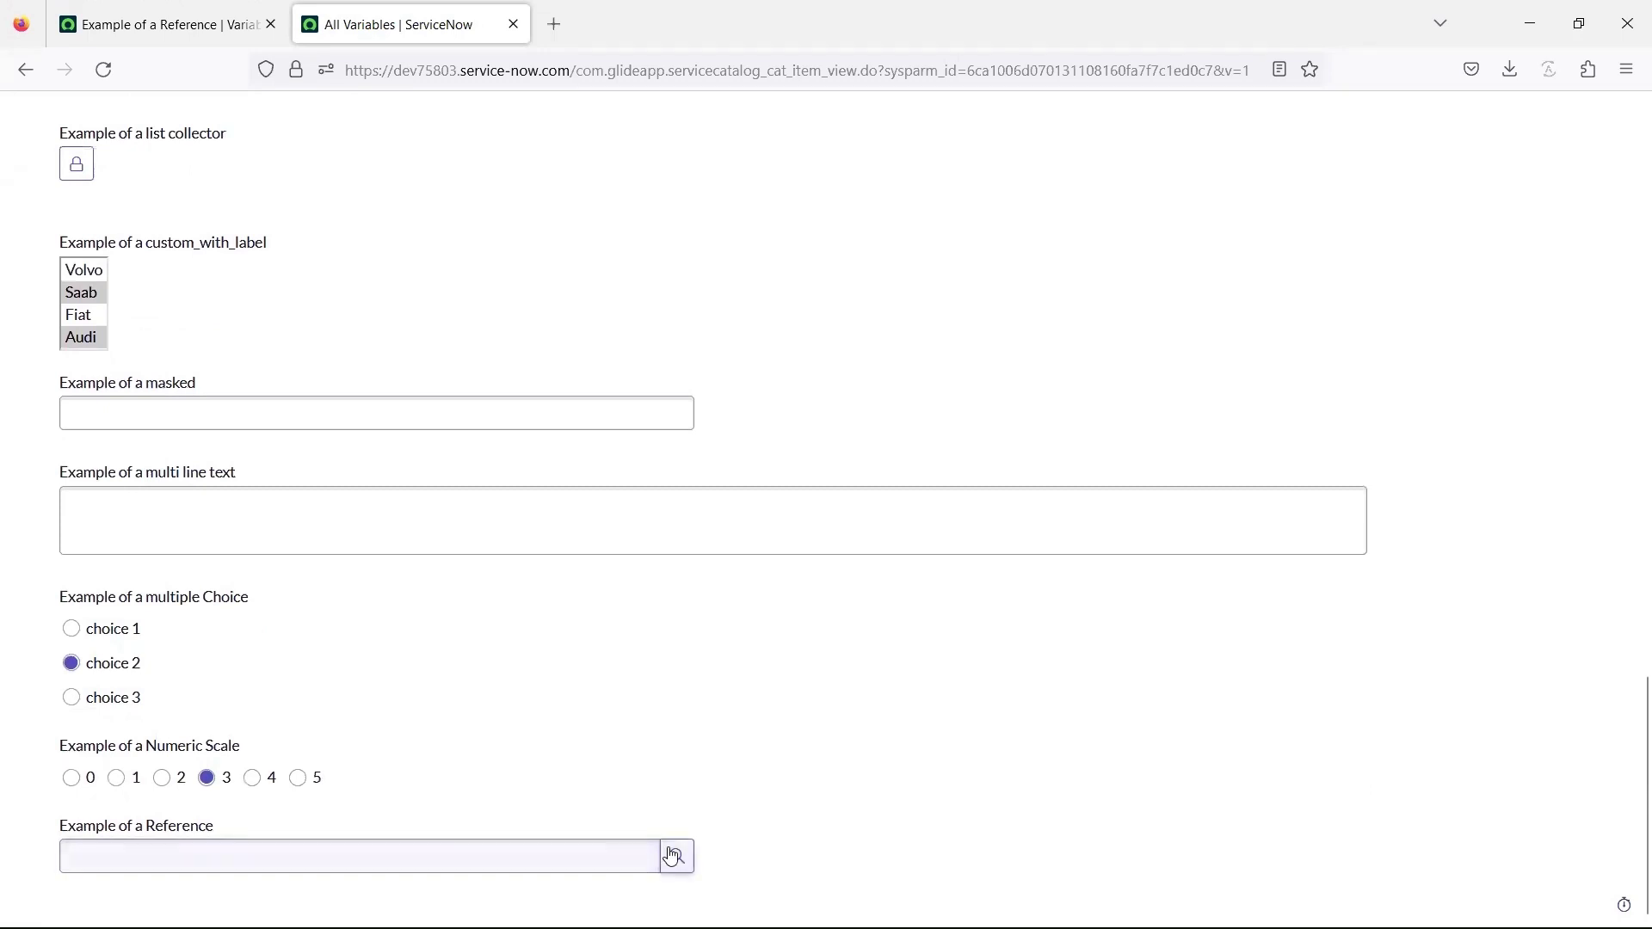
{"action": "key", "text": "ctrl+Page_Up"}
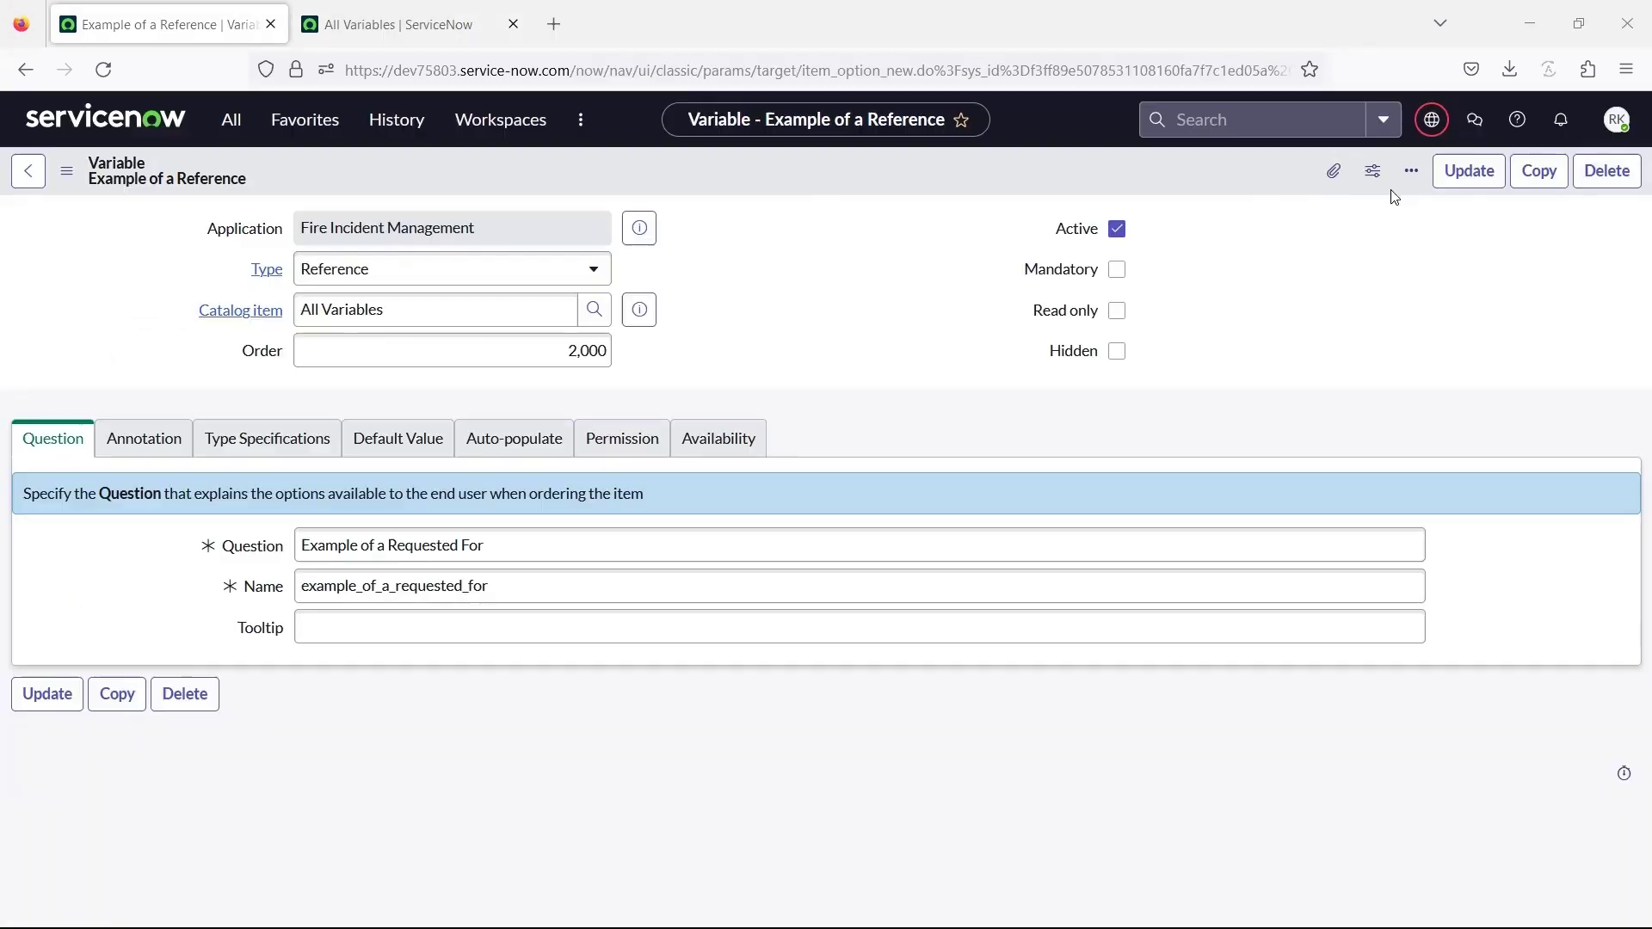
Insert a Requested For variable and check its field on the order form
{"action": "left_click", "coordinate": [589, 270]}
{"action": "type", "text": "req"}
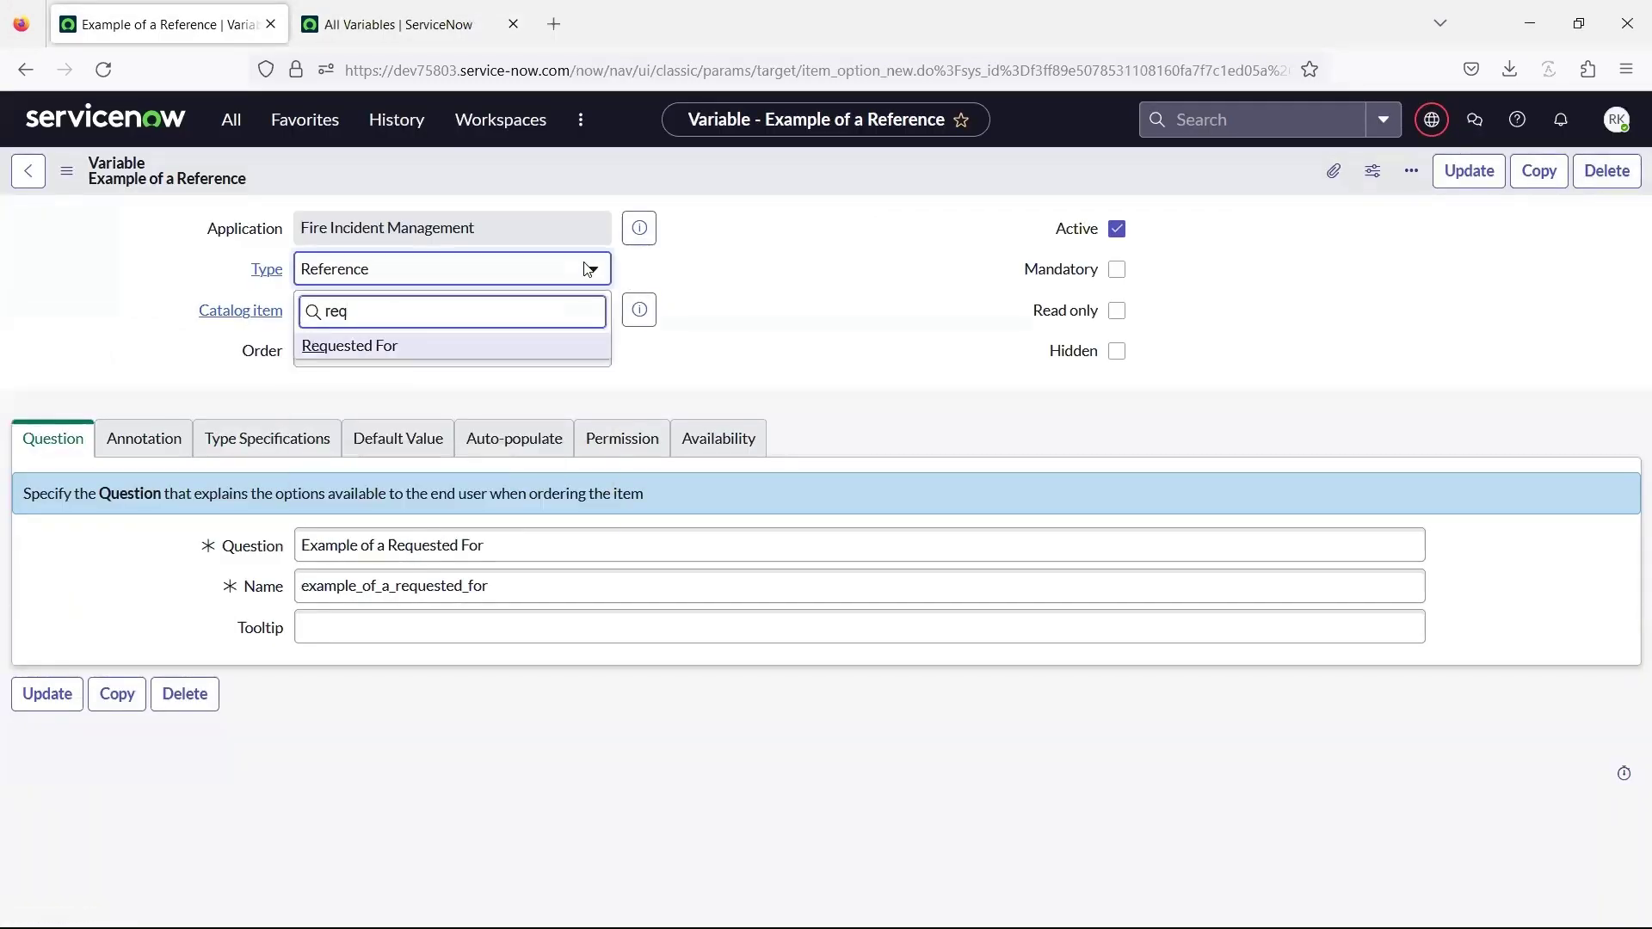
{"action": "left_click", "coordinate": [492, 348]}
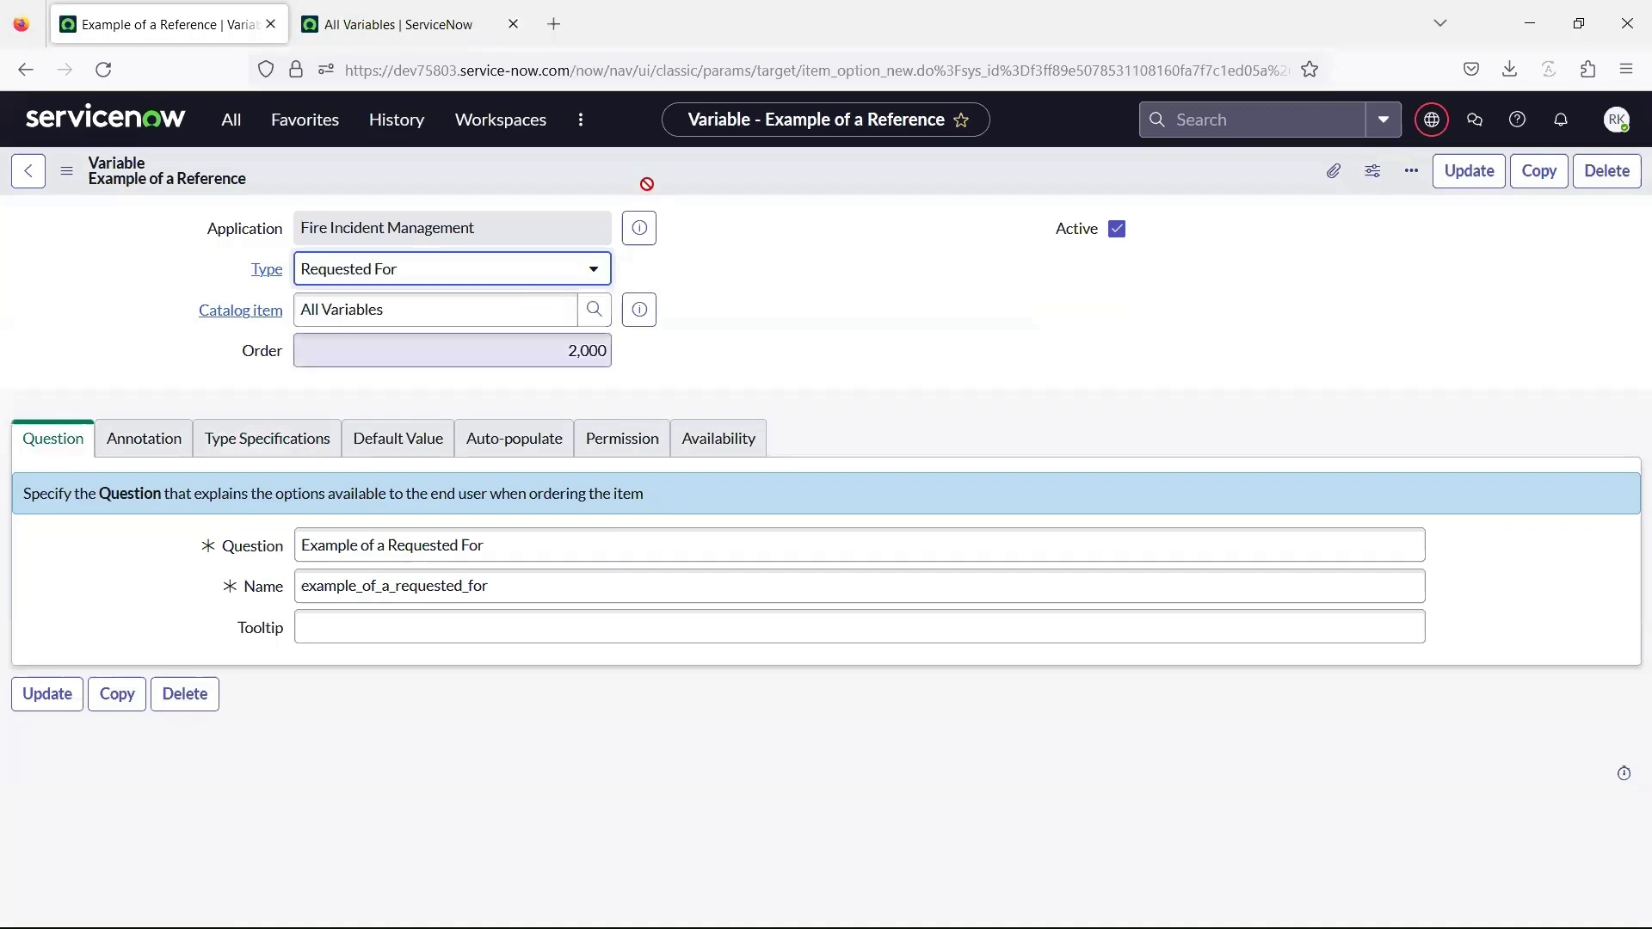
{"action": "right_click", "coordinate": [786, 172]}
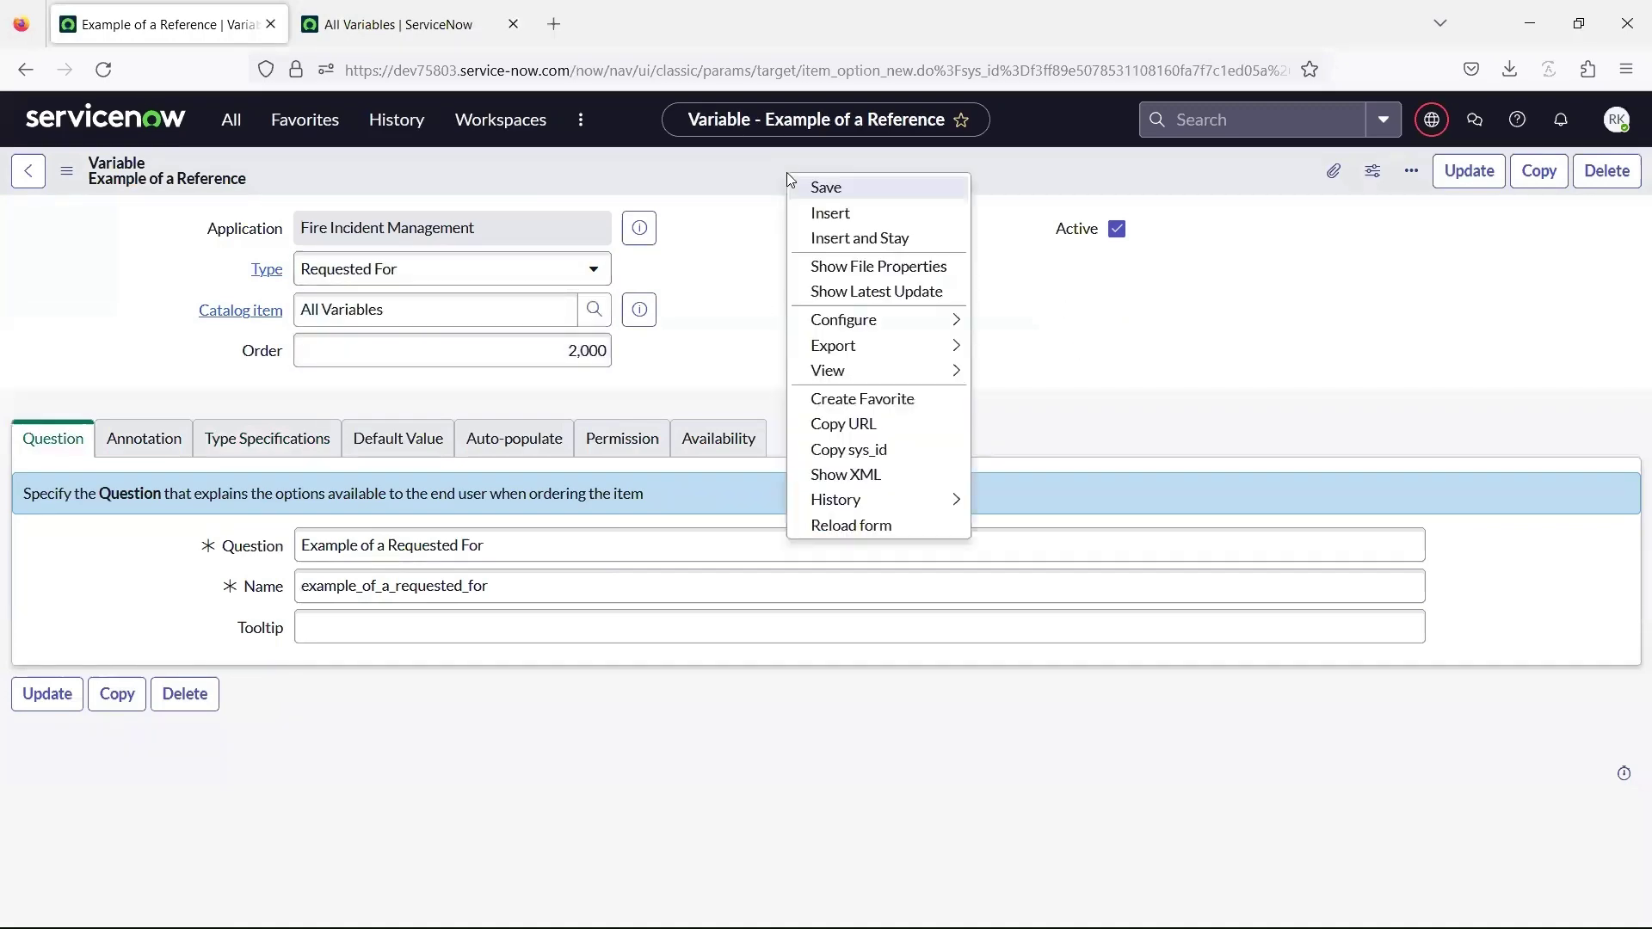
{"action": "left_click", "coordinate": [881, 250]}
{"action": "key", "text": "ctrl+Tab"}
{"action": "scroll", "coordinate": [873, 551], "scroll_direction": "down", "scroll_amount": 10}
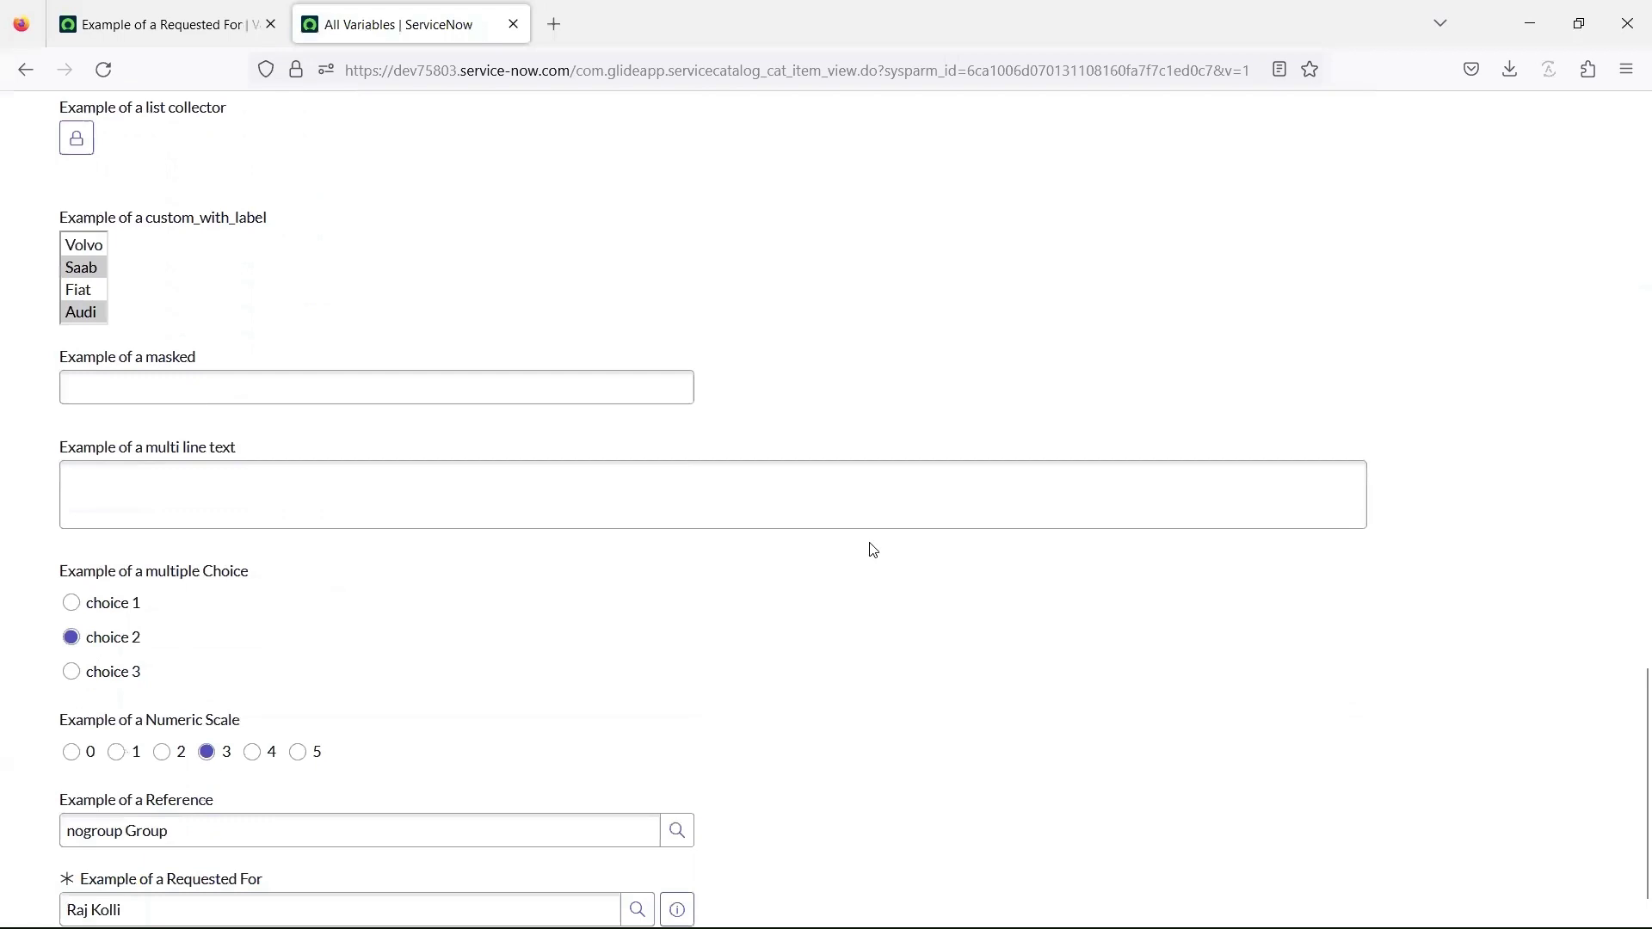
{"action": "key", "text": "ctrl+Tab"}
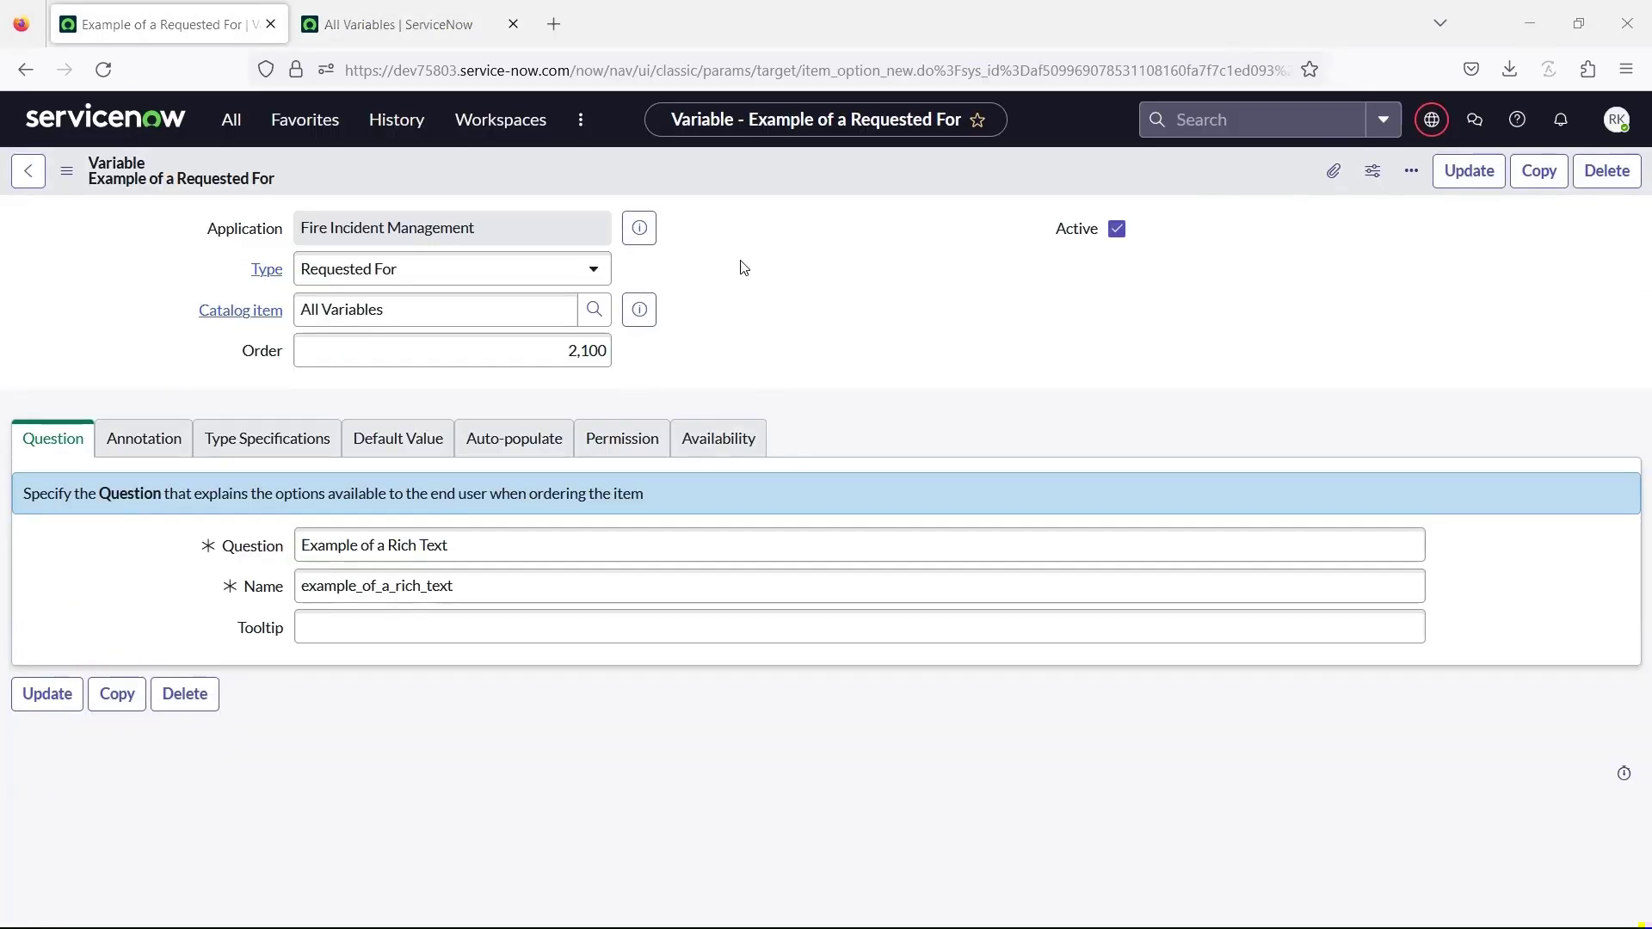
Make the next variable a Rich Text Label, save it, and view the order form
{"action": "left_click", "coordinate": [583, 271]}
{"action": "type", "text": "ri"}
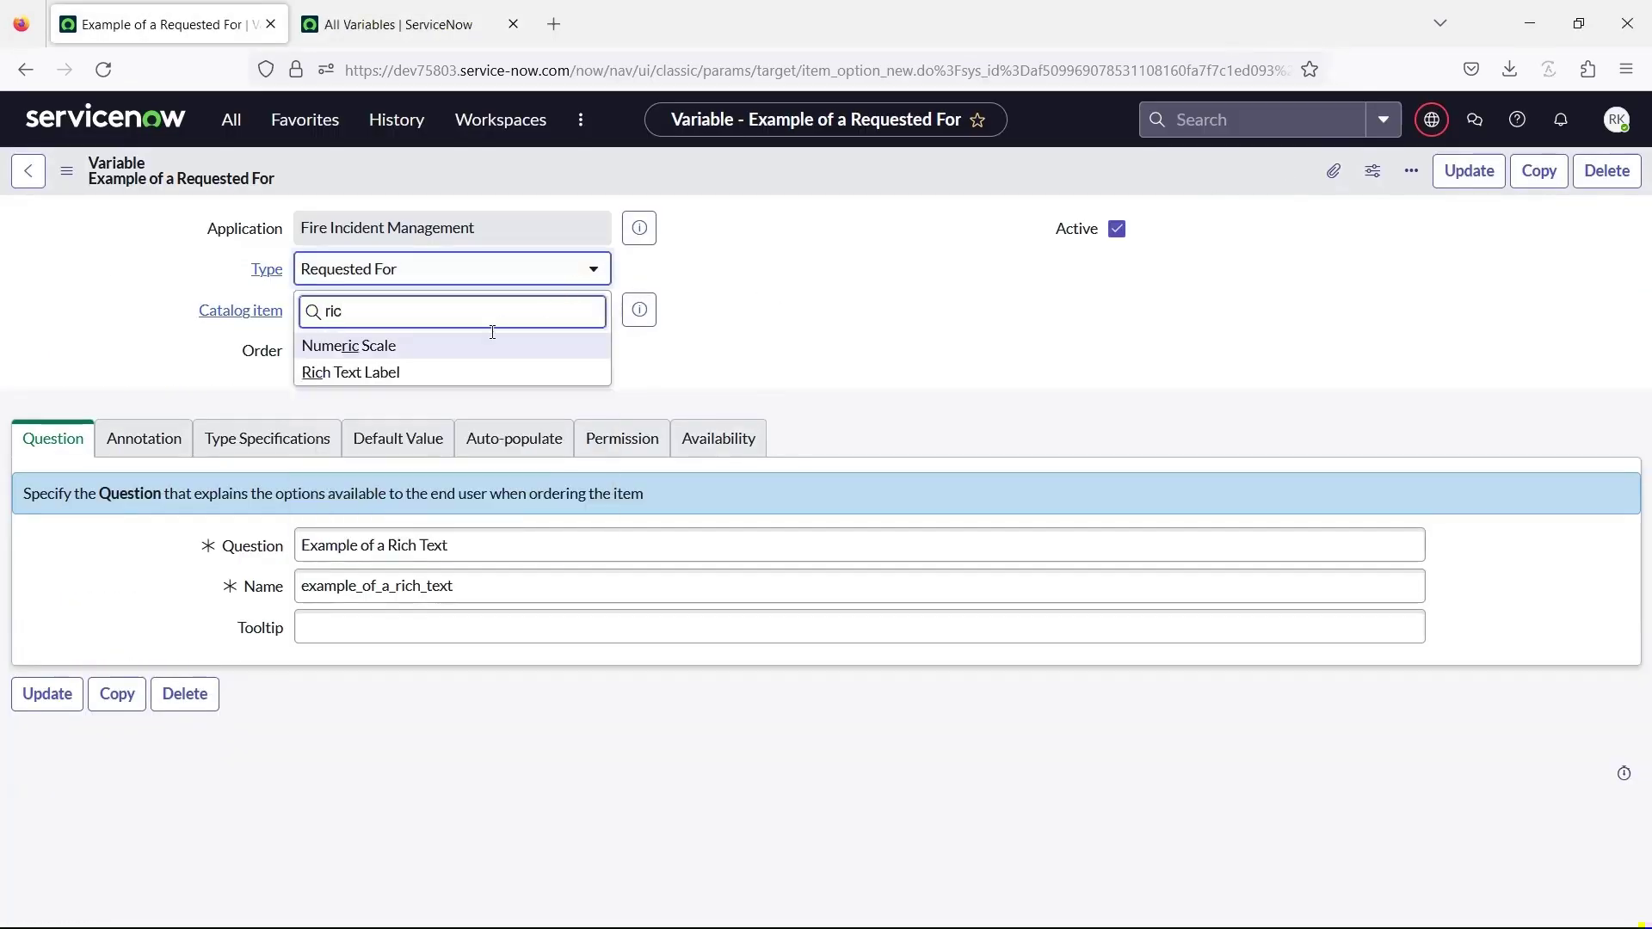
{"action": "type", "text": "c"}
{"action": "left_click", "coordinate": [447, 372]}
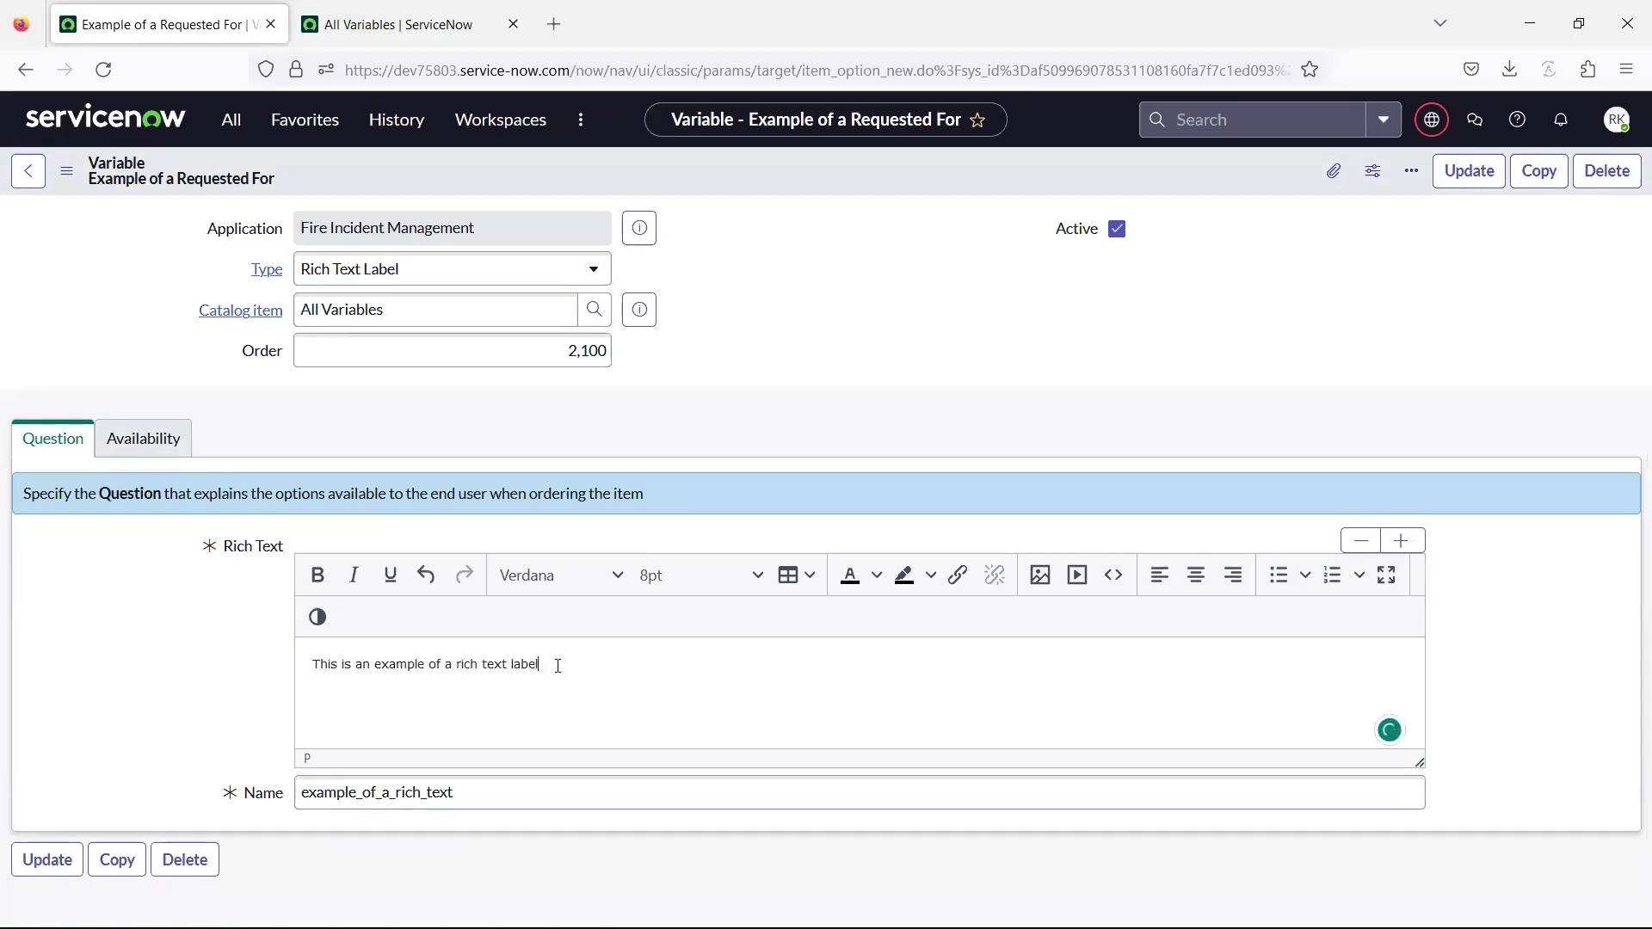
{"action": "right_click", "coordinate": [819, 161]}
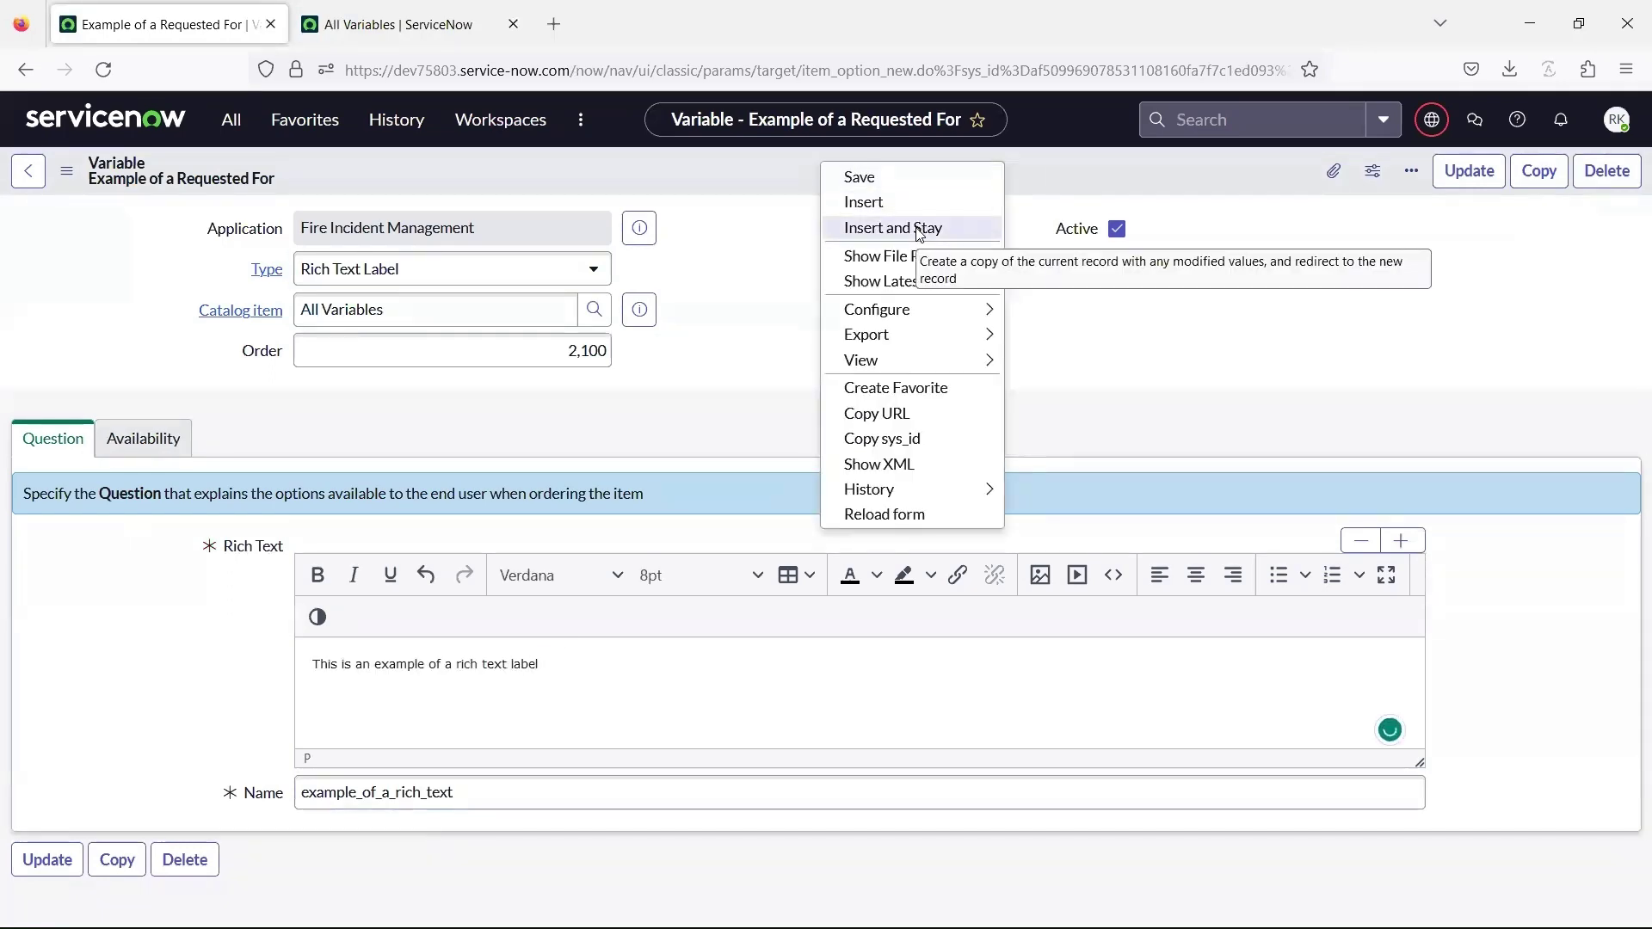
{"action": "key", "text": "ctrl+Tab"}
{"action": "scroll", "coordinate": [855, 545], "scroll_direction": "down", "scroll_amount": 15}
Insert a Single Line Text variable and check it on the order form preview
{"action": "key", "text": "ctrl+Tab"}
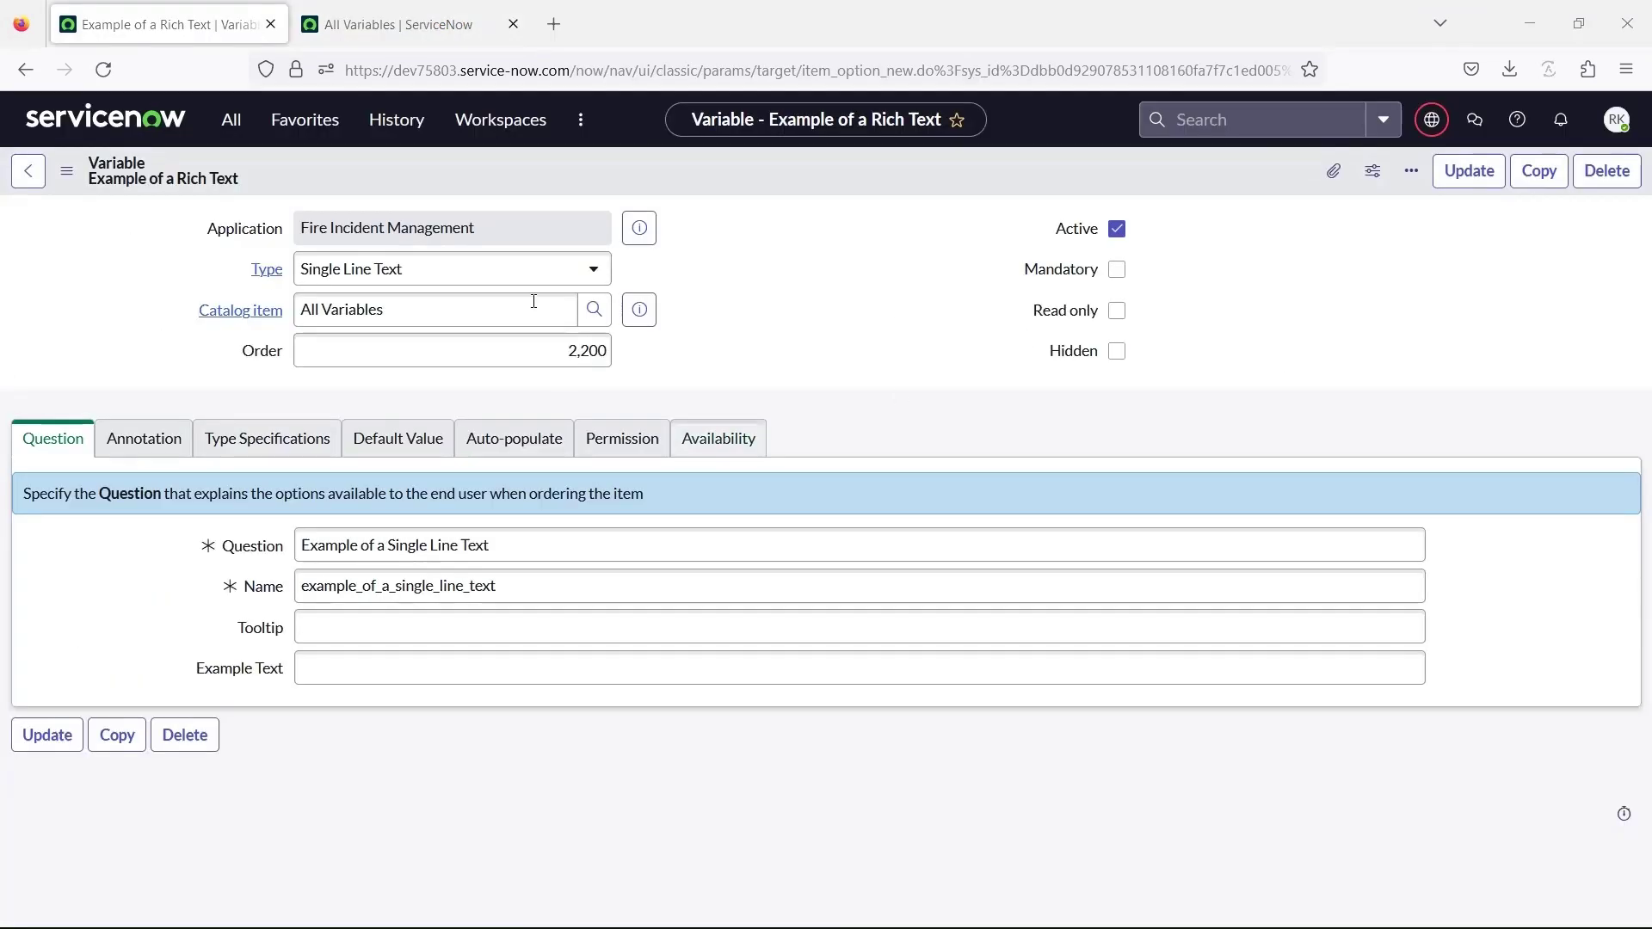
{"action": "left_click", "coordinate": [534, 268]}
{"action": "scroll", "coordinate": [370, 533], "scroll_direction": "down", "scroll_amount": 1}
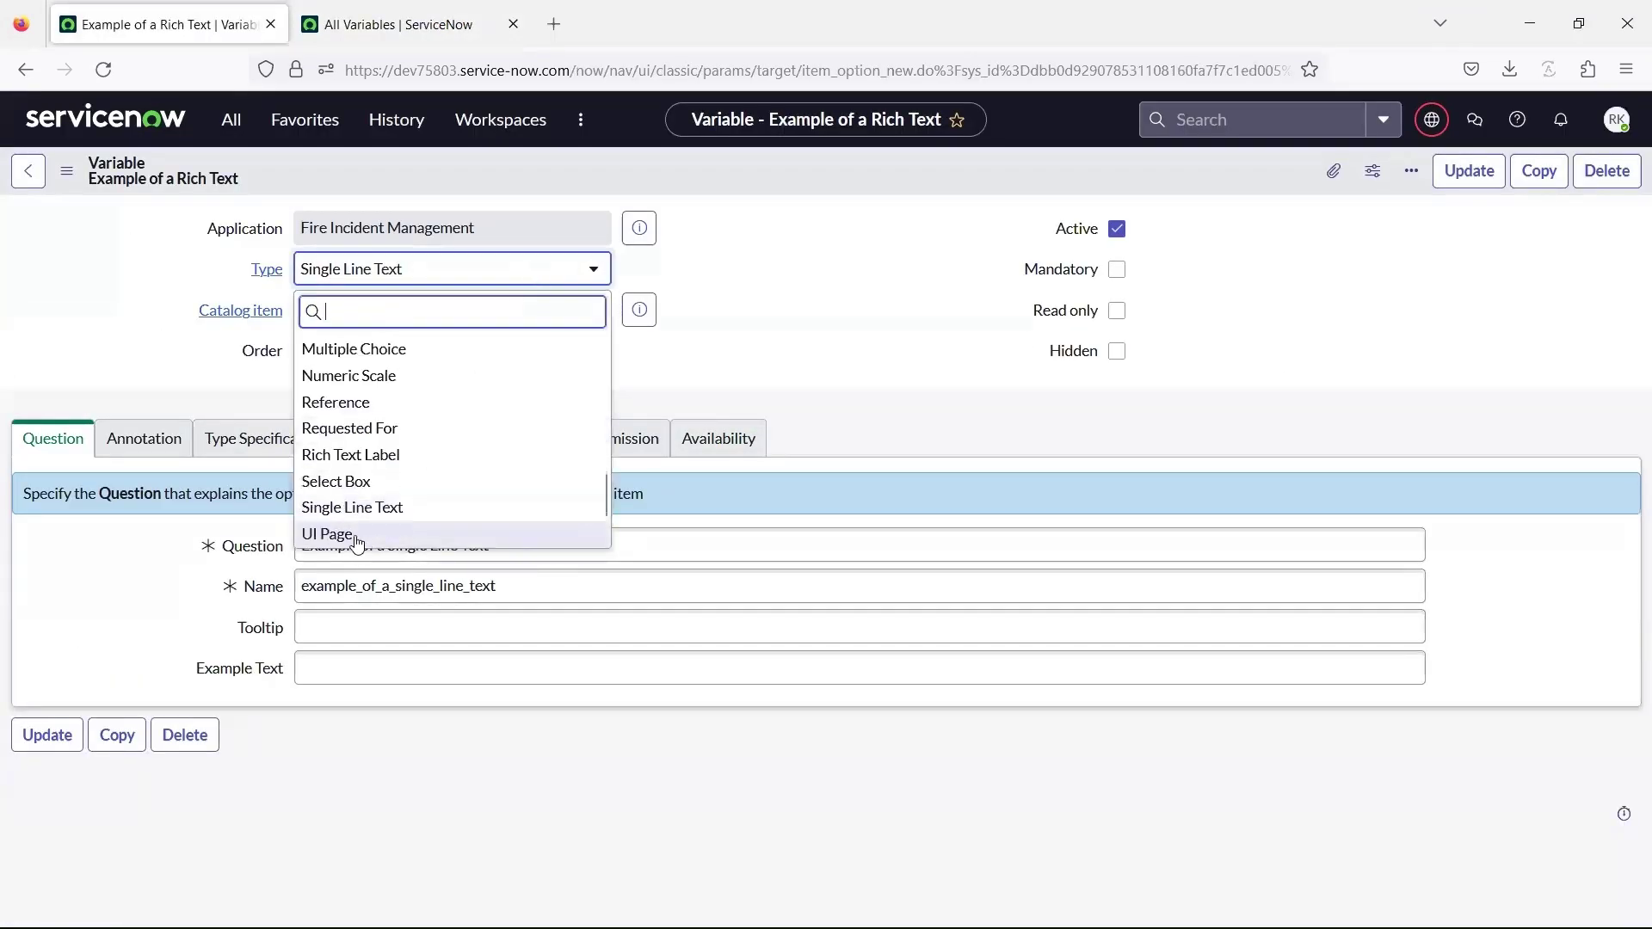
{"action": "left_click", "coordinate": [358, 516]}
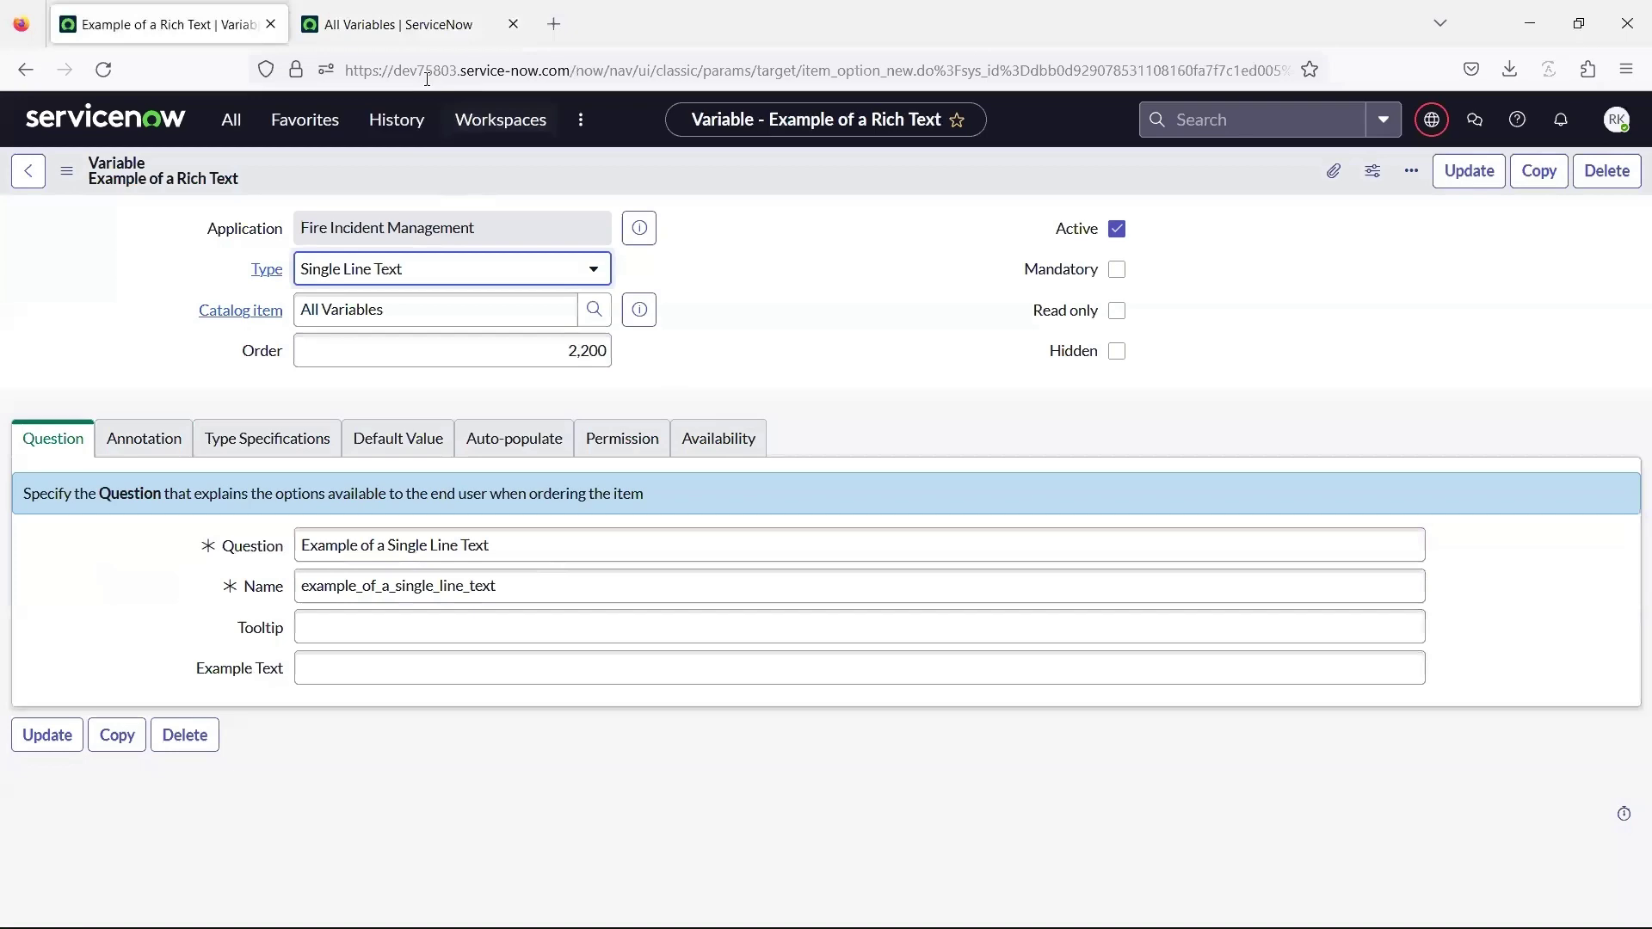
{"action": "right_click", "coordinate": [628, 166]}
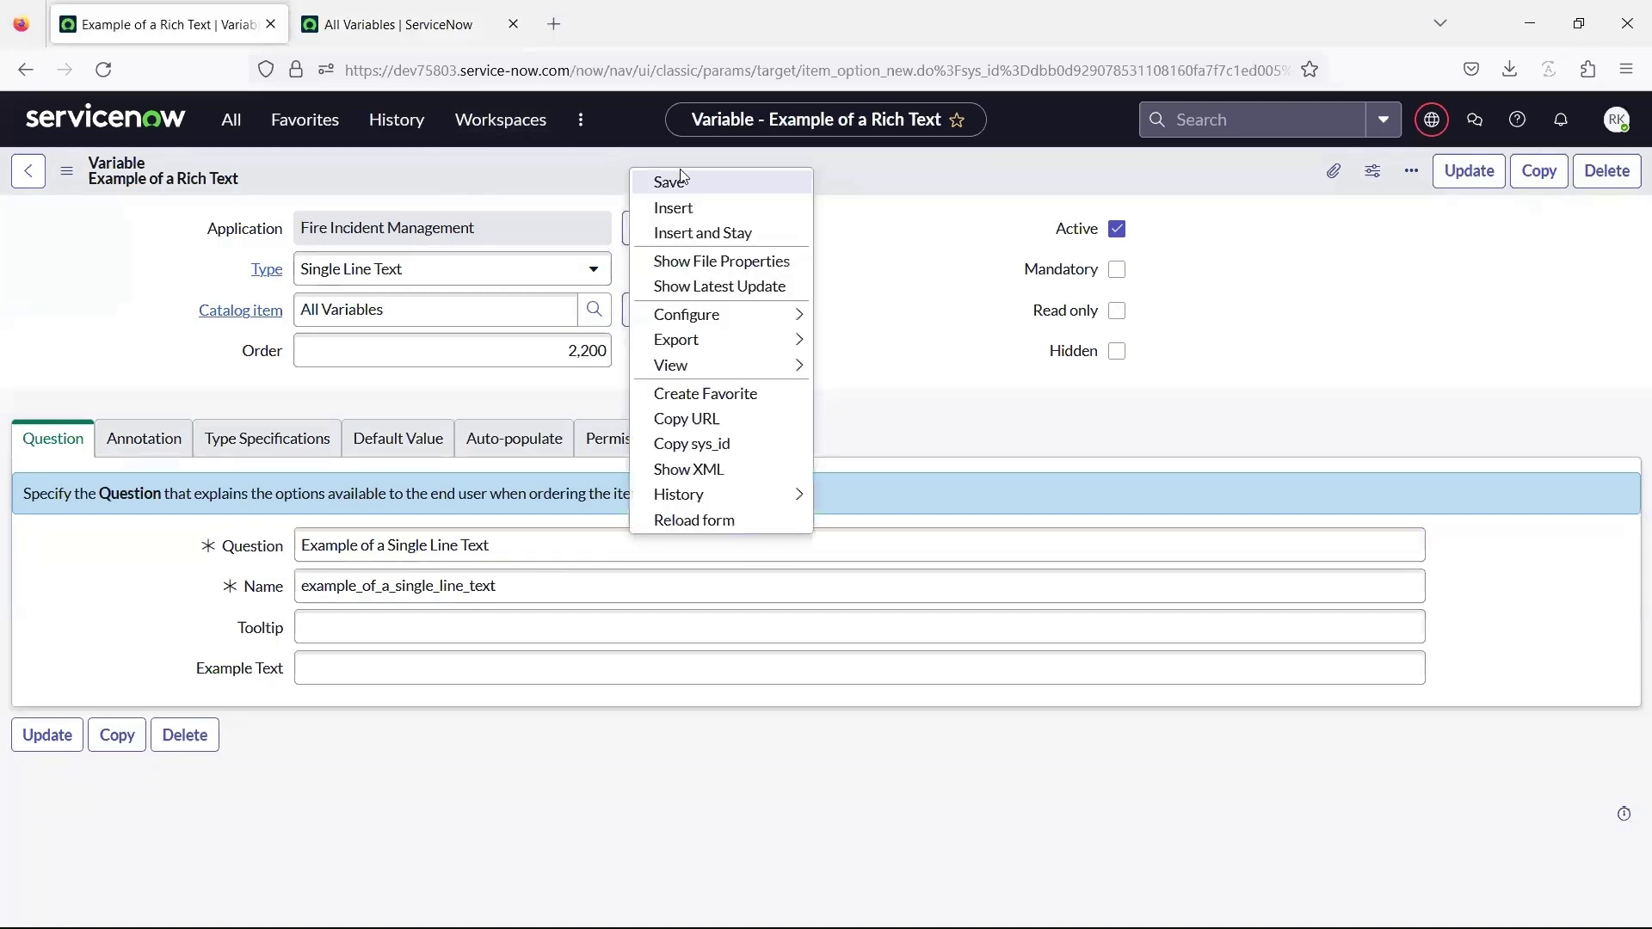
{"action": "left_click", "coordinate": [762, 239]}
{"action": "key", "text": "ctrl+Tab"}
{"action": "scroll", "coordinate": [413, 453], "scroll_direction": "down", "scroll_amount": 20}
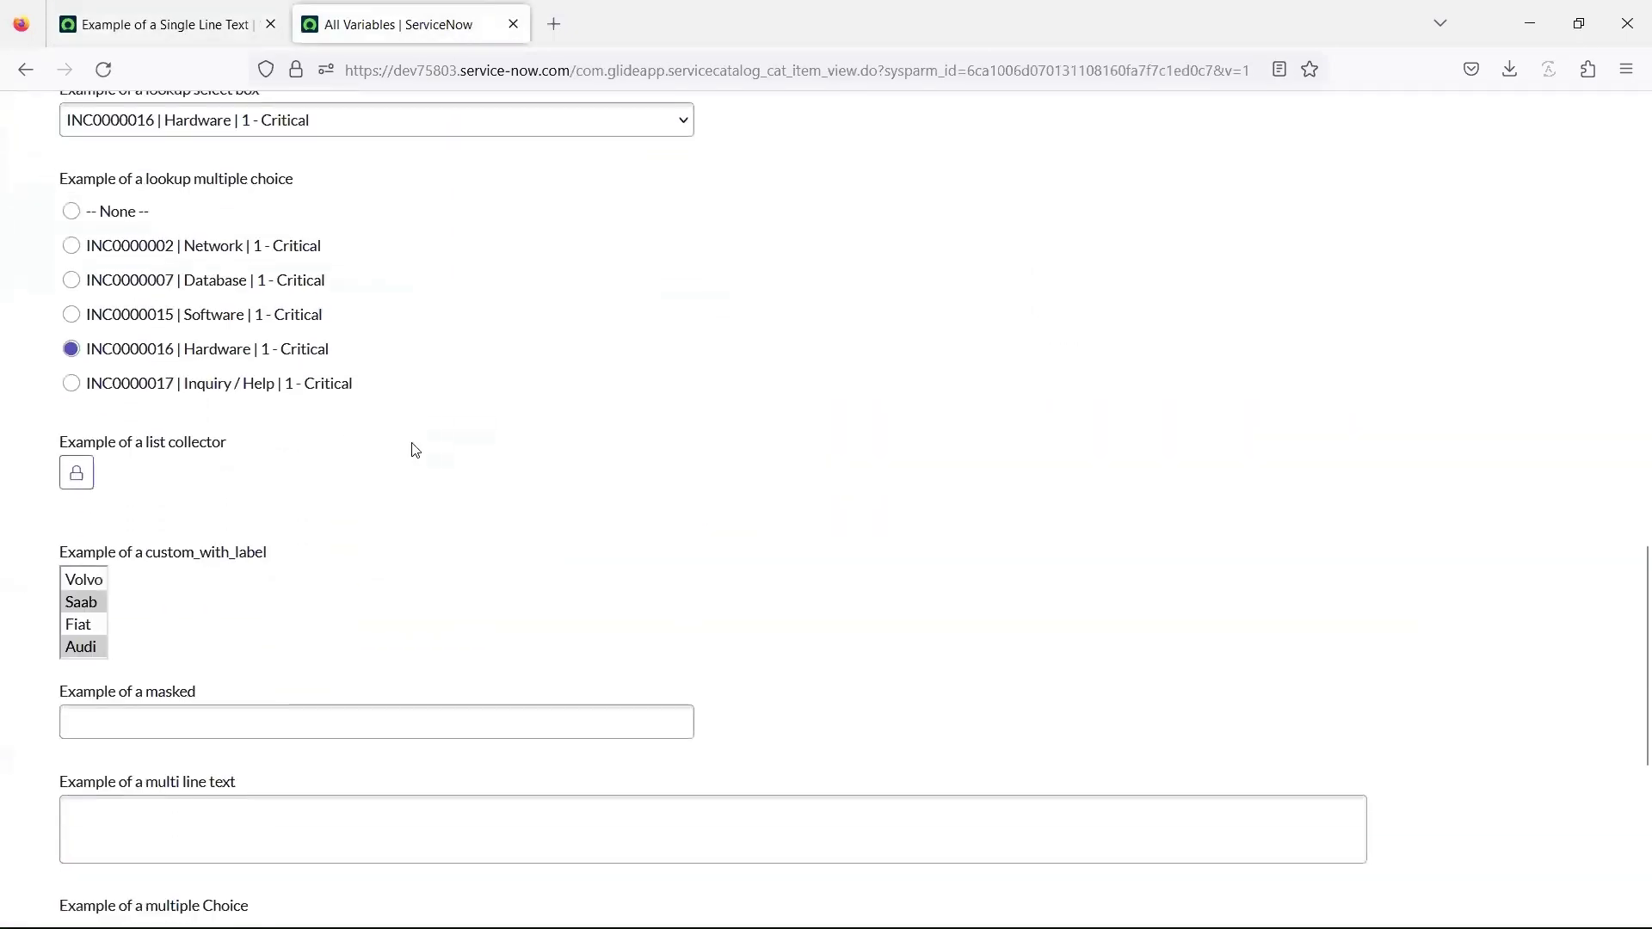
{"action": "key", "text": "ctrl+Tab"}
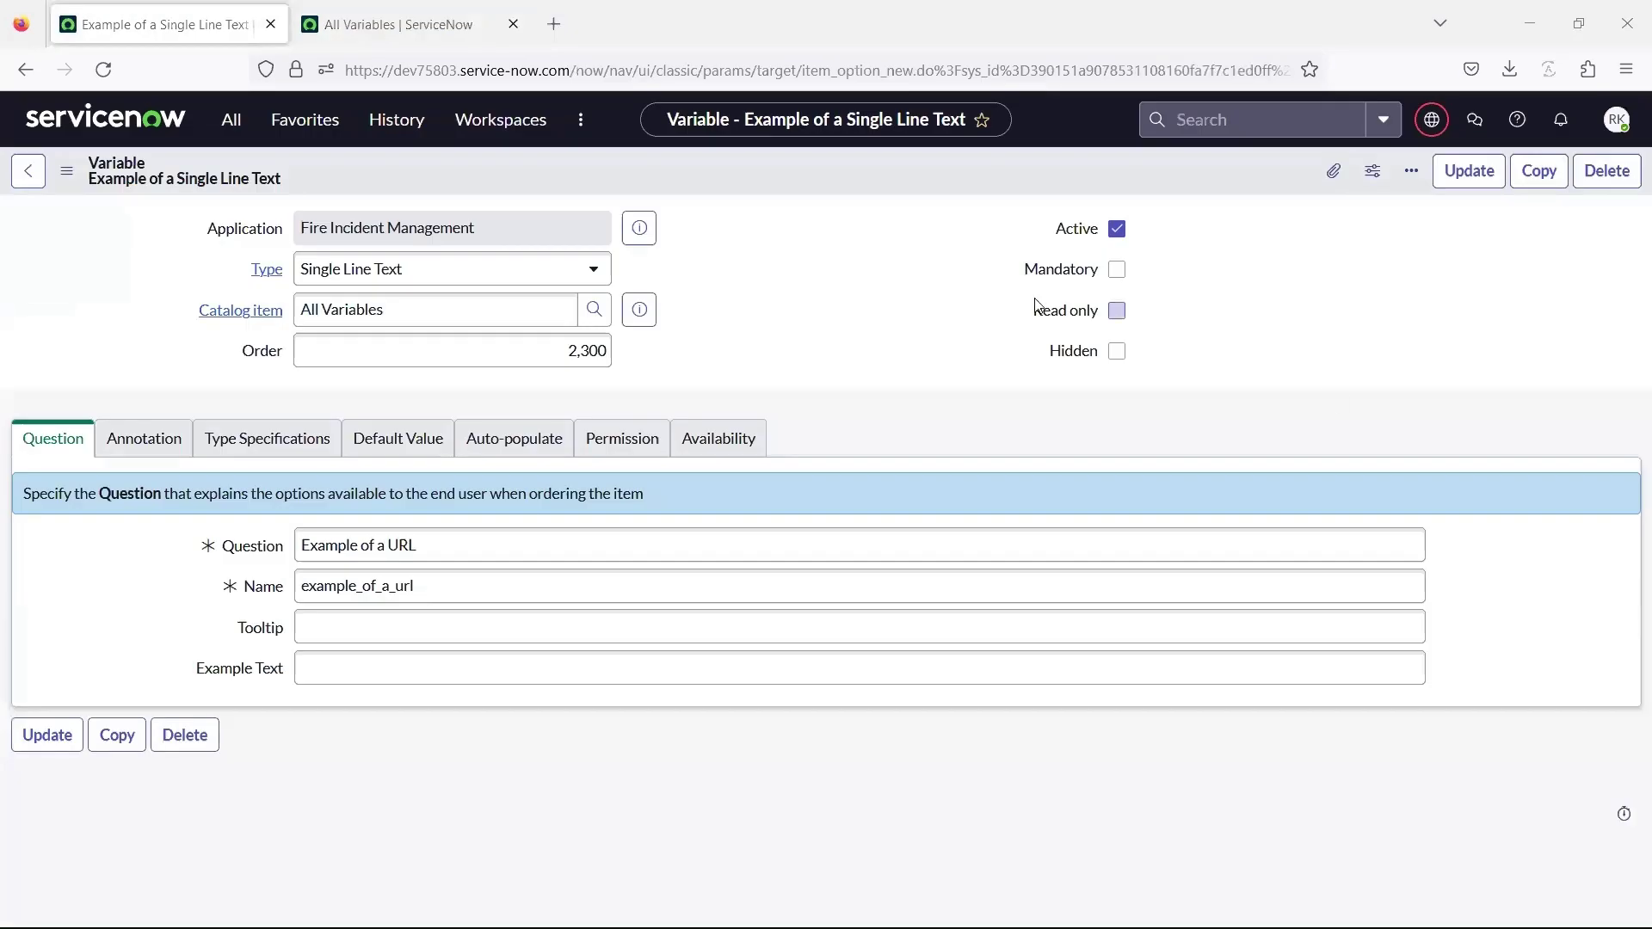
Insert a URL variable and check it on the order form preview
{"action": "left_click", "coordinate": [545, 269]}
{"action": "type", "text": "url"}
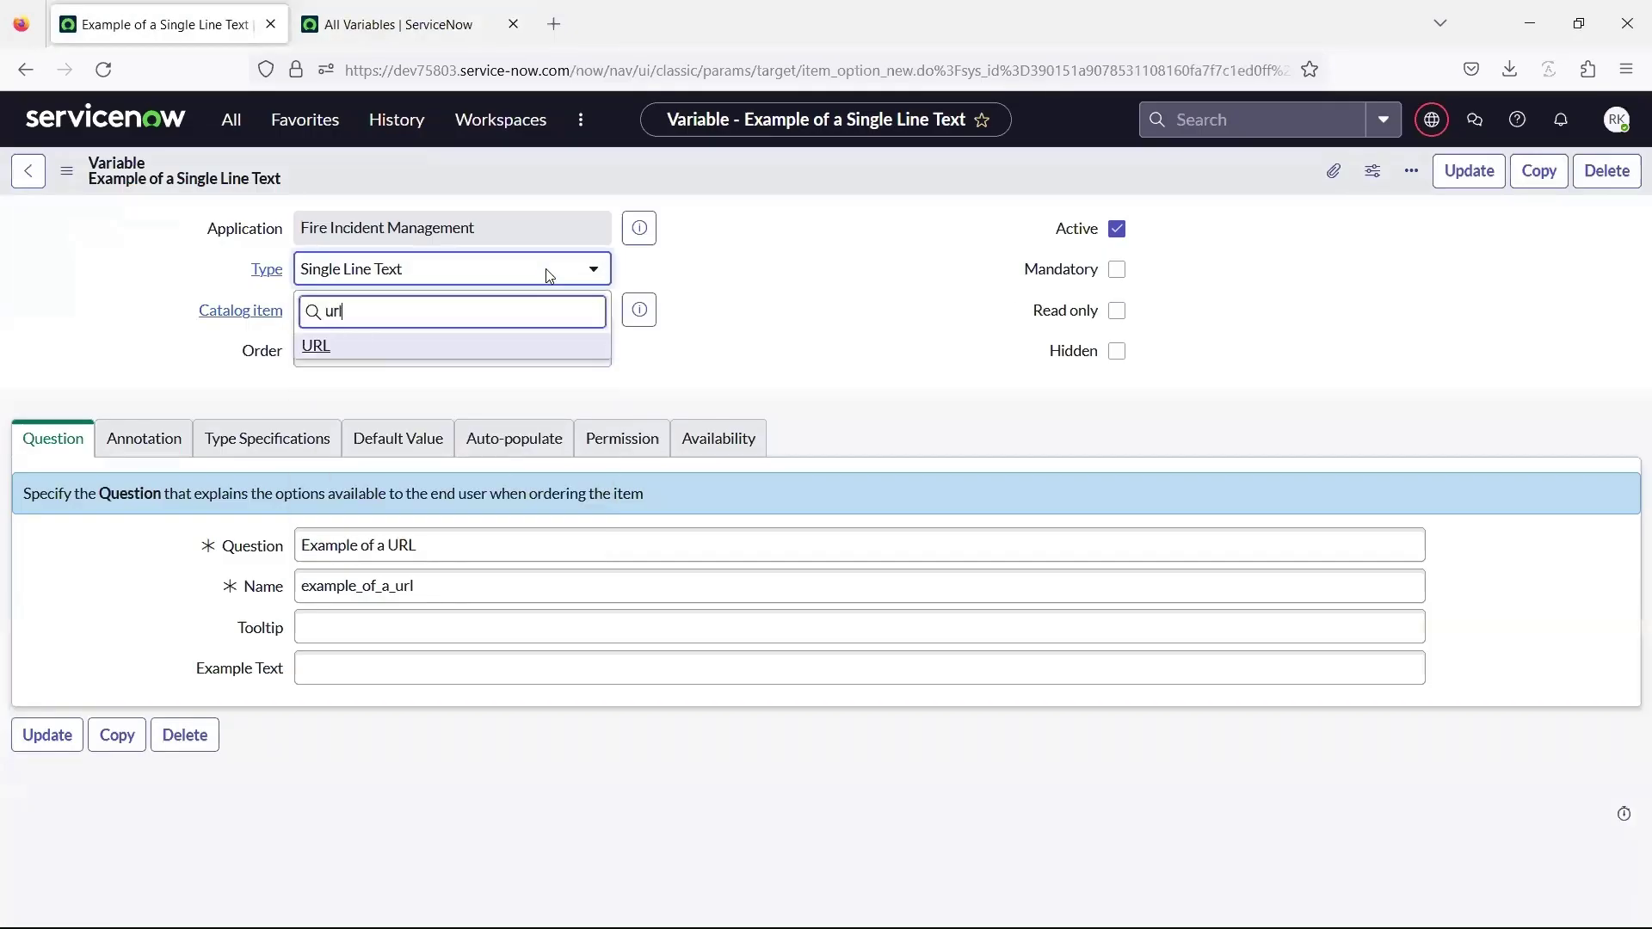
{"action": "key", "text": "Return"}
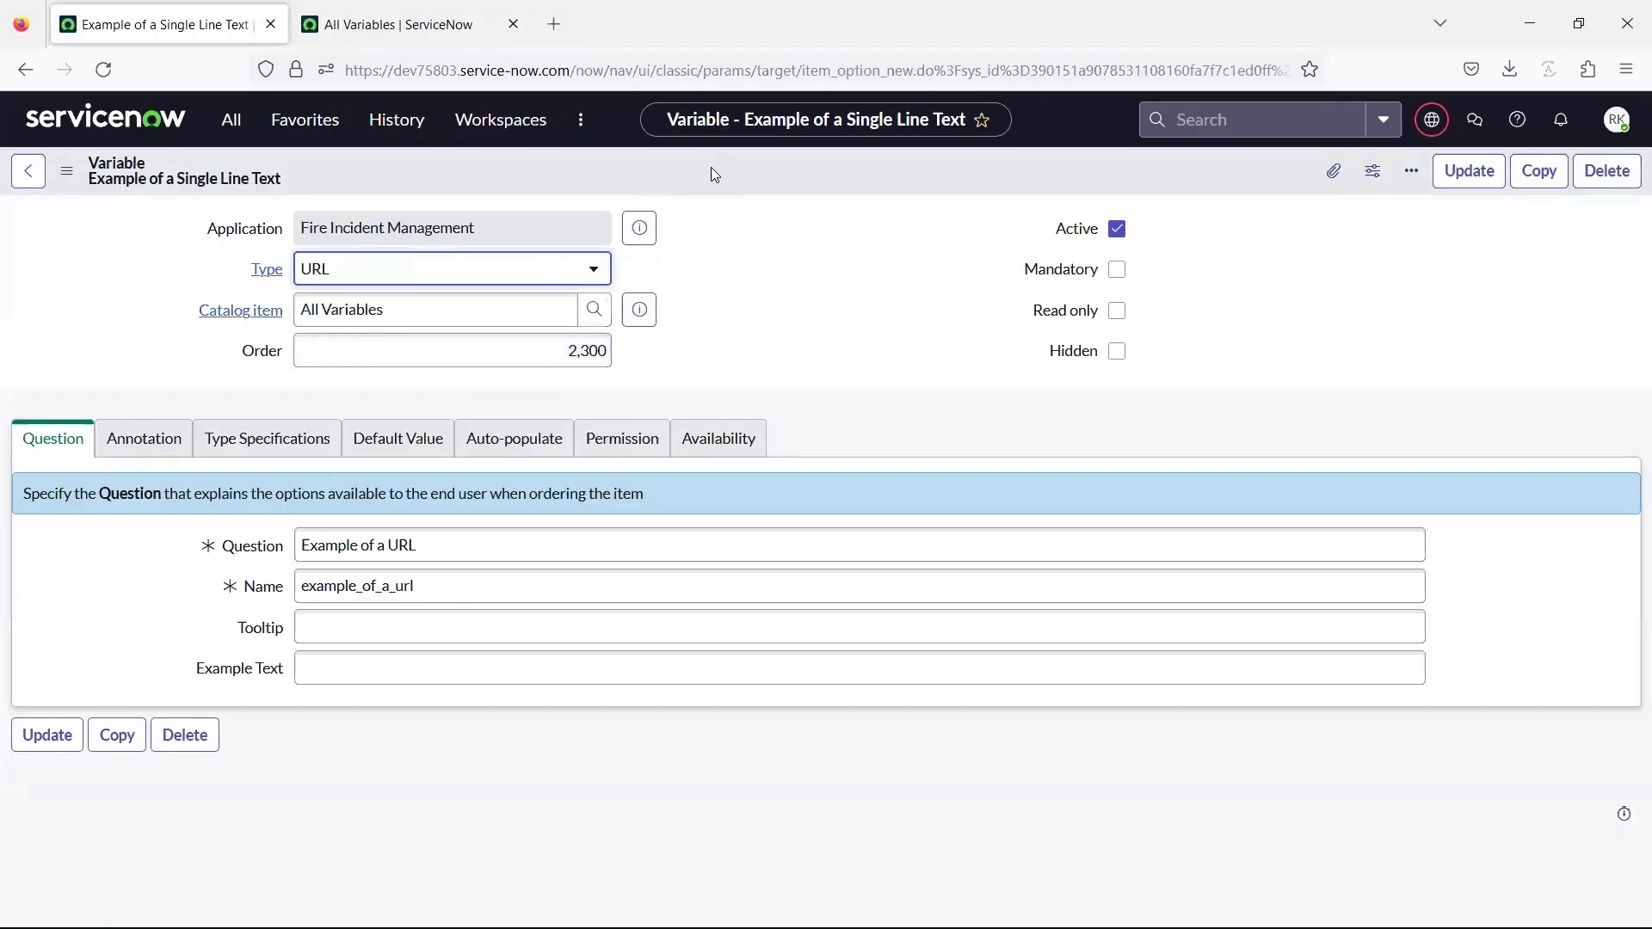
{"action": "right_click", "coordinate": [710, 167]}
{"action": "left_click", "coordinate": [836, 234]}
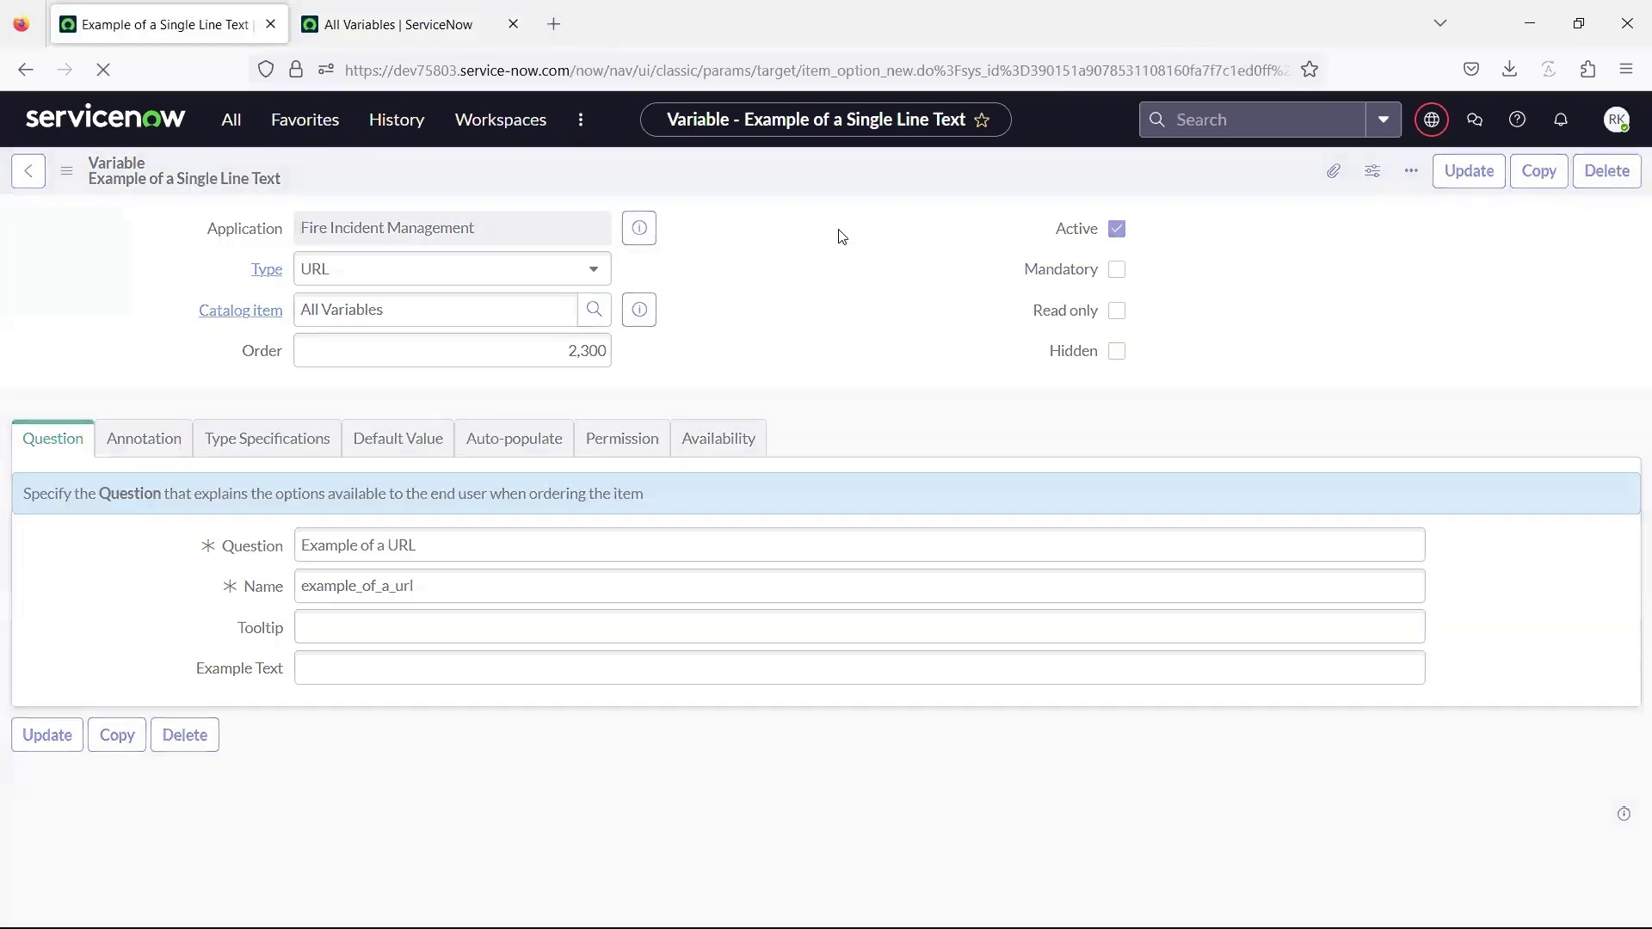
{"action": "key", "text": "ctrl+Tab"}
{"action": "scroll", "coordinate": [757, 670], "scroll_direction": "down", "scroll_amount": 10}
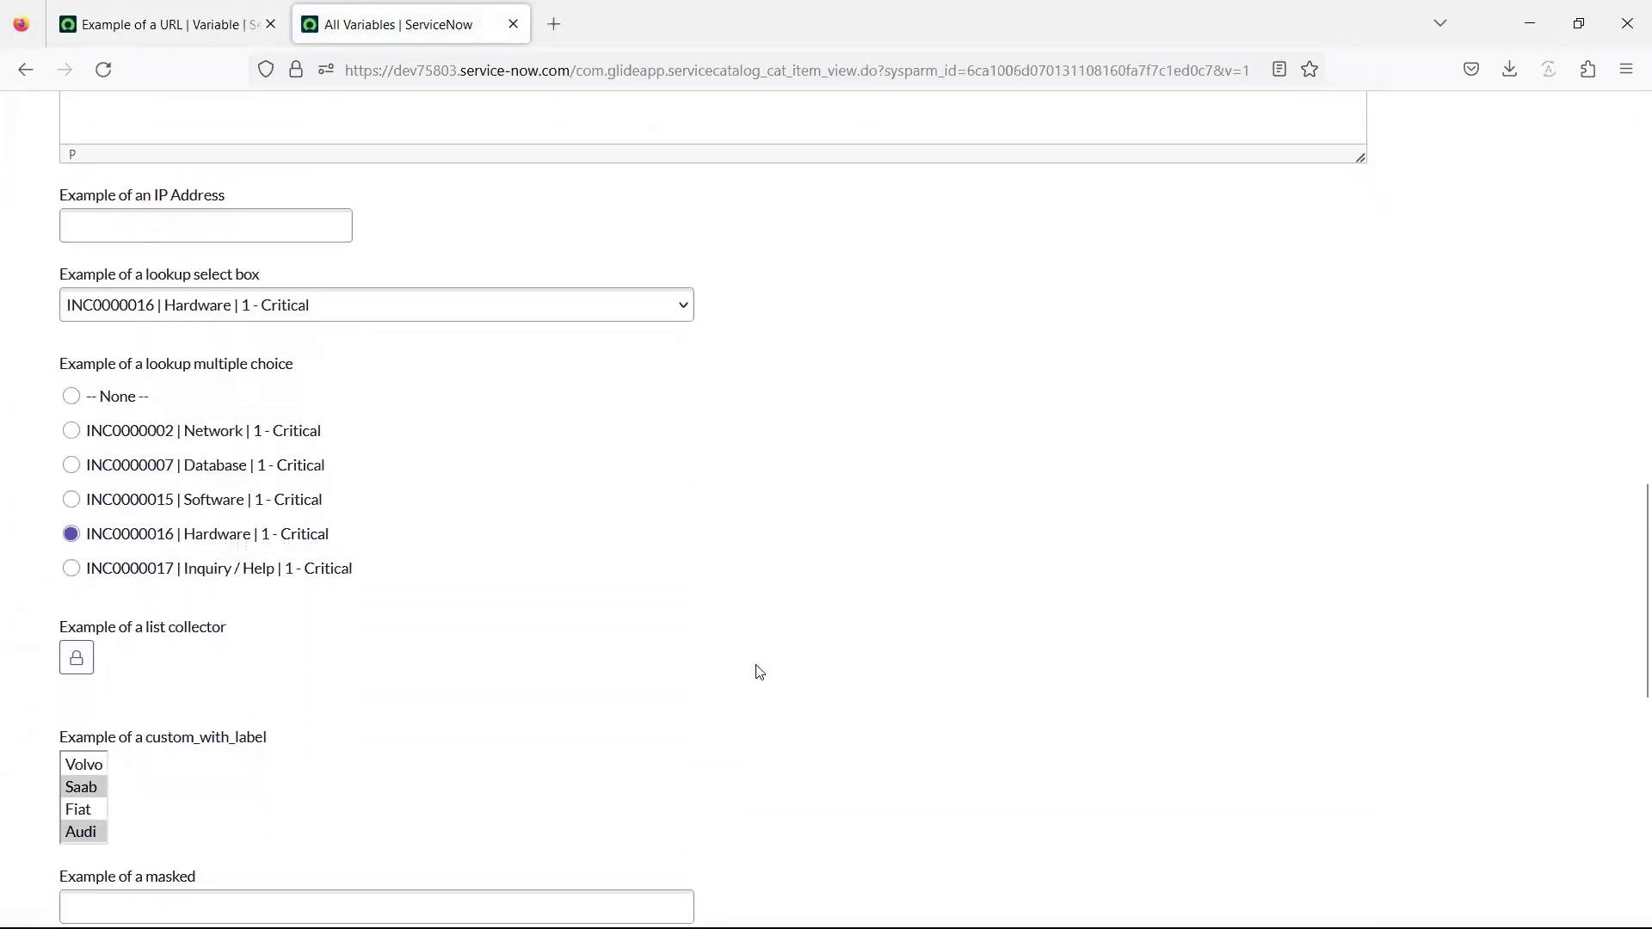
{"action": "key", "text": "ctrl+Tab"}
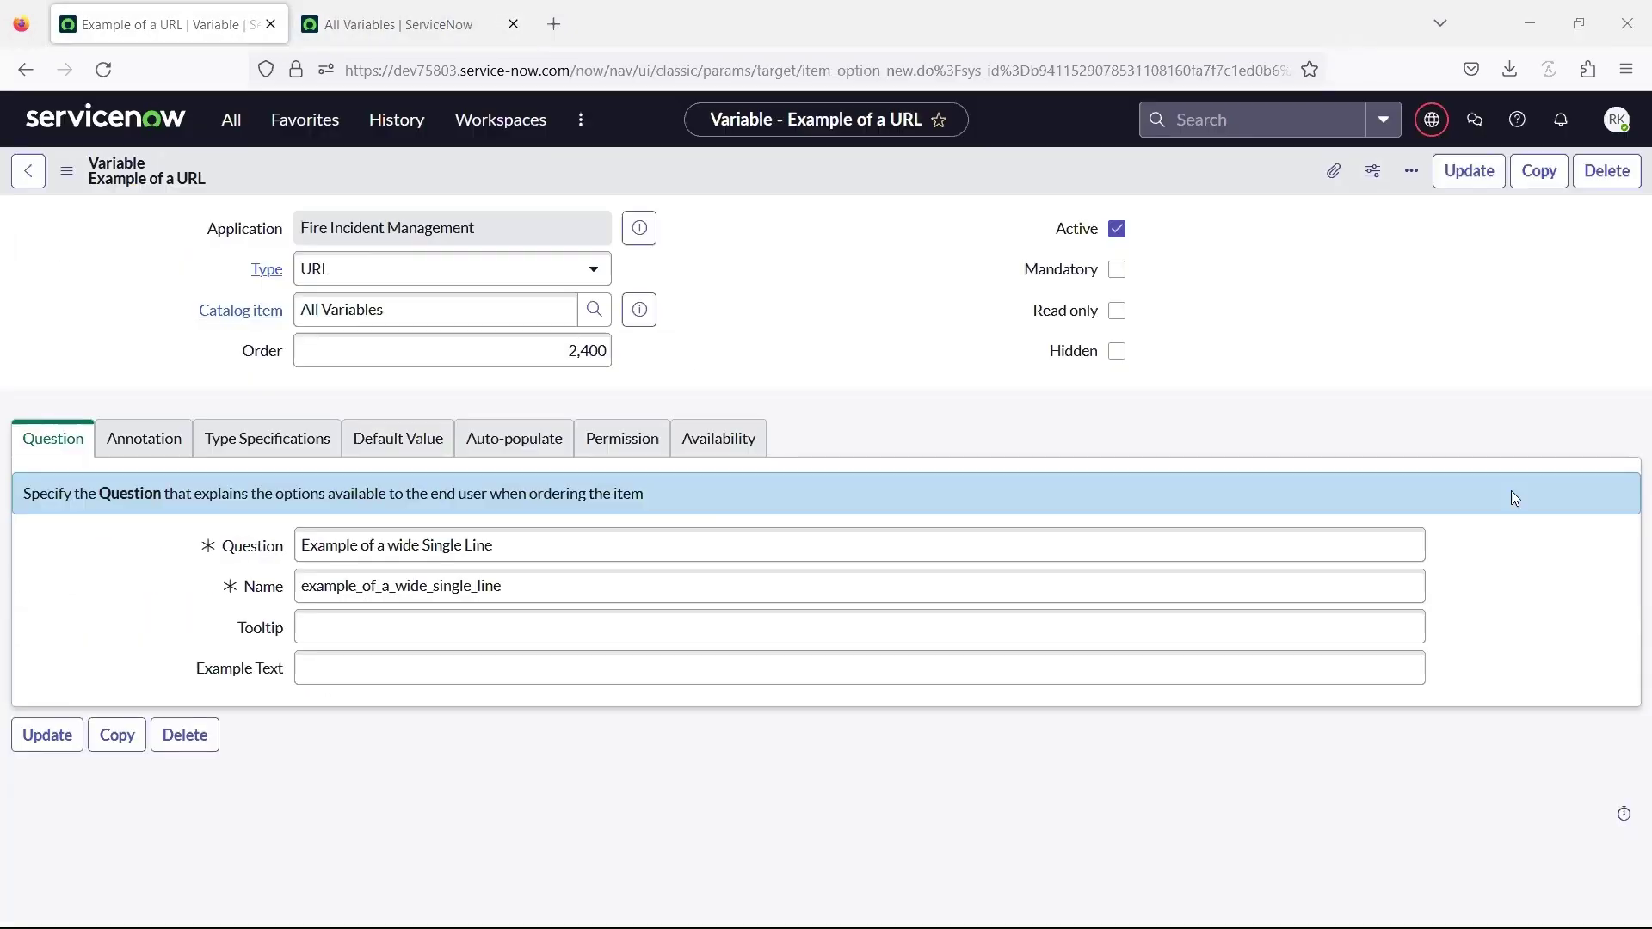
Insert a Wide Single Line Text variable and check it on the order form
{"action": "left_click", "coordinate": [595, 269]}
{"action": "type", "text": "wide"}
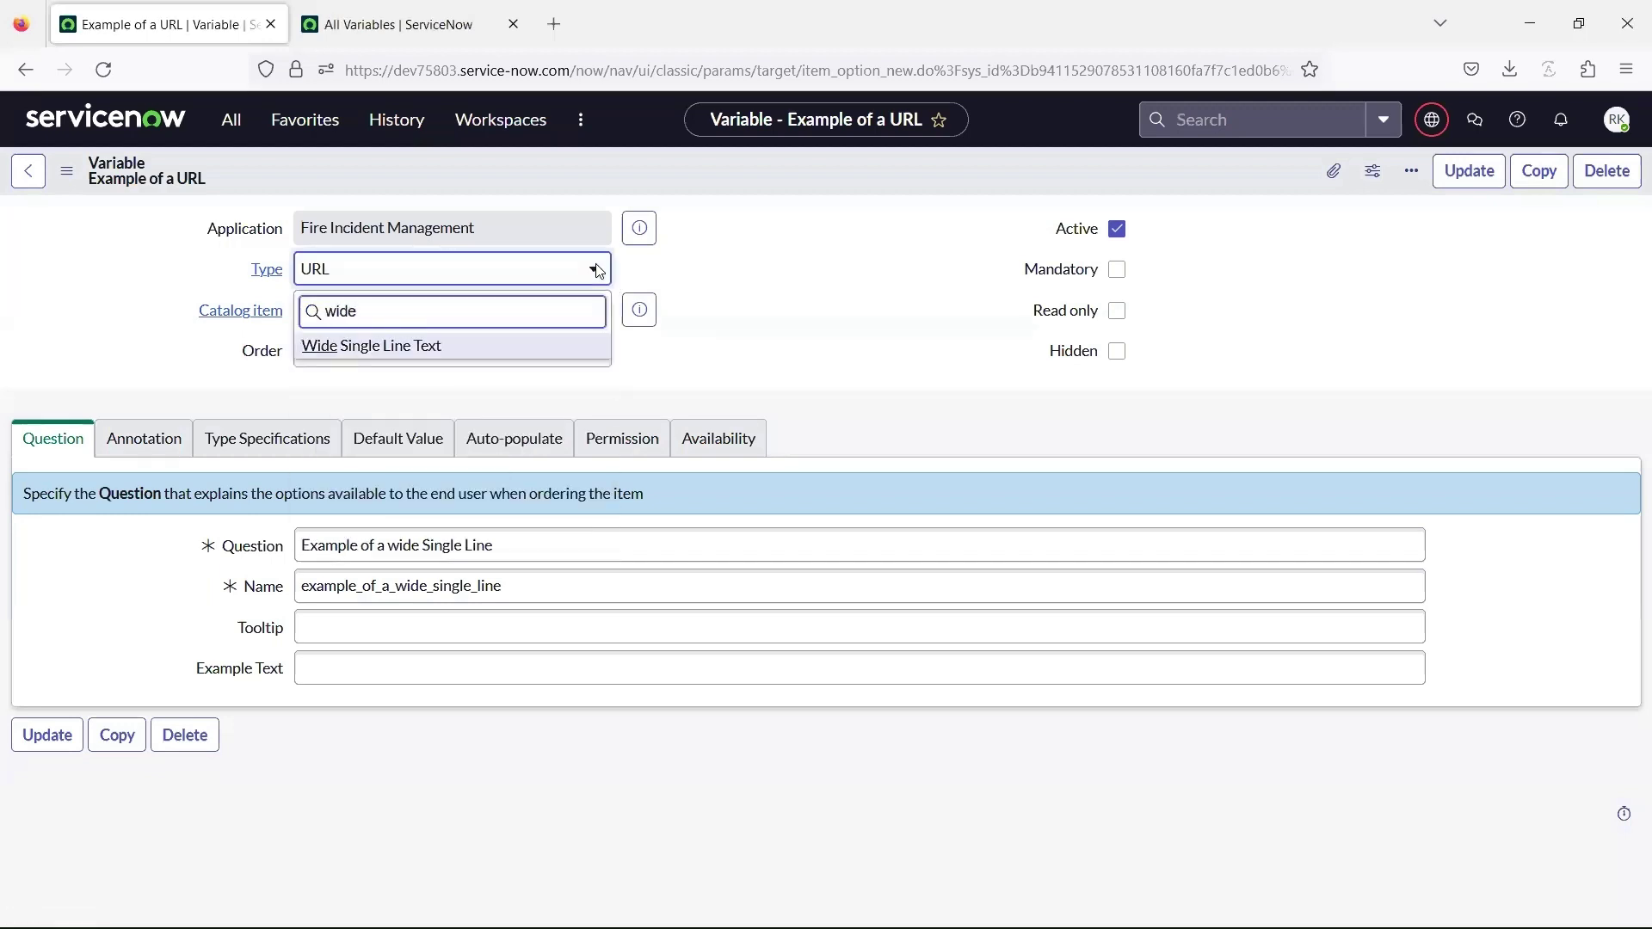
{"action": "left_click", "coordinate": [497, 346]}
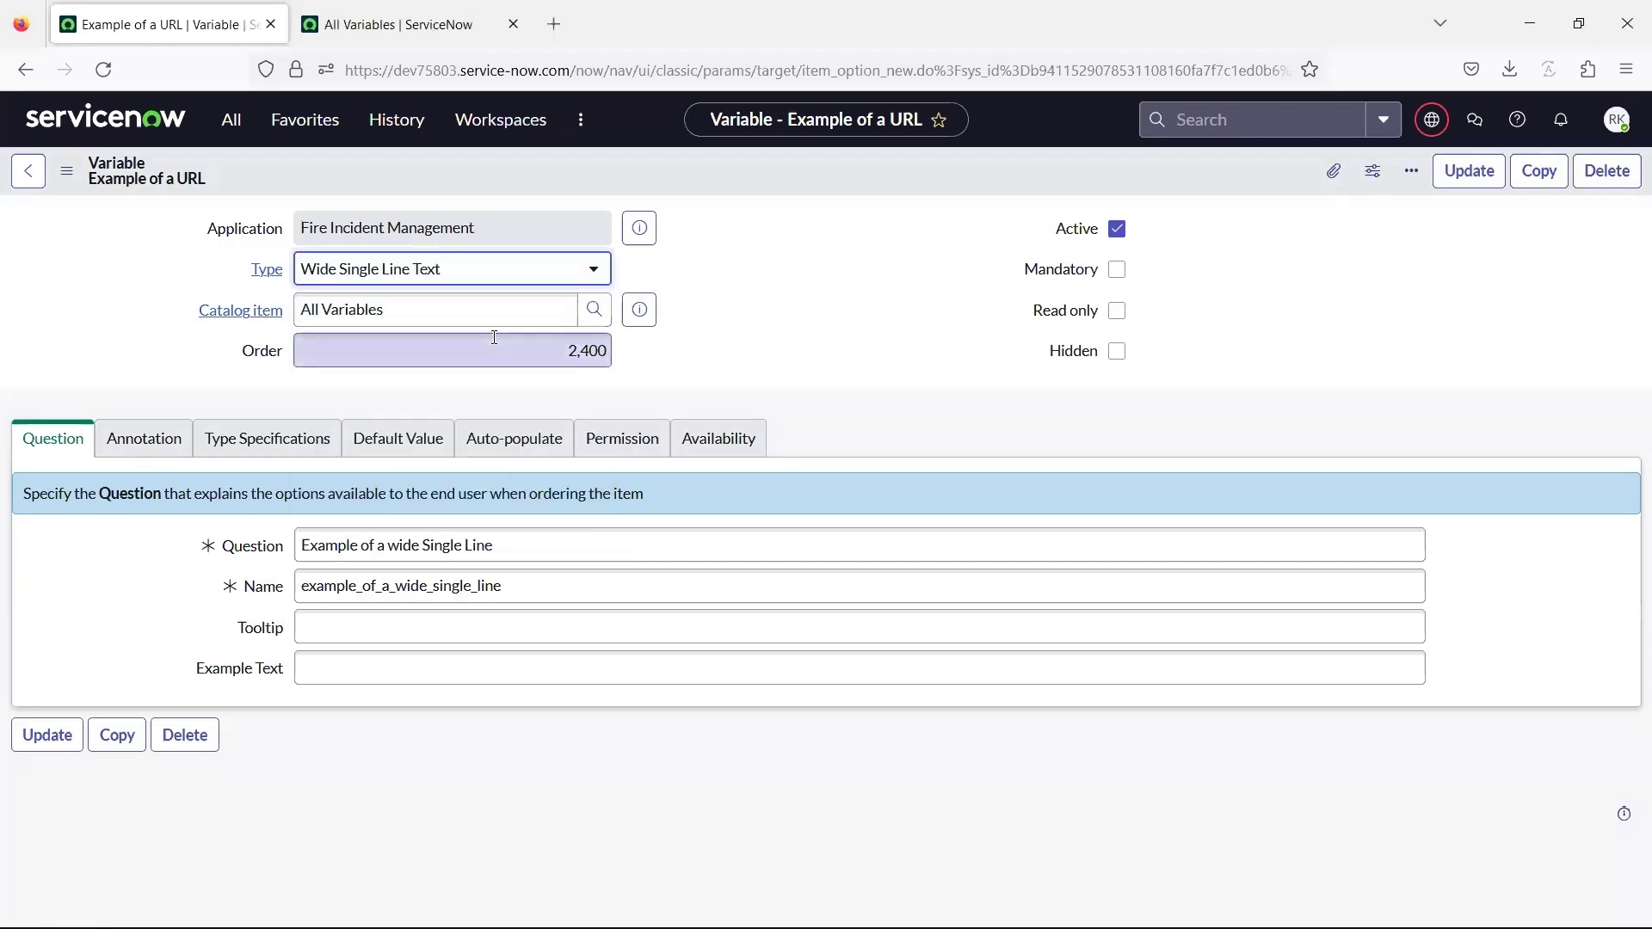
{"action": "right_click", "coordinate": [783, 172]}
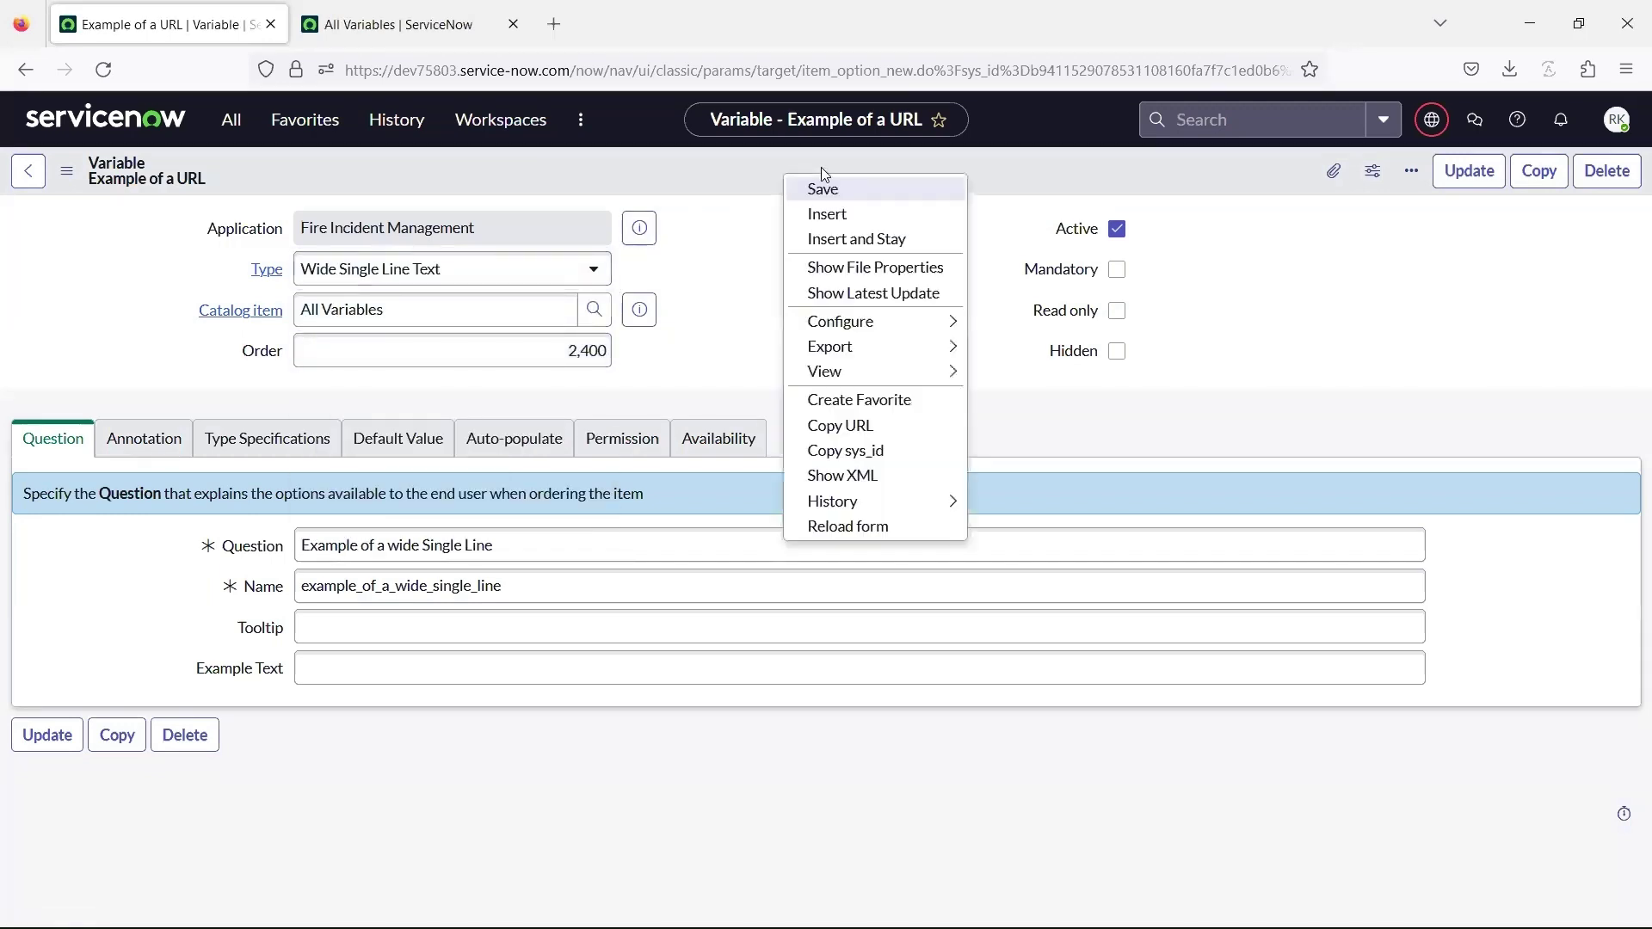
{"action": "left_click", "coordinate": [894, 247]}
{"action": "key", "text": "ctrl+Tab"}
{"action": "scroll", "coordinate": [562, 386], "scroll_direction": "down", "scroll_amount": 10}
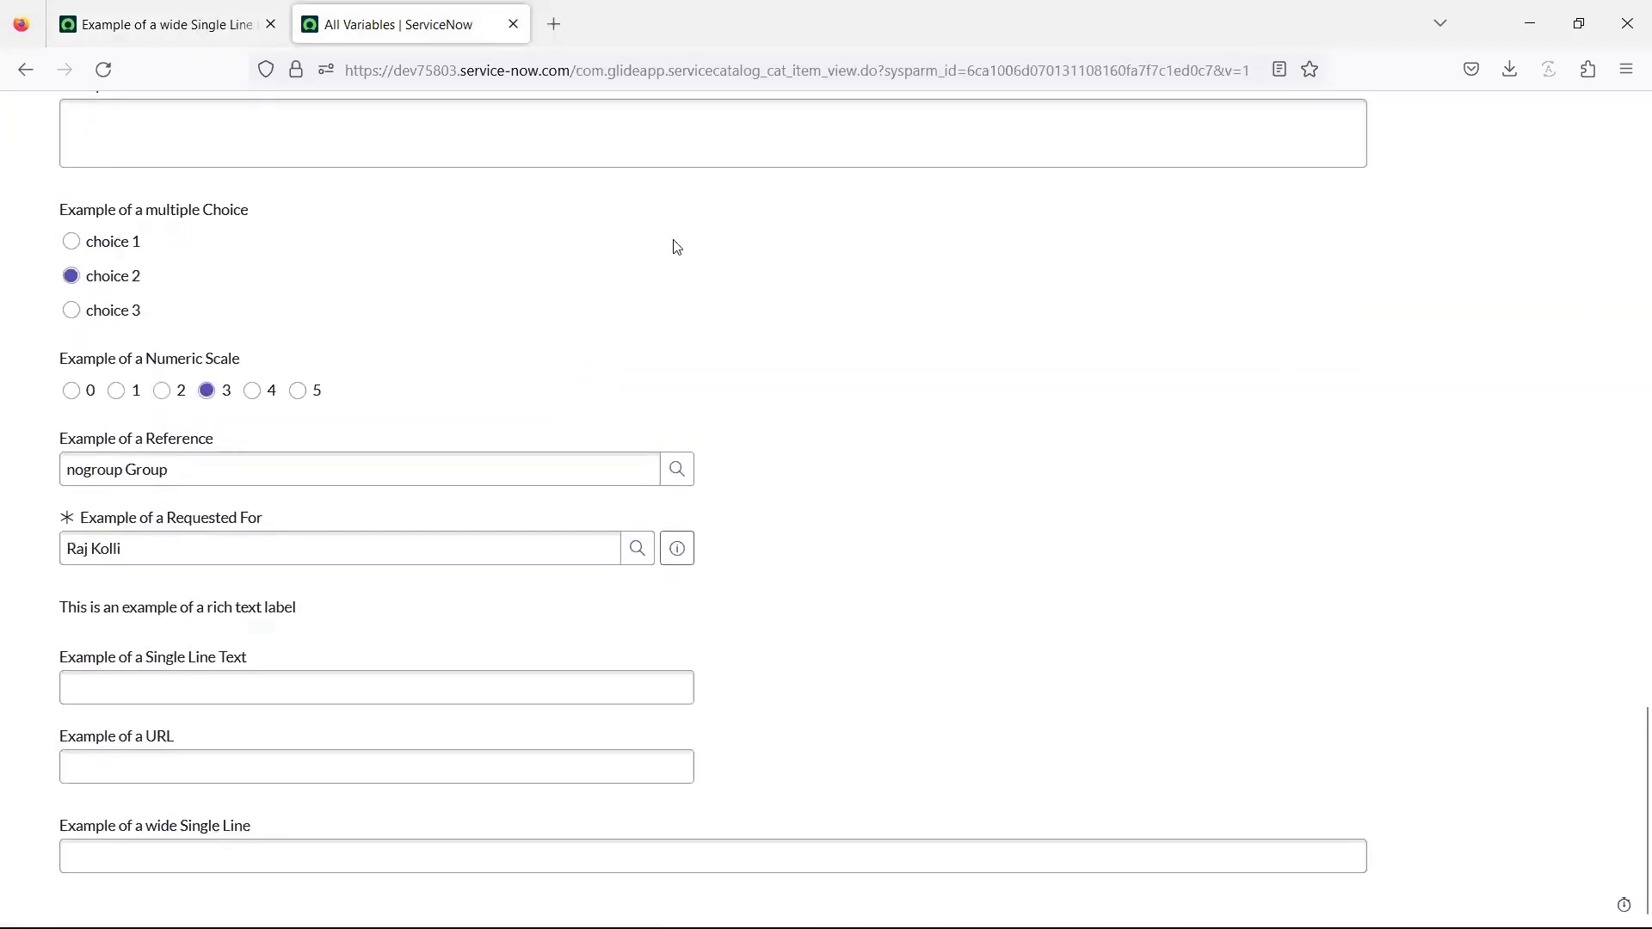
{"action": "key", "text": "ctrl+Tab"}
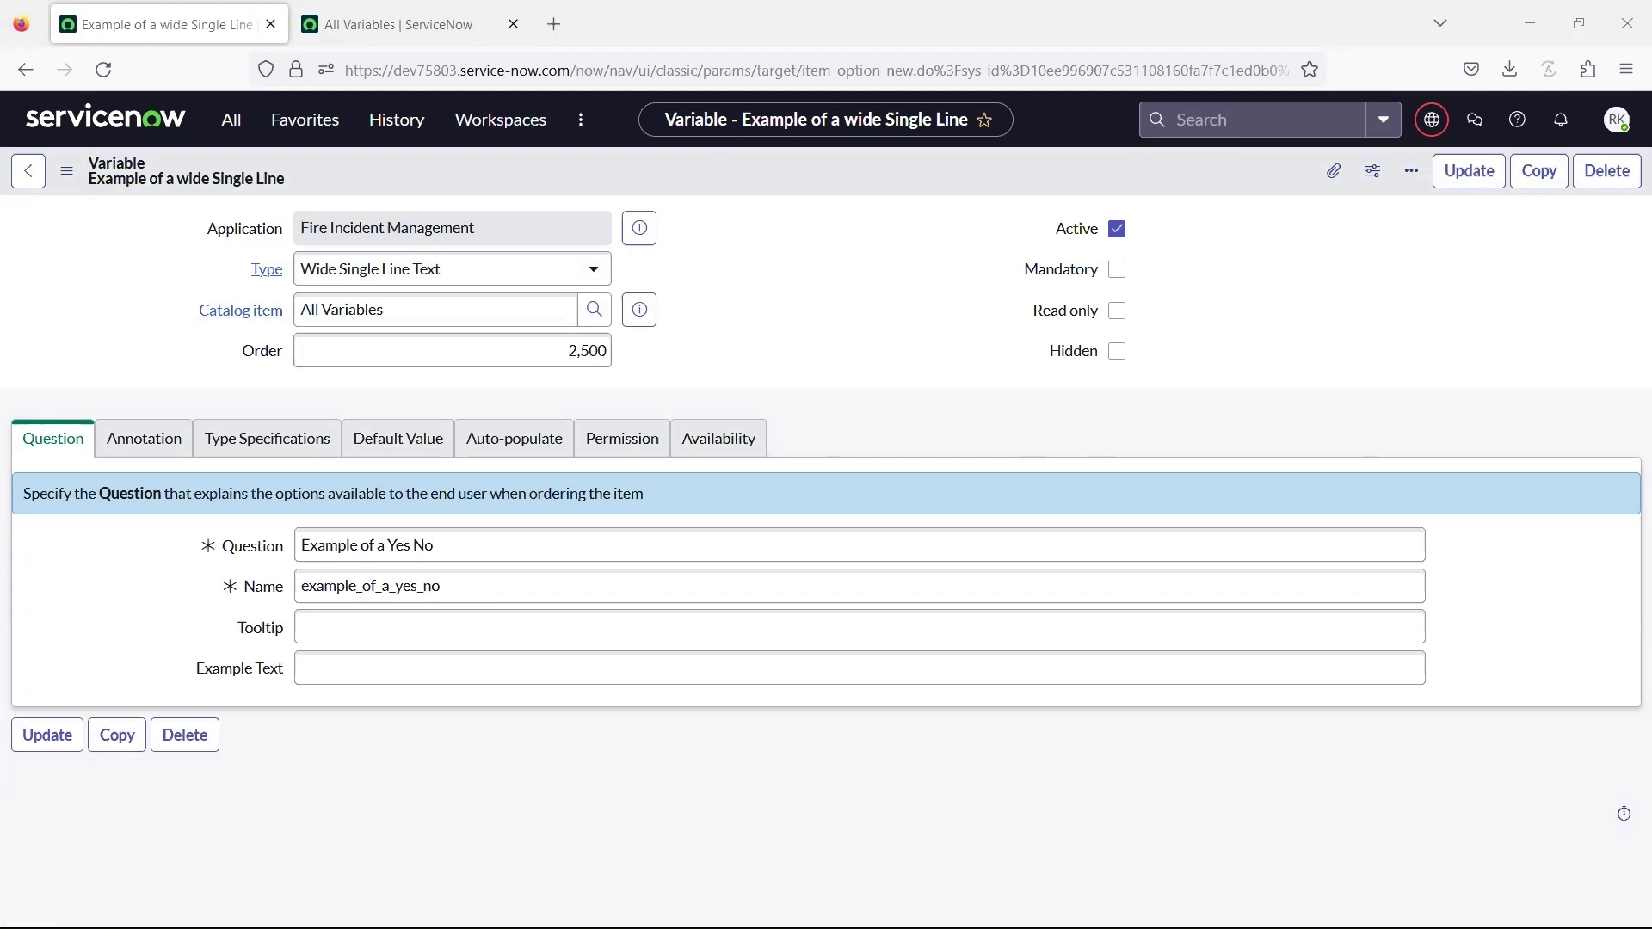
Insert a Yes / No variable and open its dropdown on the order form preview
{"action": "left_click", "coordinate": [602, 269]}
{"action": "type", "text": "yes"}
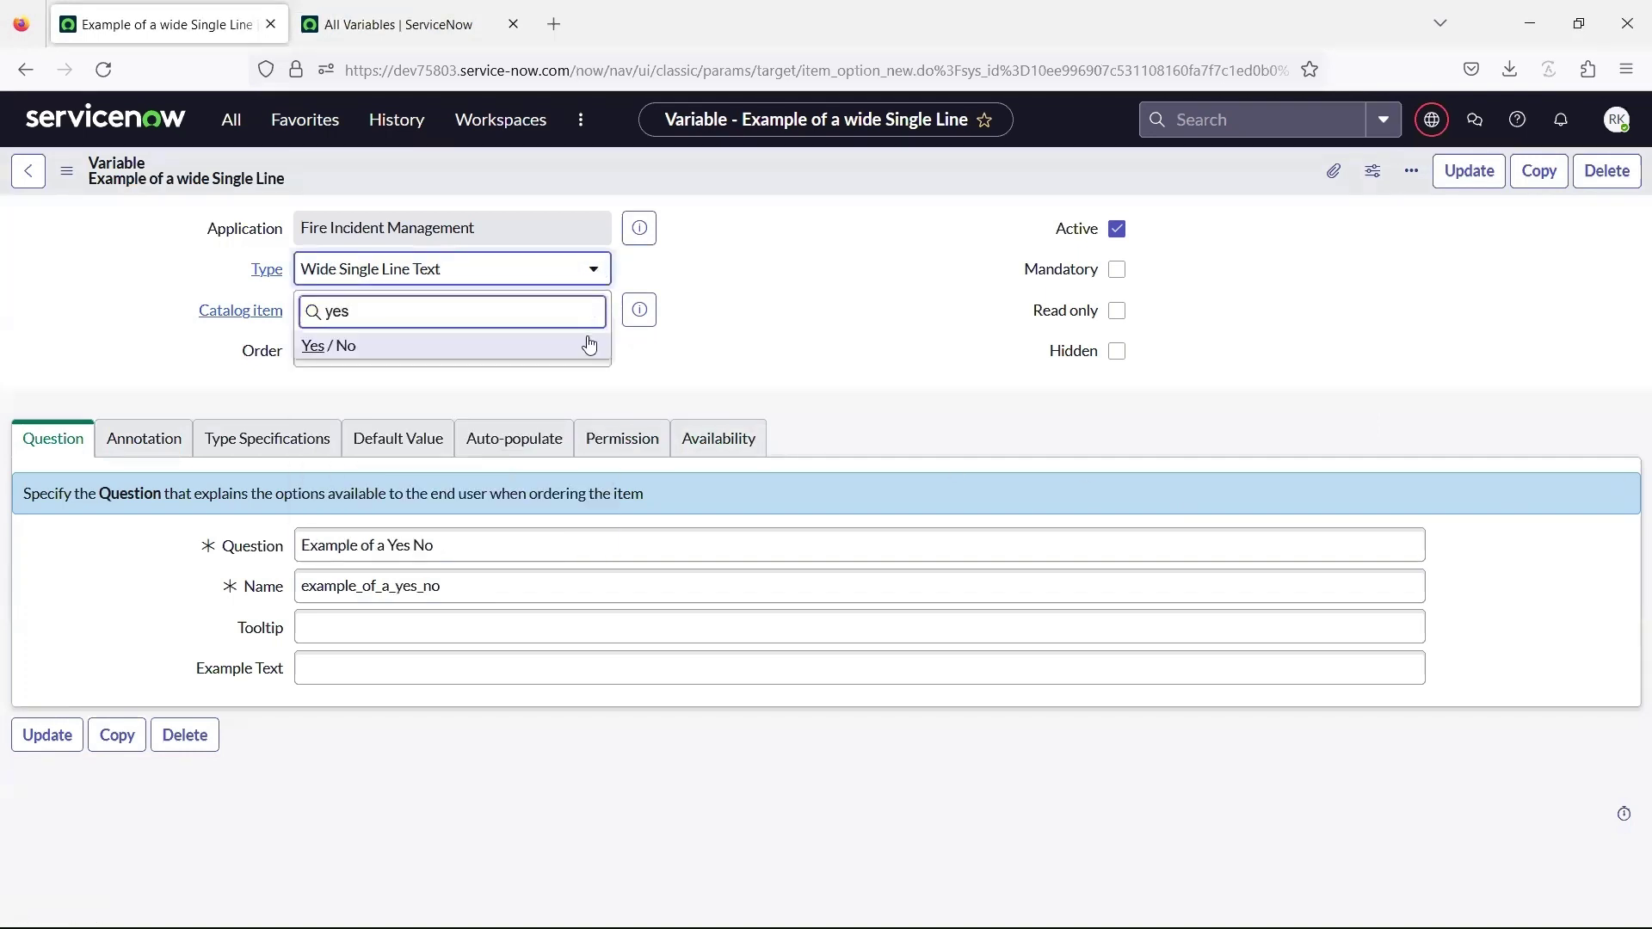
{"action": "left_click", "coordinate": [591, 346]}
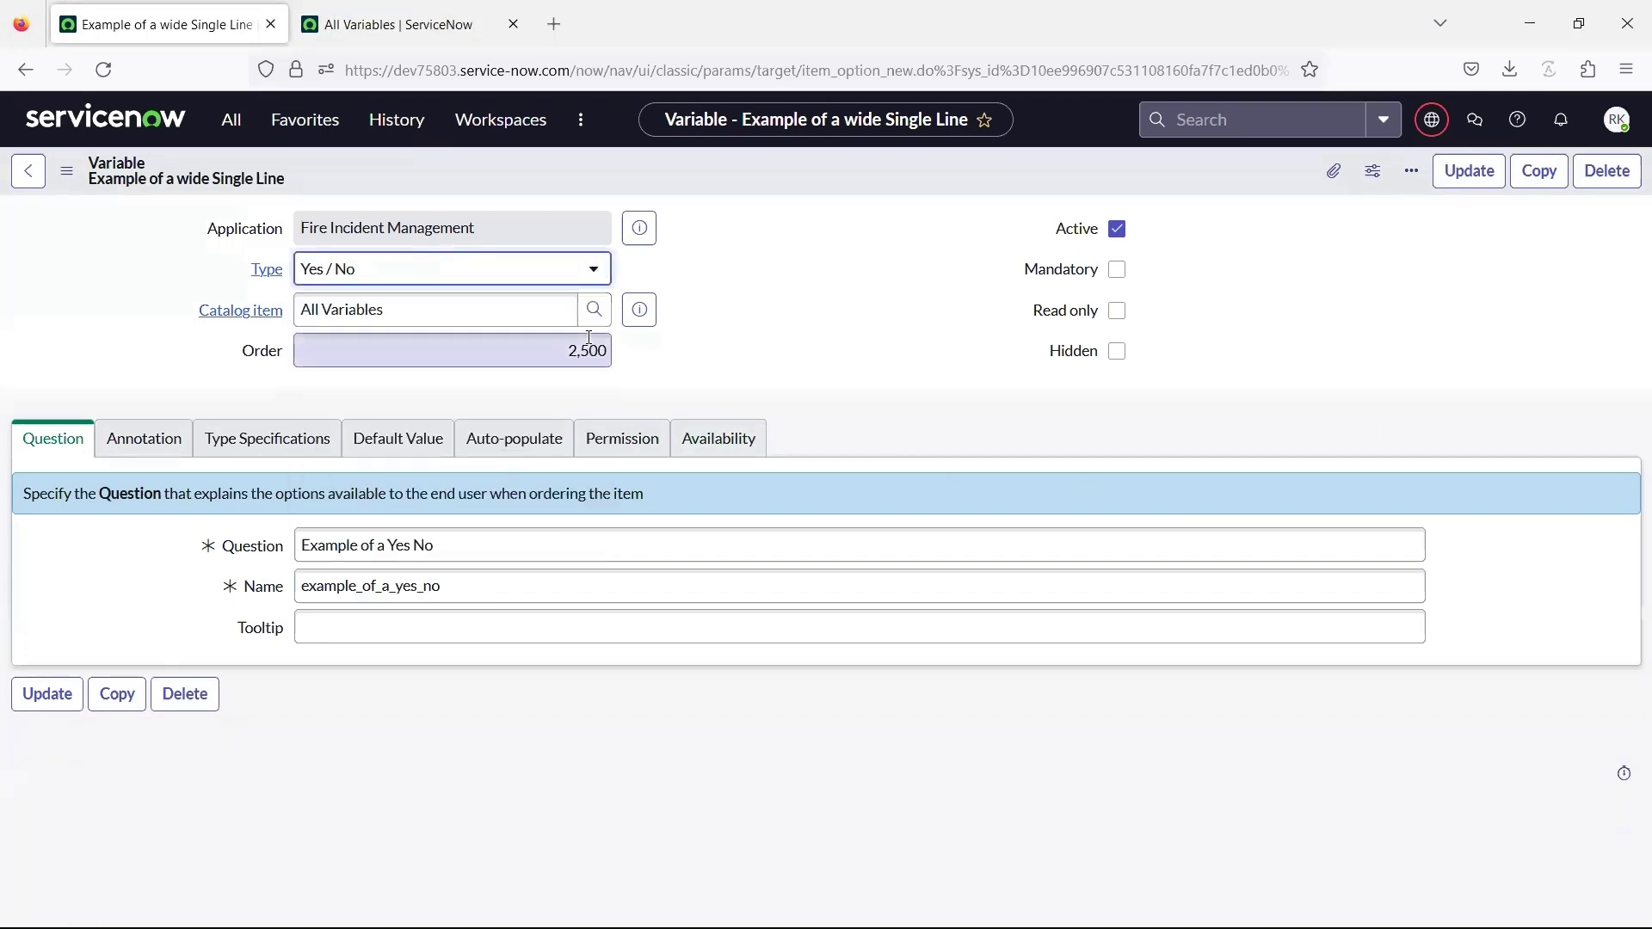
{"action": "right_click", "coordinate": [788, 184]}
{"action": "left_click", "coordinate": [875, 252]}
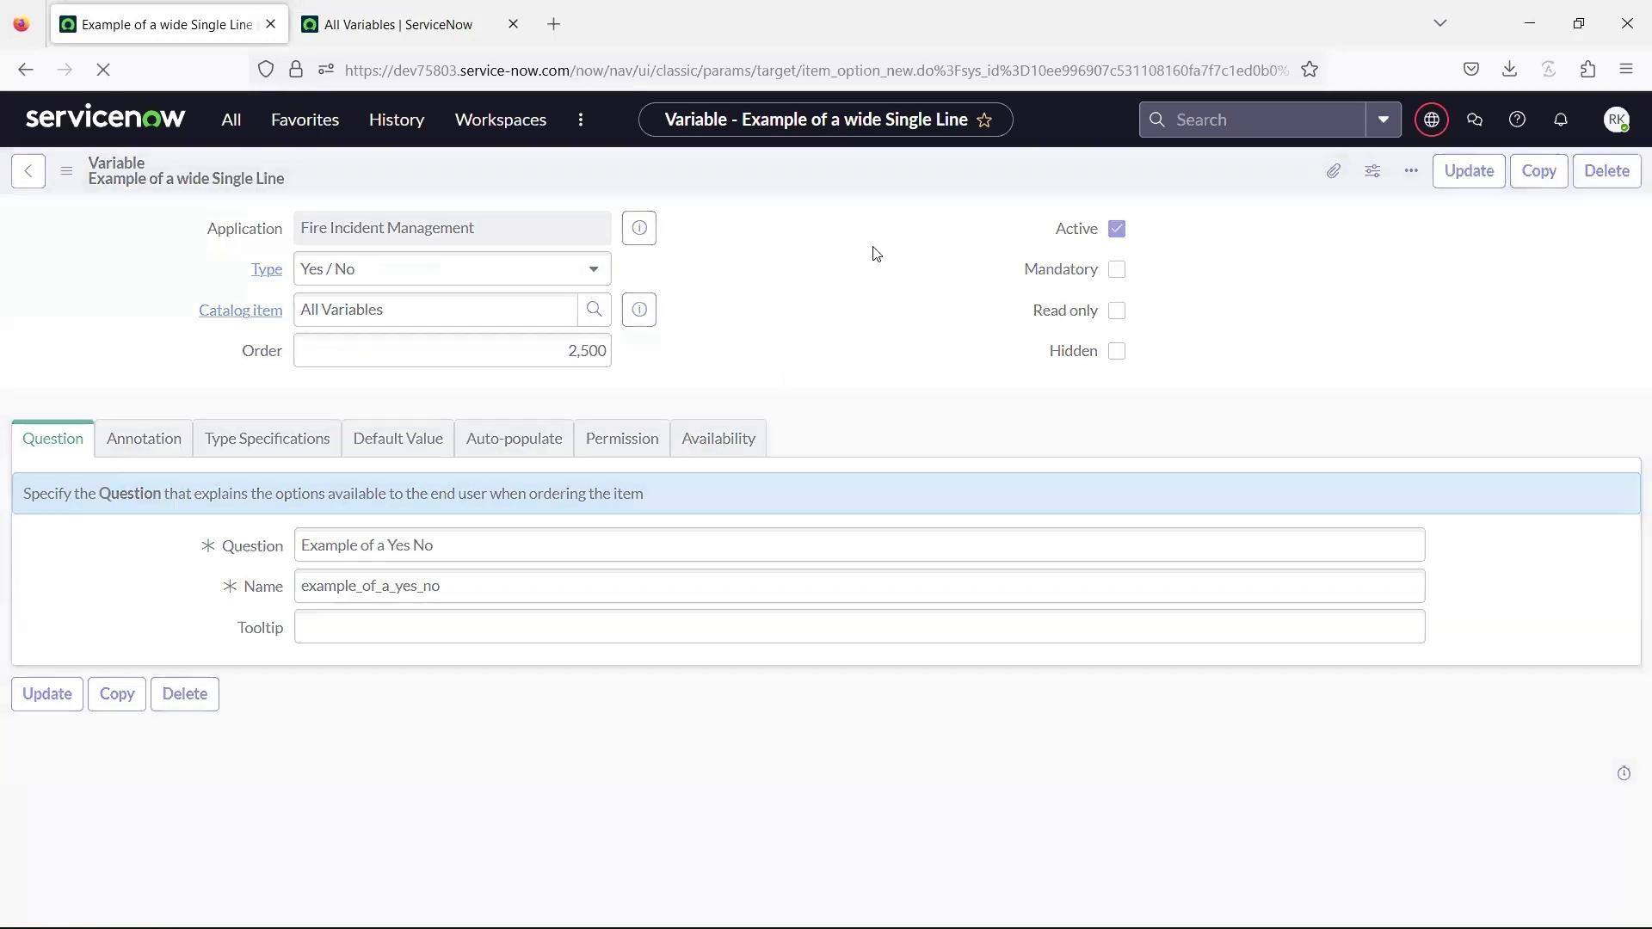
{"action": "key", "text": "ctrl+Tab"}
{"action": "scroll", "coordinate": [455, 525], "scroll_direction": "down", "scroll_amount": 15}
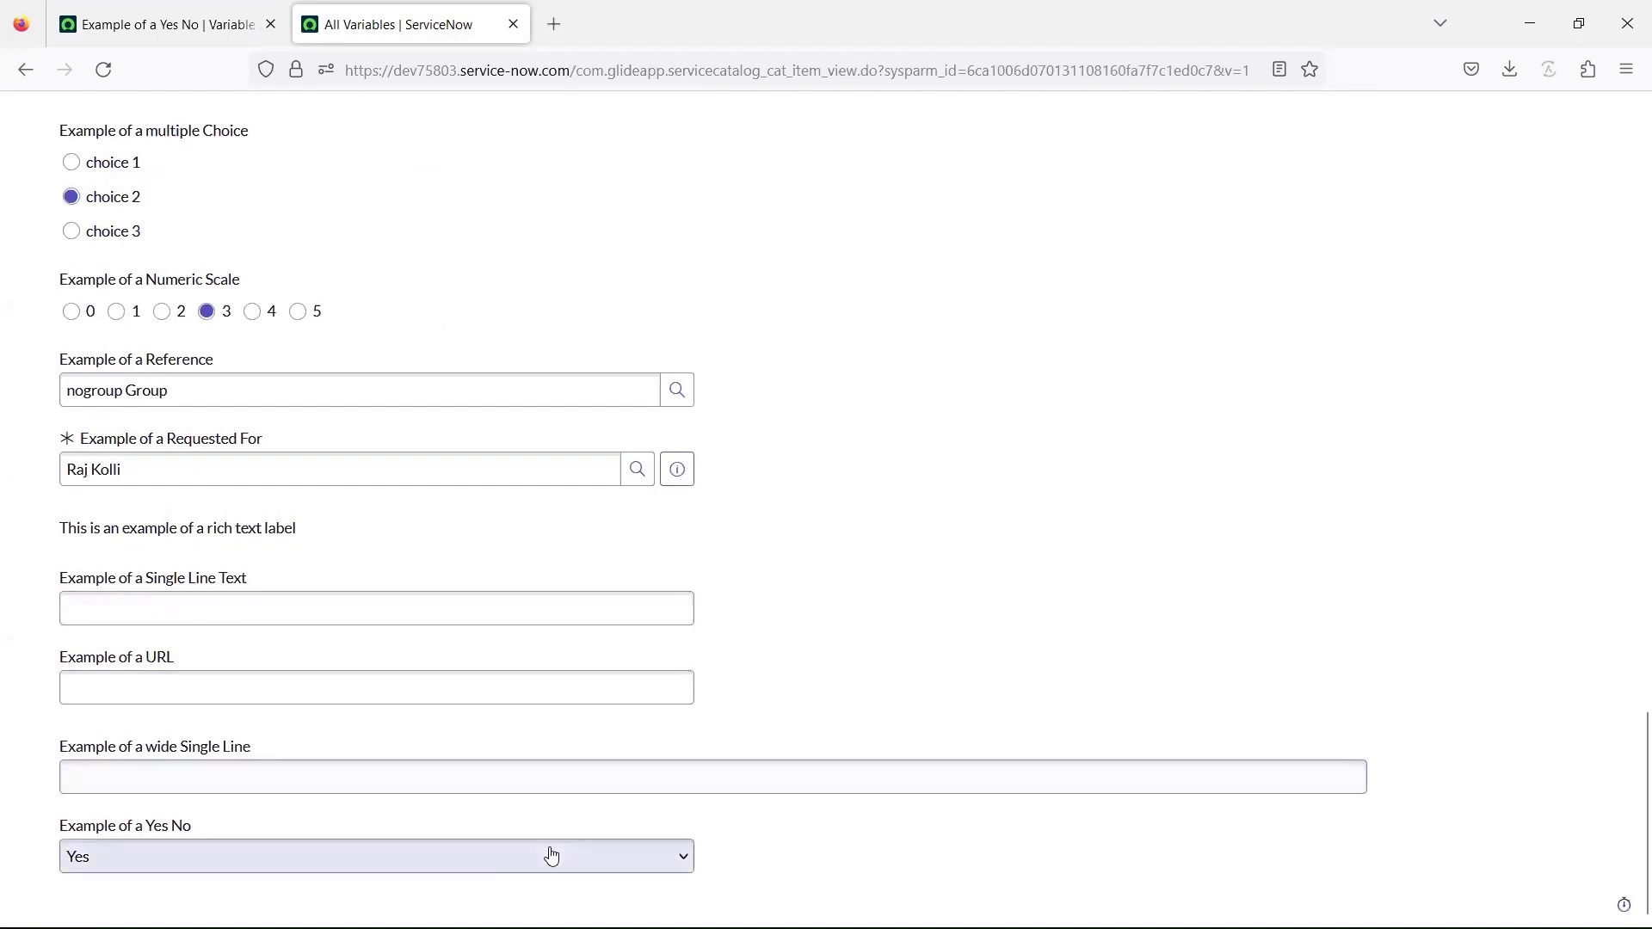
{"action": "left_click", "coordinate": [580, 869]}
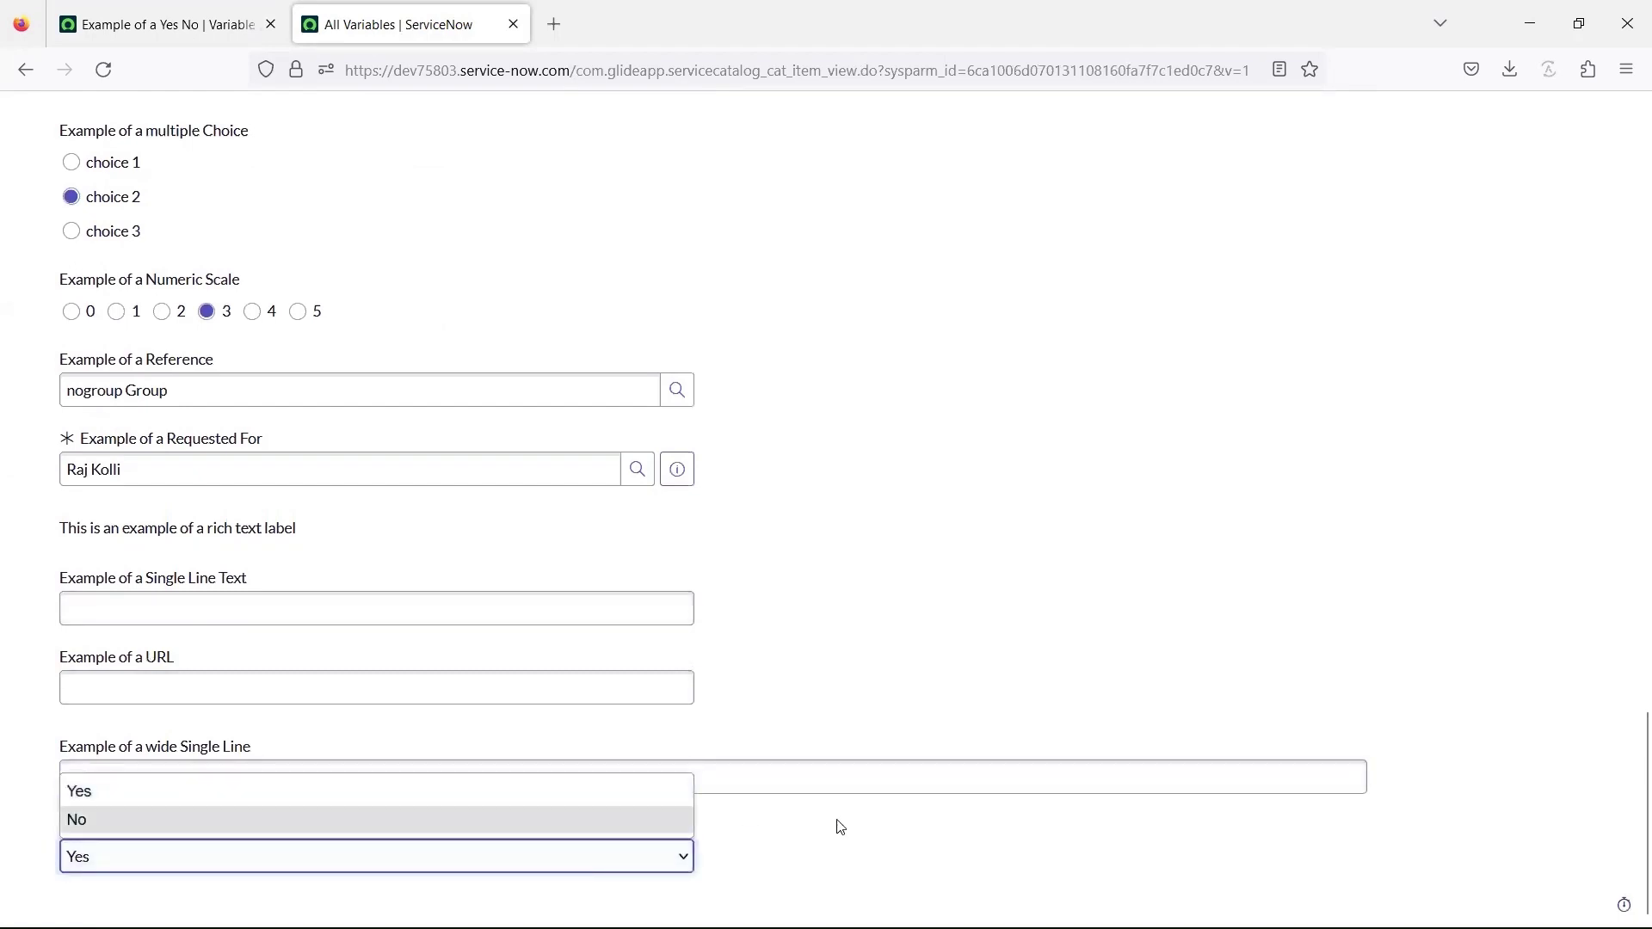
{"action": "key", "text": "ctrl+Tab"}
Make the variable a Container Start at order 1,550 with '2 Columns Wide, alternating sides' layout, then preview it
{"action": "left_click", "coordinate": [597, 352]}
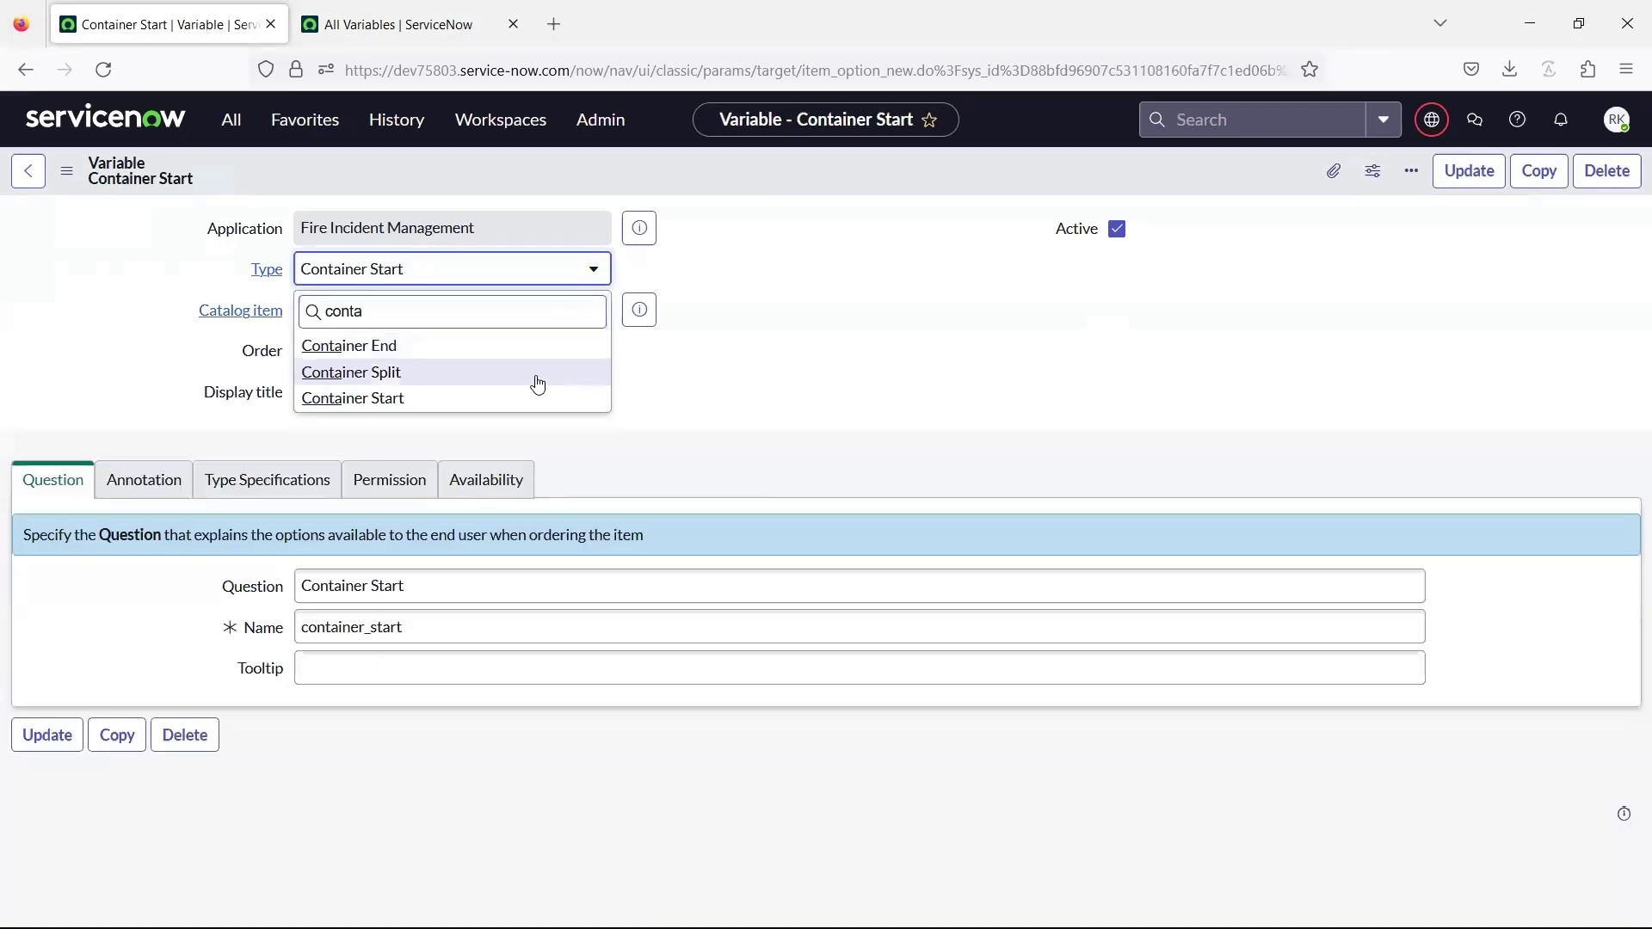
{"action": "left_click", "coordinate": [535, 374]}
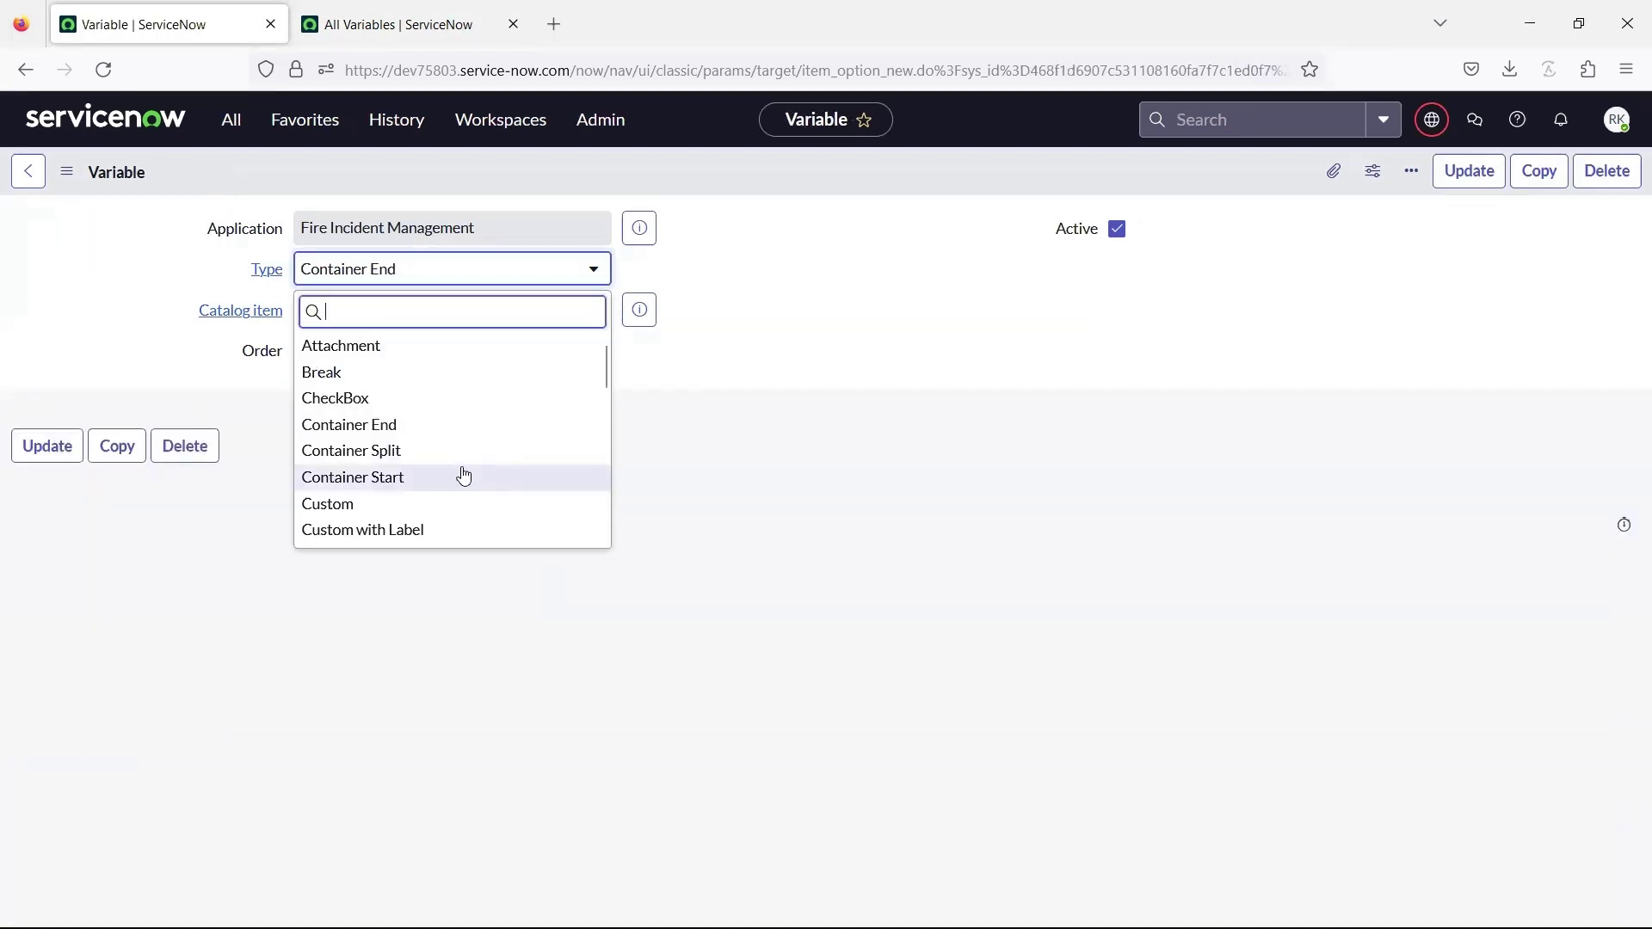
{"action": "left_click", "coordinate": [461, 472]}
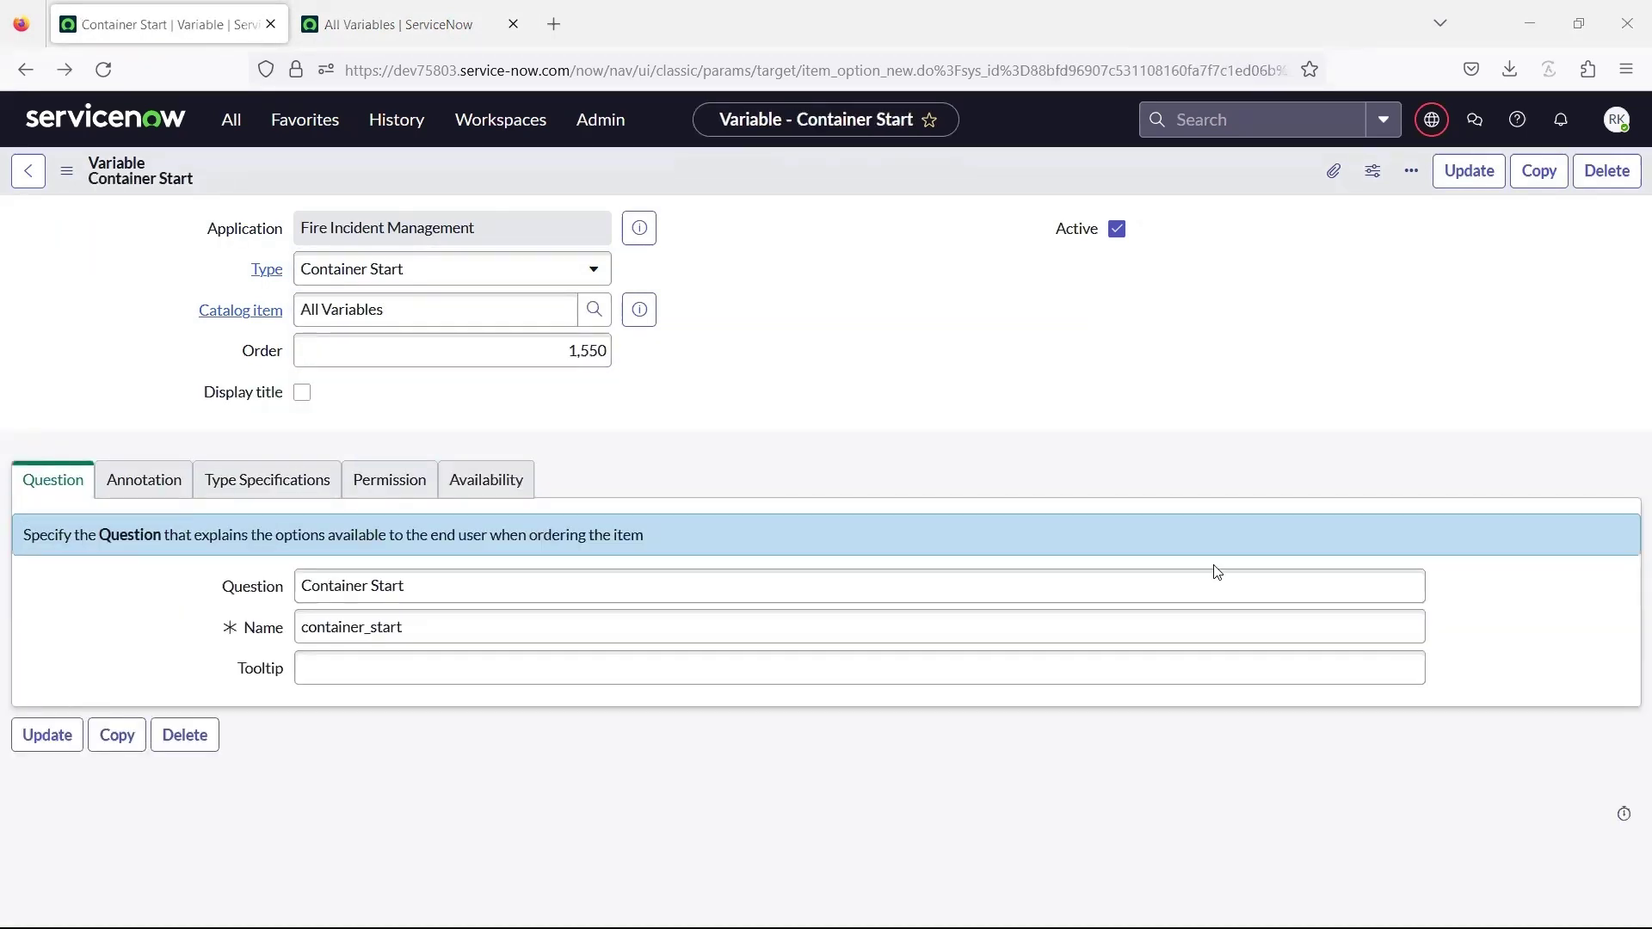
{"action": "left_click", "coordinate": [310, 474]}
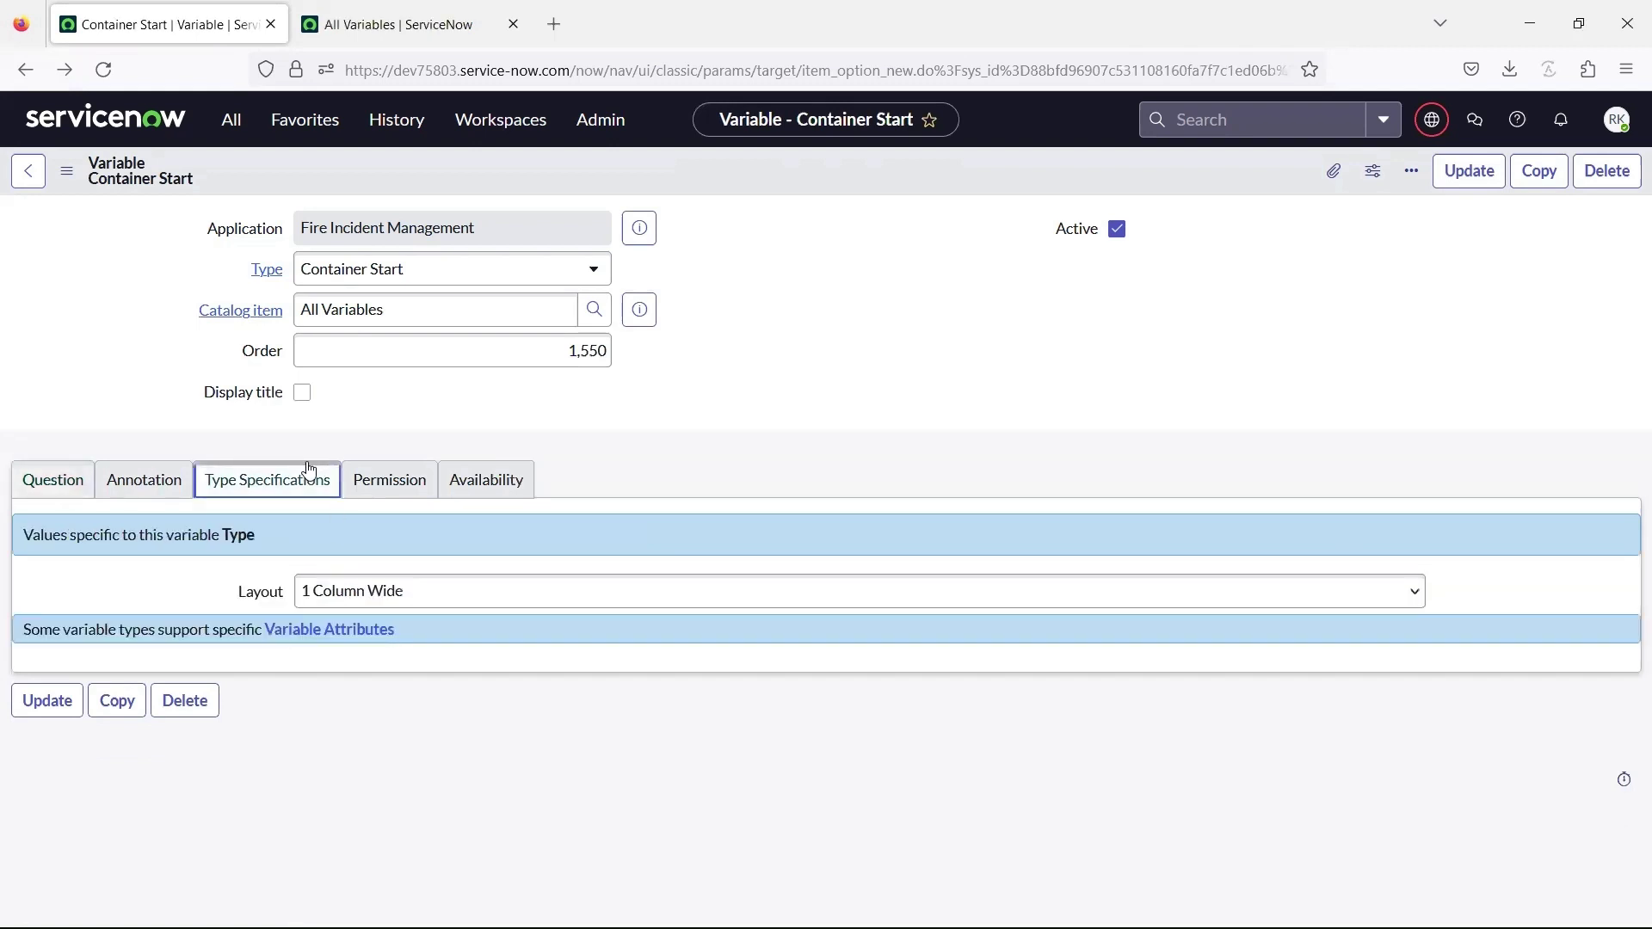
{"action": "left_click", "coordinate": [629, 590]}
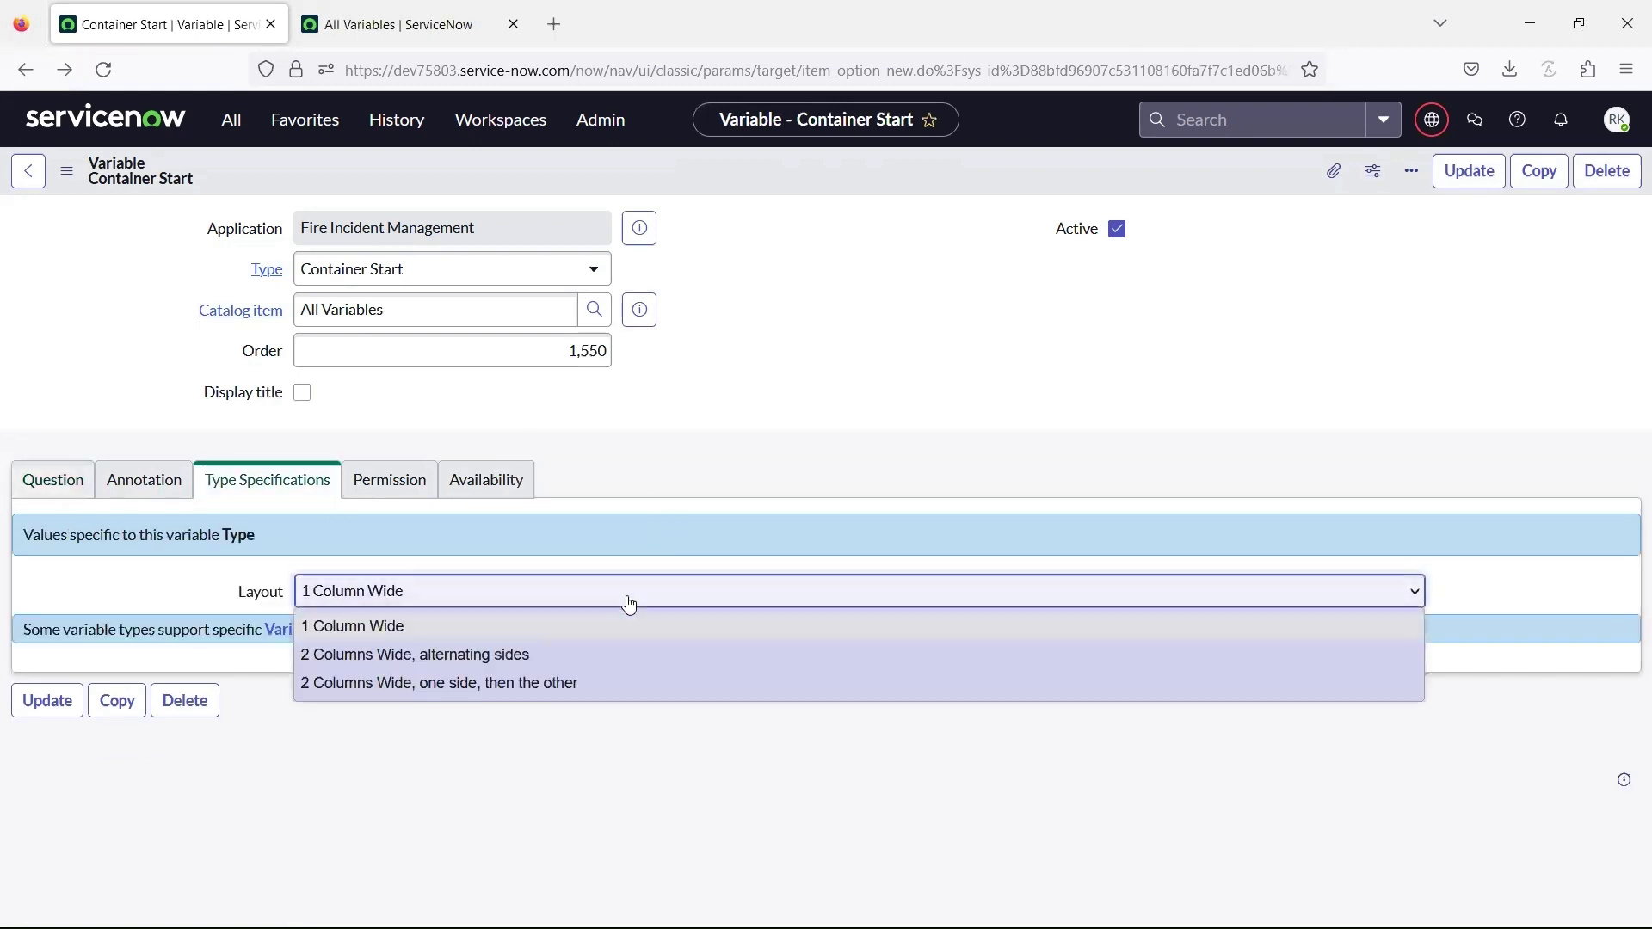
{"action": "left_click", "coordinate": [521, 655]}
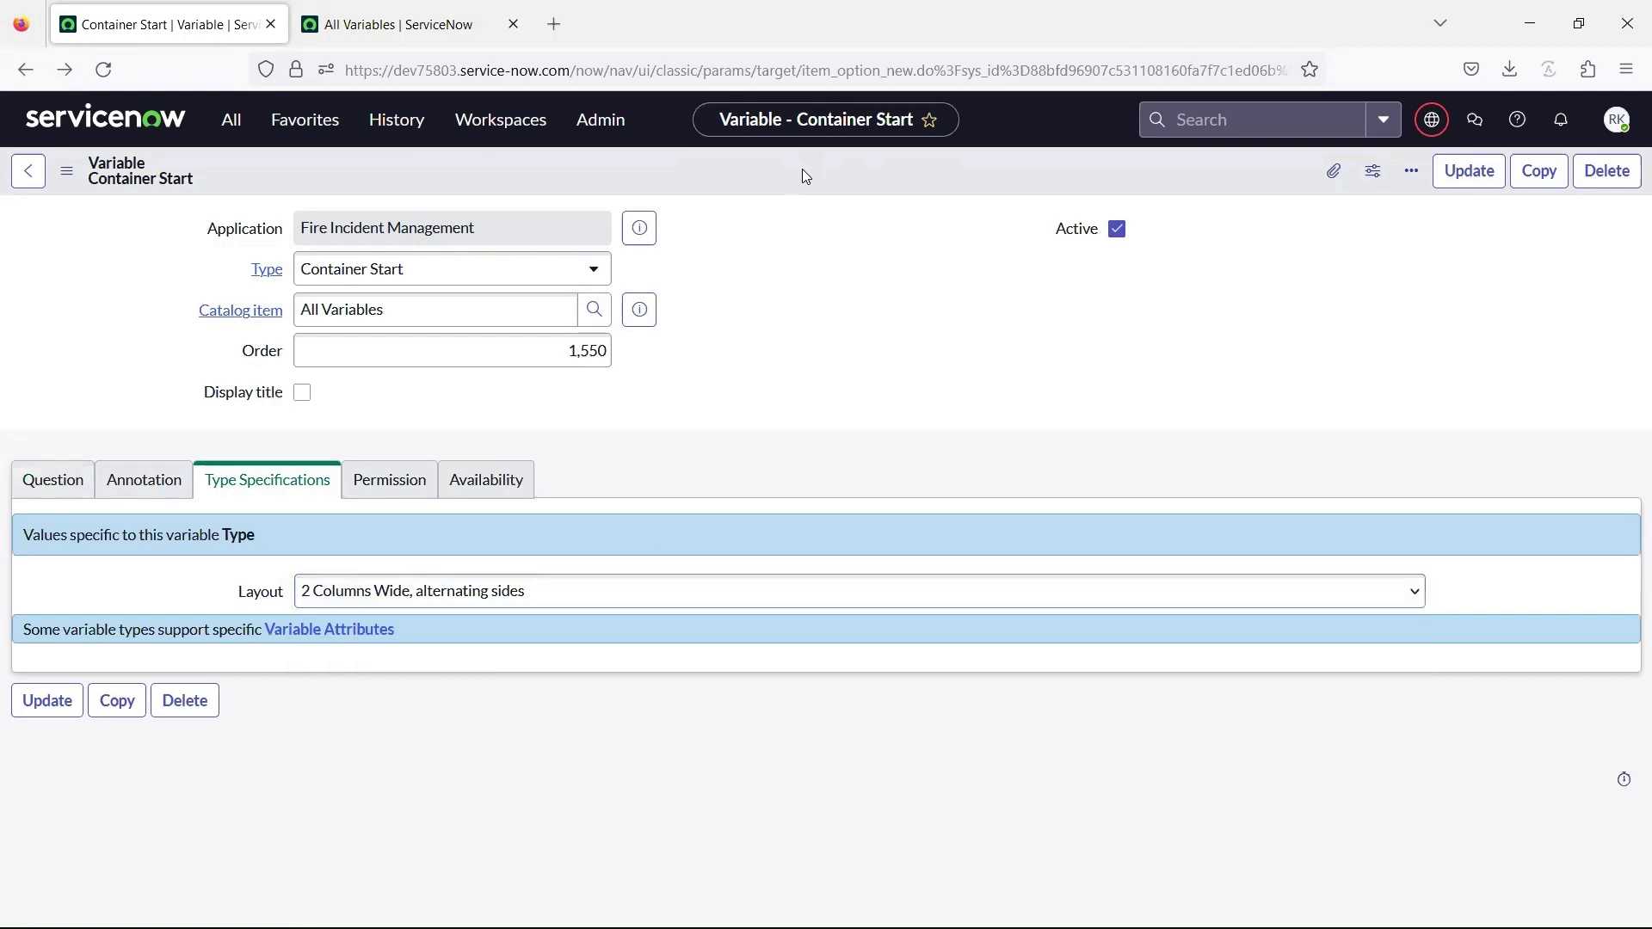
{"action": "key", "text": "ctrl+Tab"}
{"action": "scroll", "coordinate": [463, 543], "scroll_direction": "down", "scroll_amount": 8}
{"action": "scroll", "coordinate": [463, 543], "scroll_direction": "down", "scroll_amount": 15}
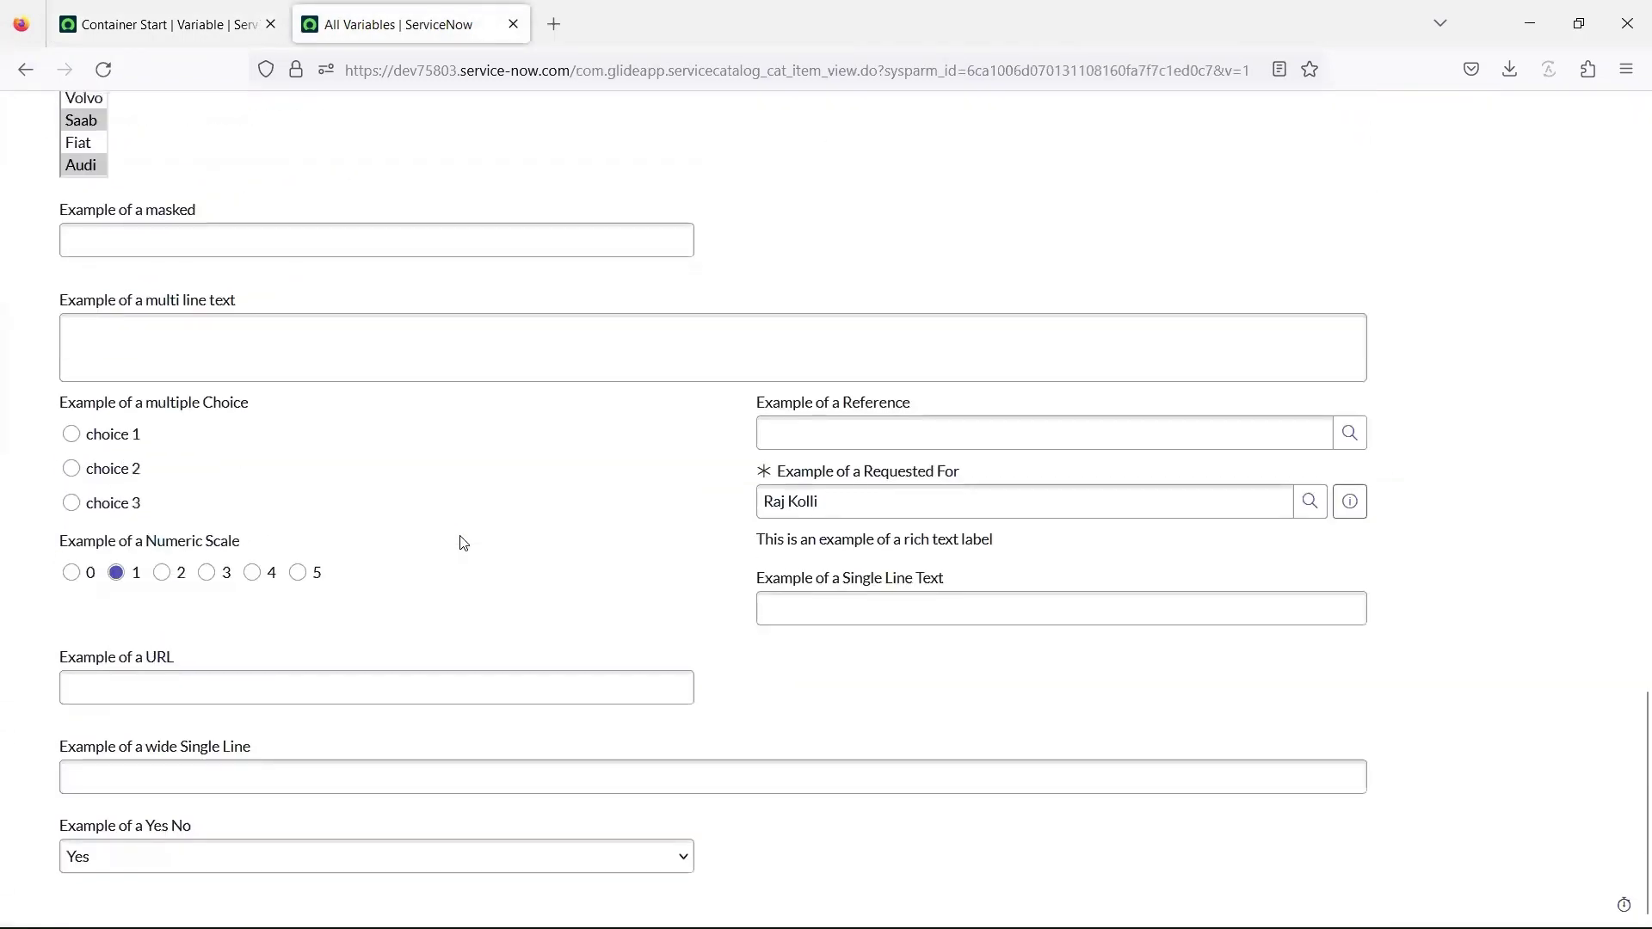
{"action": "scroll", "coordinate": [463, 543], "scroll_direction": "up", "scroll_amount": 1}
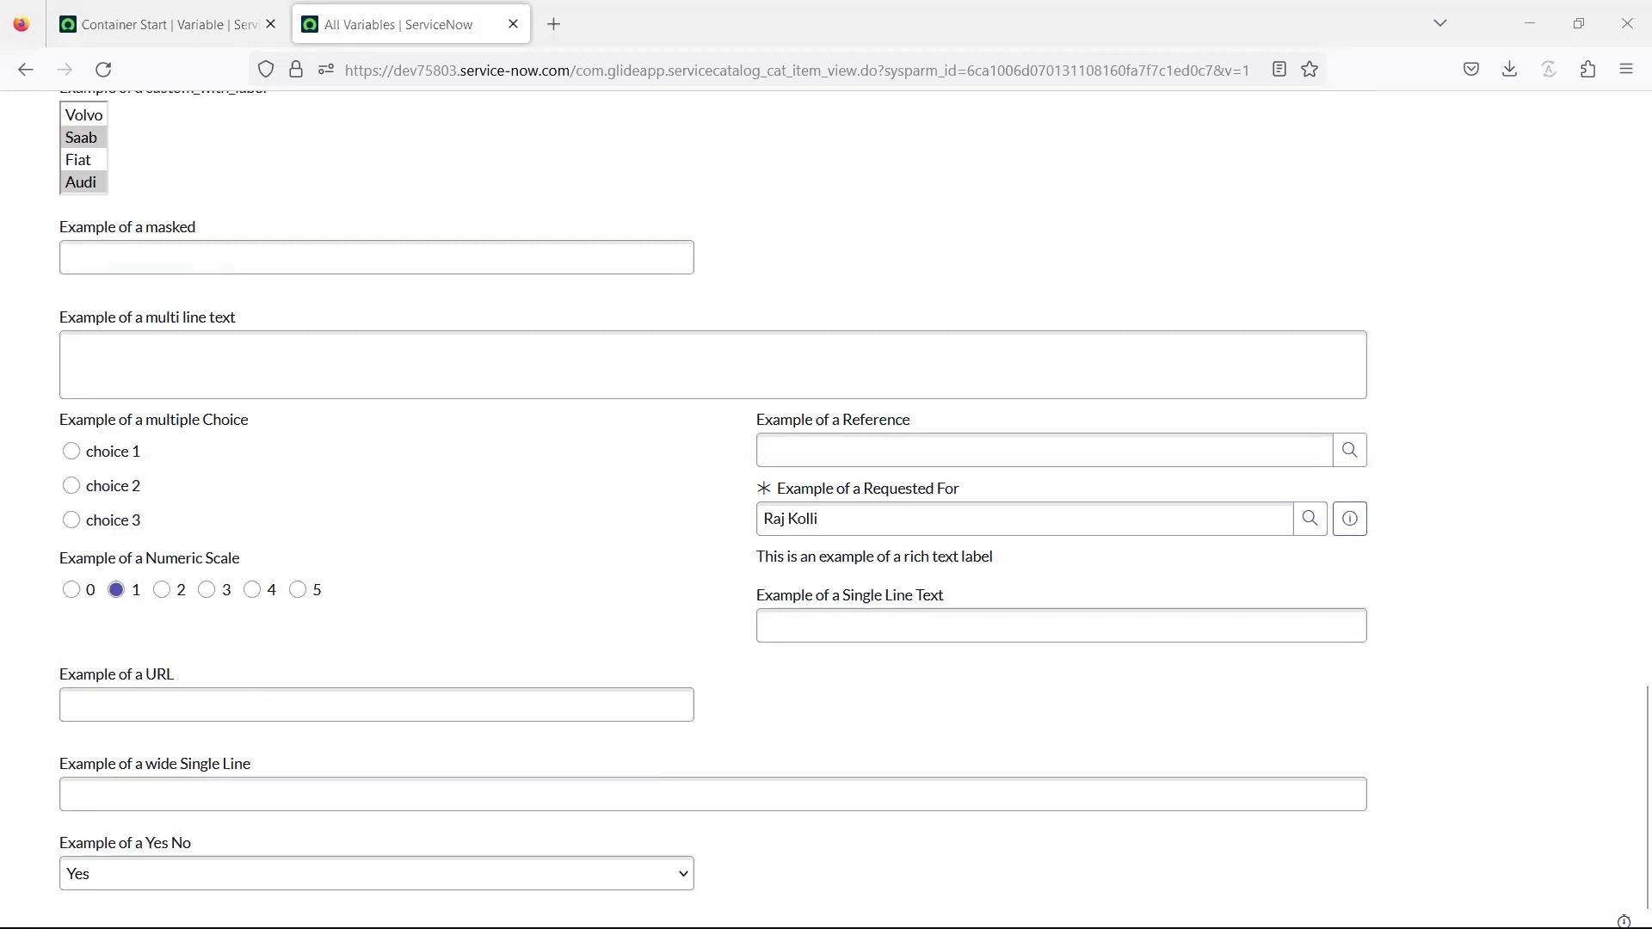